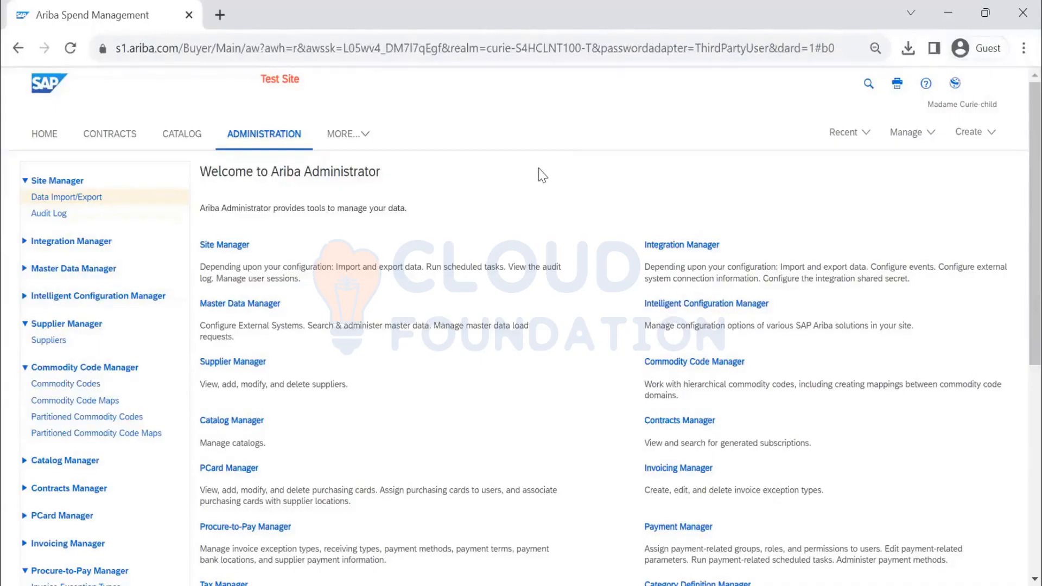
# - Scroll the Receiving Types By Commodity Codes page to look over its search filters
pyautogui.scroll(-5, 82, 405)
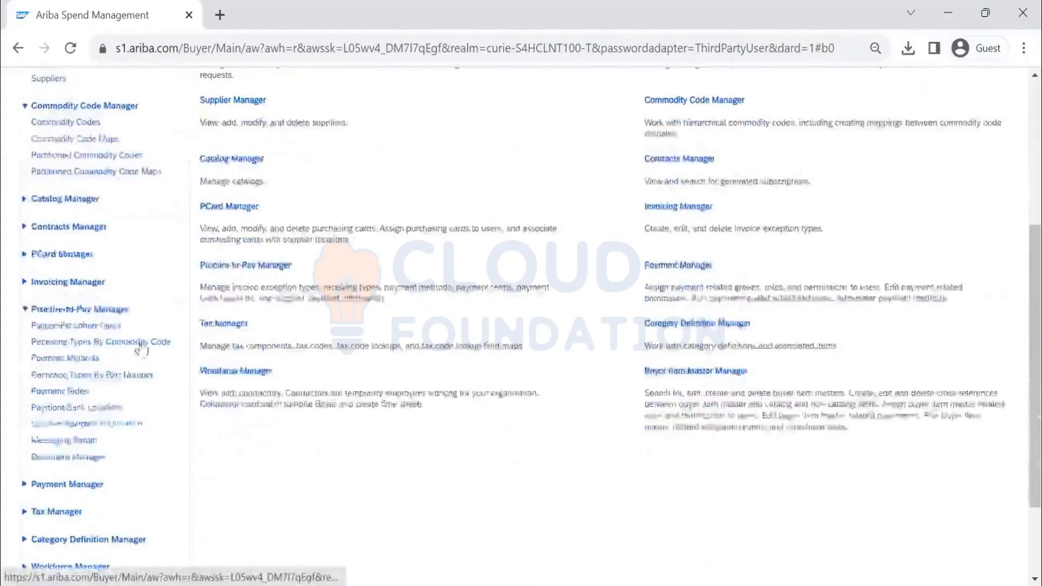
pyautogui.scroll(5, 141, 347)
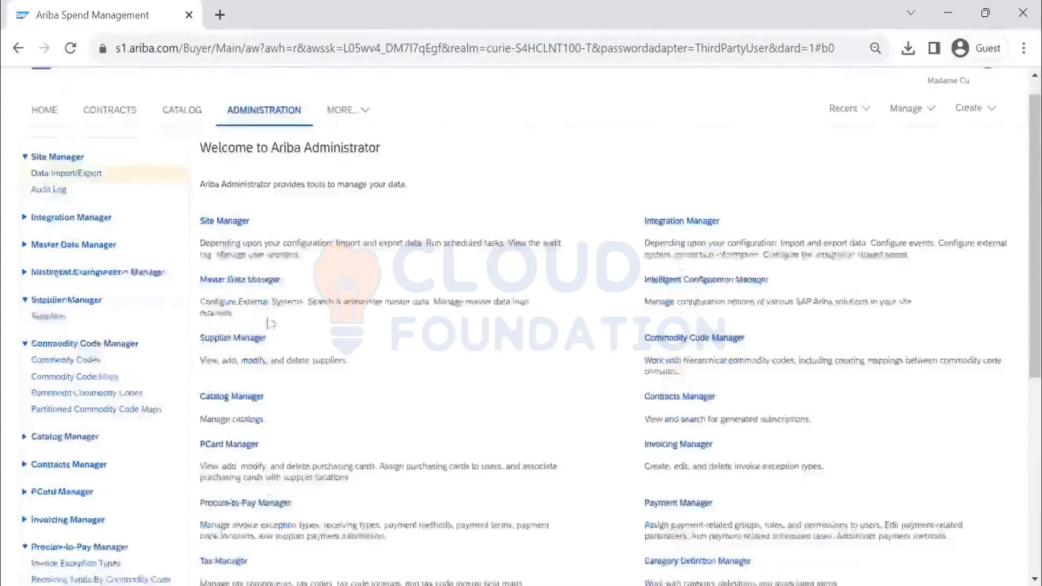
pyautogui.scroll(-6, 270, 323)
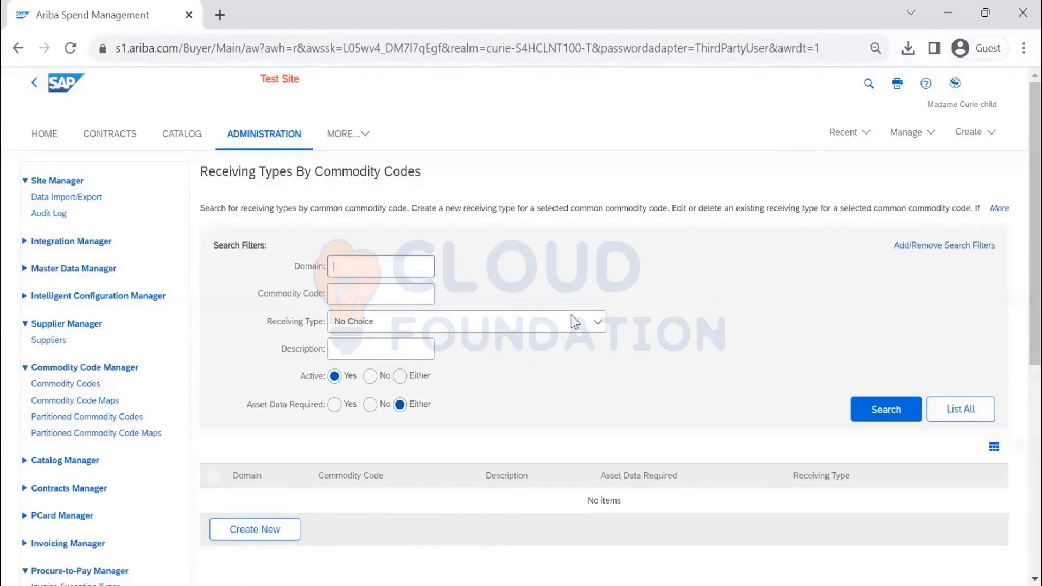
# - Run List All on Receiving Types By Commodity Codes, leaving every search filter empty
pyautogui.scroll(-5, 521, 315)
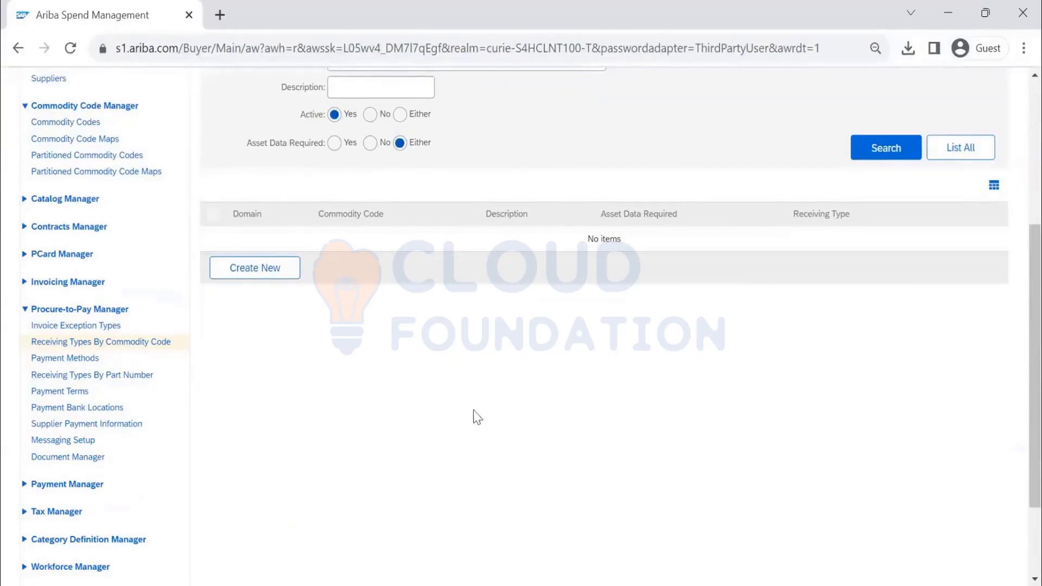
pyautogui.scroll(3, 454, 405)
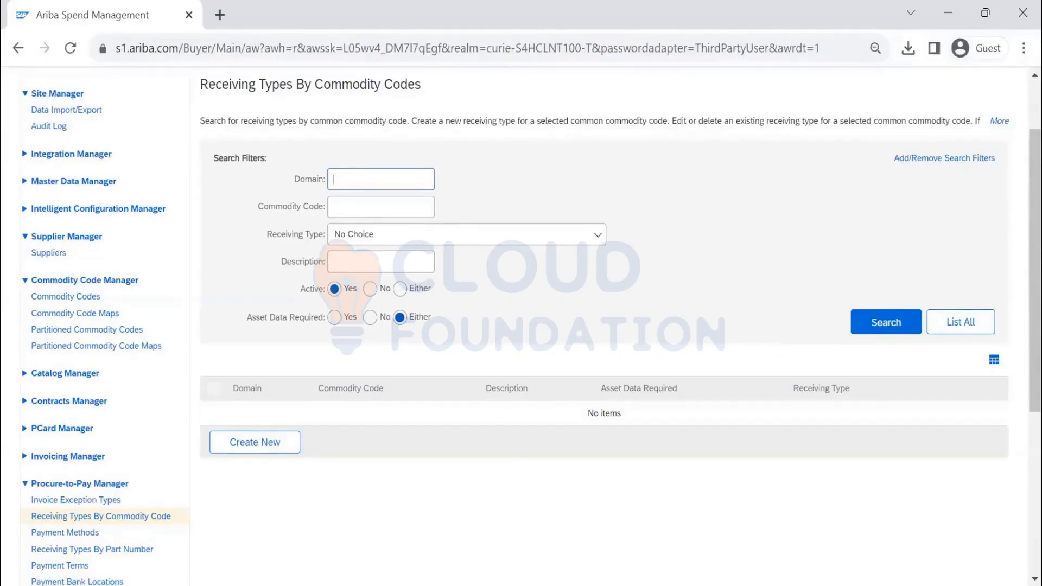
pyautogui.click(961, 325)
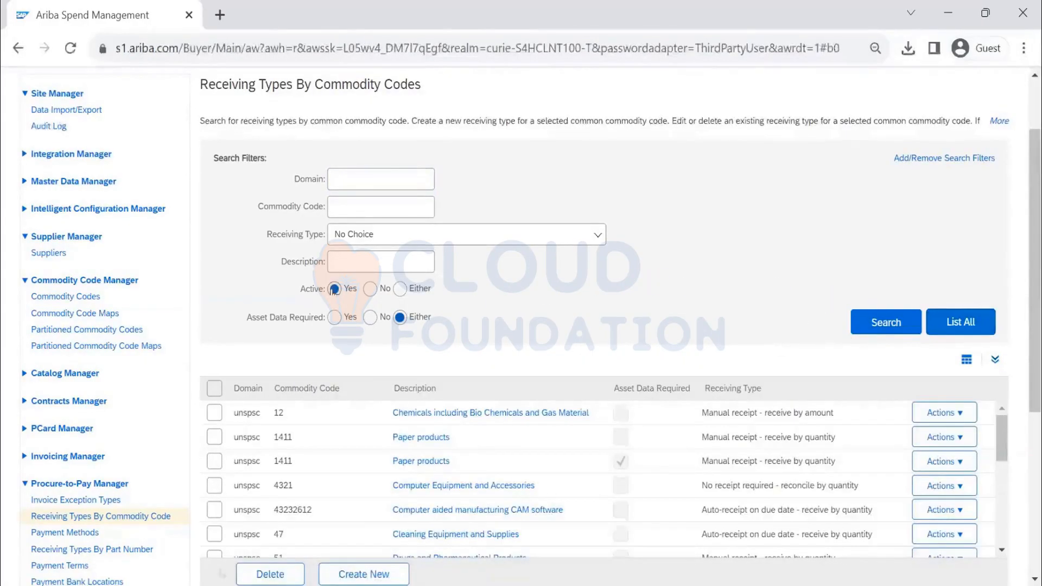
# - Review the listed codes 12, 1411, 4321, 43232612 and 47, then open and close the Receiving Type dropdown
pyautogui.scroll(-5, 459, 463)
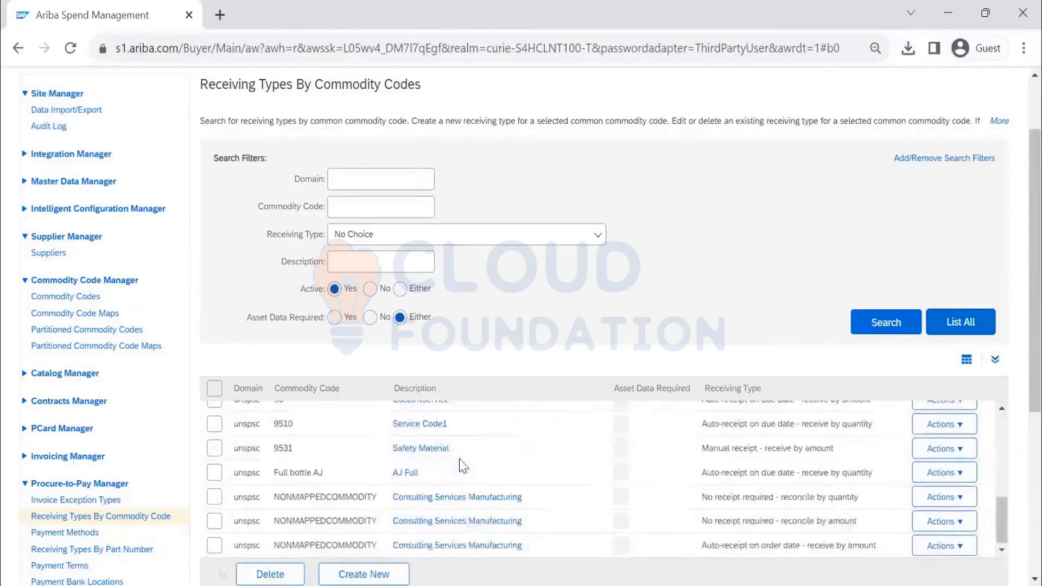
pyautogui.scroll(6, 460, 462)
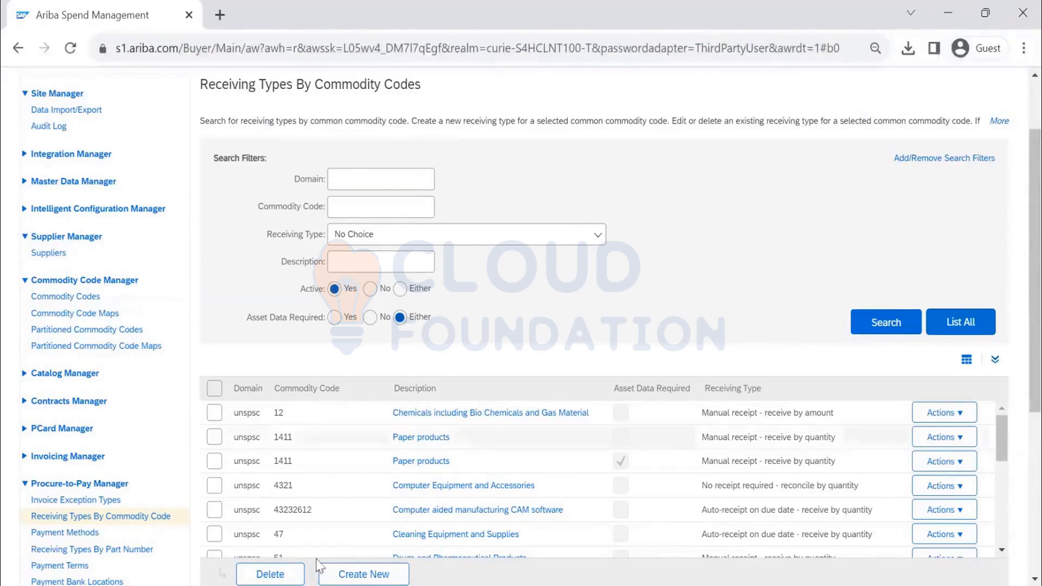
pyautogui.click(573, 240)
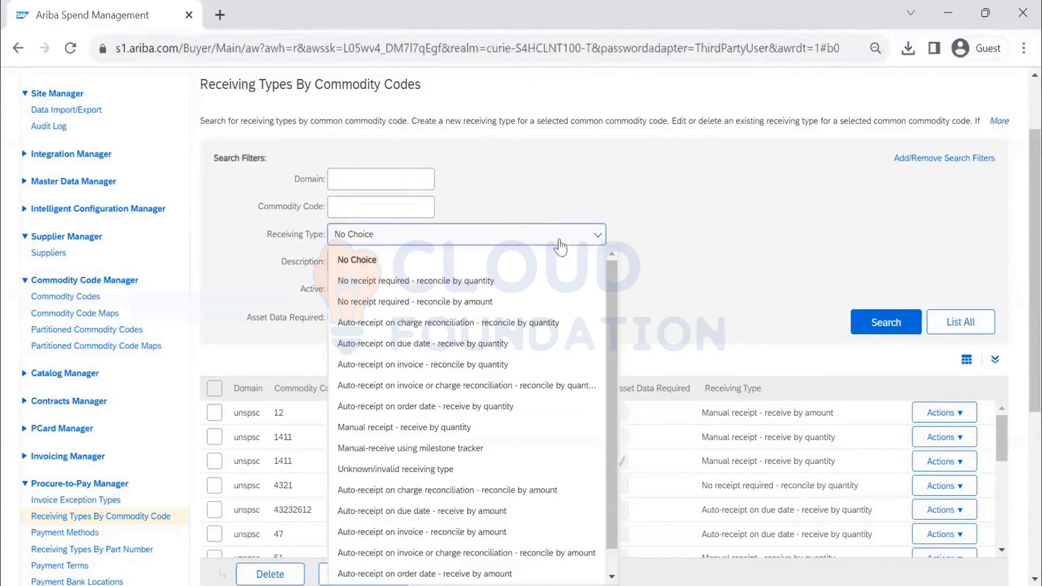
pyautogui.click(756, 237)
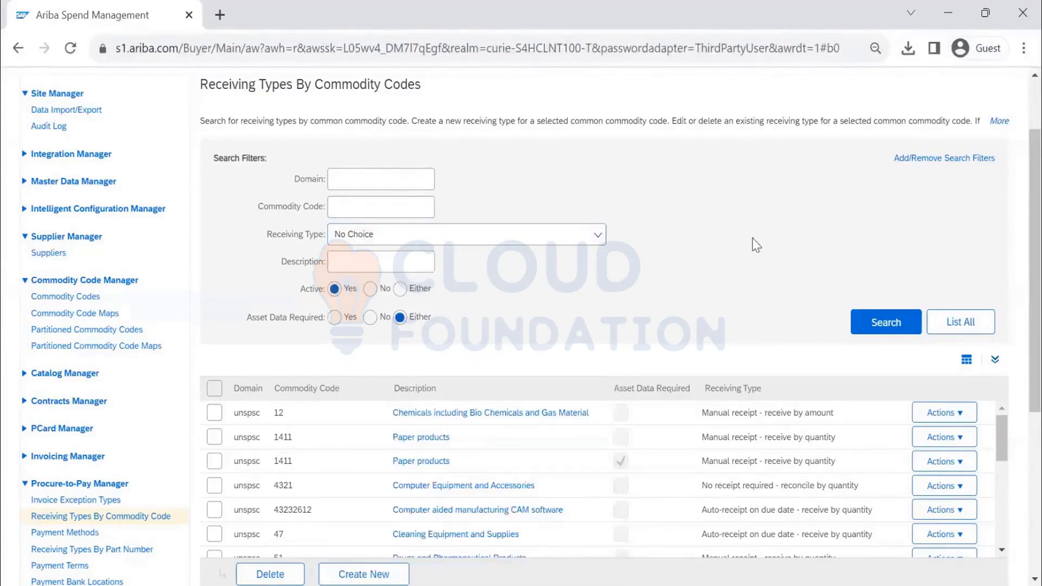
pyautogui.click(559, 234)
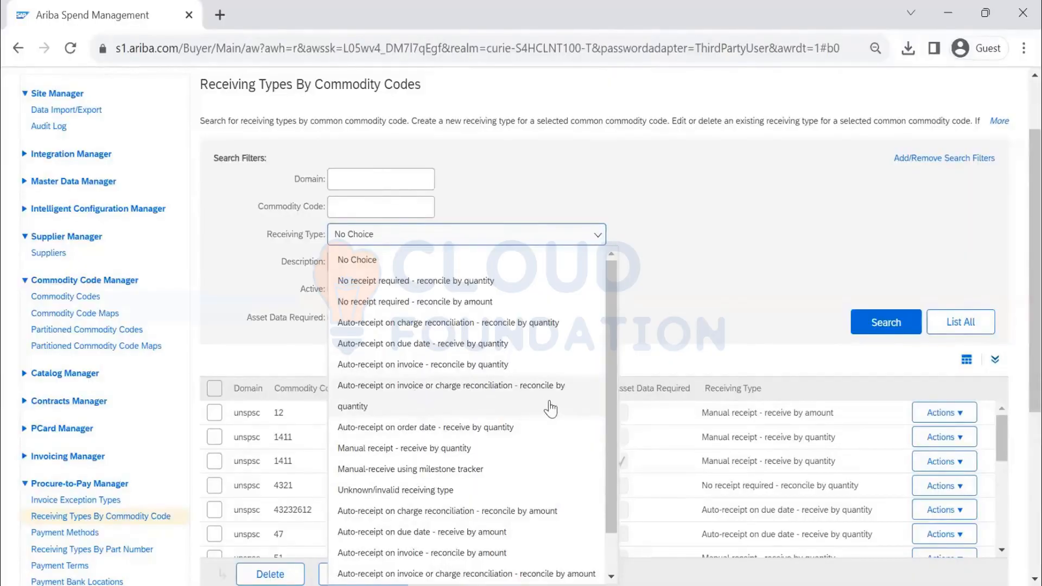
# - Look through the Receiving Type options and close the list, keeping the filter at No Choice
pyautogui.scroll(-5, 551, 408)
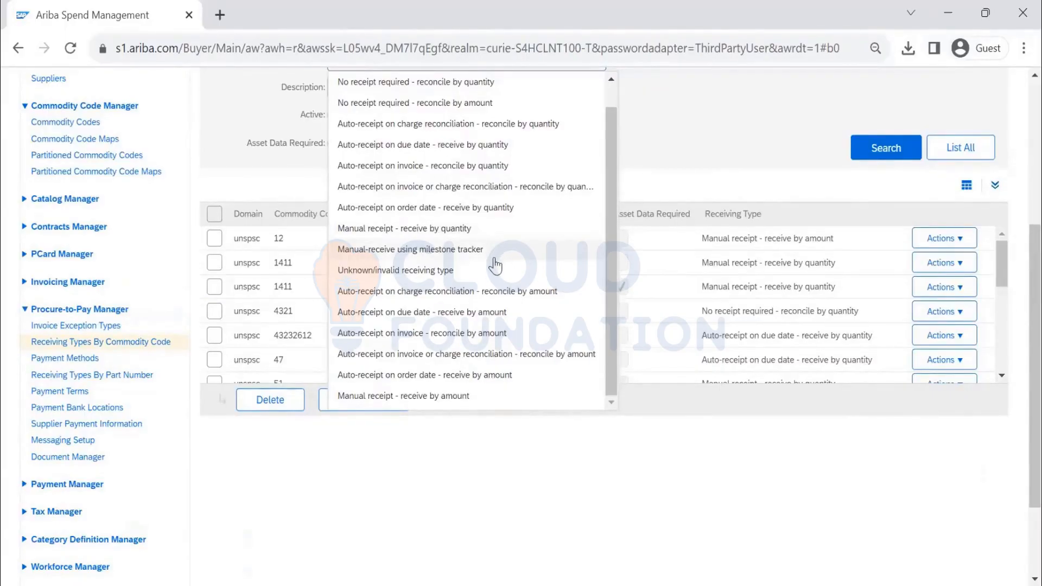
pyautogui.scroll(-2, 488, 307)
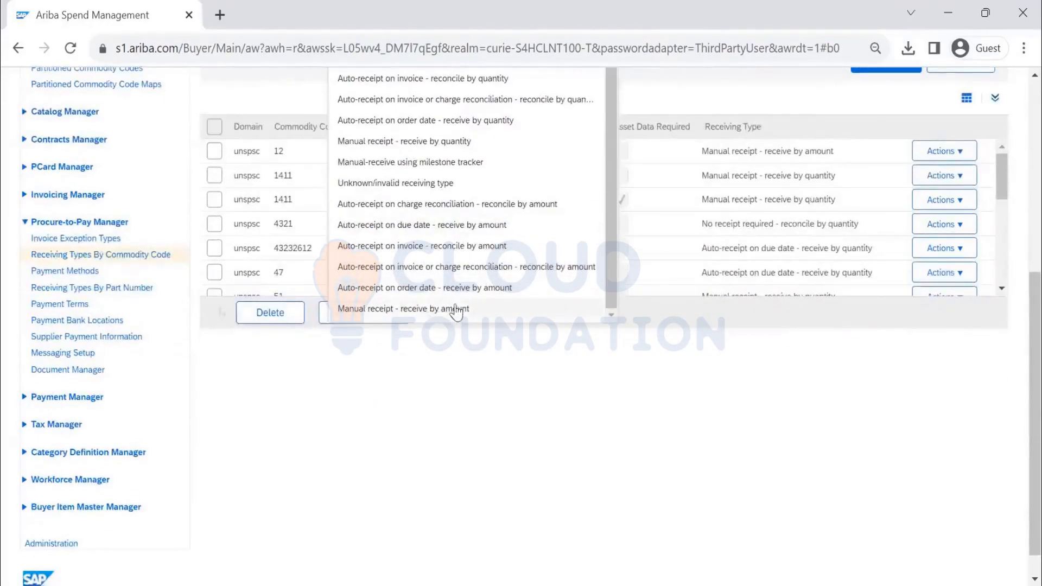
pyautogui.click(504, 393)
pyautogui.scroll(5, 526, 380)
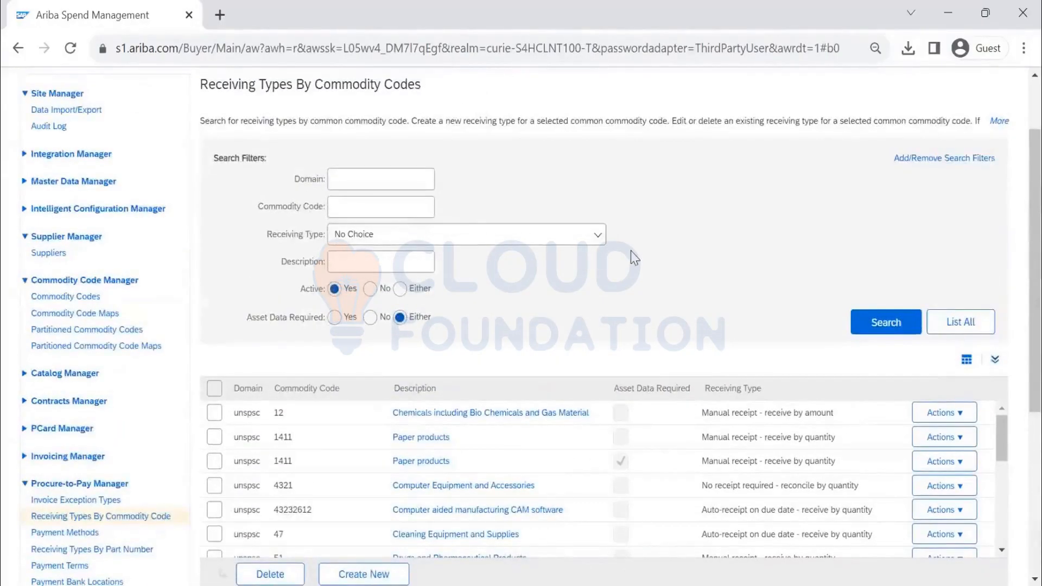
# - Highlight commodity code 1411 and its receiving type in the results table
pyautogui.scroll(-2, 634, 259)
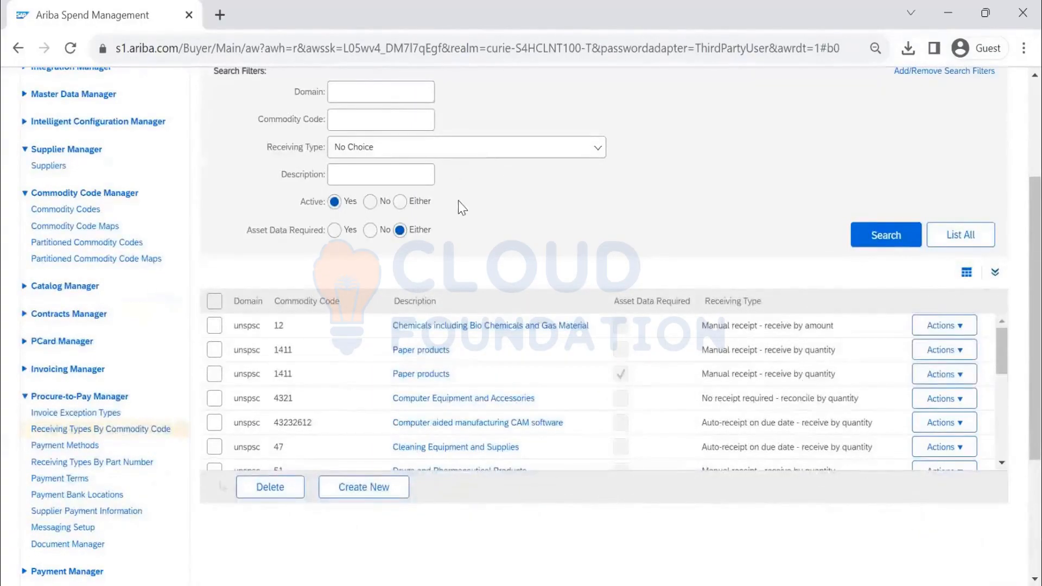
pyautogui.scroll(3, 462, 201)
pyautogui.doubleClick(389, 170)
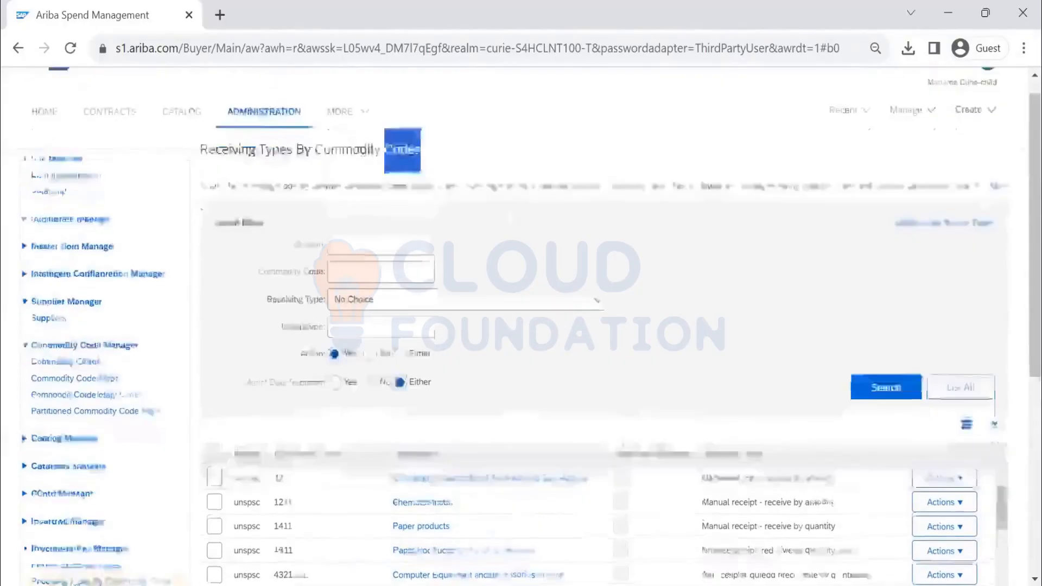
pyautogui.scroll(-3, 336, 304)
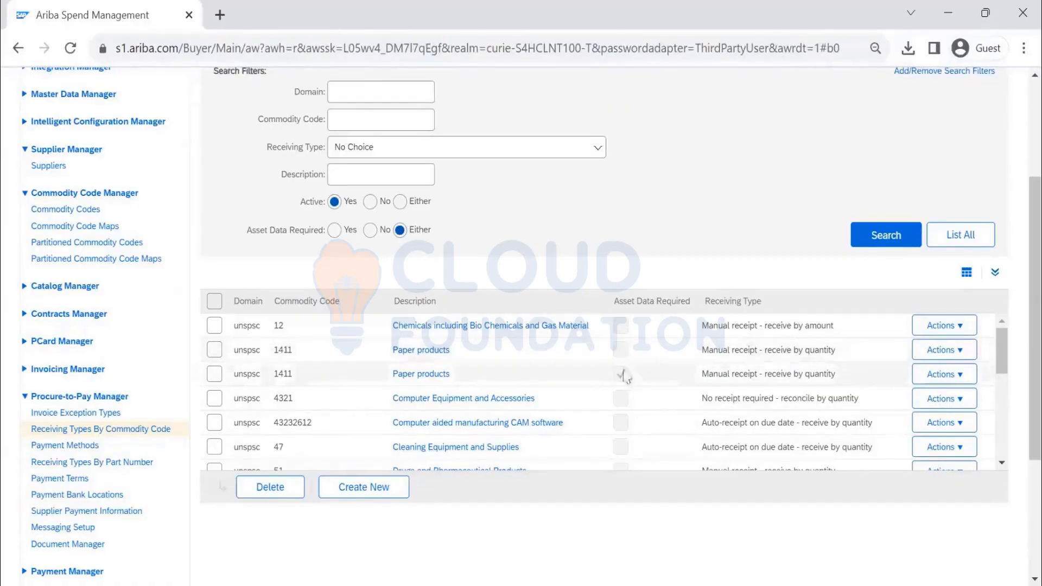
pyautogui.moveTo(290, 350); pyautogui.dragTo(271, 354)
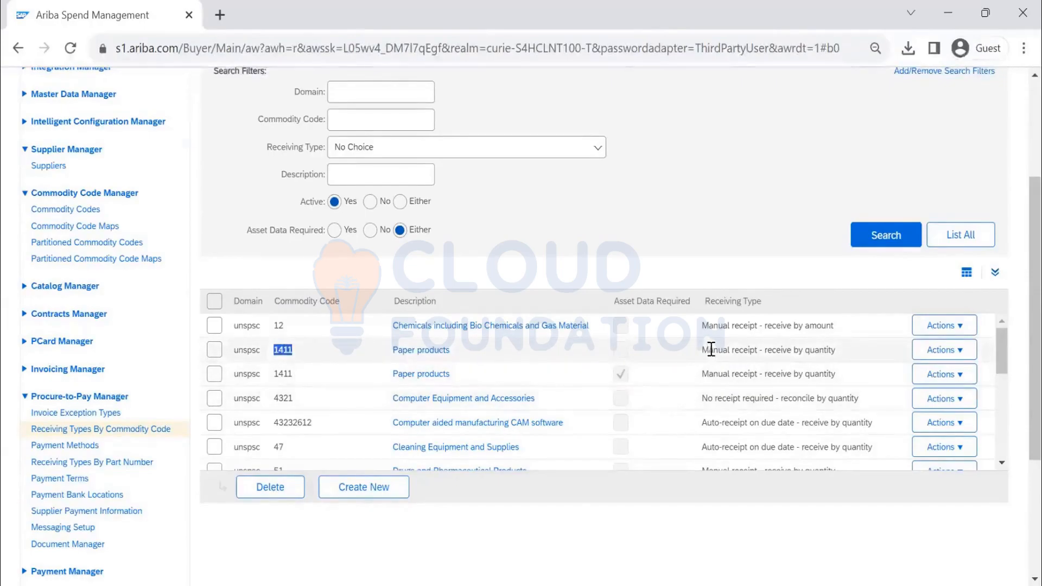
pyautogui.moveTo(711, 350); pyautogui.dragTo(822, 359)
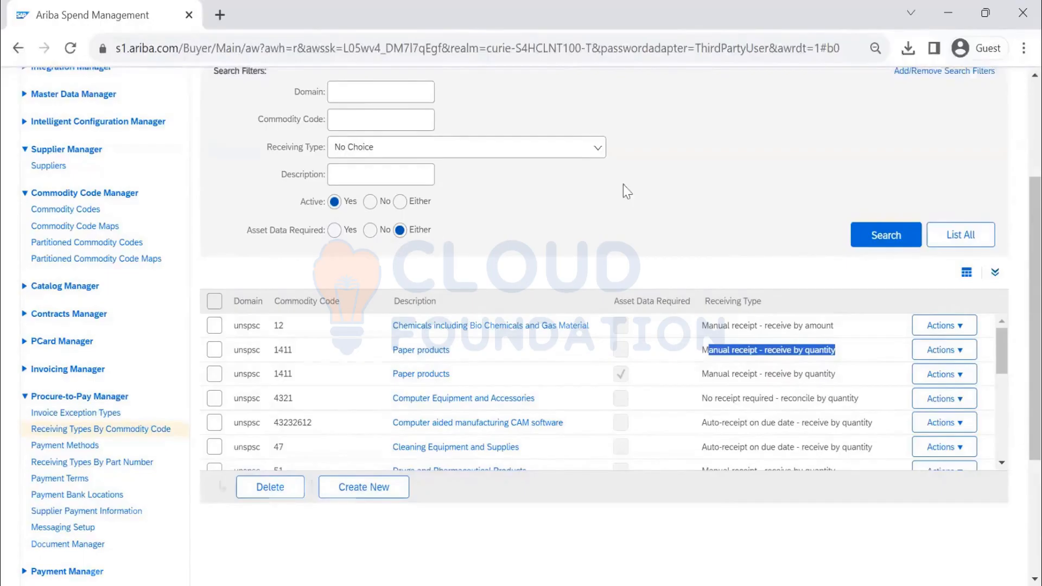
pyautogui.scroll(-2, 627, 191)
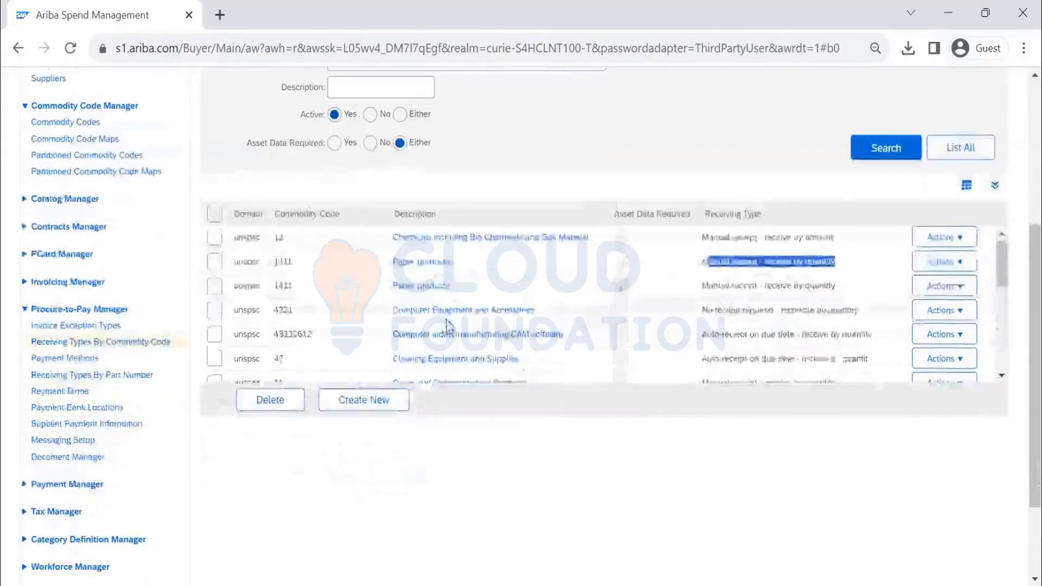
pyautogui.scroll(-5, 448, 326)
pyautogui.scroll(-1, 448, 326)
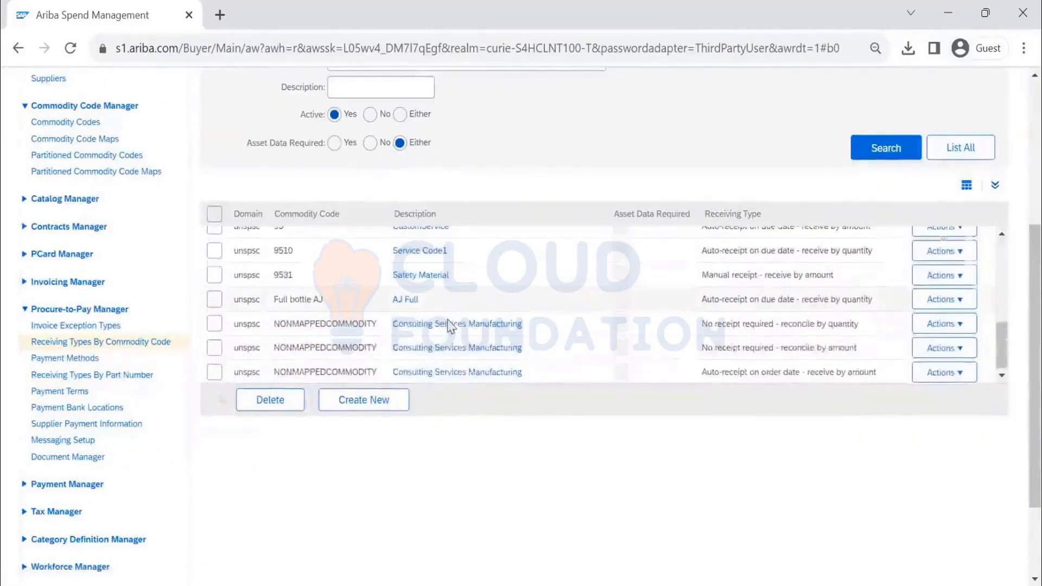
pyautogui.scroll(6, 449, 326)
pyautogui.scroll(4, 522, 226)
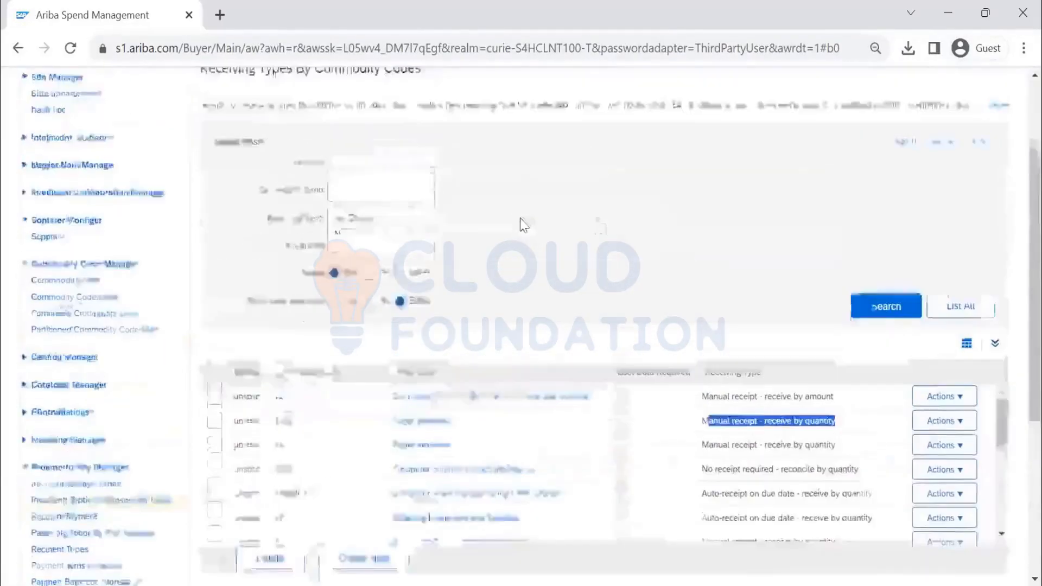
# - Rerun the search with Active = Yes and scroll the results down to 43232612
pyautogui.click(863, 323)
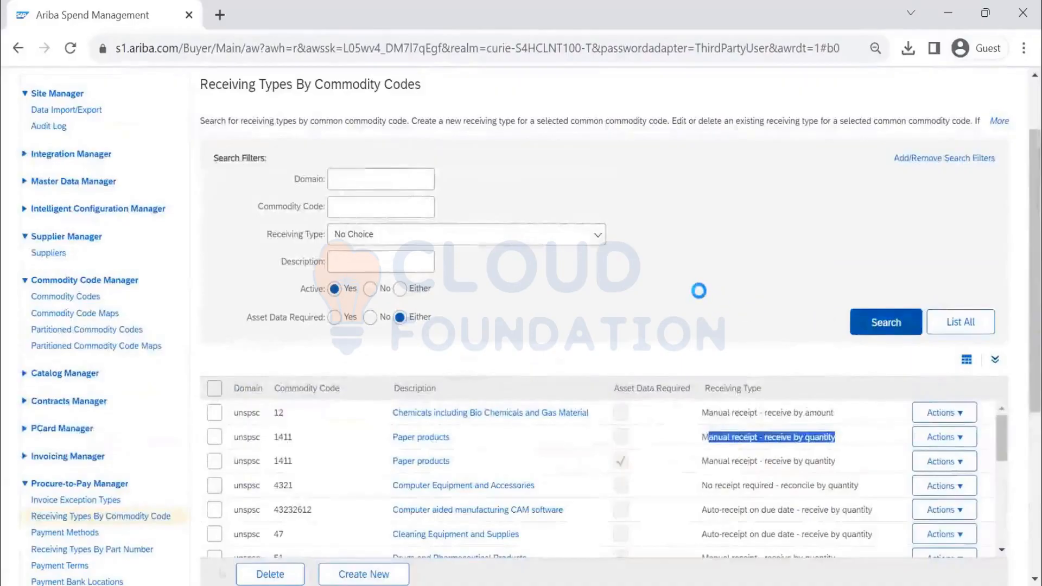
pyautogui.scroll(-2, 337, 384)
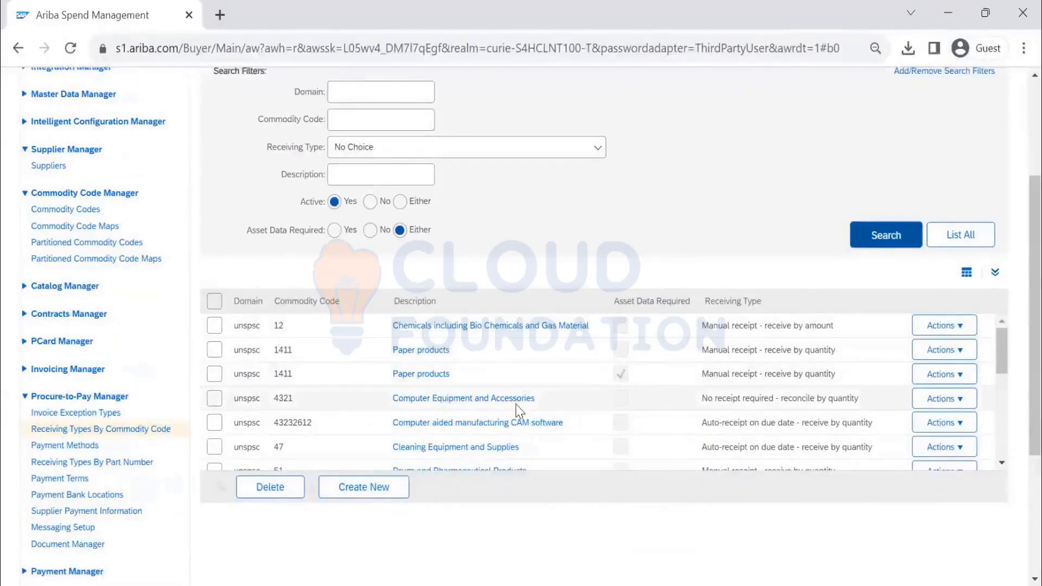
pyautogui.scroll(-3, 516, 405)
pyautogui.scroll(-8, 516, 413)
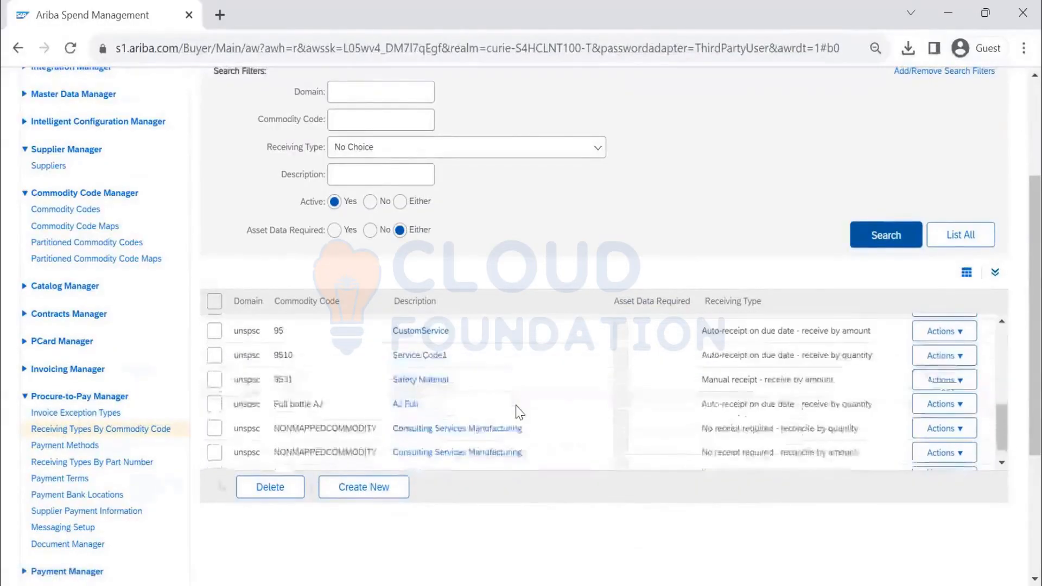
pyautogui.scroll(-2, 514, 414)
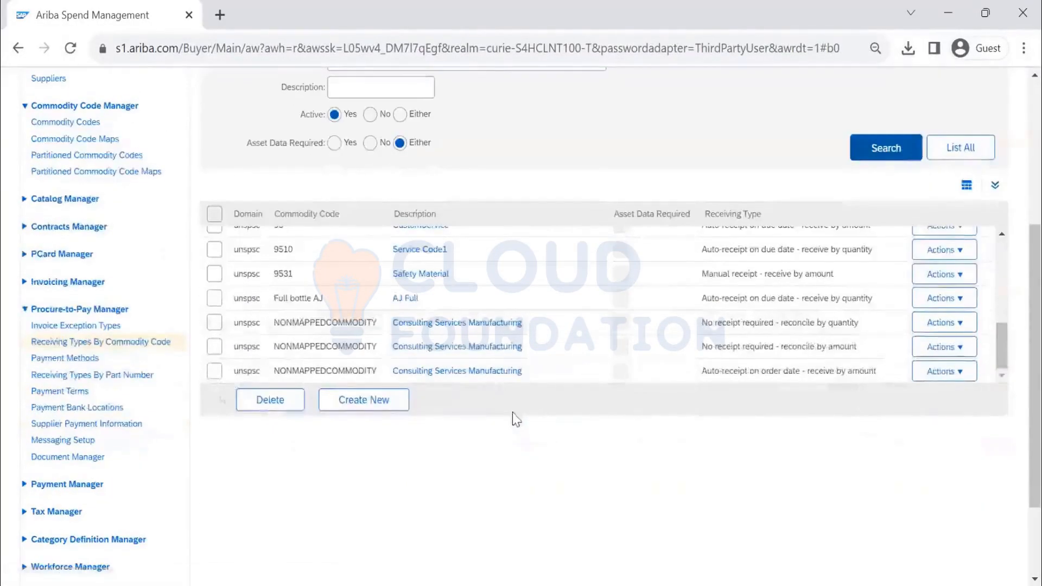
pyautogui.scroll(2, 492, 381)
pyautogui.scroll(5, 492, 382)
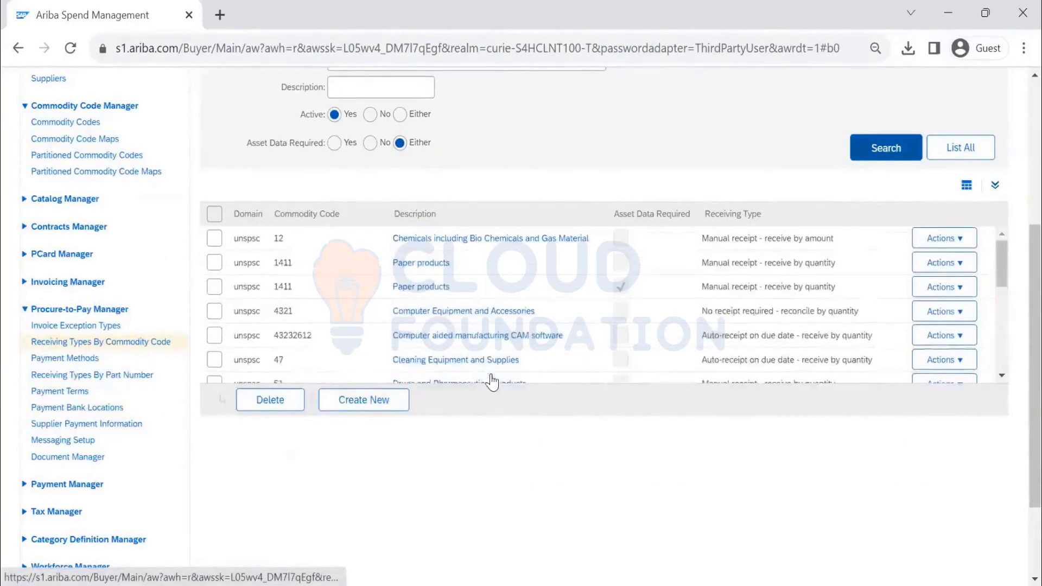
pyautogui.scroll(3, 492, 382)
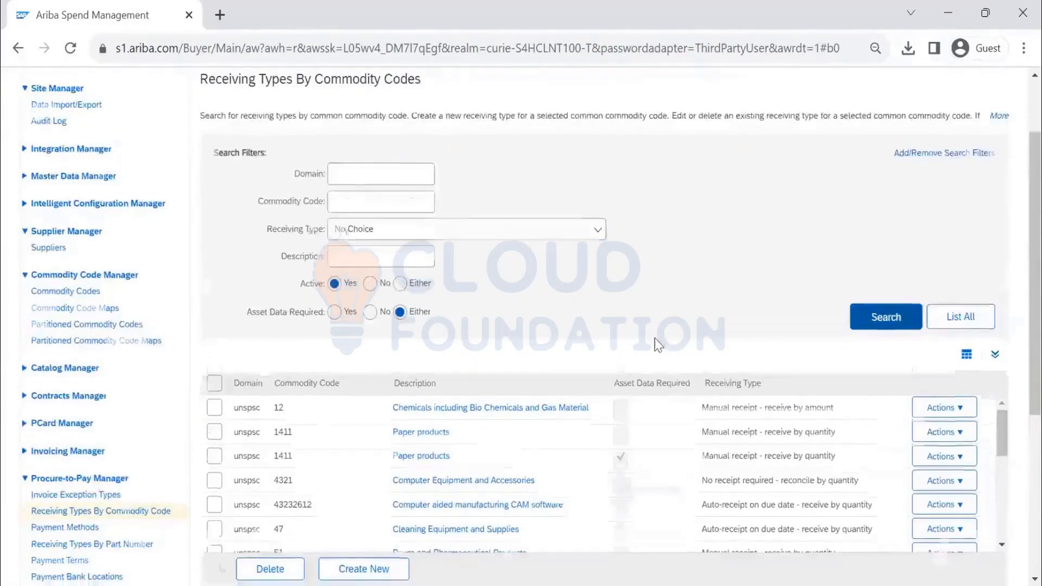
pyautogui.scroll(-2, 543, 378)
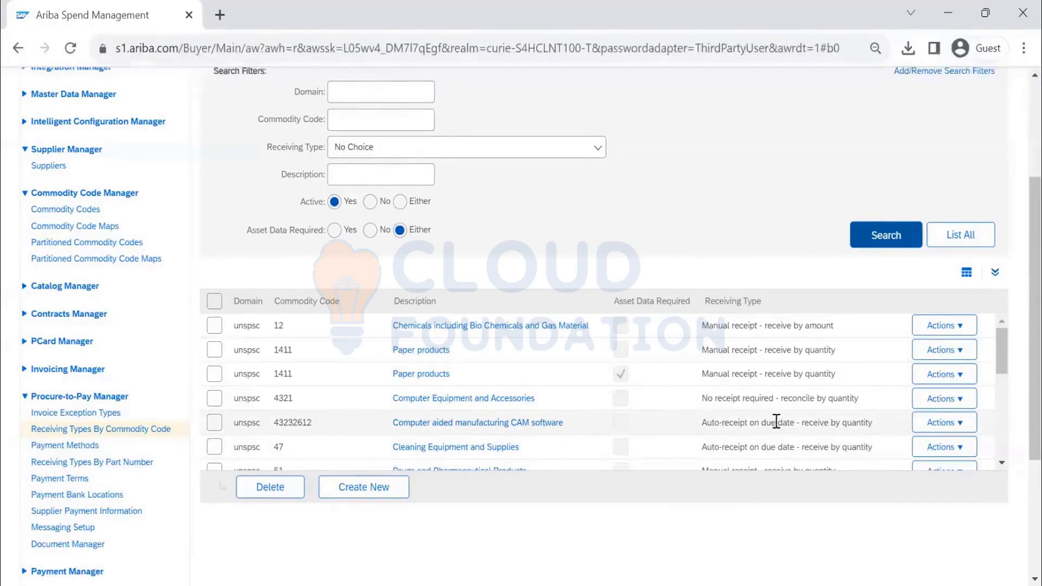
# - Edit the 43232612 receiving type, select its threshold amount, and view its empty Conditions tab
pyautogui.click(928, 432)
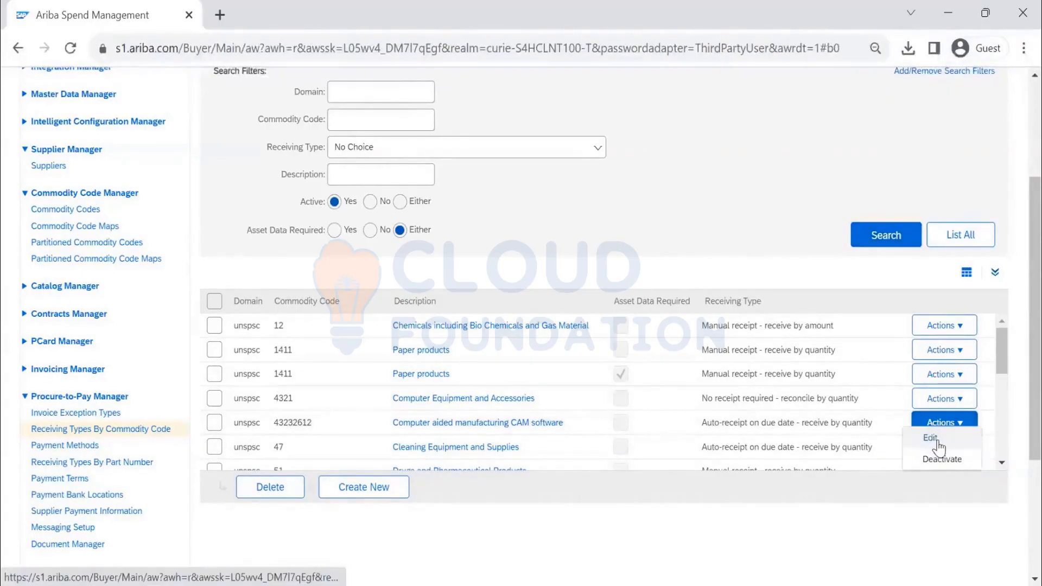
pyautogui.click(938, 441)
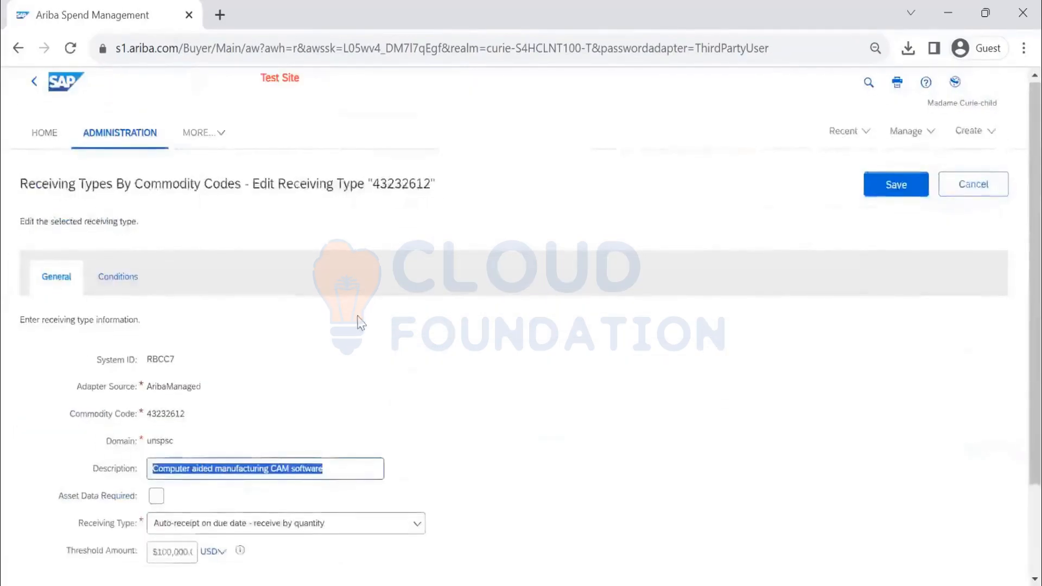
pyautogui.scroll(-3, 358, 323)
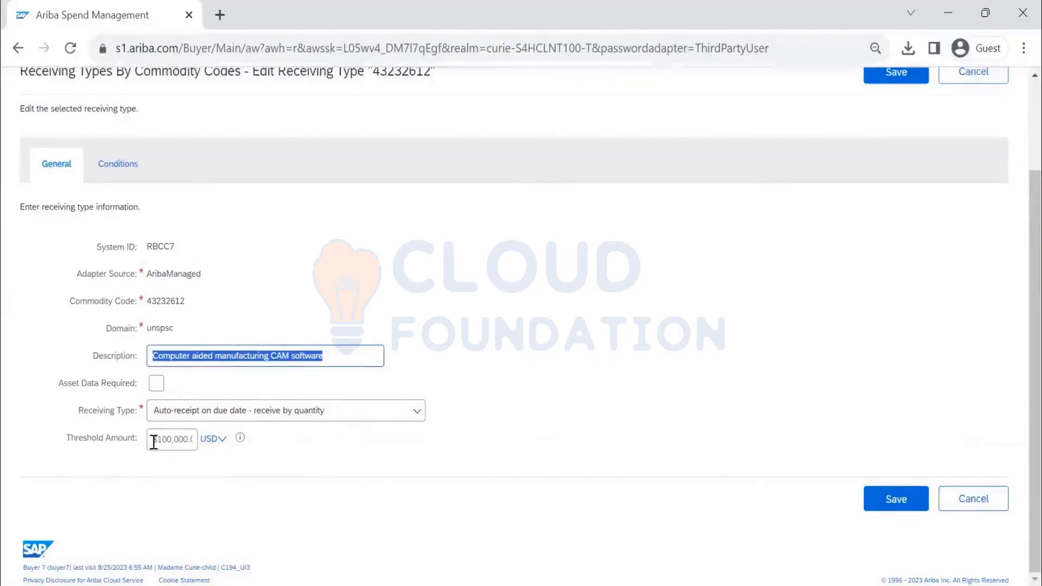
pyautogui.moveTo(153, 442)
pyautogui.mouseDown()
pyautogui.moveTo(206, 443)
pyautogui.moveTo(139, 440)
pyautogui.mouseUp()
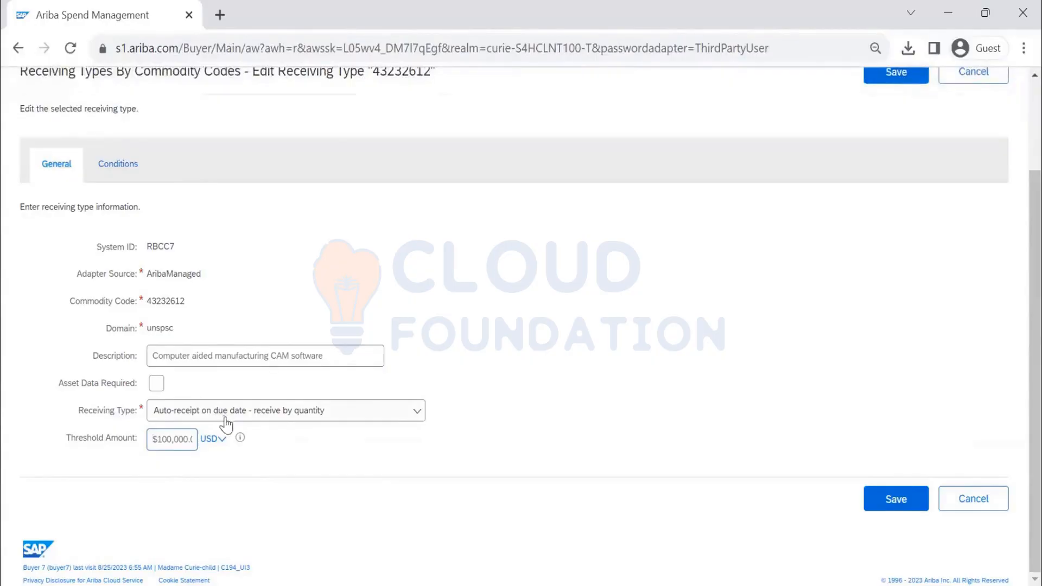
pyautogui.click(157, 388)
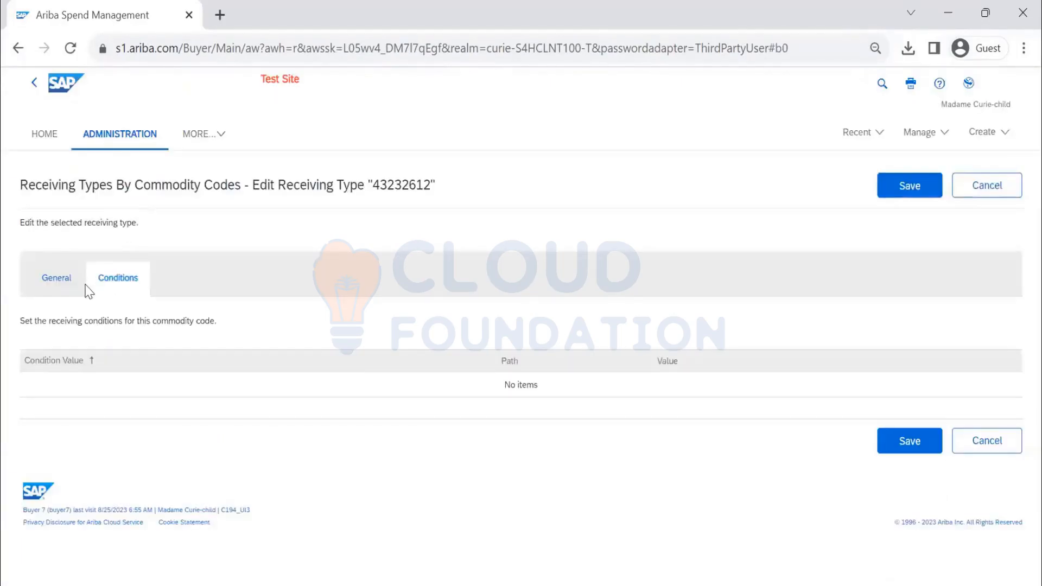
# - Go back to the General details for 43232612 and show the Receiving Type options
pyautogui.click(57, 276)
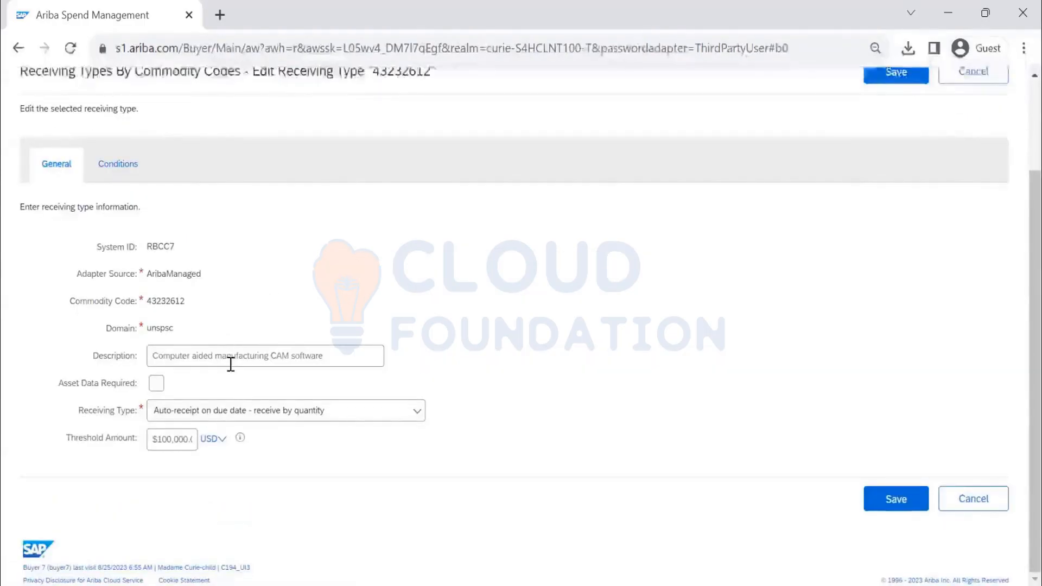
pyautogui.click(396, 411)
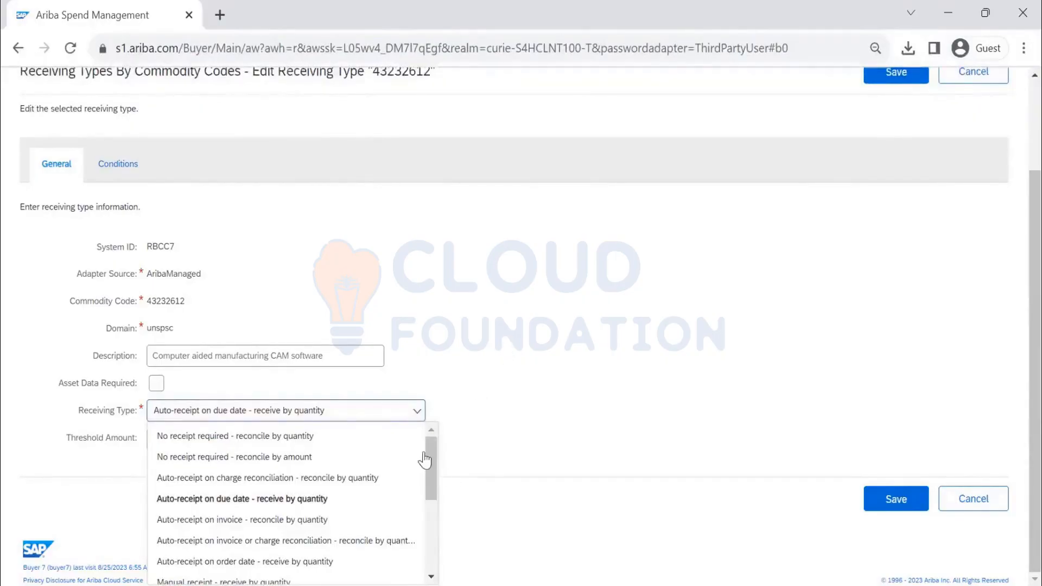
# - Choose 'Manual receipt - receive by amount' for 43232612 and tick Asset Data Required
pyautogui.scroll(-2, 428, 467)
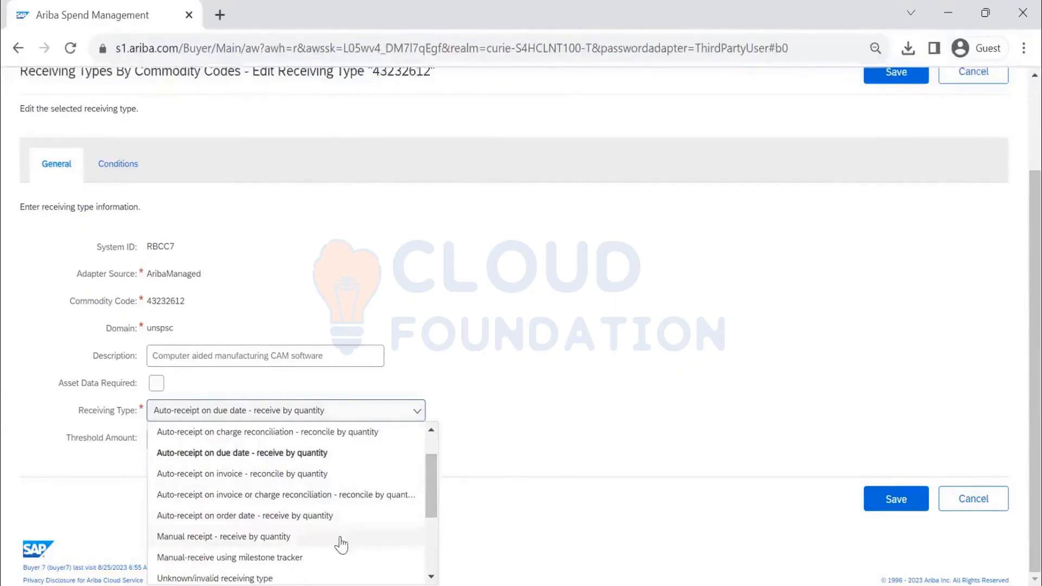
pyautogui.scroll(-6, 433, 489)
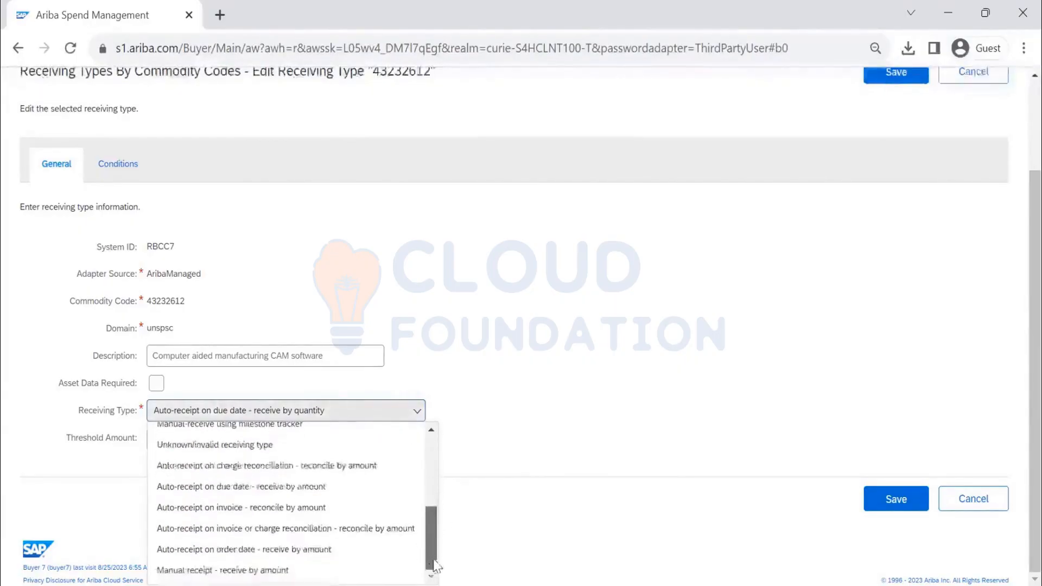
pyautogui.click(286, 568)
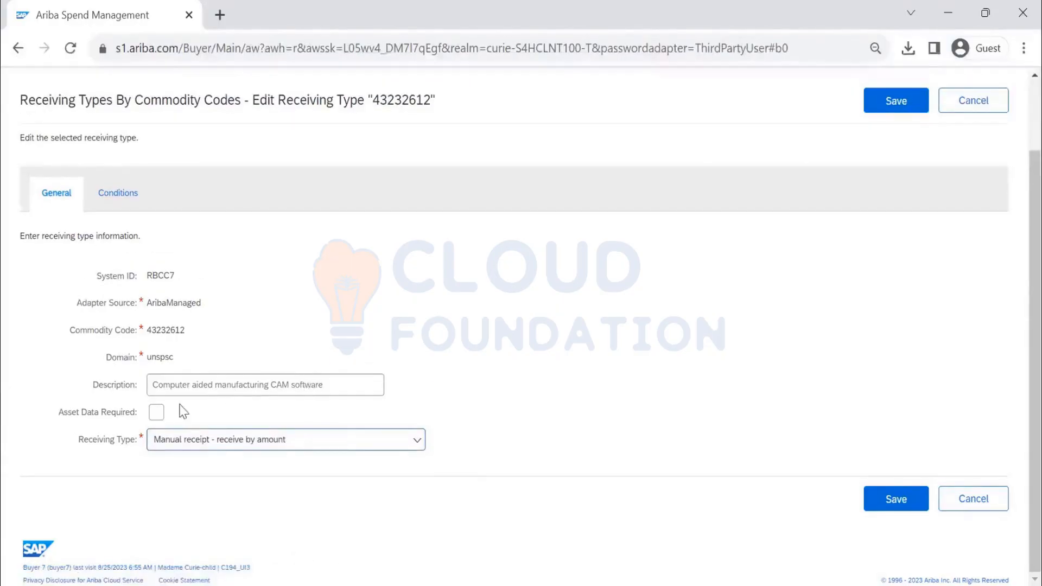
pyautogui.click(157, 416)
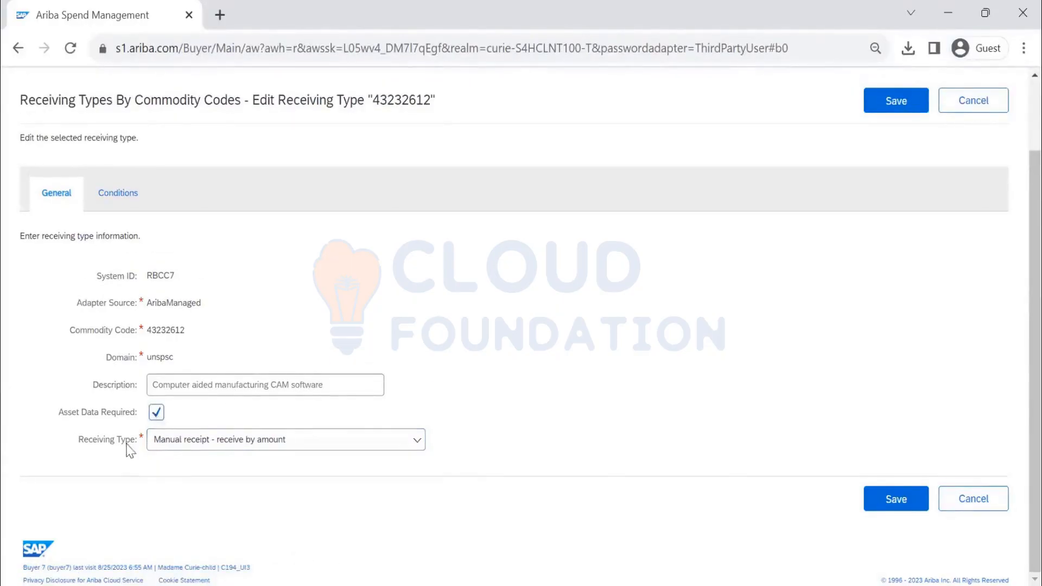
# - Try saving the by-amount receiving type, read the rejection error, and reopen the Receiving Type options
pyautogui.click(891, 106)
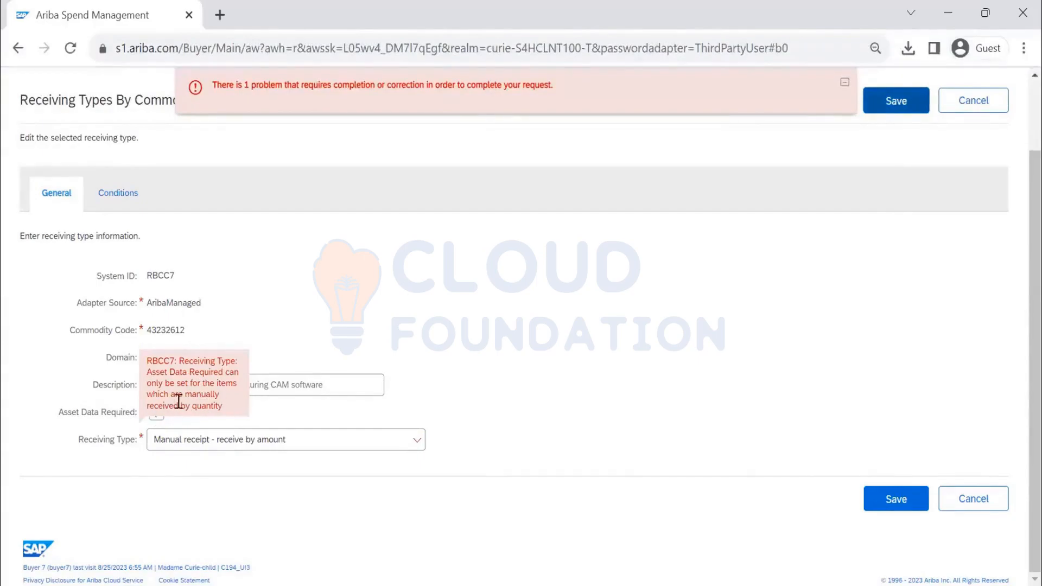
pyautogui.moveTo(224, 409); pyautogui.dragTo(165, 358)
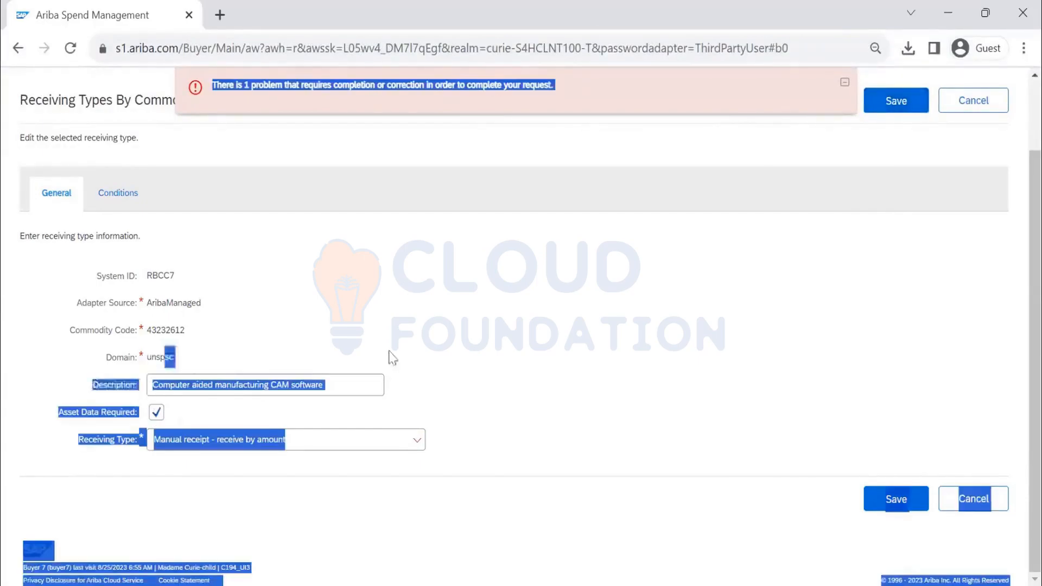
pyautogui.click(416, 444)
pyautogui.click(547, 424)
pyautogui.click(372, 444)
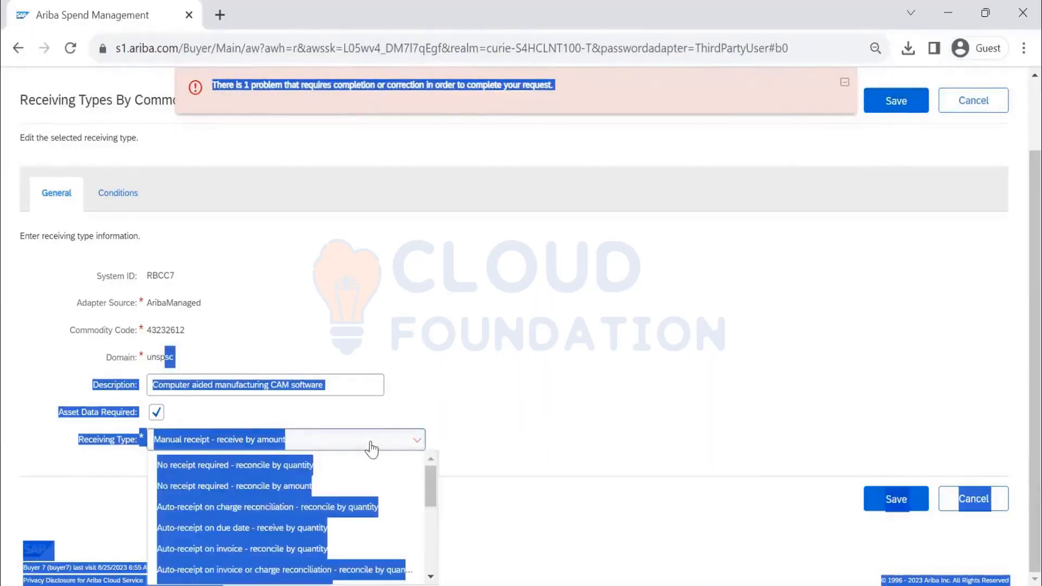
pyautogui.scroll(-5, 339, 516)
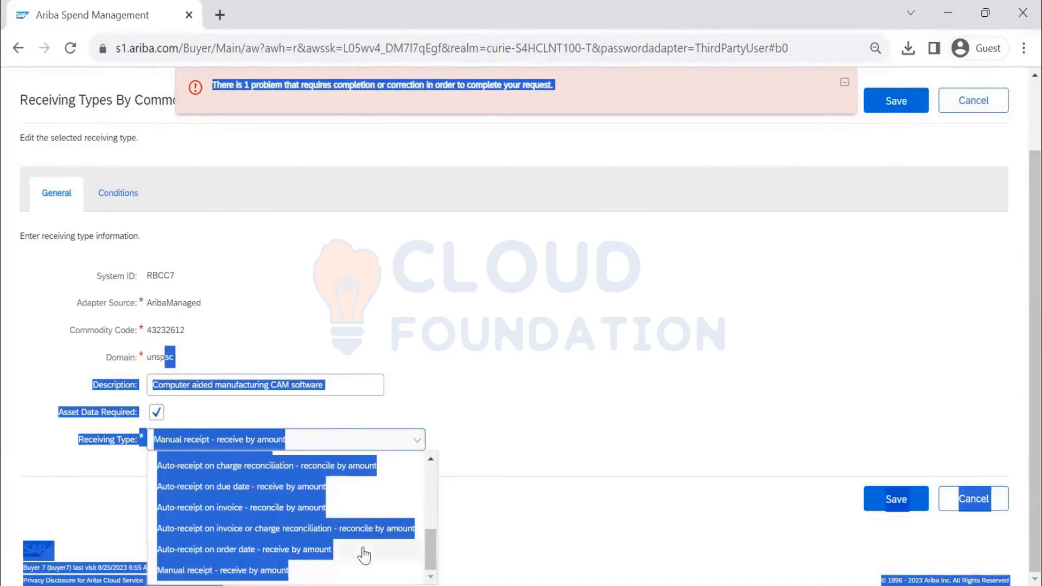
pyautogui.scroll(2, 362, 553)
# - Switch 43232612 to 'Manual receipt - receive by quantity' and save it successfully
pyautogui.click(278, 491)
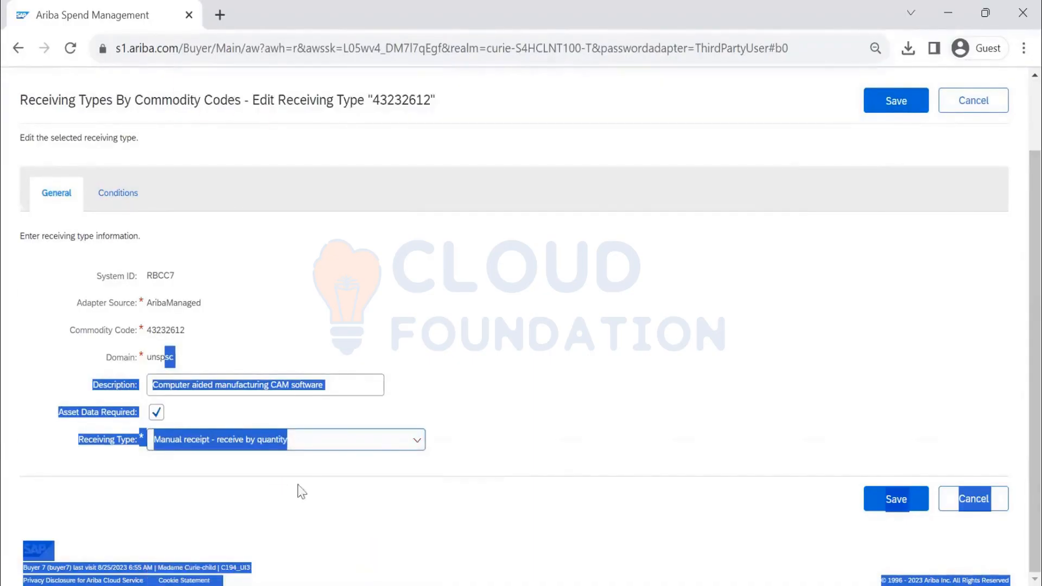
pyautogui.click(482, 356)
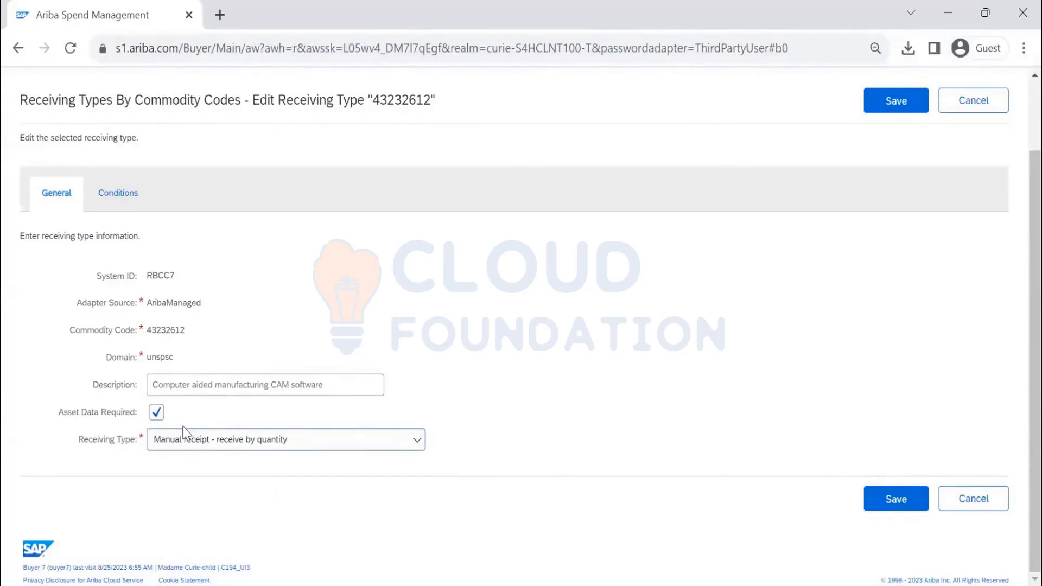
pyautogui.click(887, 109)
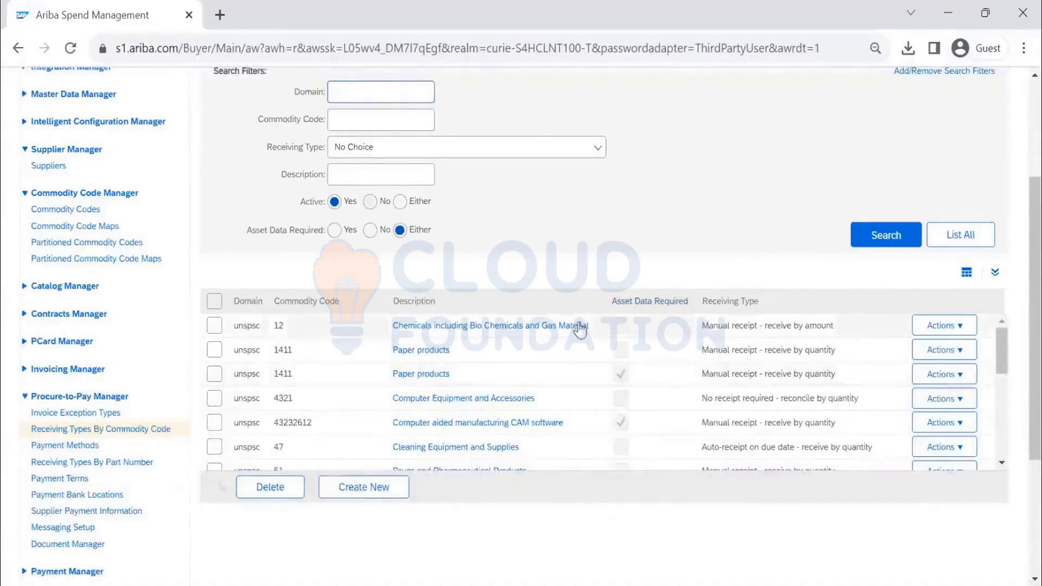
pyautogui.click(375, 495)
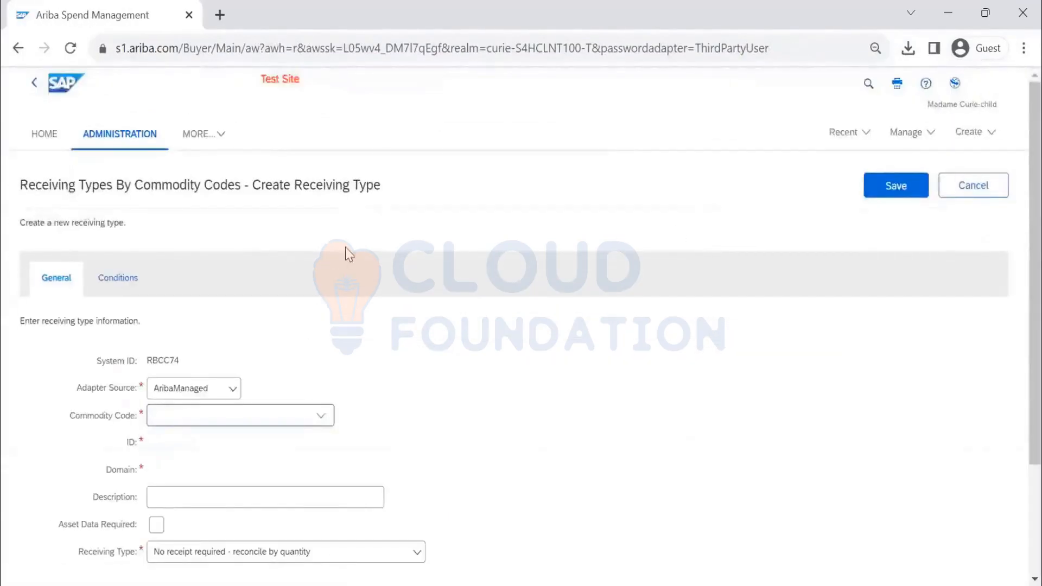
# - Keep AribaManaged as the adapter source and choose Computer chassis (43201601) by searching for 'com'
pyautogui.scroll(-3, 238, 255)
pyautogui.click(231, 249)
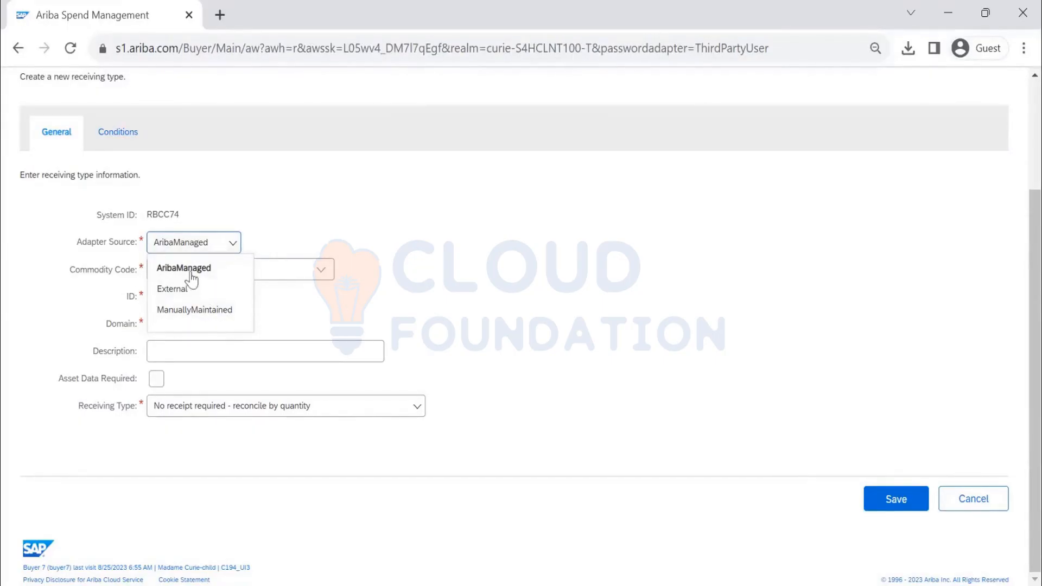
pyautogui.click(231, 274)
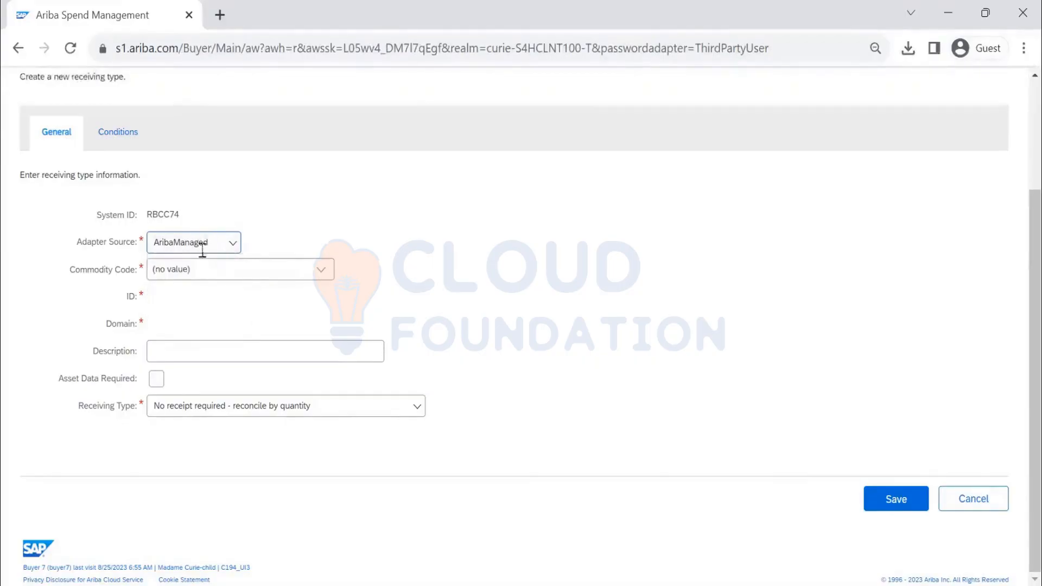
pyautogui.click(326, 273)
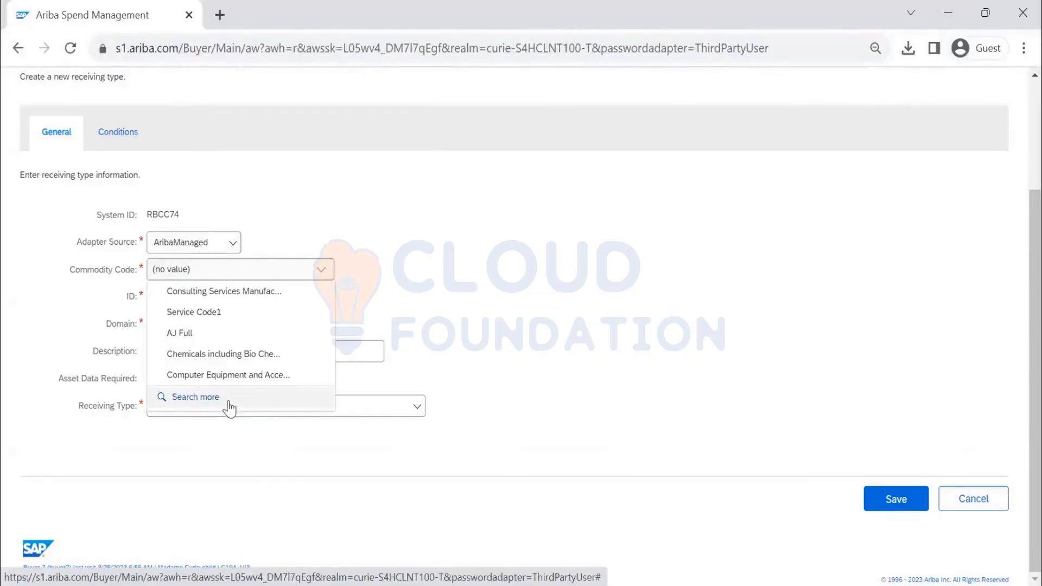
pyautogui.click(195, 397)
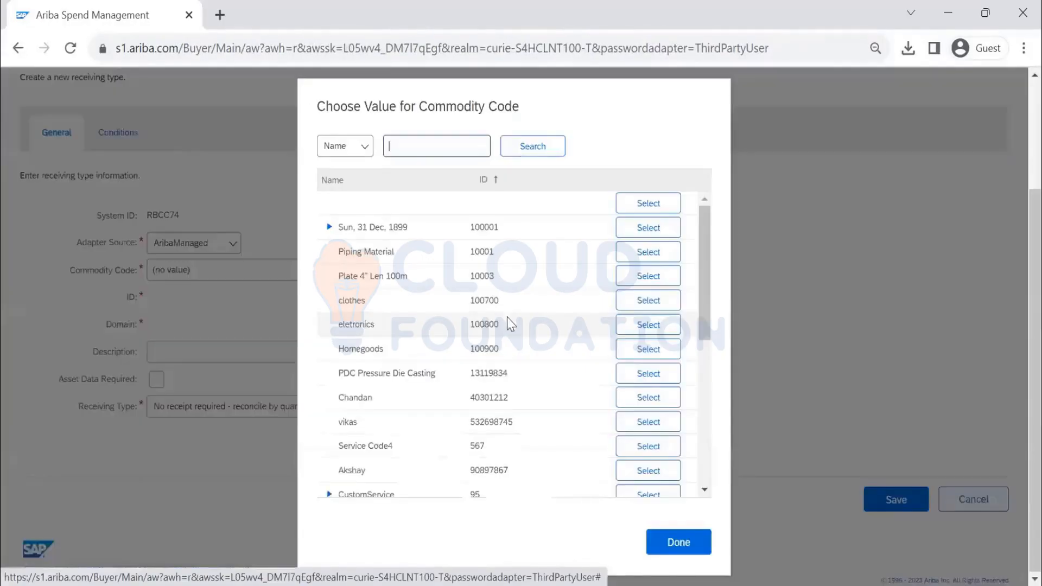
pyautogui.write('computer')
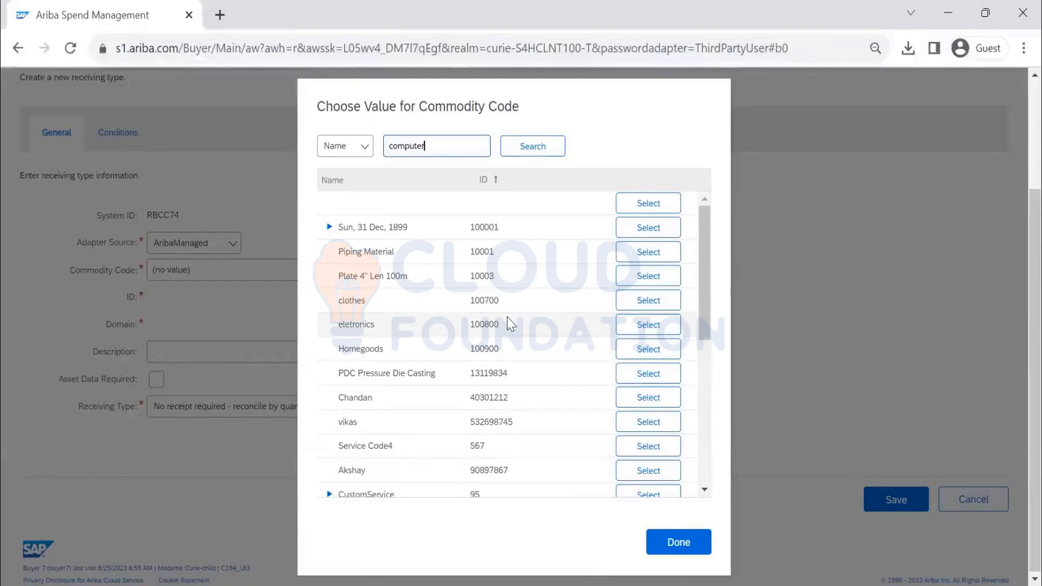
pyautogui.press('Return')
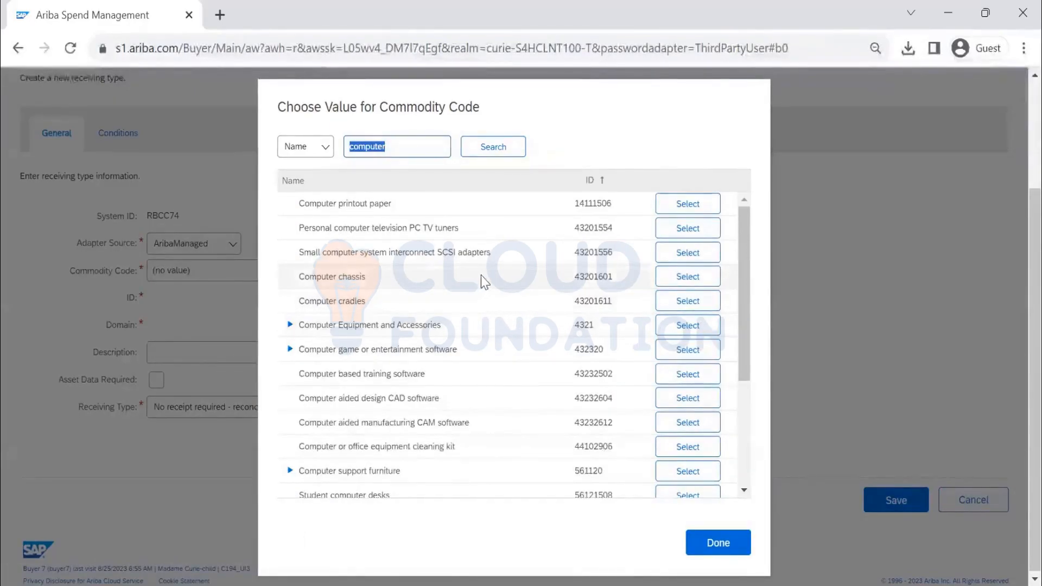
pyautogui.click(700, 285)
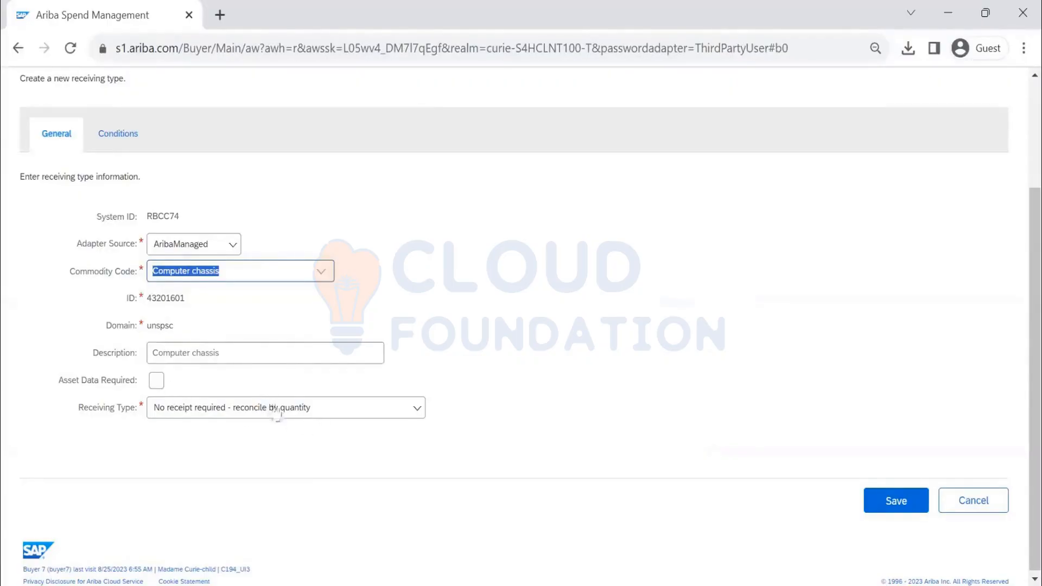
# - Set the new entry's Receiving Type to 'Manual receipt - receive by quantity'
pyautogui.click(334, 412)
pyautogui.scroll(-3, 332, 449)
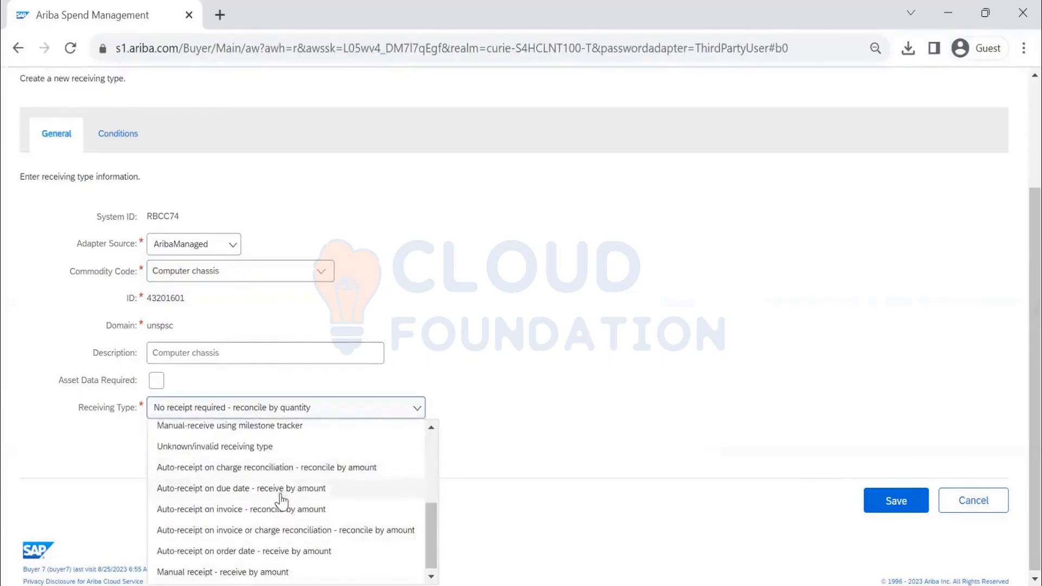
pyautogui.scroll(2, 281, 501)
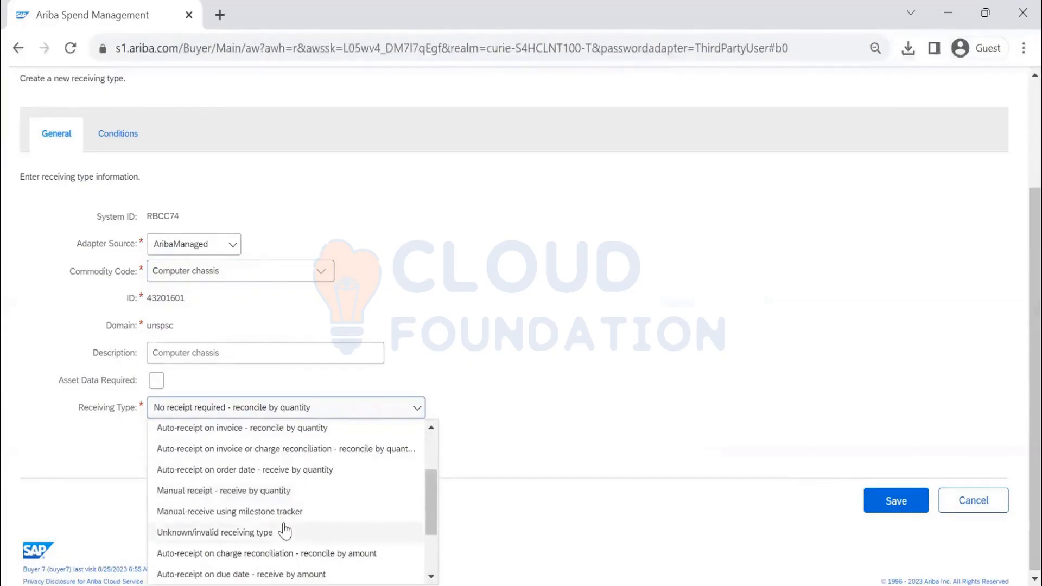
pyautogui.click(288, 491)
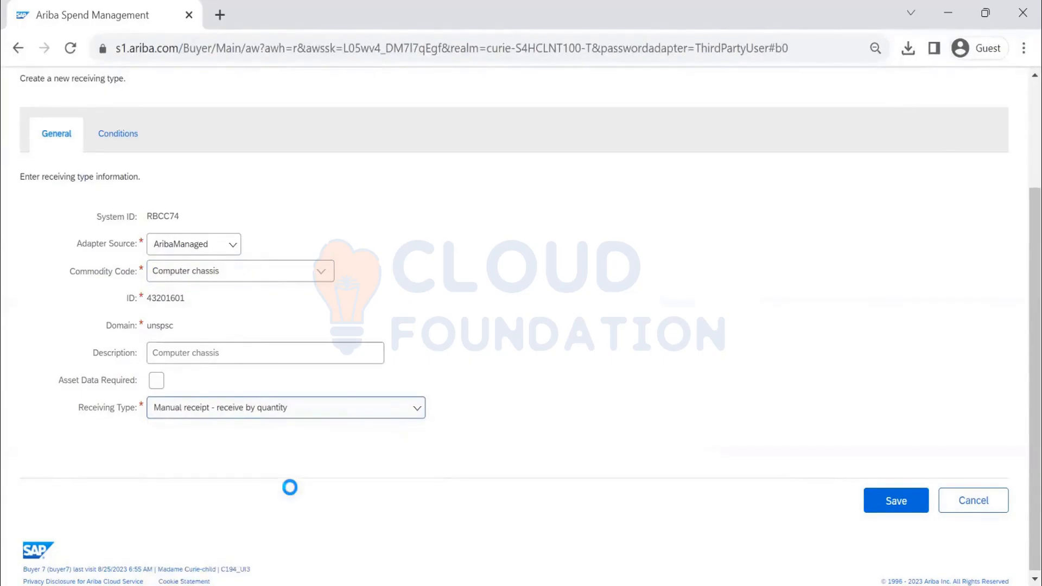
# - Save the Computer chassis receiving type, then list all receiving type rules by part number
pyautogui.click(887, 502)
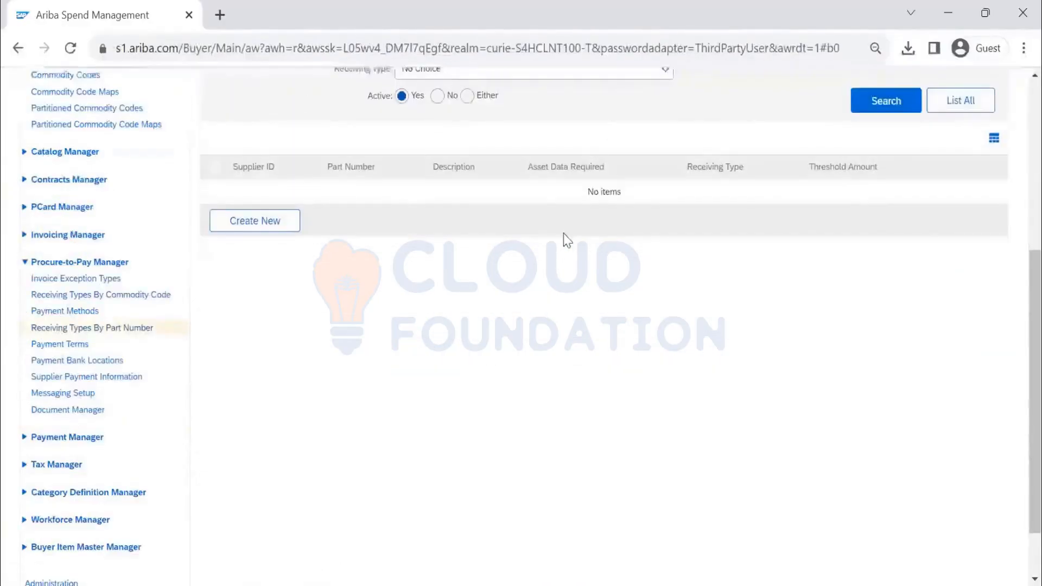
pyautogui.scroll(5, 567, 262)
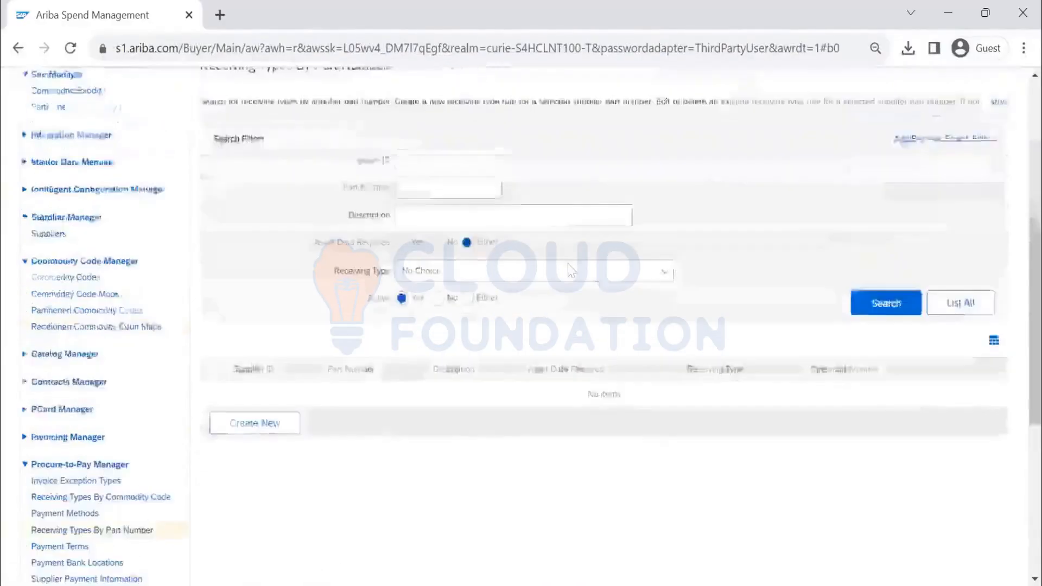
pyautogui.click(936, 420)
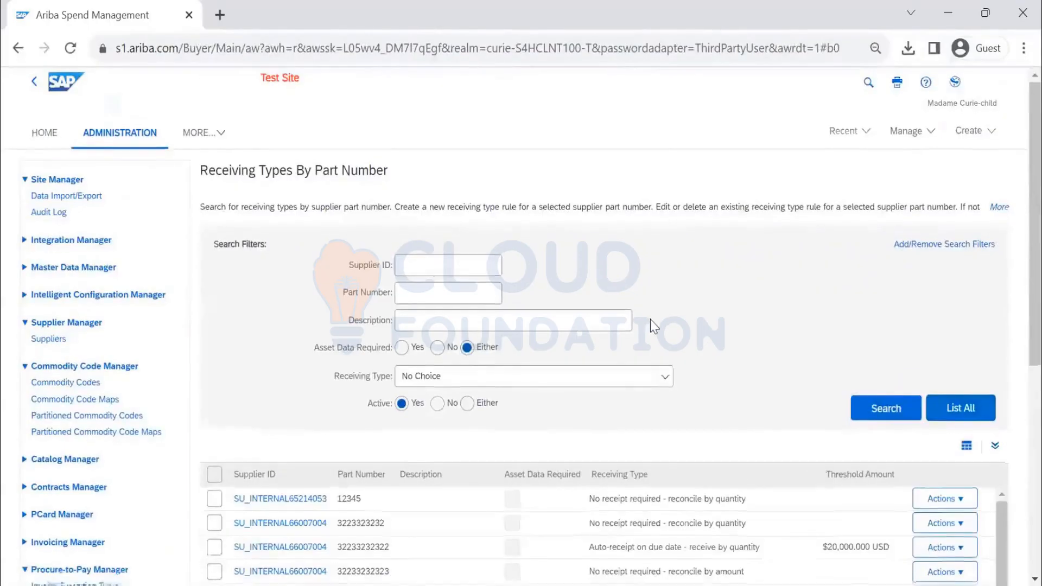
pyautogui.scroll(-5, 651, 320)
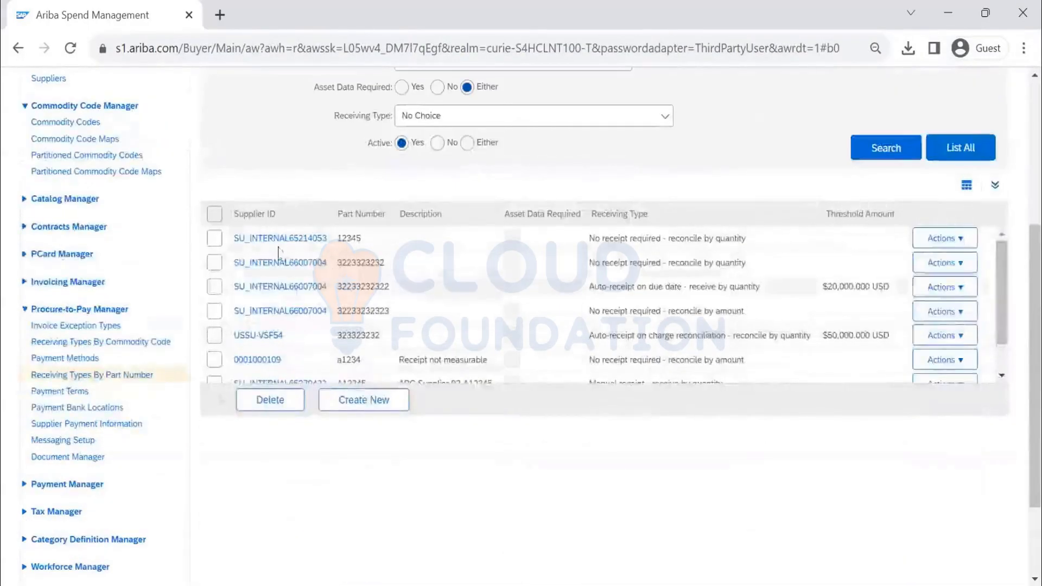
pyautogui.click(370, 407)
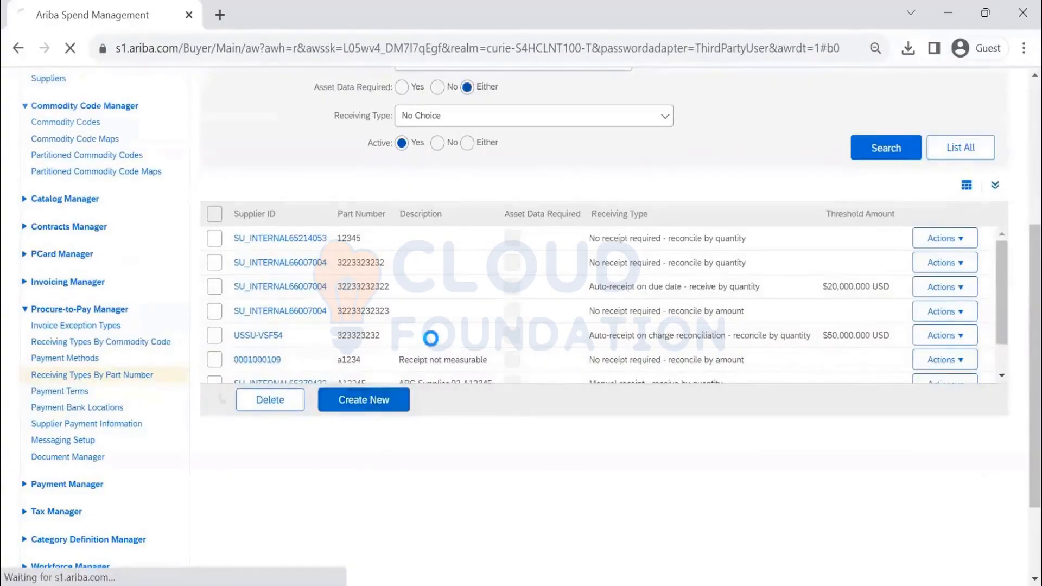
# - Choose ABC SUPPLIERS as the supplier from the full supplier list
pyautogui.scroll(-2, 449, 326)
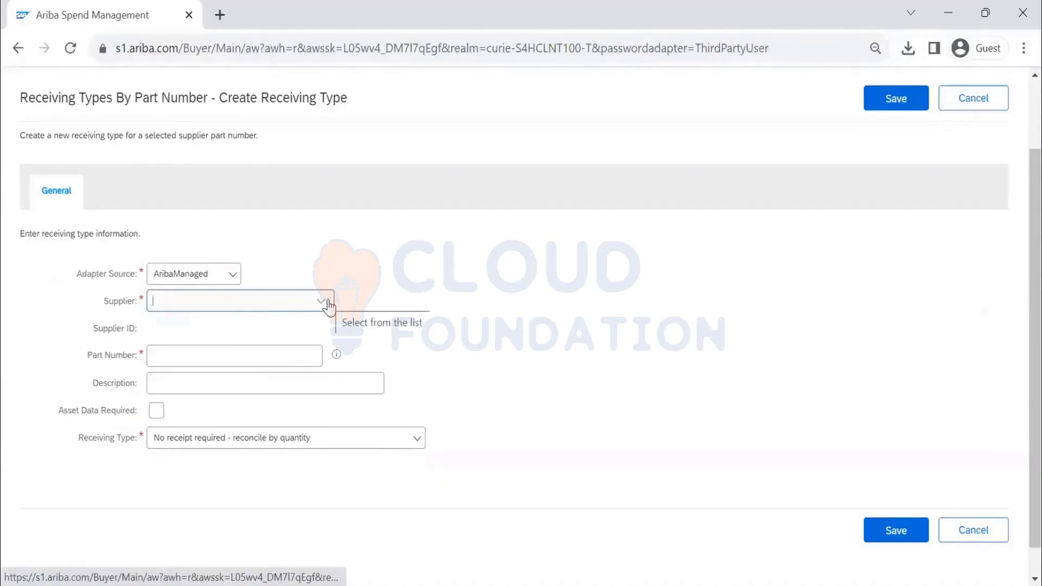
pyautogui.click(326, 304)
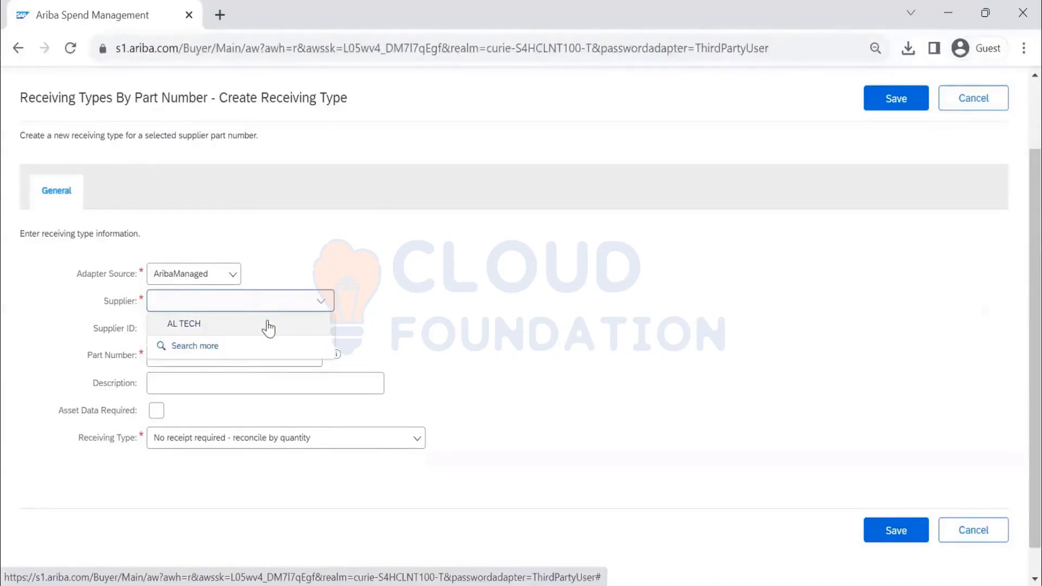
pyautogui.click(260, 346)
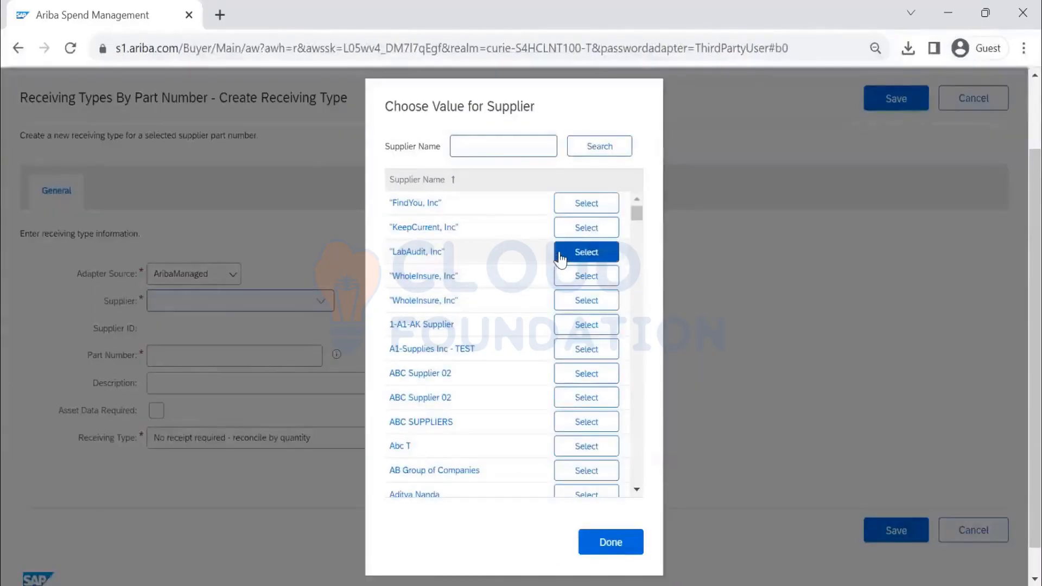
pyautogui.click(587, 422)
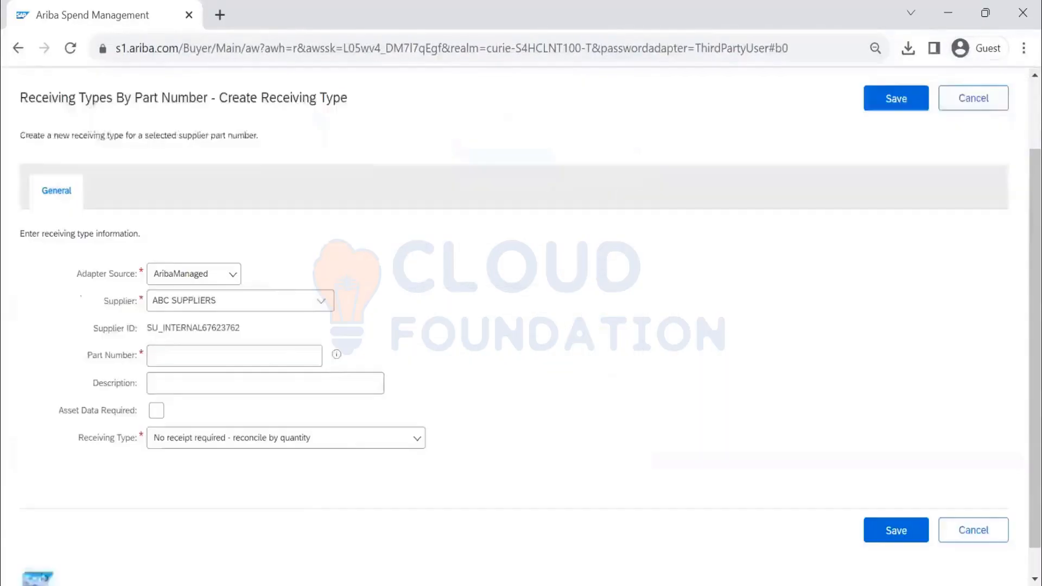
# - Enter part number ABC1234 and the description 'printing machinery consumable'
pyautogui.click(265, 357)
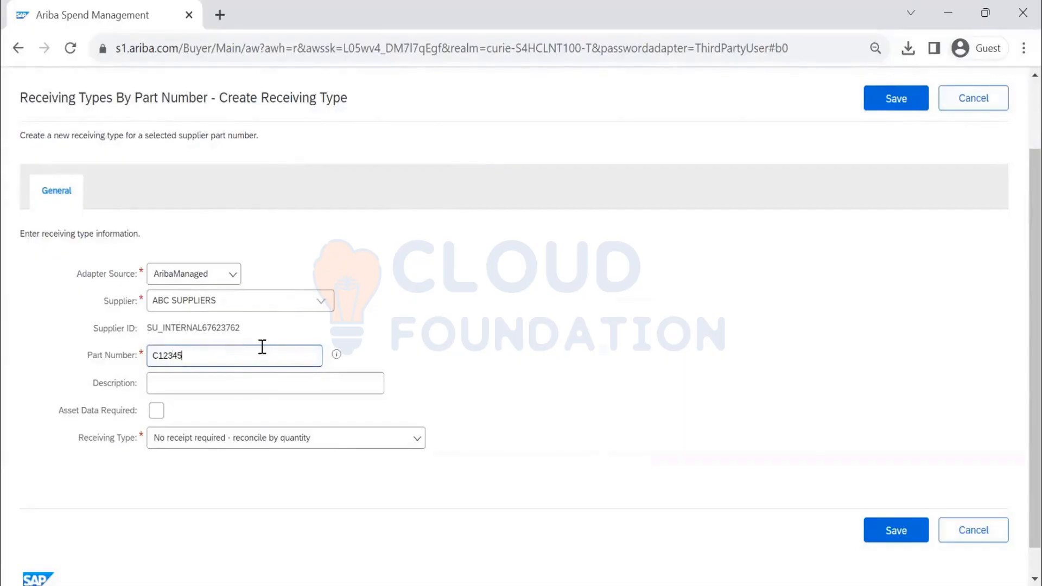
pyautogui.click(240, 383)
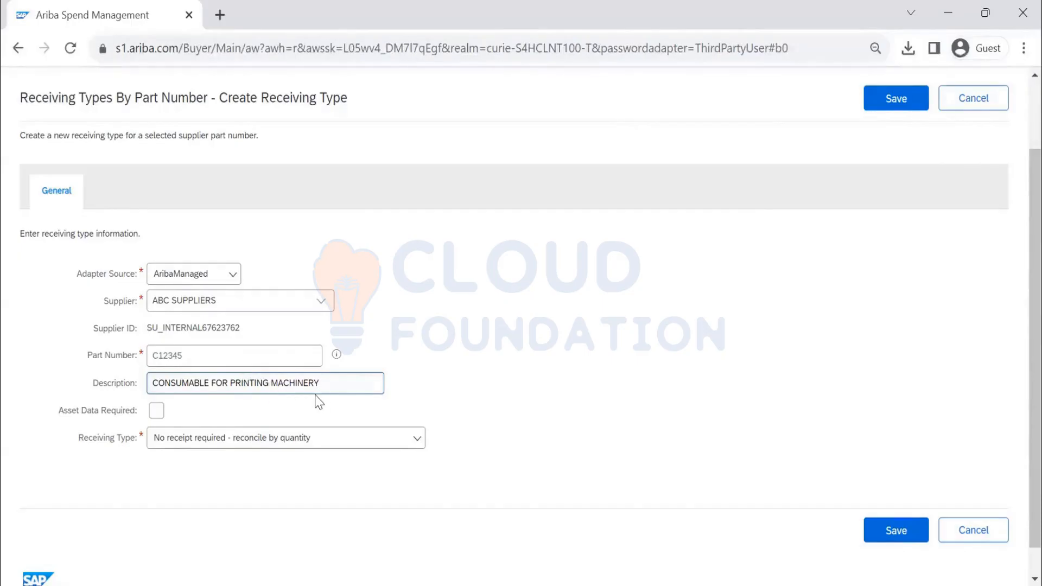
pyautogui.click(192, 360)
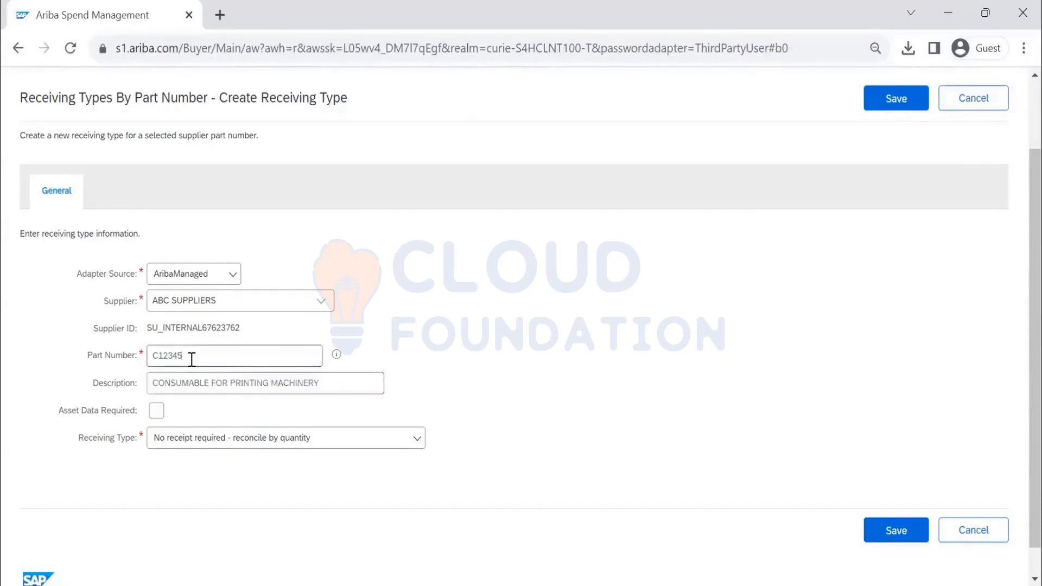
pyautogui.doubleClick(191, 359)
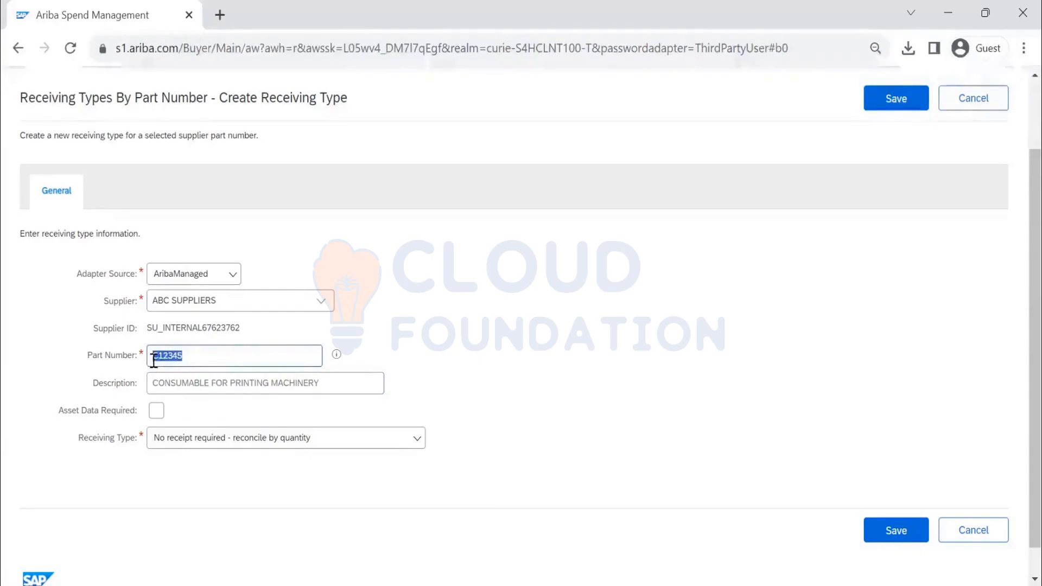
pyautogui.click(208, 349)
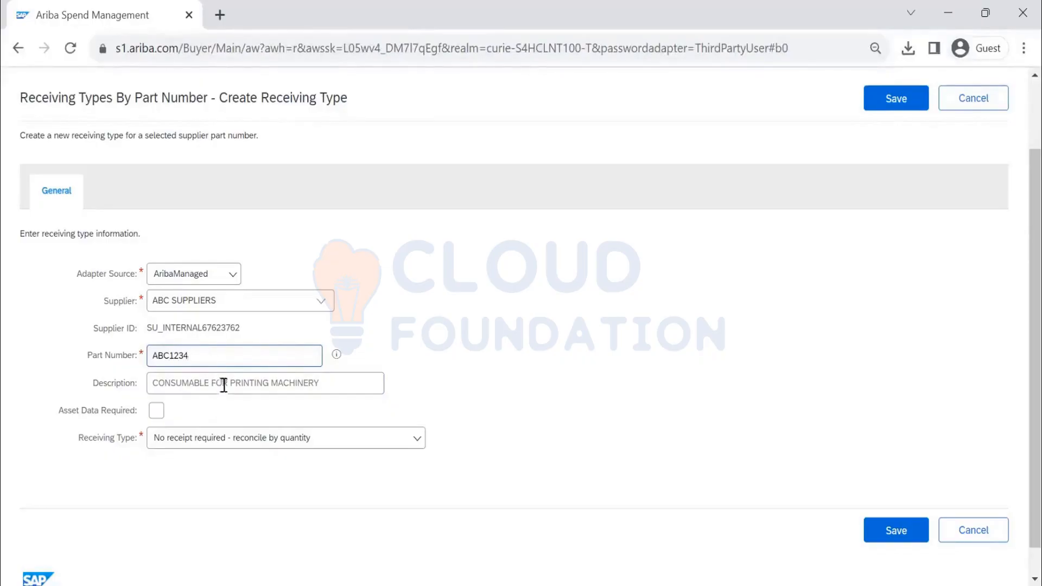
# - Set the receiving type to Manual receipt - receive by quantity and save the rule
pyautogui.click(349, 443)
pyautogui.scroll(-1, 367, 450)
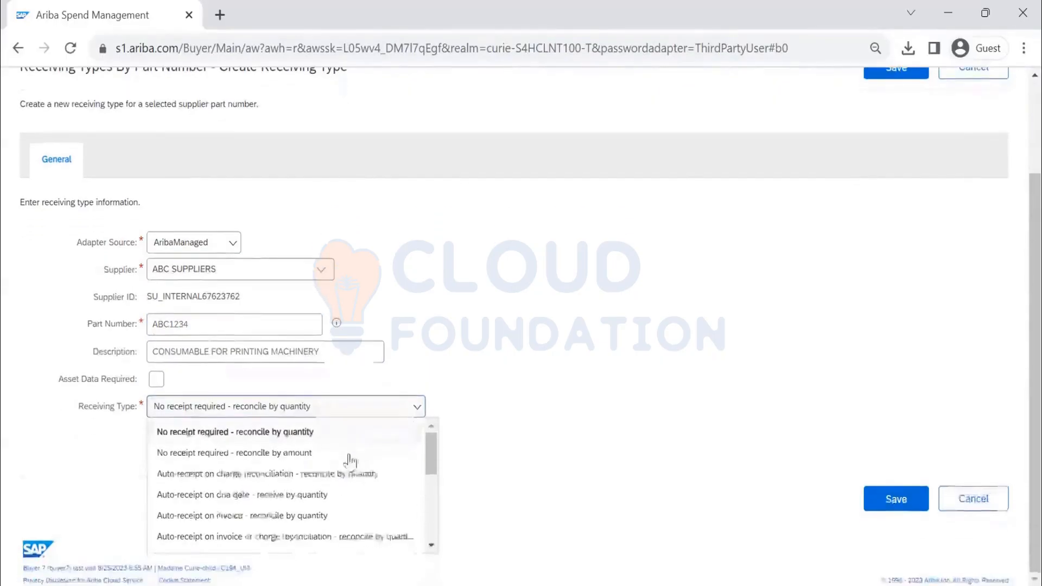
pyautogui.scroll(-10, 344, 461)
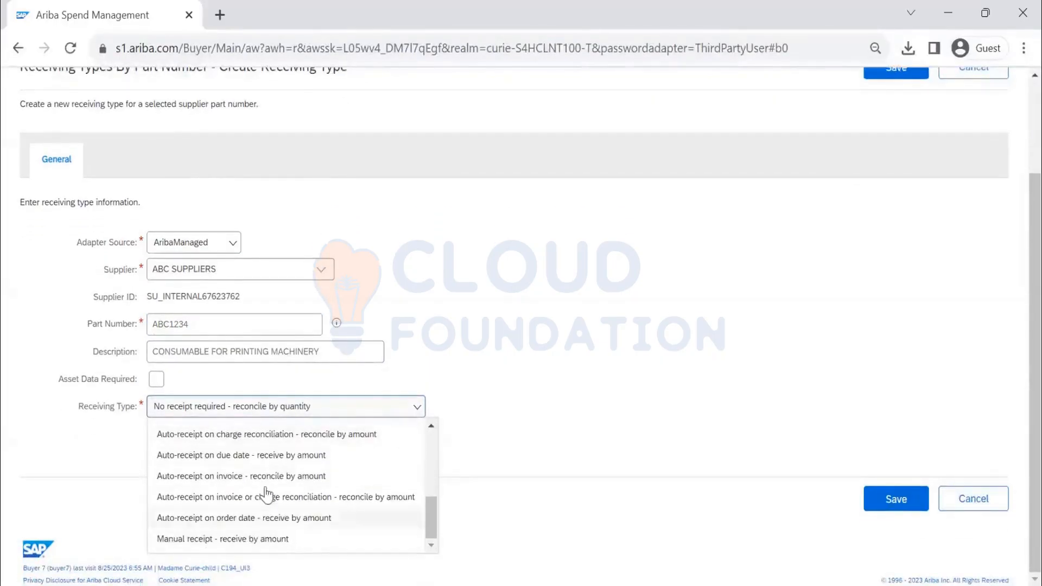
pyautogui.scroll(3, 264, 489)
pyautogui.click(266, 459)
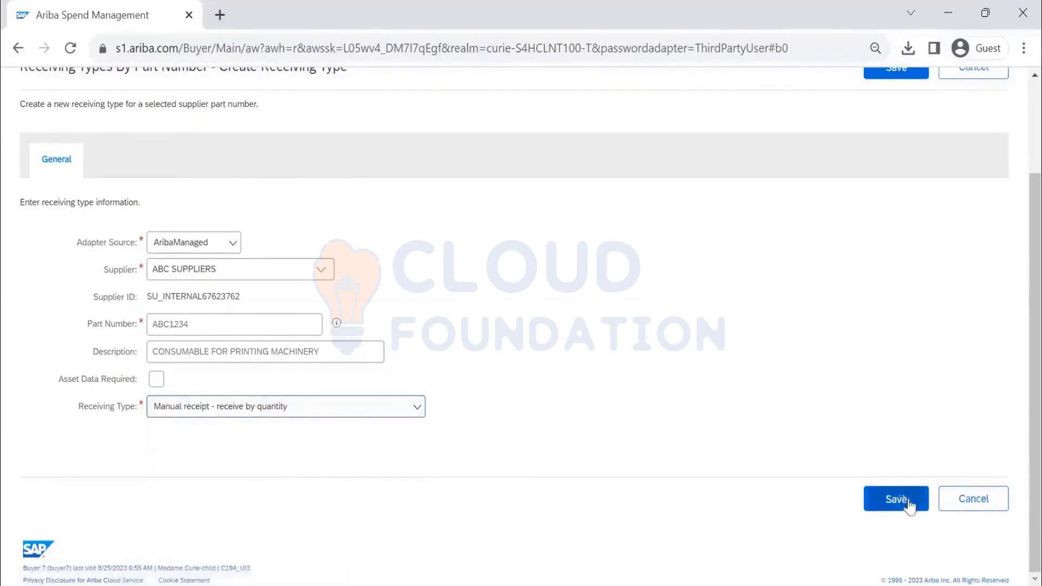
pyautogui.moveTo(217, 326); pyautogui.dragTo(148, 323)
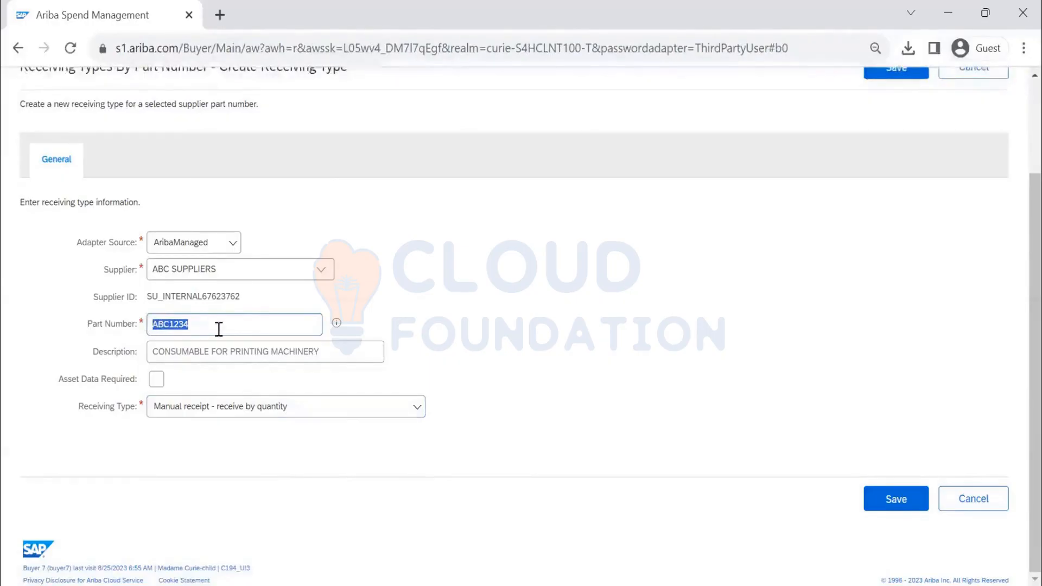
pyautogui.click(887, 505)
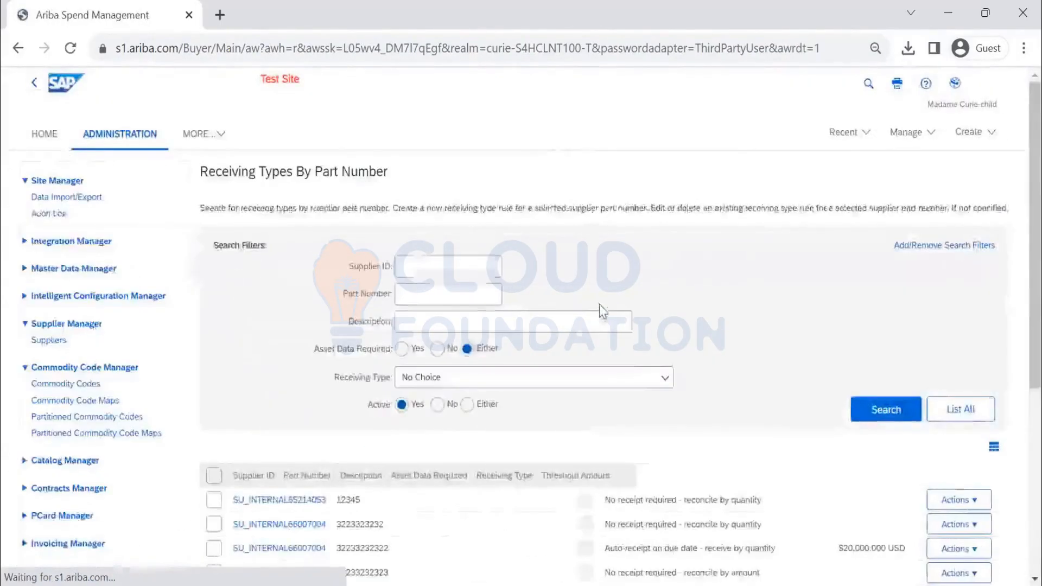
pyautogui.scroll(-3, 600, 307)
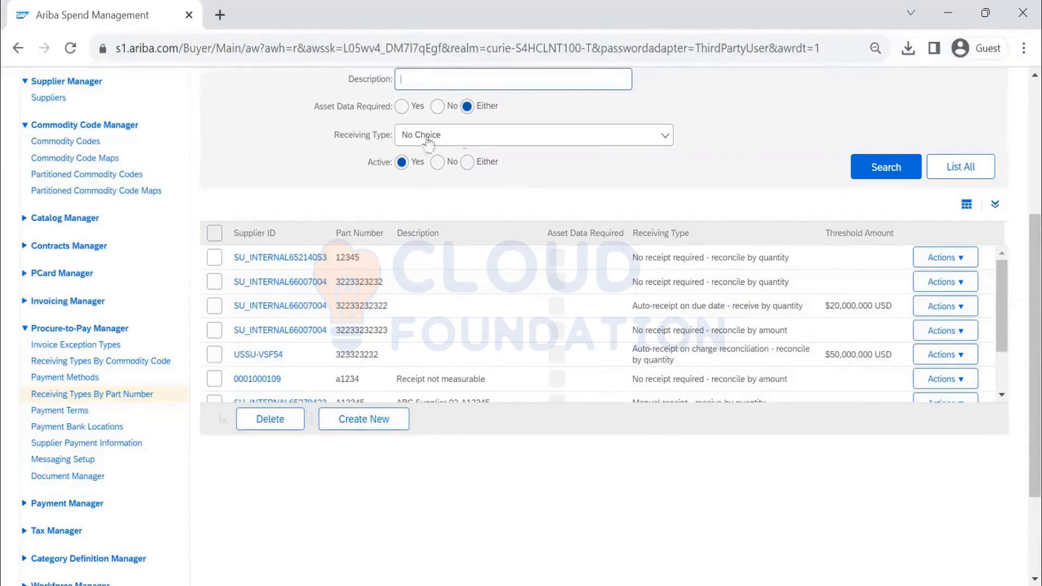
pyautogui.scroll(2, 540, 155)
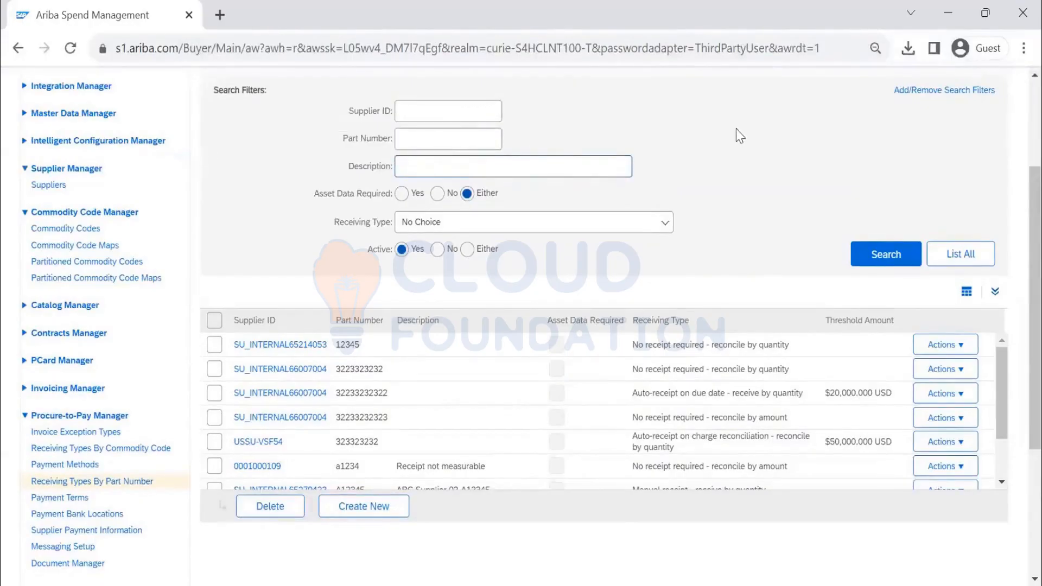
pyautogui.scroll(-2, 194, 244)
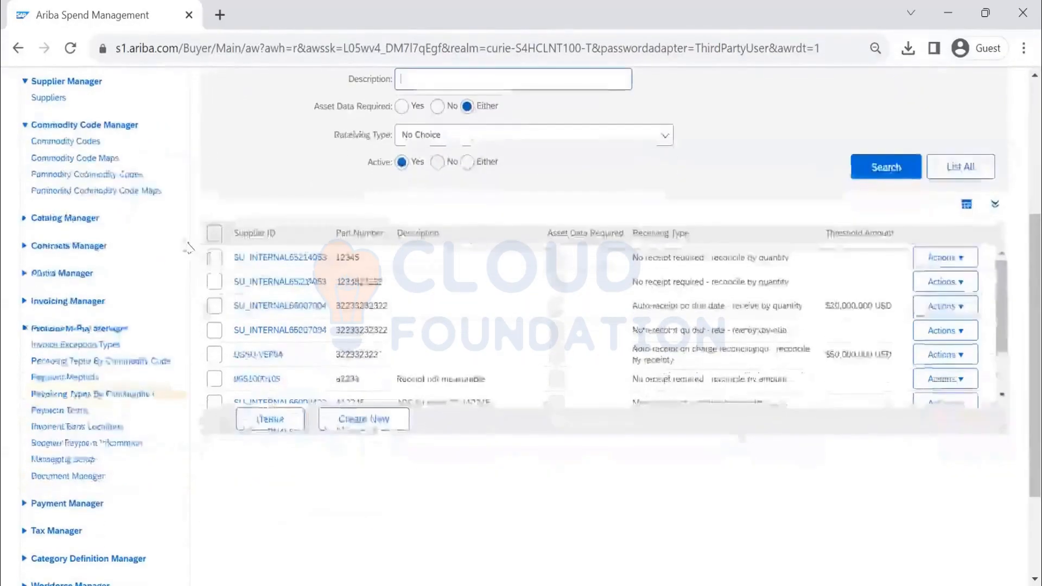
# - Open Payment Methods and list all existing payment methods
pyautogui.click(90, 378)
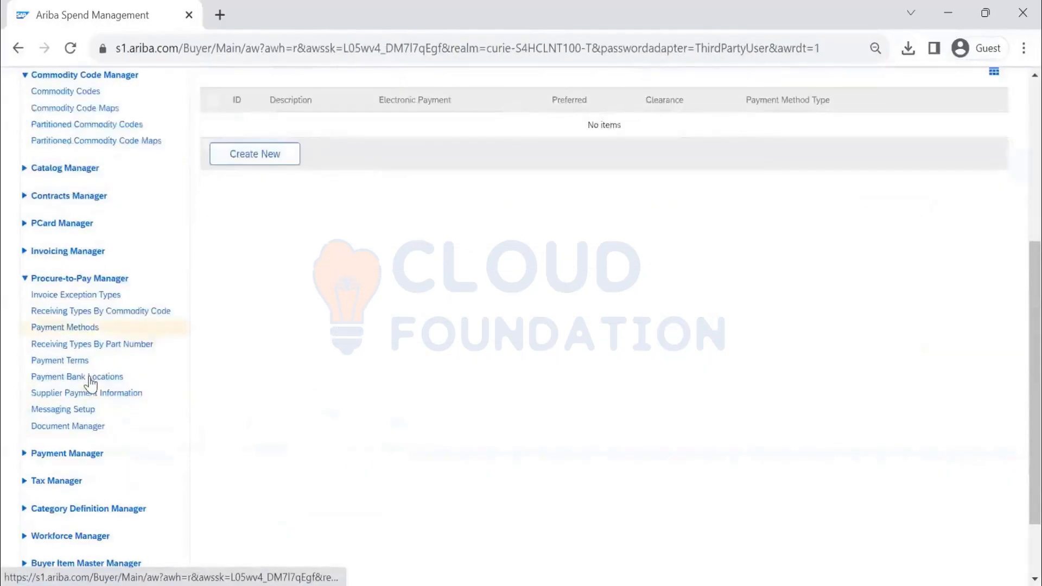
pyautogui.scroll(2, 938, 217)
pyautogui.click(939, 216)
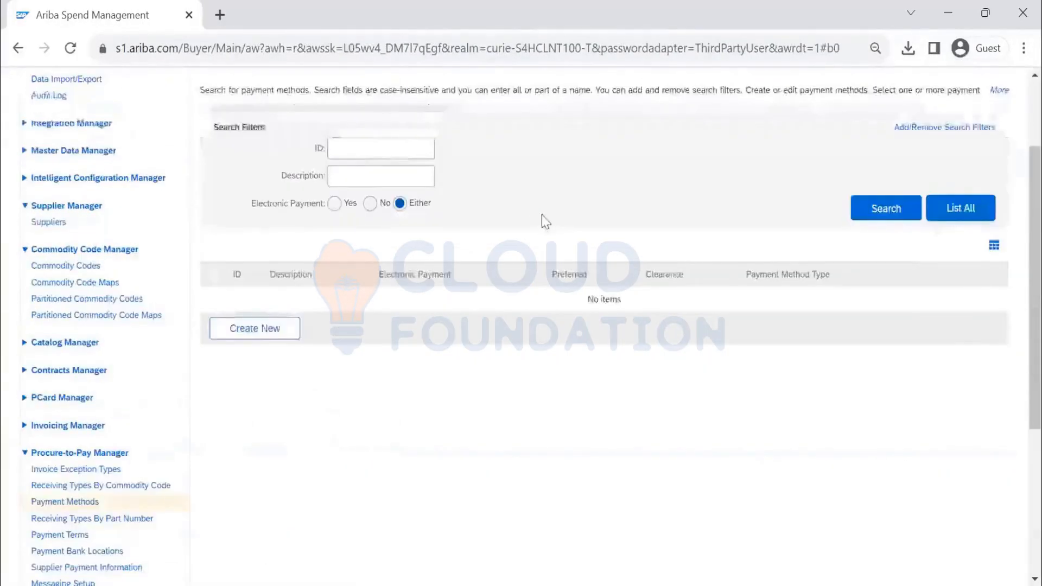
pyautogui.scroll(-5, 383, 306)
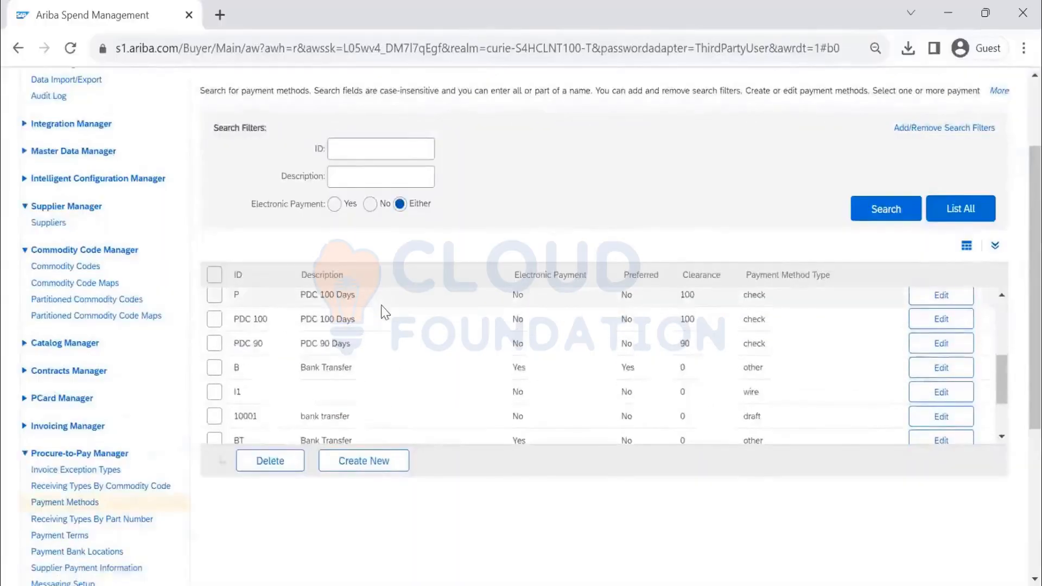
pyautogui.scroll(5, 383, 315)
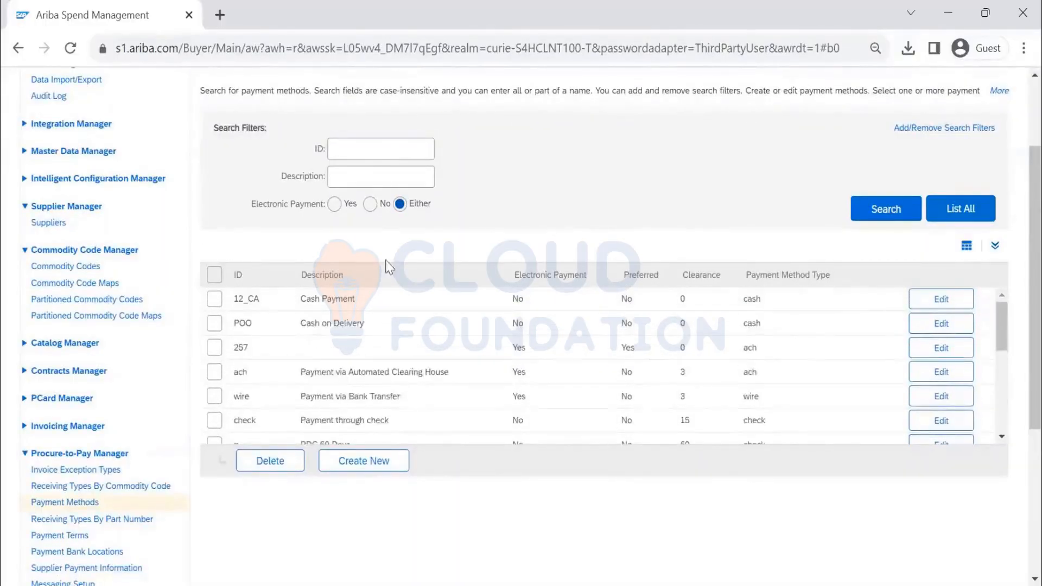
# - Start a new payment method, look at Preference Rank and type choices, then discard it
pyautogui.click(364, 461)
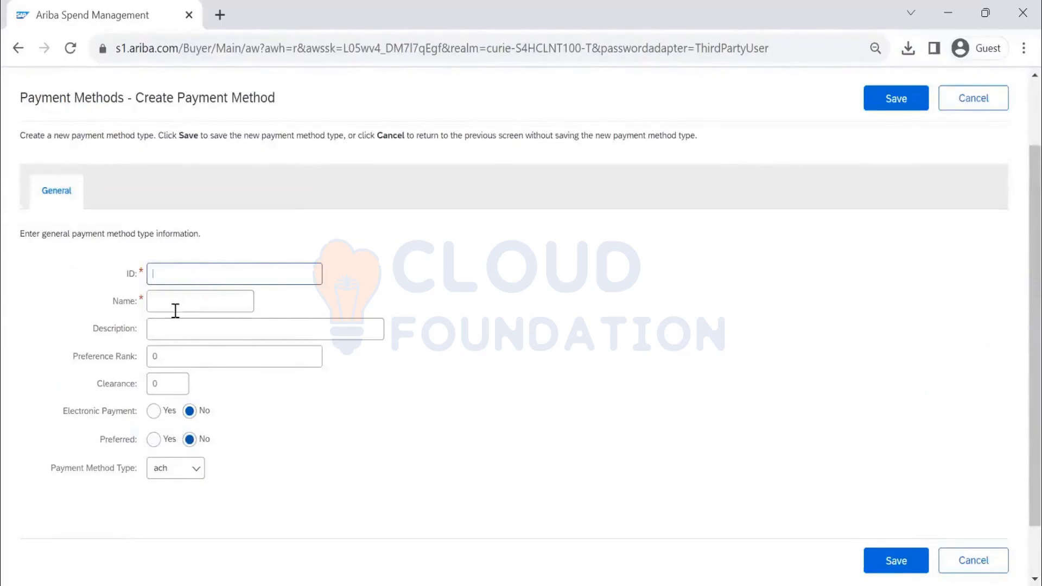
pyautogui.doubleClick(154, 356)
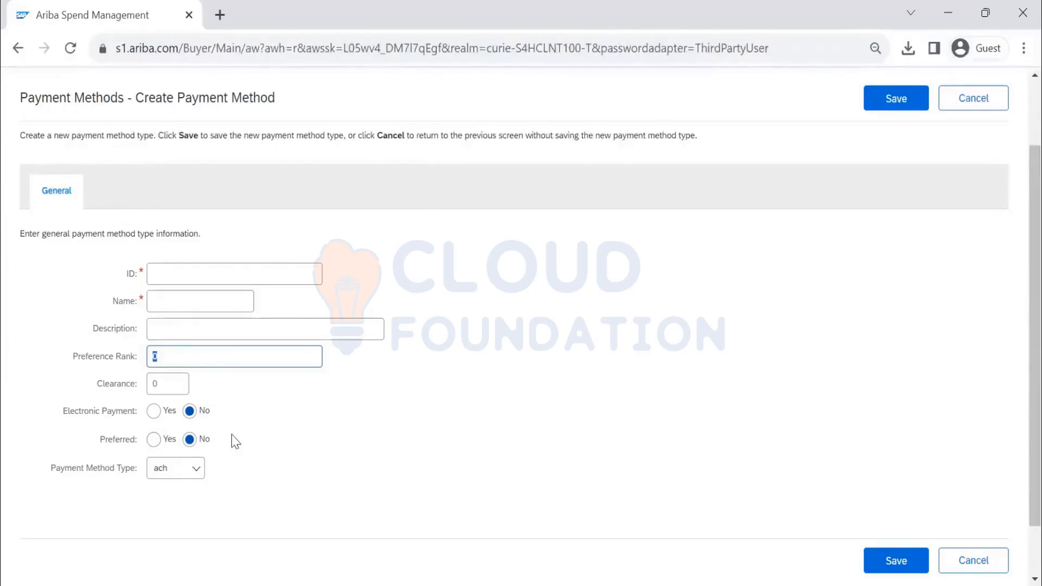
pyautogui.click(175, 472)
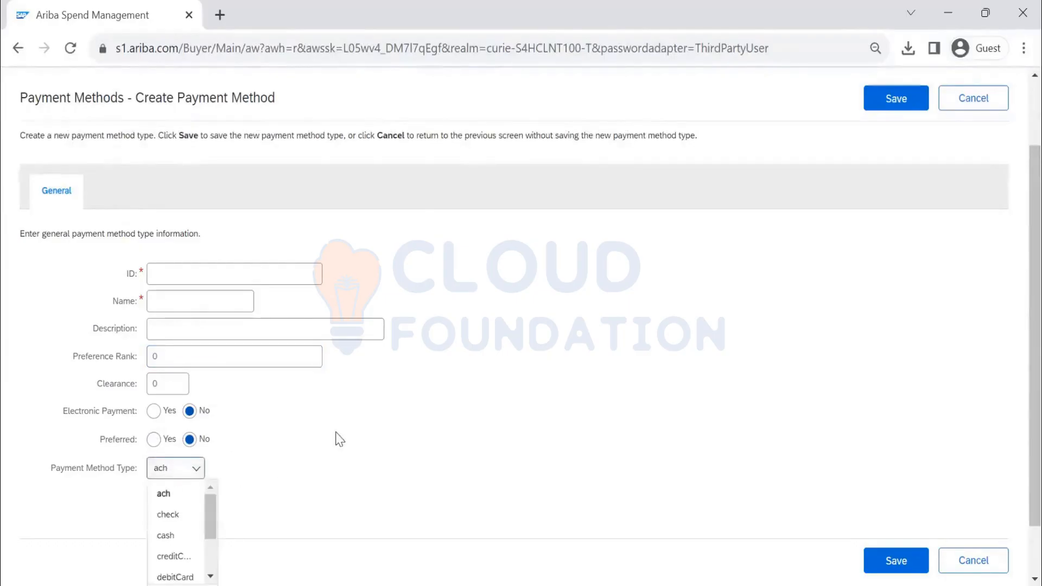
pyautogui.scroll(-1, 228, 464)
pyautogui.moveTo(223, 464); pyautogui.dragTo(233, 420)
pyautogui.click(369, 386)
pyautogui.scroll(3, 825, 269)
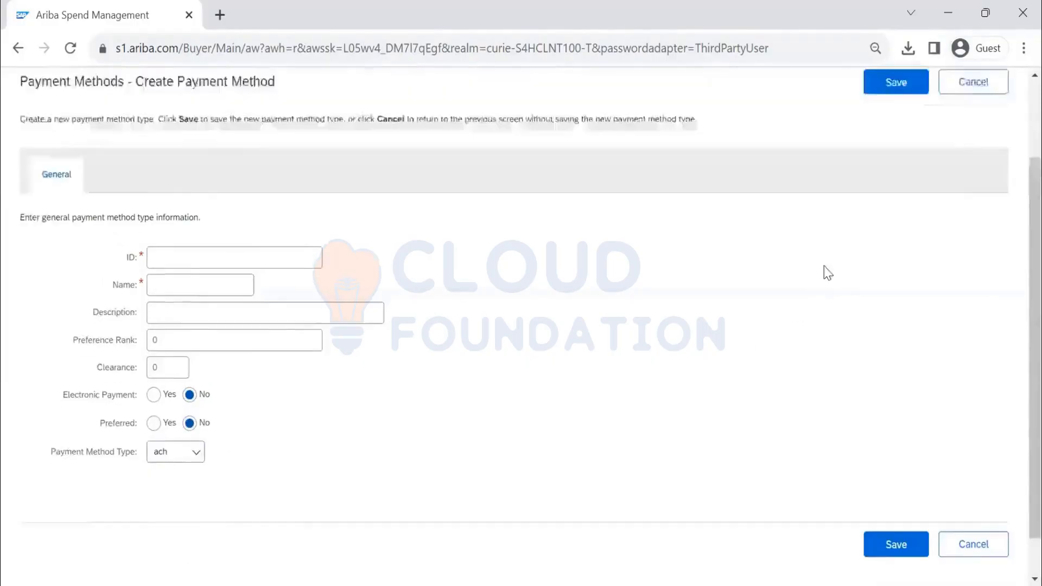
pyautogui.click(958, 194)
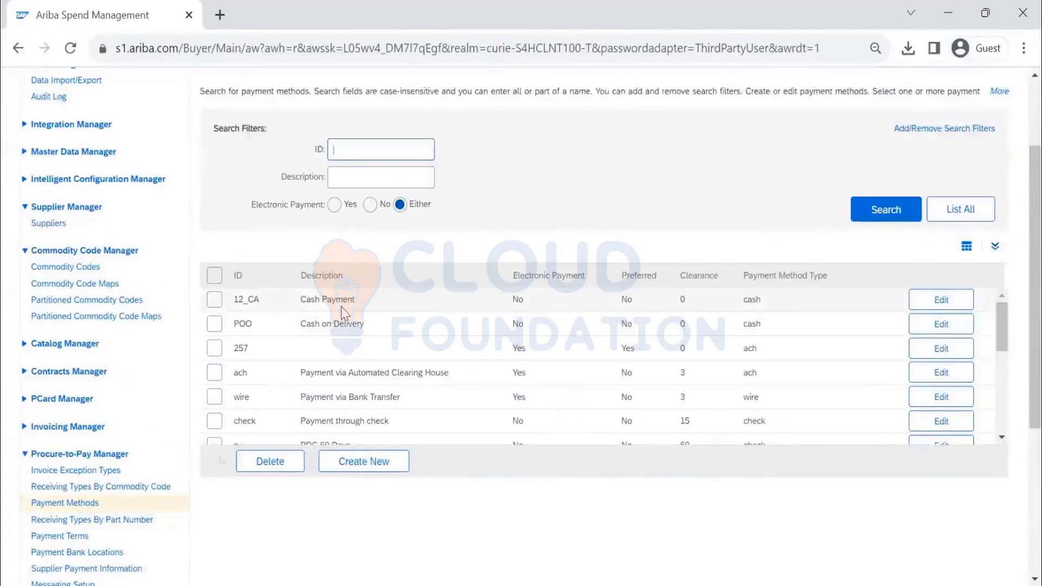
# - Open Cash Payment method 12_CA for editing and cancel back to the list
pyautogui.click(942, 300)
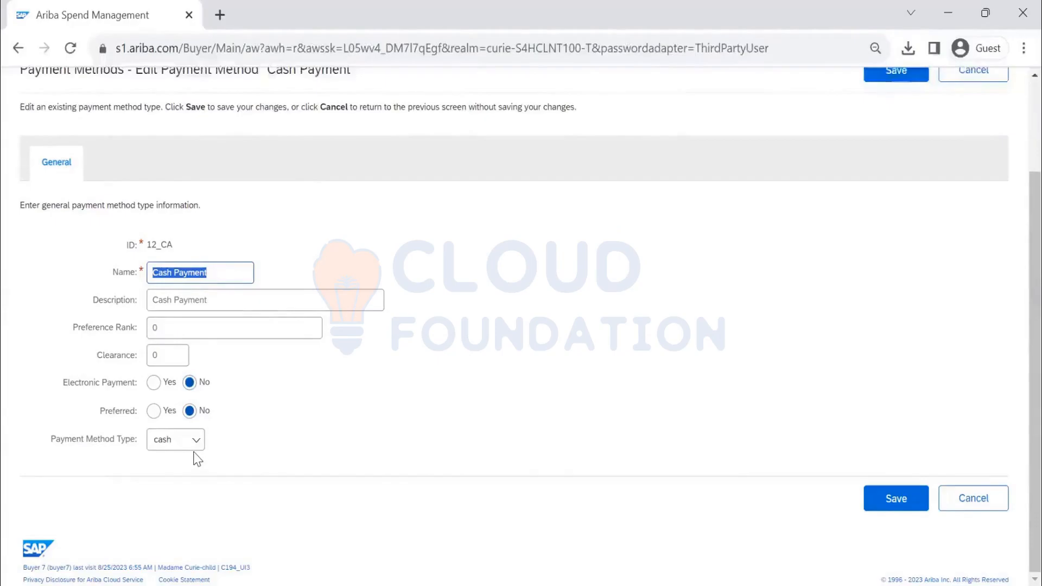
pyautogui.scroll(2, 896, 228)
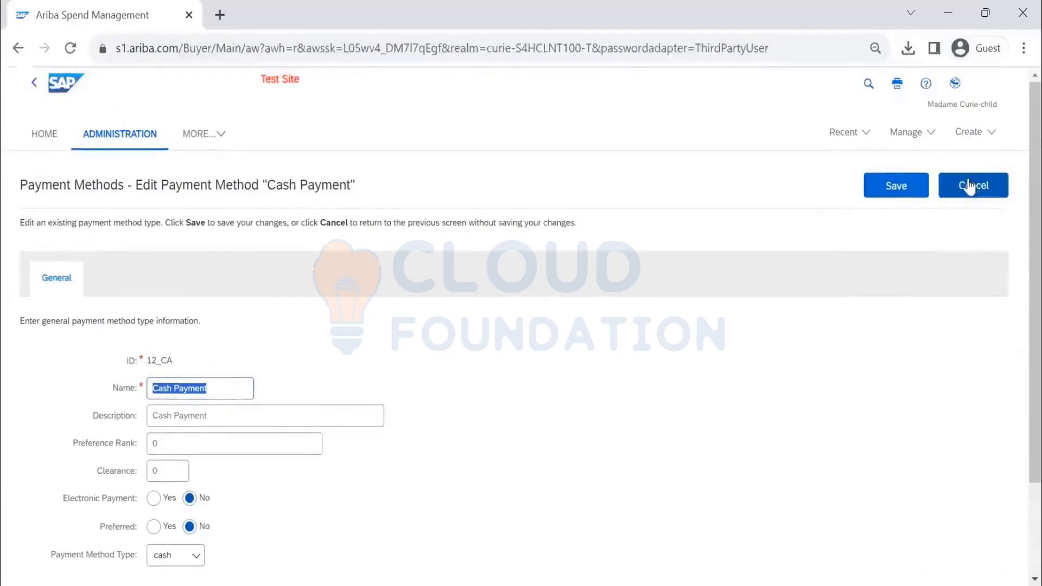
pyautogui.click(971, 187)
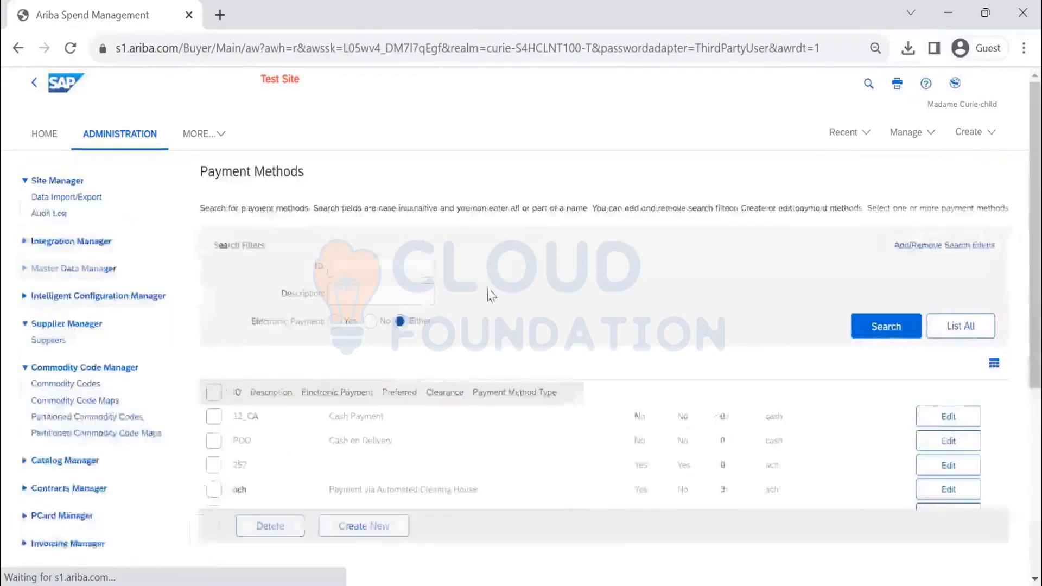
pyautogui.scroll(-3, 423, 283)
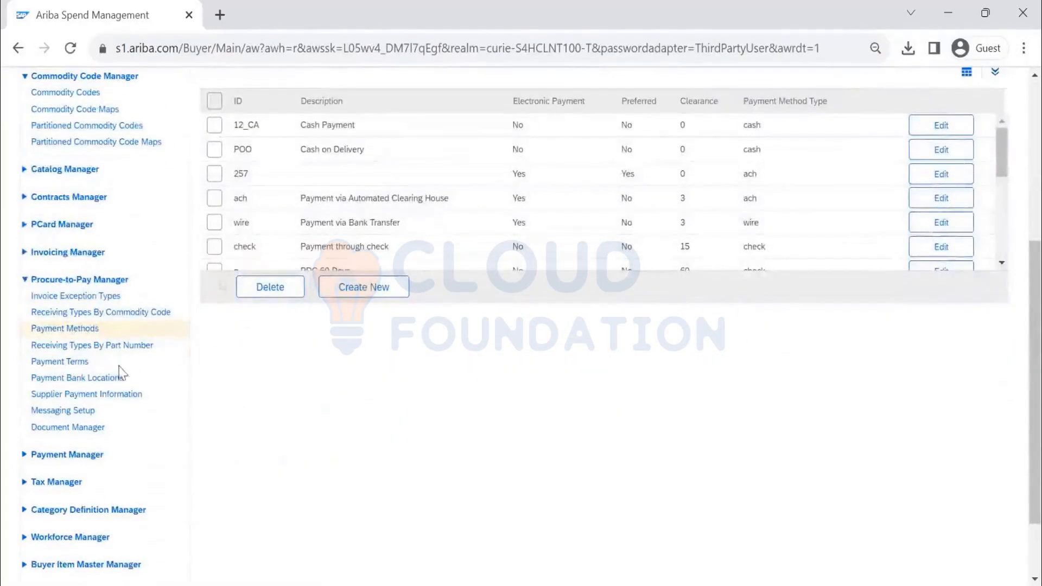
# - List all payment terms (NT00 to NT60) and view NT60's details without saving
pyautogui.click(78, 364)
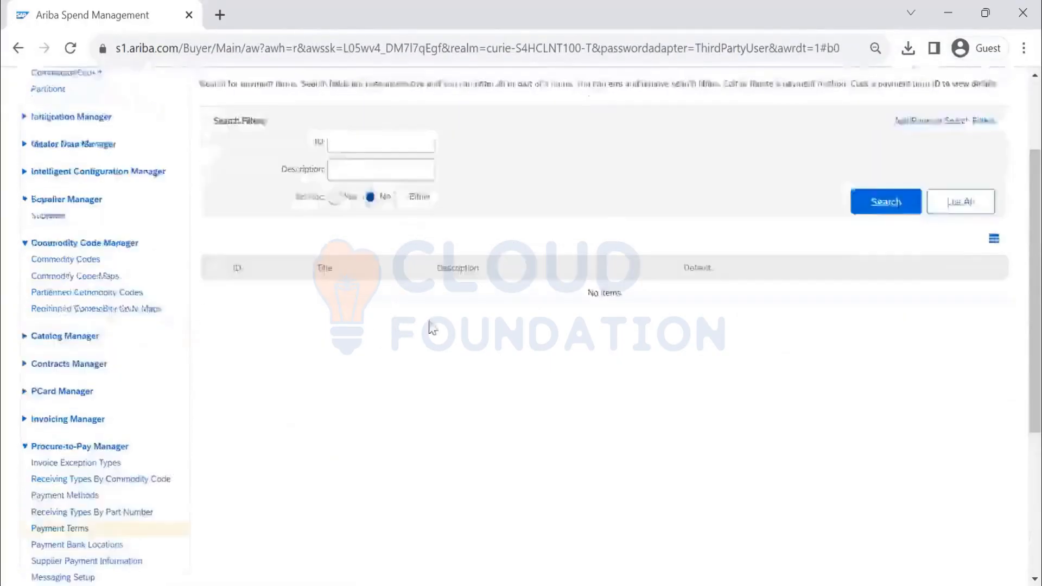
pyautogui.click(961, 263)
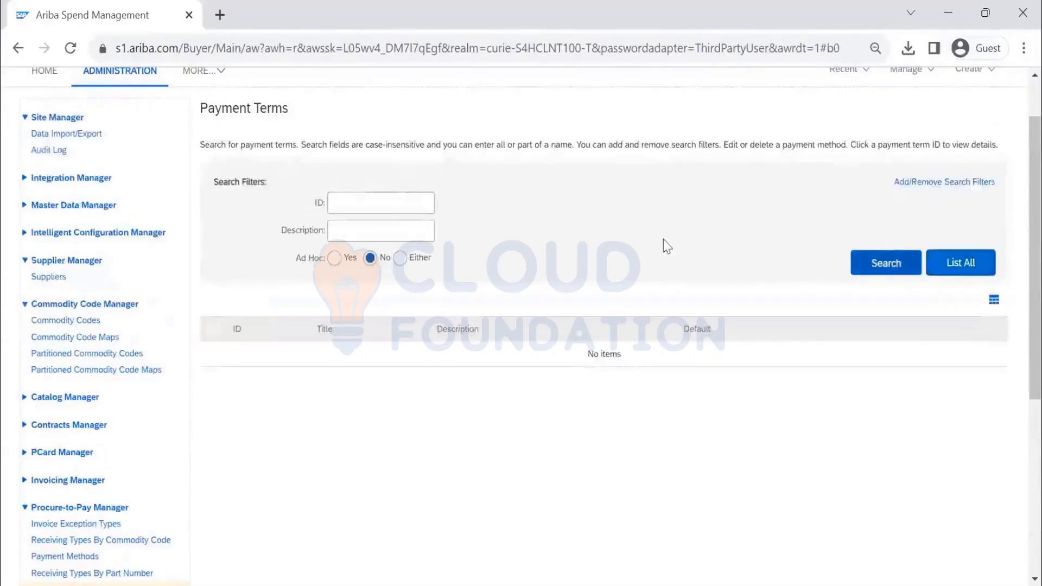
pyautogui.scroll(-5, 495, 383)
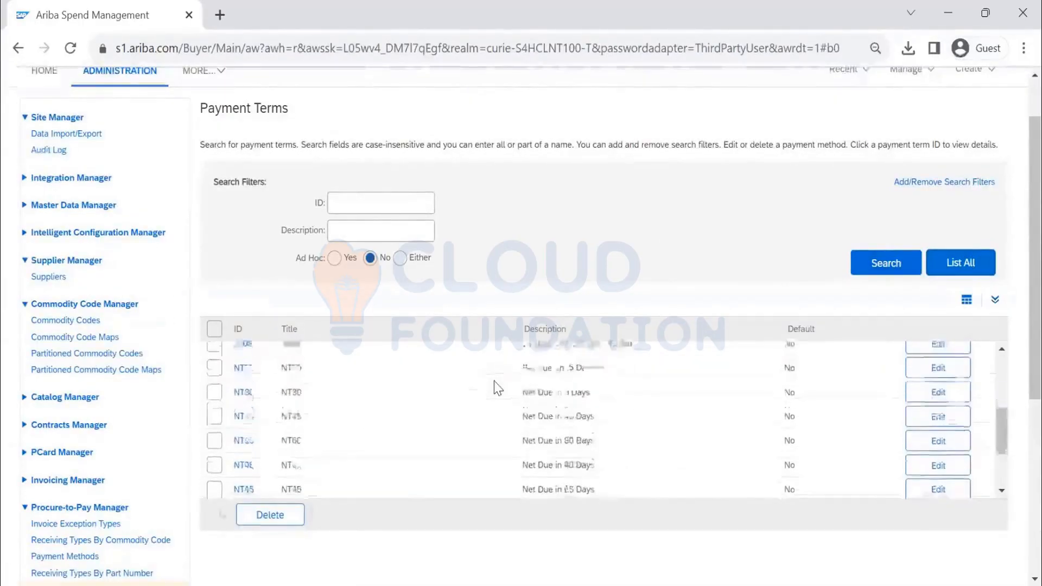
pyautogui.scroll(-2, 495, 389)
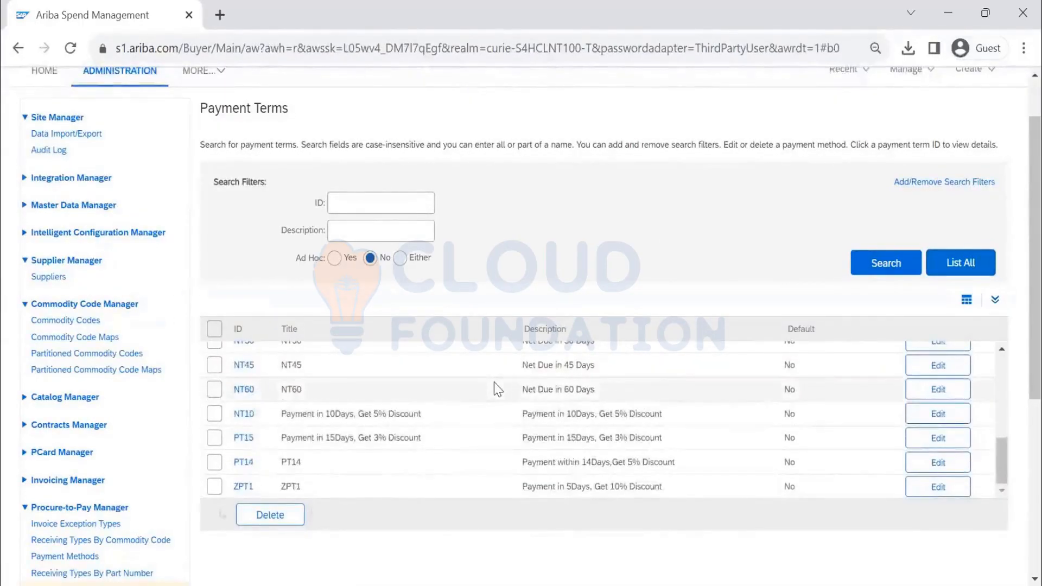
pyautogui.scroll(7, 495, 388)
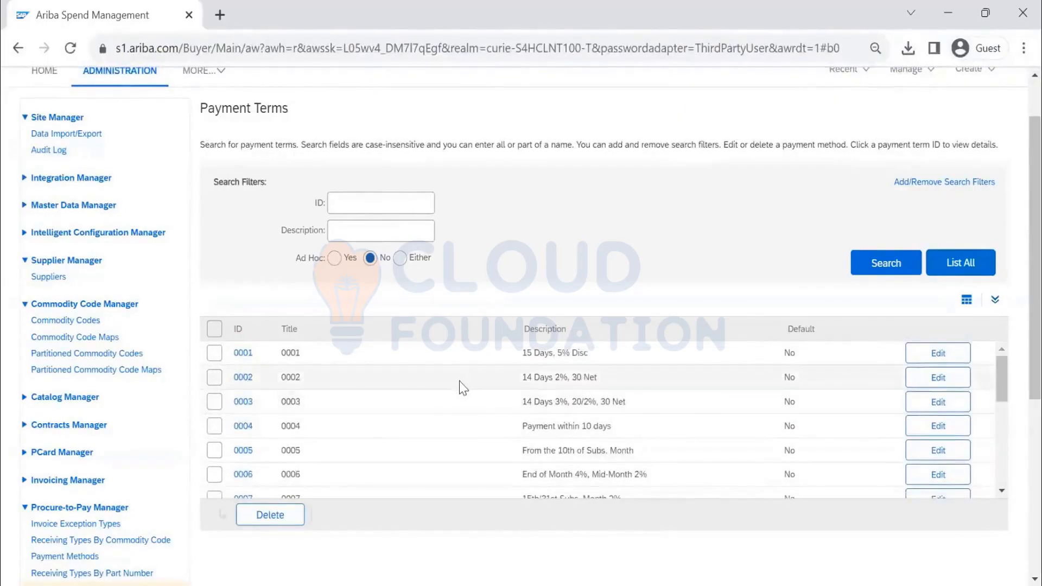
pyautogui.scroll(-7, 477, 382)
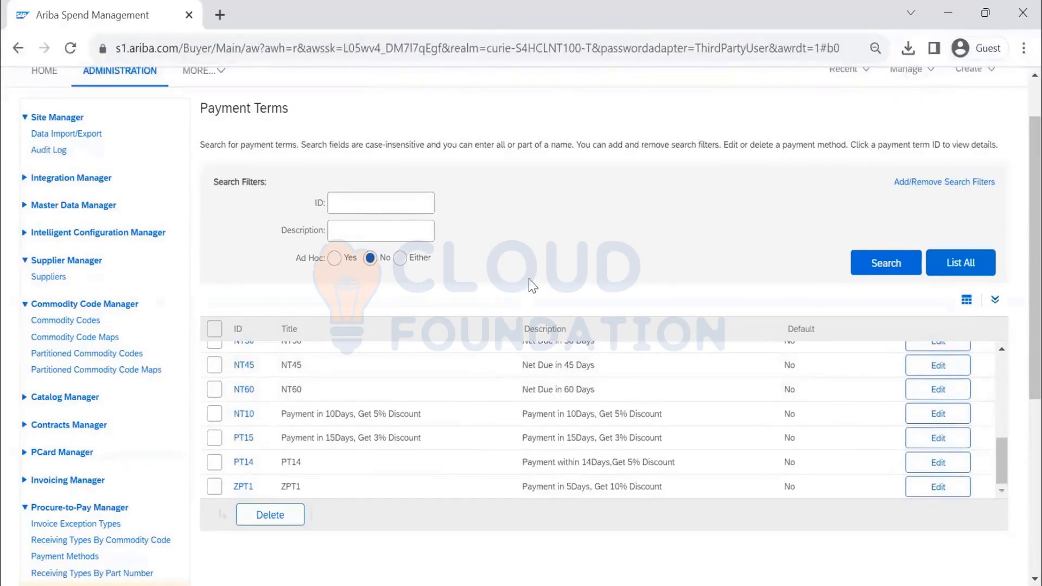
pyautogui.scroll(-3, 527, 283)
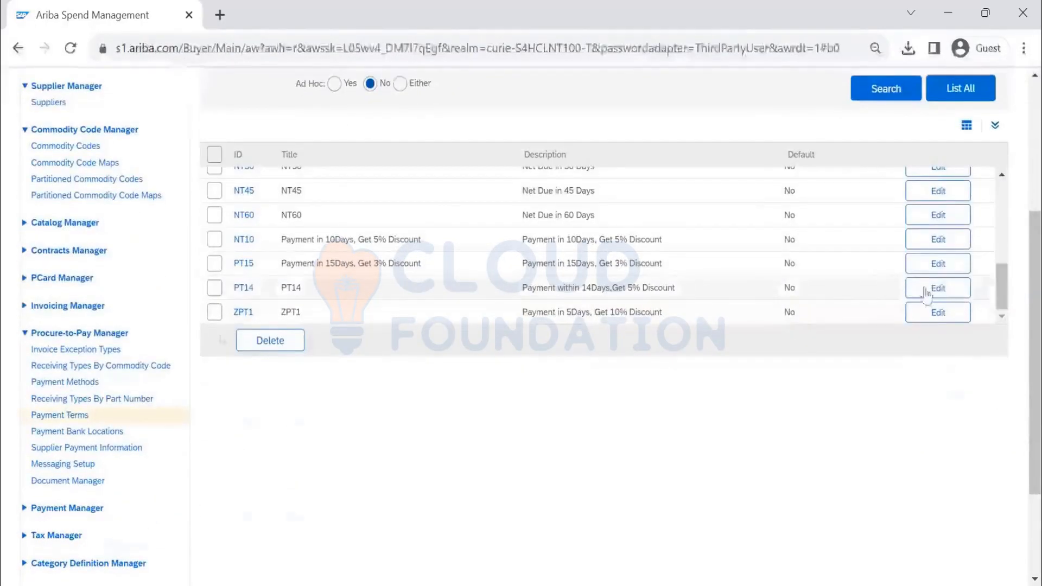
pyautogui.click(936, 217)
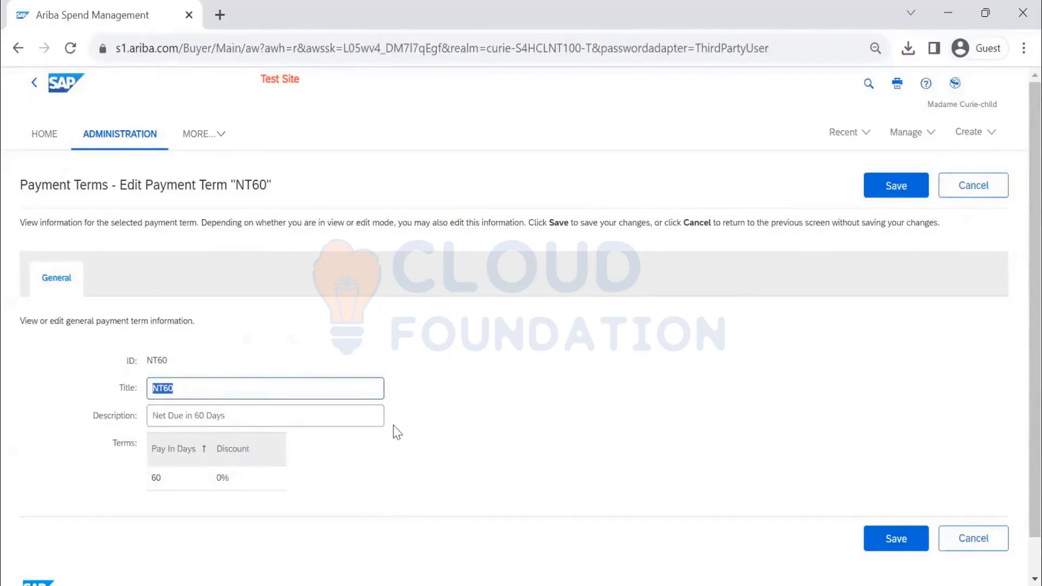
pyautogui.click(972, 185)
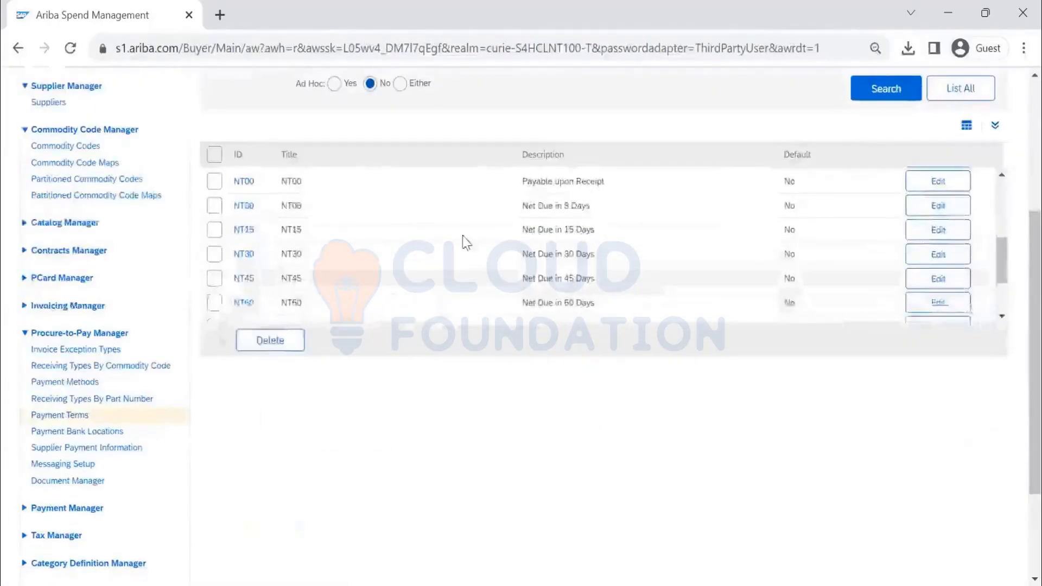
# - Search for payment terms with Ad Hoc set to Yes, which returns no items
pyautogui.scroll(10, 466, 243)
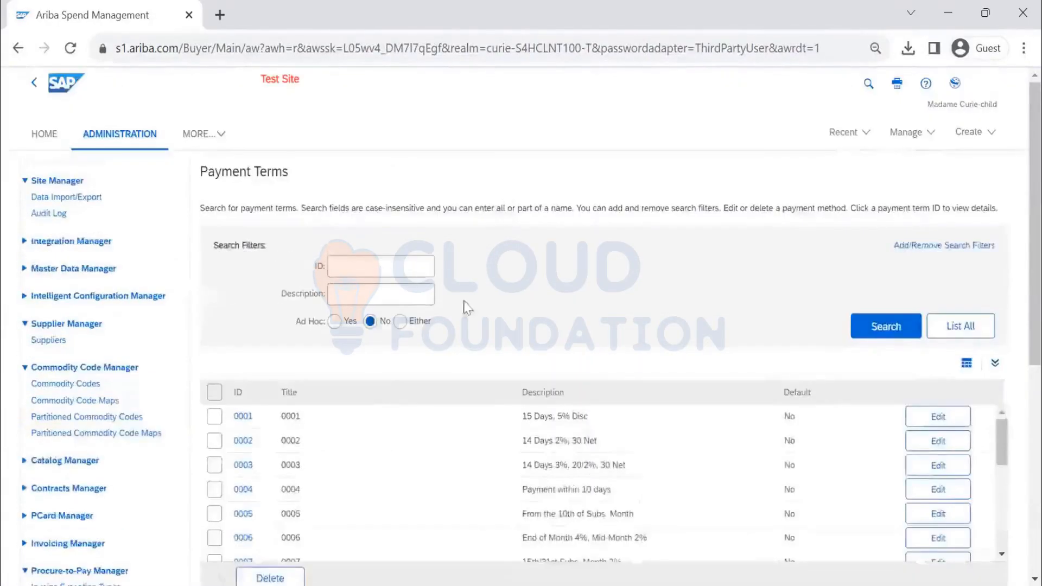
pyautogui.click(335, 321)
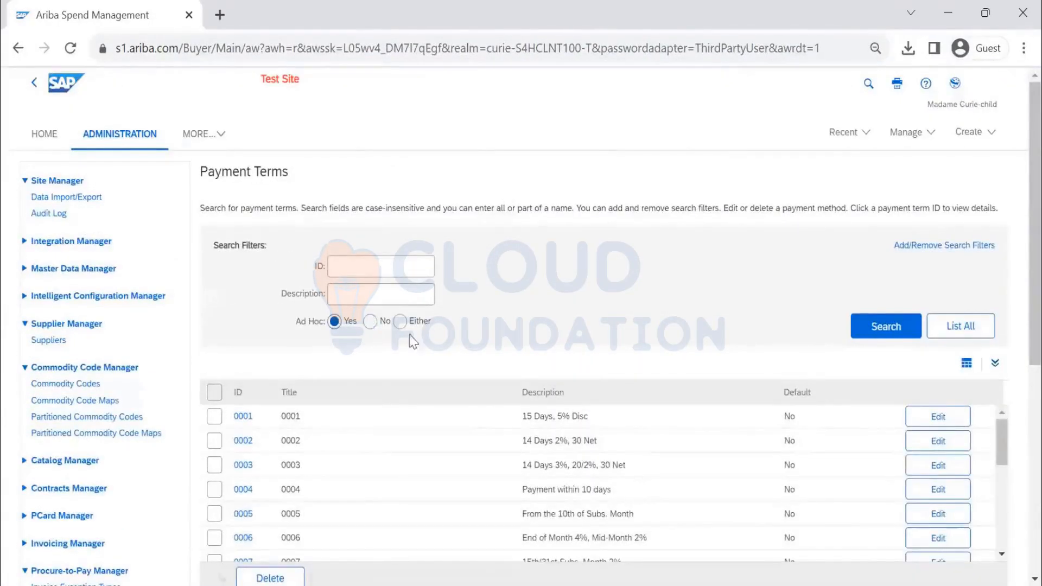
pyautogui.click(893, 334)
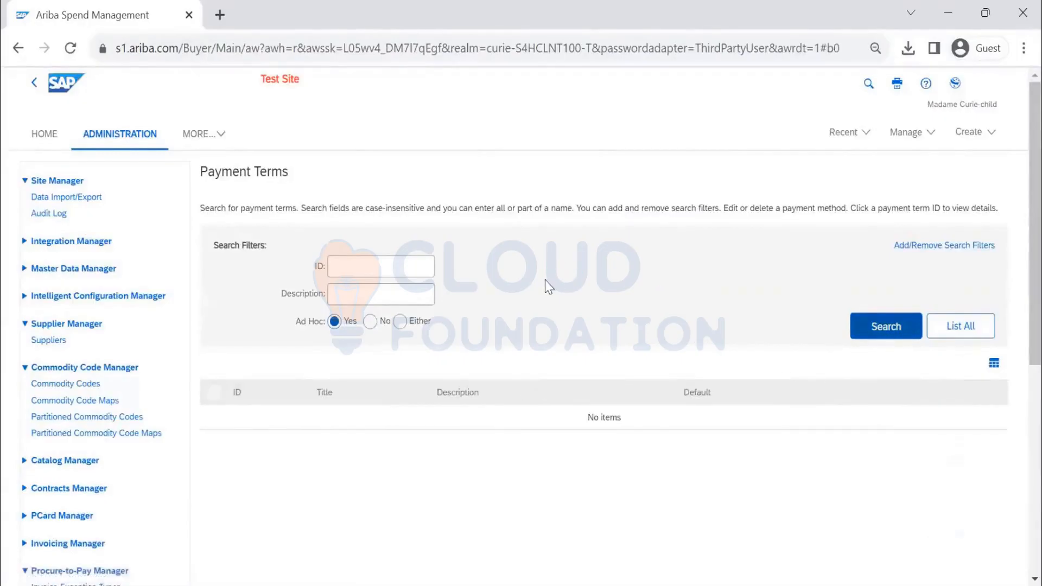
pyautogui.scroll(-7, 456, 302)
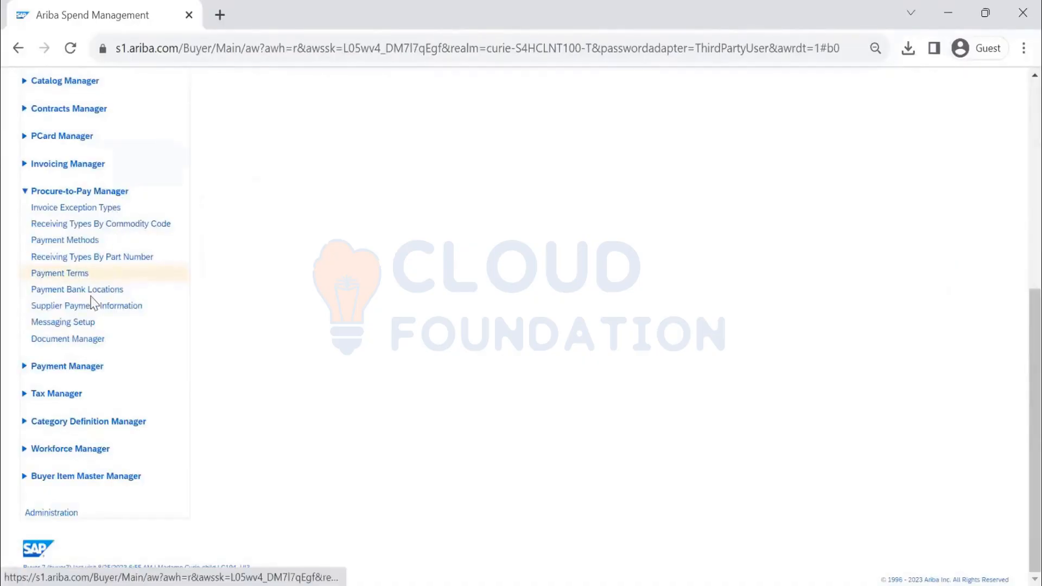
# - Open Messaging Setup and expand its full page description
pyautogui.scroll(1, 93, 297)
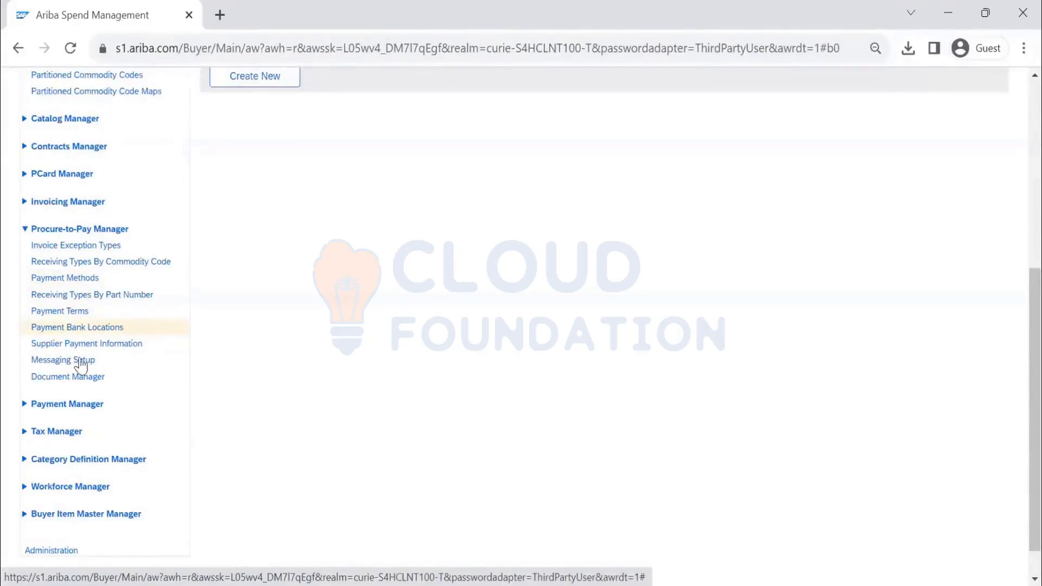
pyautogui.click(103, 346)
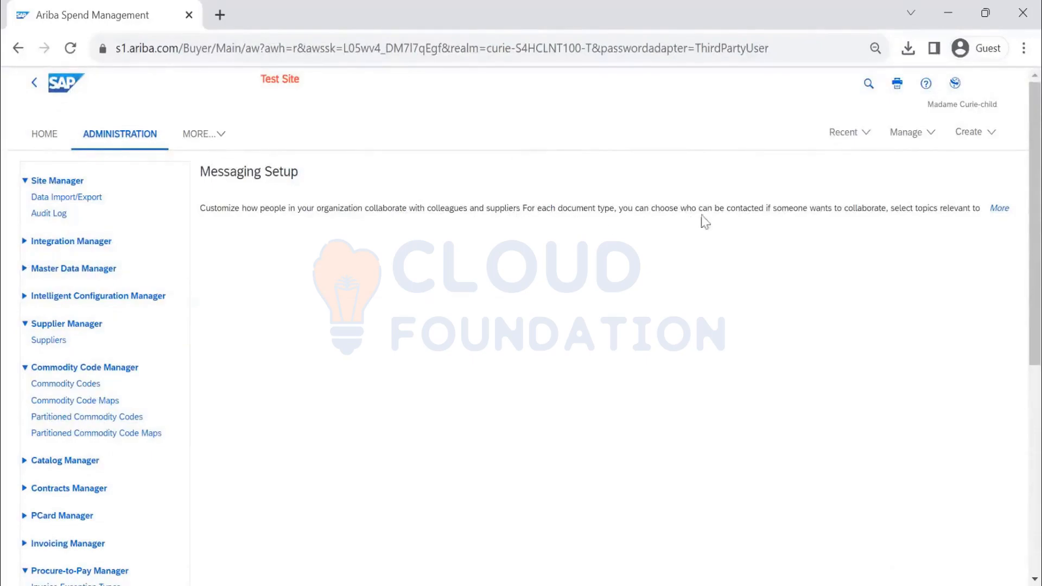
pyautogui.click(1003, 209)
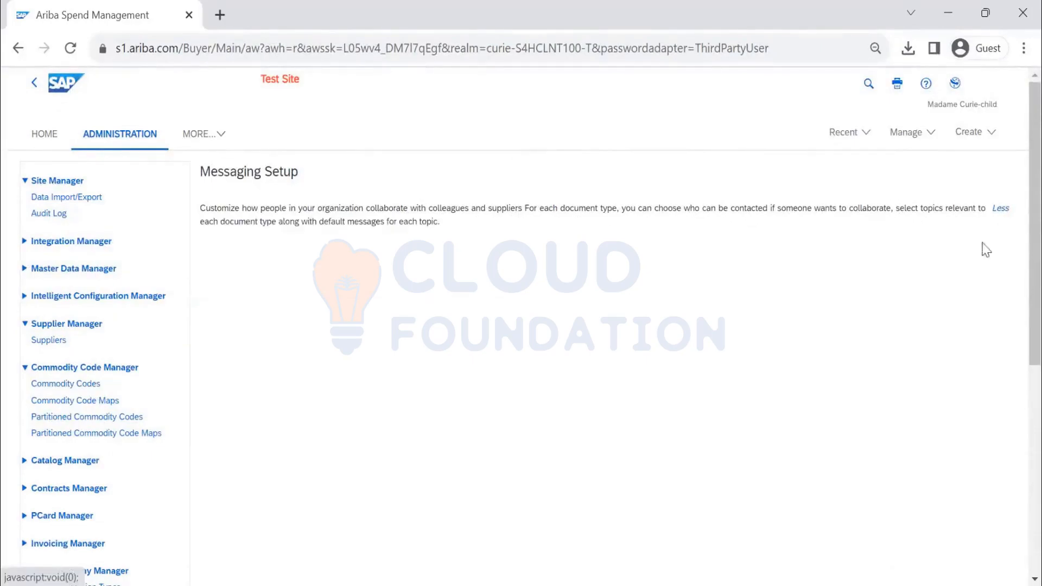
pyautogui.scroll(-3, 543, 272)
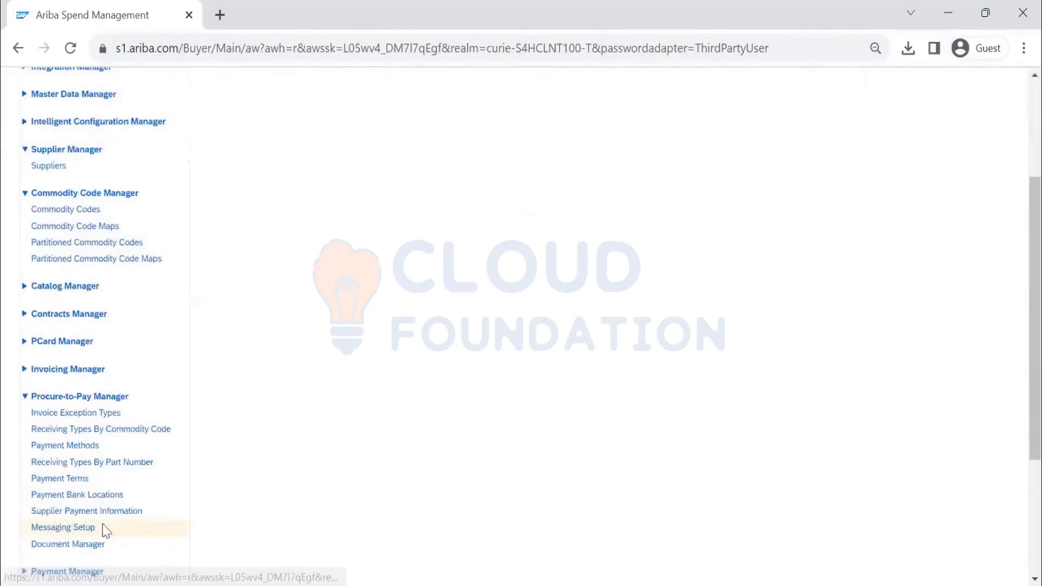
# - Open Document Manager and view the available actions for Notes
pyautogui.click(80, 546)
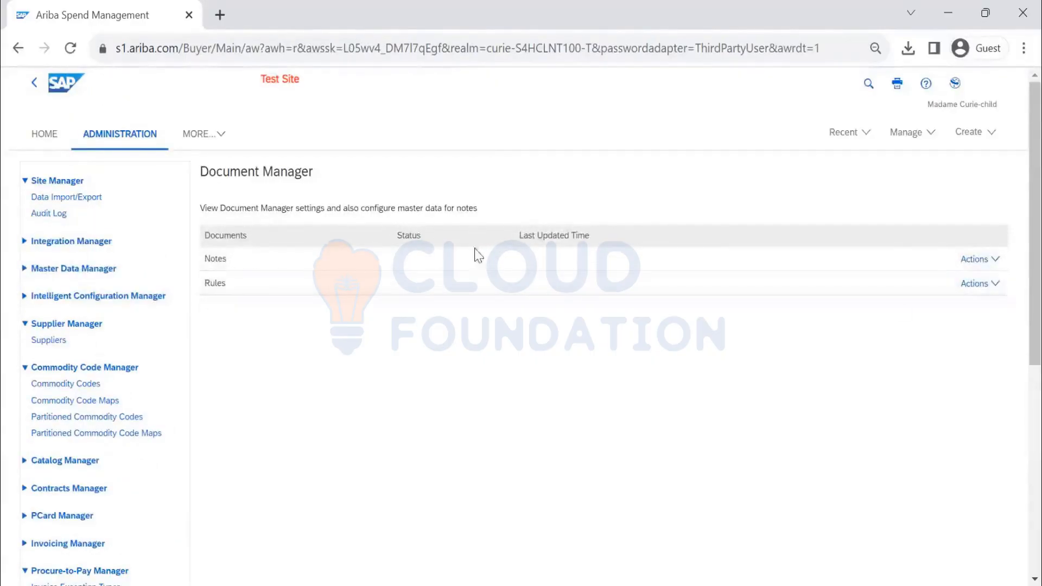
pyautogui.click(992, 260)
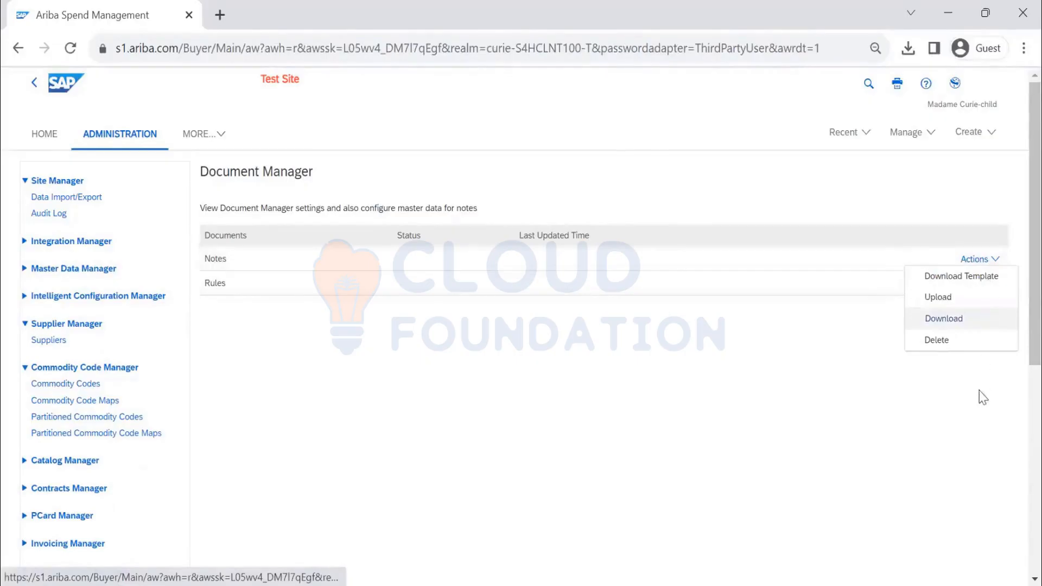
pyautogui.click(626, 368)
pyautogui.scroll(-5, 303, 321)
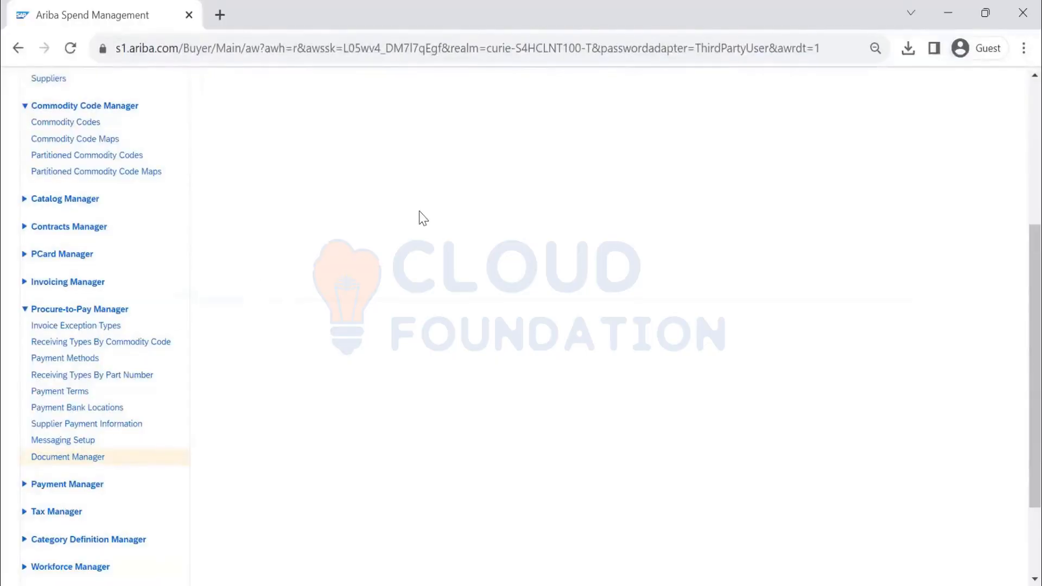
pyautogui.scroll(5, 420, 215)
# - Open Site Manager's Data Import/Export page showing tasks like Import Company Codes
pyautogui.click(80, 200)
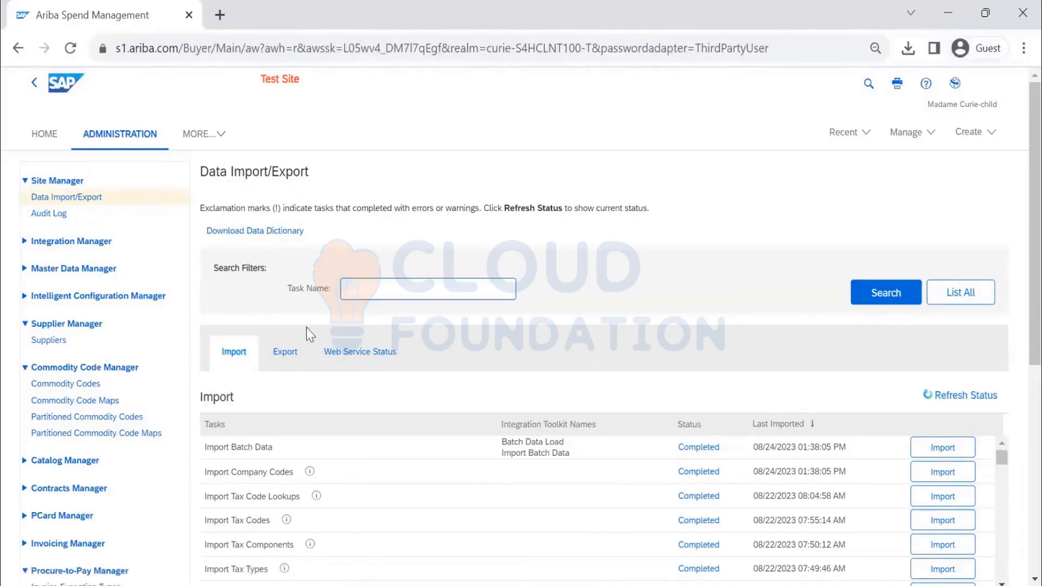
pyautogui.click(62, 200)
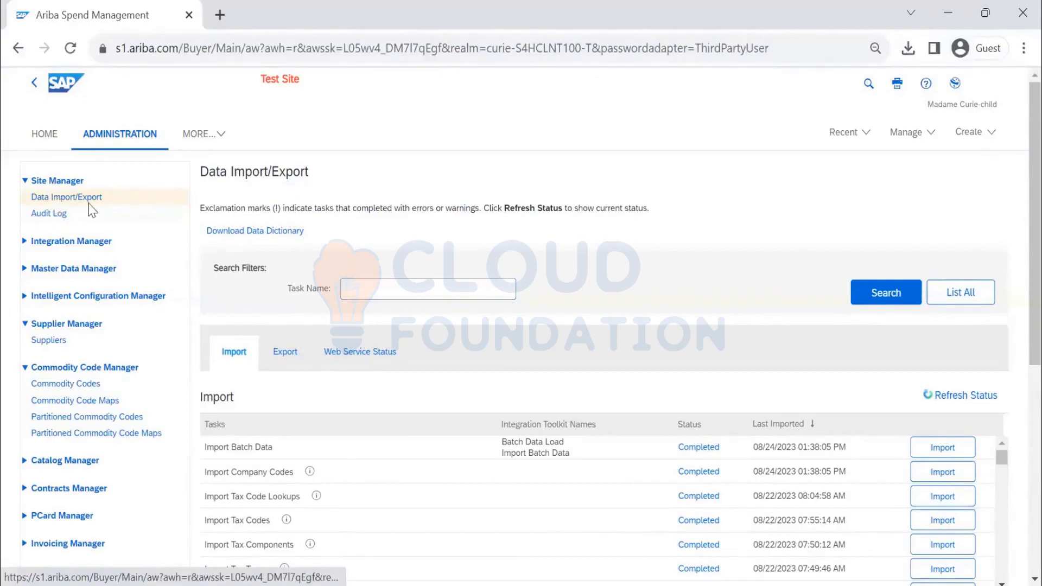
pyautogui.moveTo(86, 182); pyautogui.dragTo(12, 183)
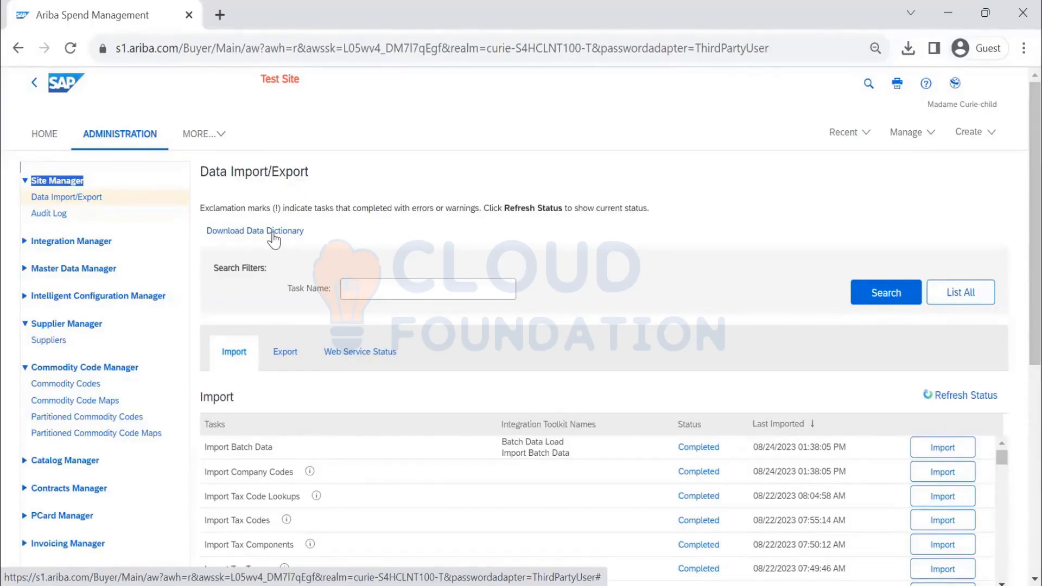
# - Save the Data Dictionary to Downloads as DataDictionary (4).xls and show it in its folder
pyautogui.click(273, 238)
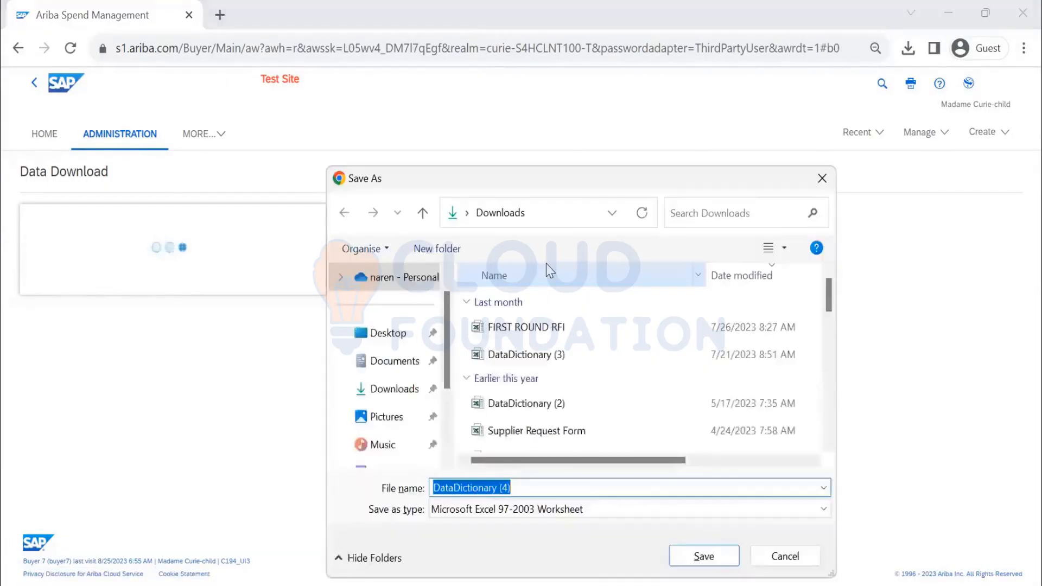
pyautogui.click(701, 560)
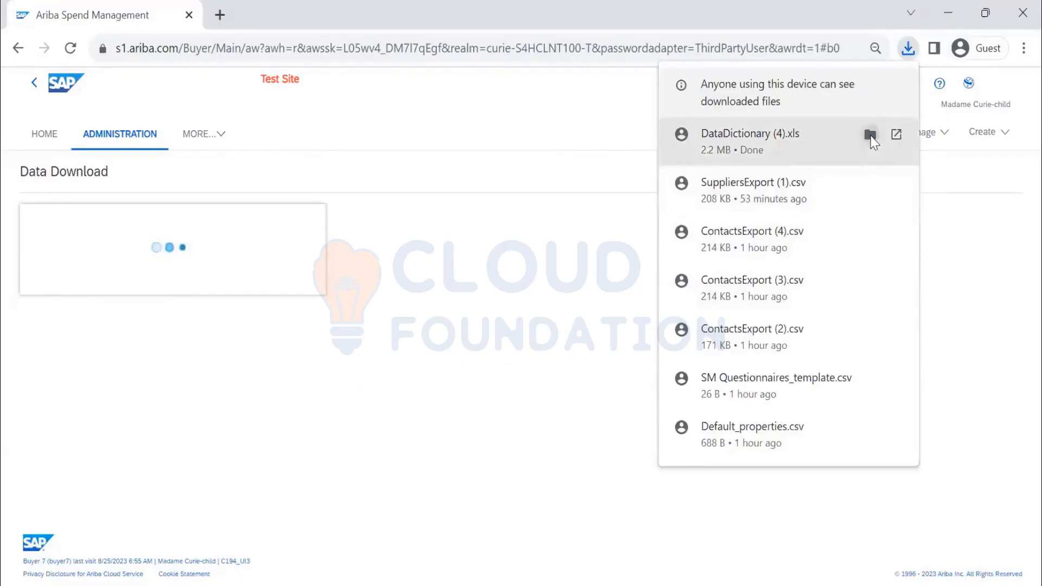
pyautogui.click(870, 136)
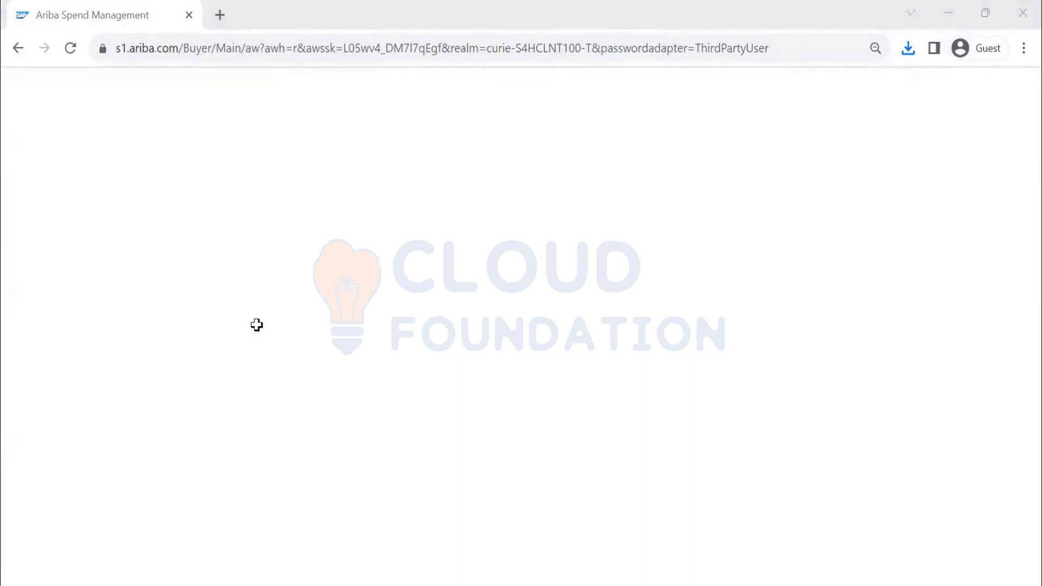
# - Switch to the downloaded DataDictionary (4) workbook in Excel
pyautogui.hotkey('alt', 'Tab')
pyautogui.click(441, 326)
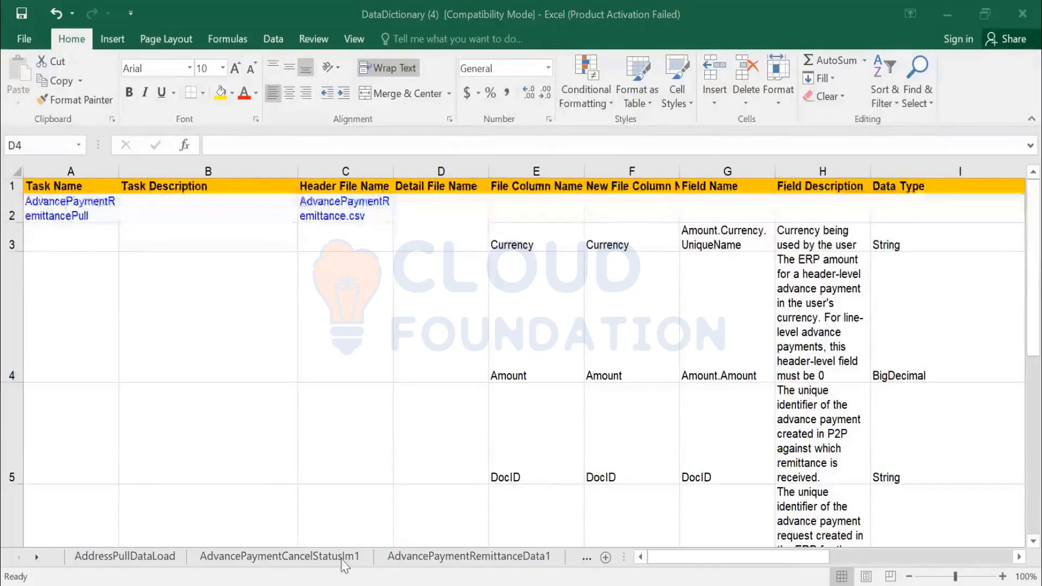
pyautogui.click(35, 559)
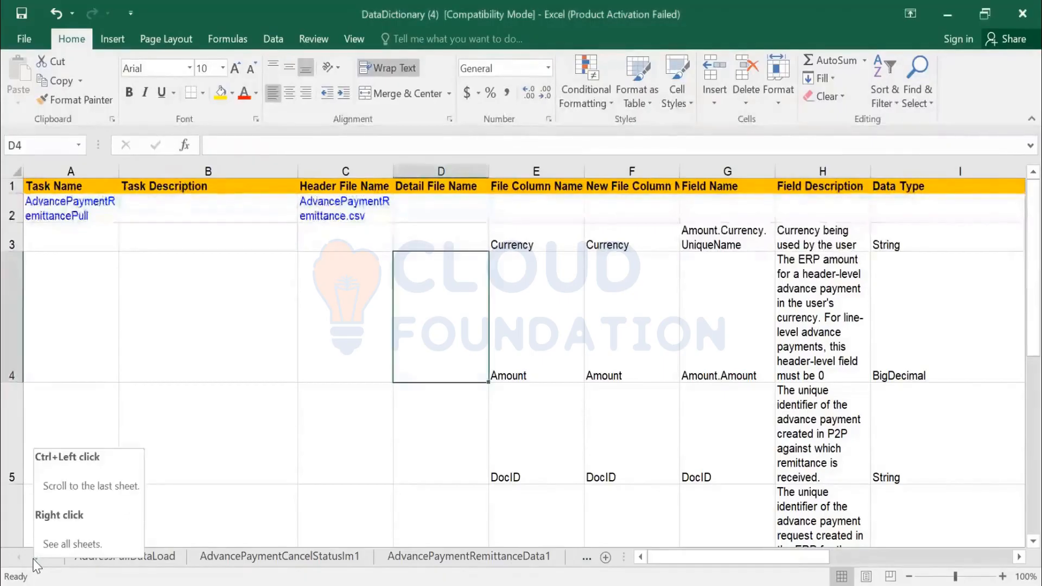
pyautogui.click(187, 418)
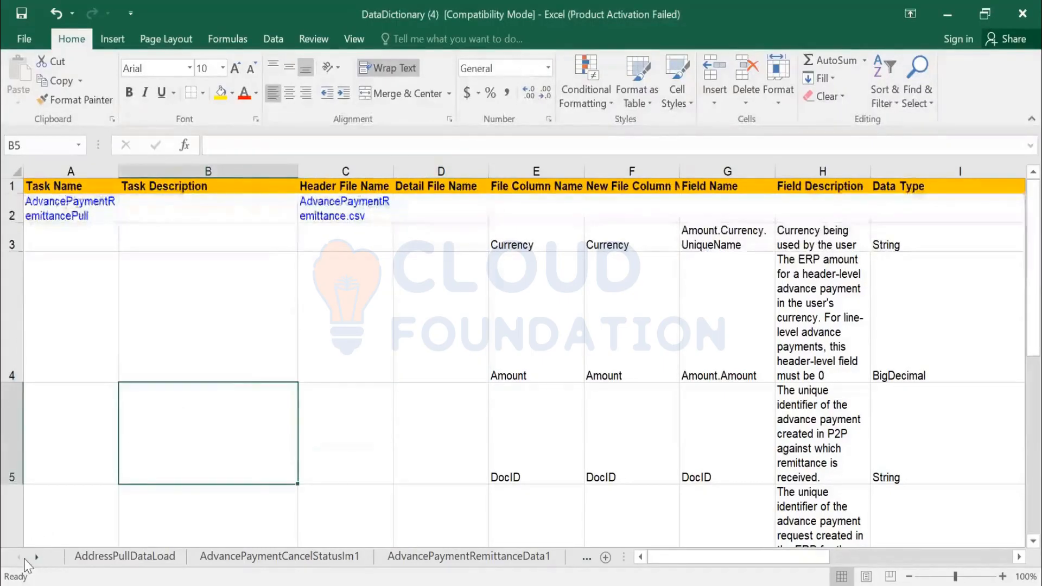
# - Activate the Indexes sheet from the list of all sheets
pyautogui.rightClick(24, 560)
pyautogui.scroll(15, 146, 387)
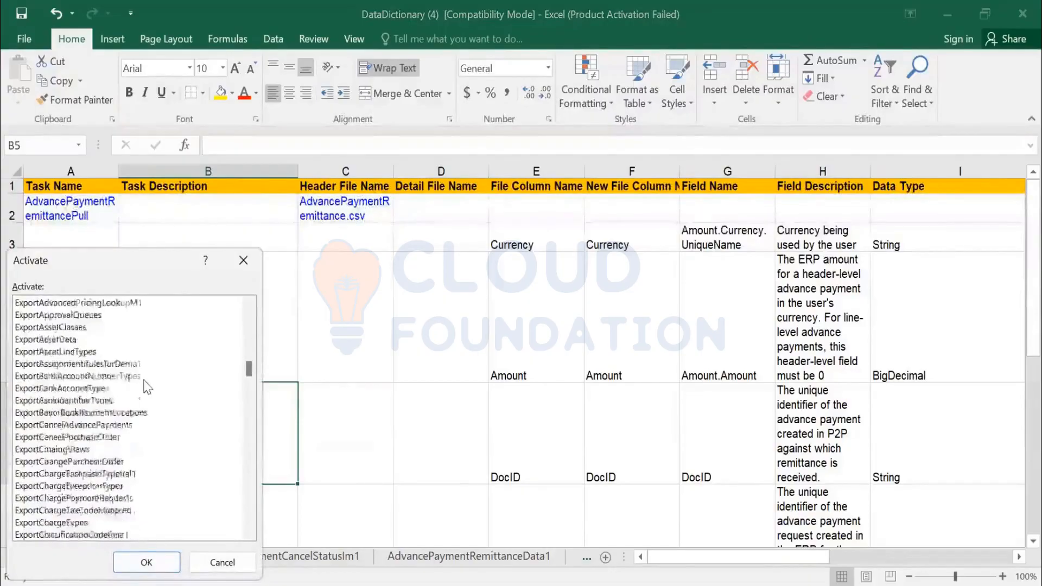
pyautogui.scroll(-15, 145, 384)
pyautogui.moveTo(249, 391); pyautogui.dragTo(252, 545)
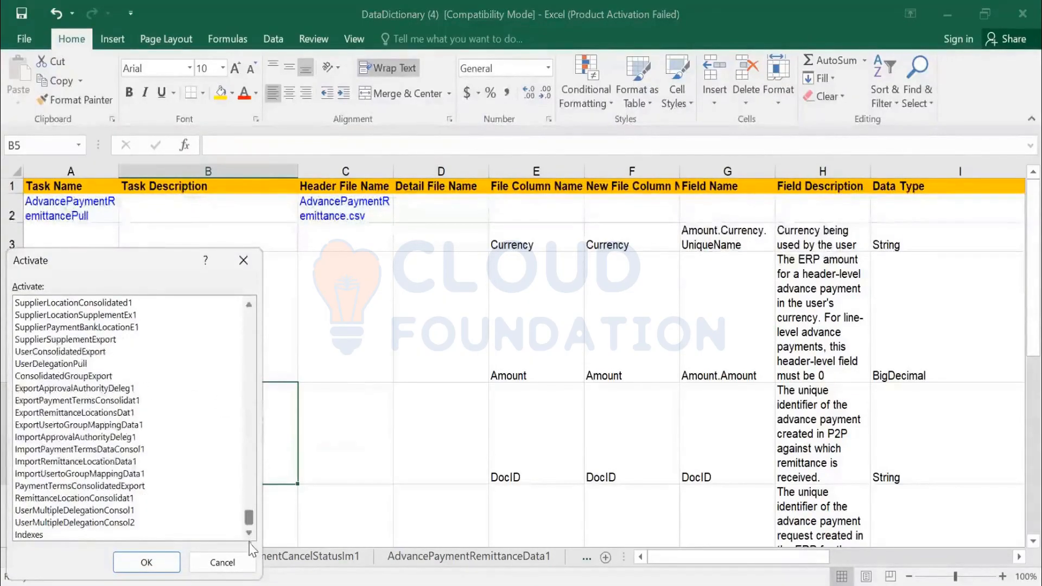
pyautogui.click(27, 535)
pyautogui.click(145, 563)
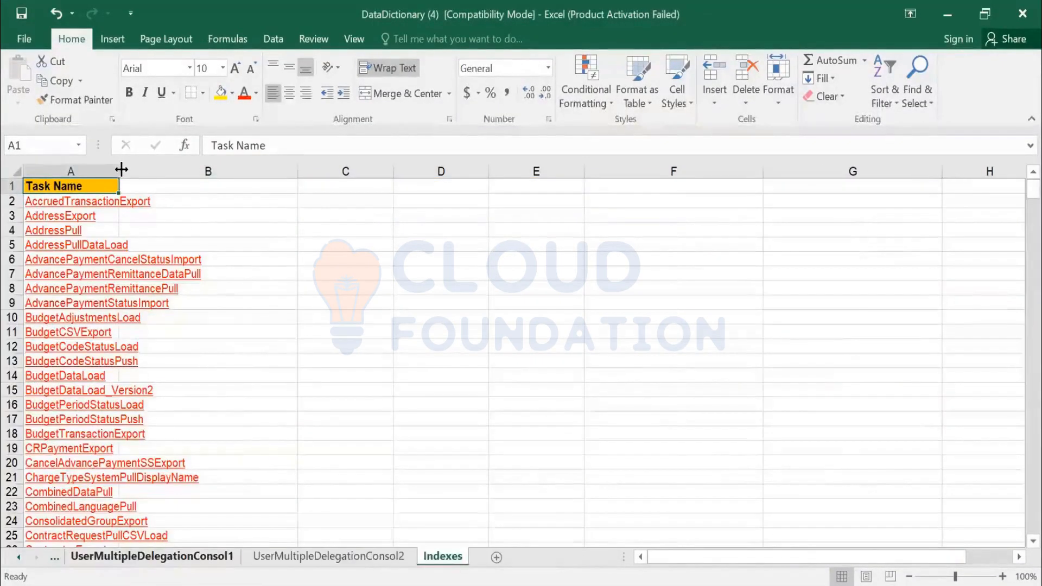
# - Autofit column A so full task names show, then scroll down the list
pyautogui.doubleClick(121, 170)
pyautogui.scroll(-20, 216, 287)
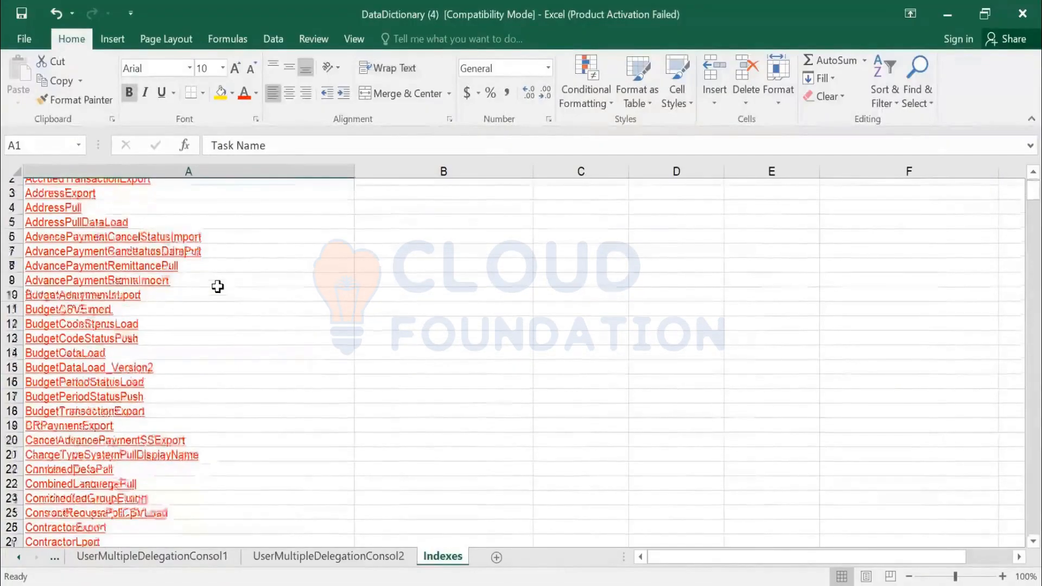
pyautogui.scroll(-20, 217, 314)
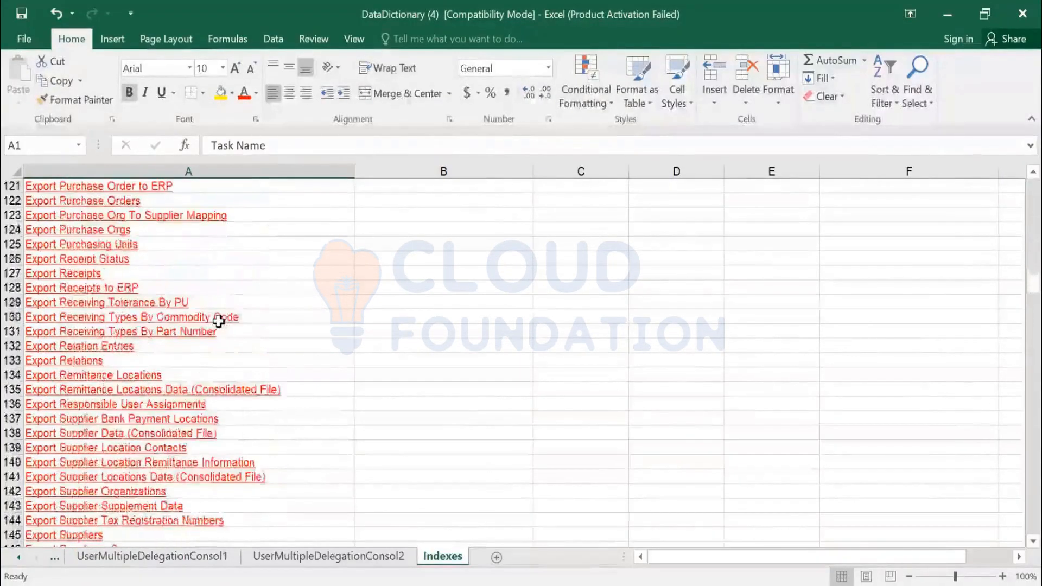
pyautogui.scroll(-15, 219, 325)
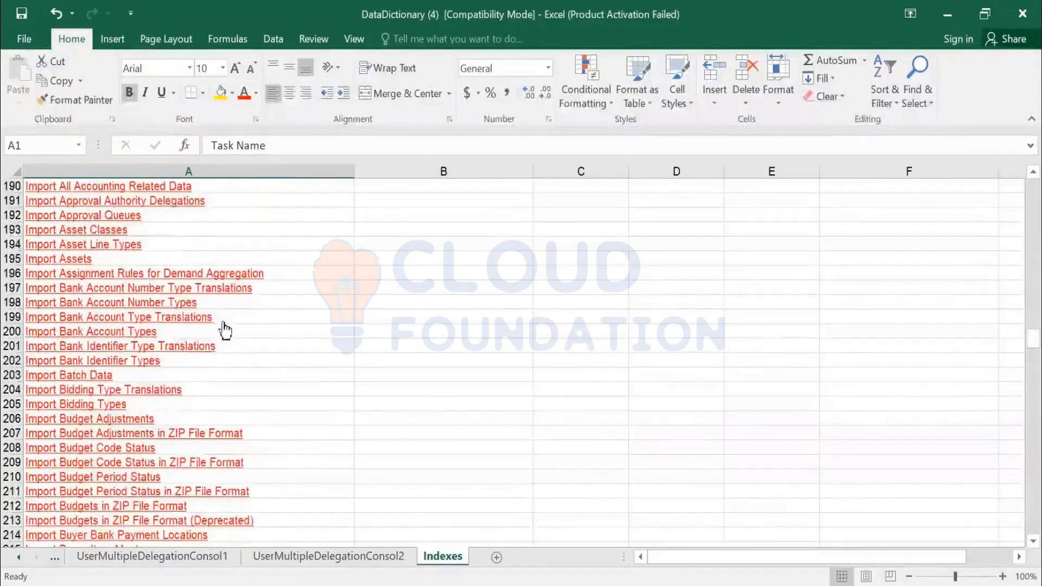
pyautogui.scroll(-20, 225, 325)
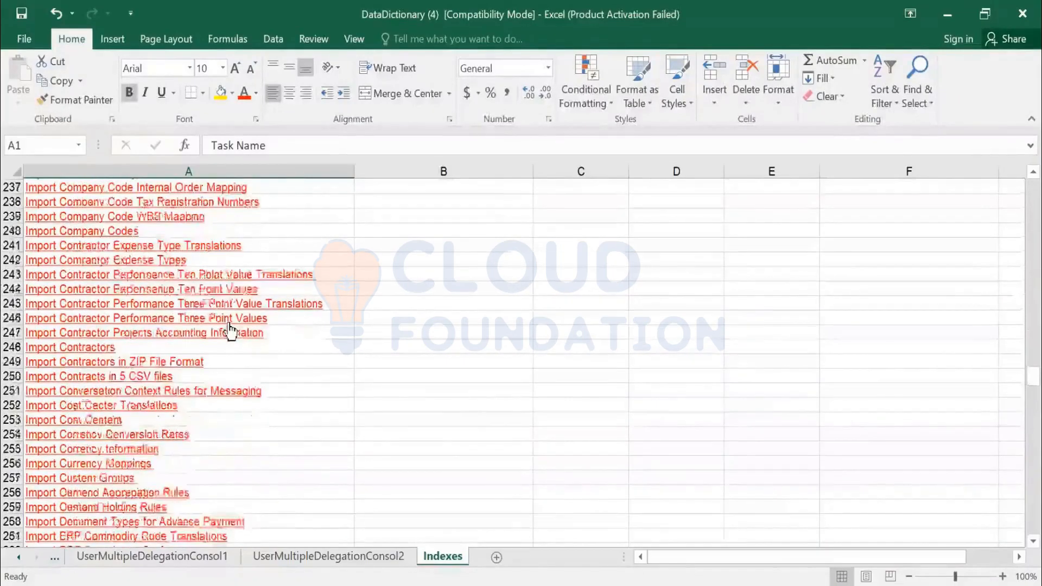
pyautogui.scroll(-13, 227, 326)
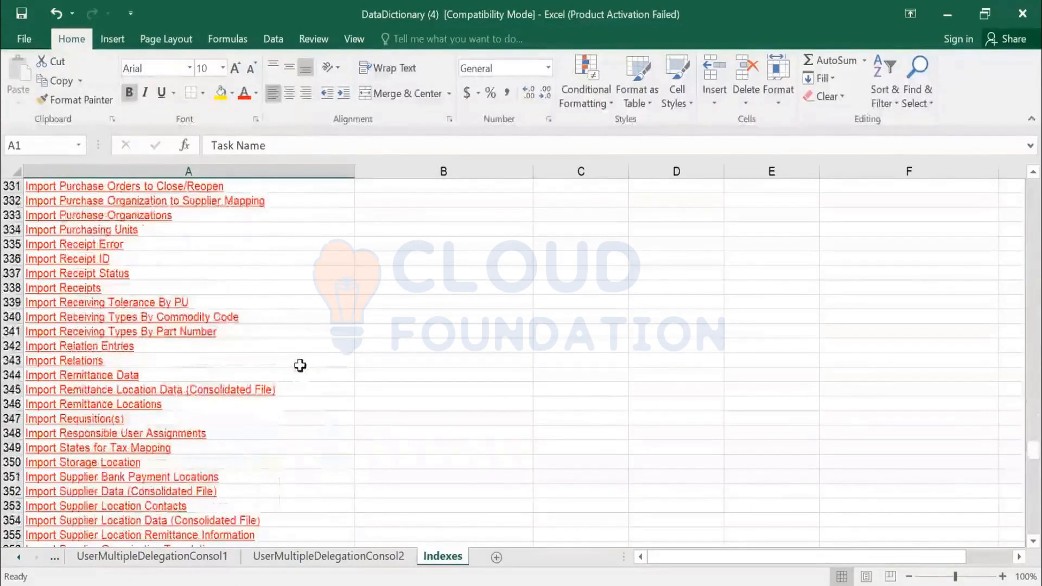
# - Search the Indexes sheet for 'PAYME', stepping through matches to Import Payment Term Translations
pyautogui.hotkey('ctrl', 'f')
pyautogui.write('PAYME')
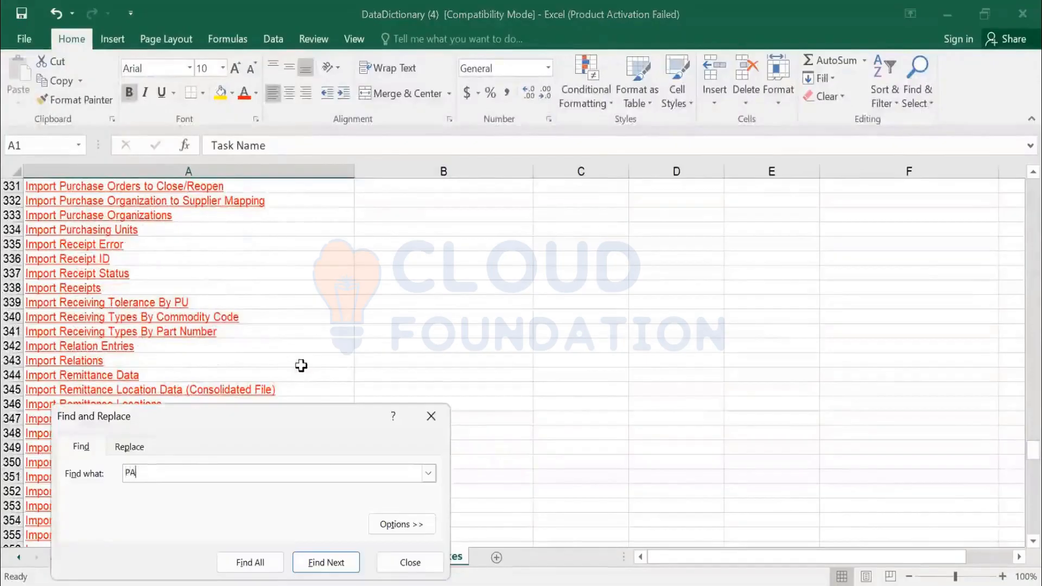
pyautogui.press('Return')
pyautogui.press('Return')
pyautogui.press('Return')
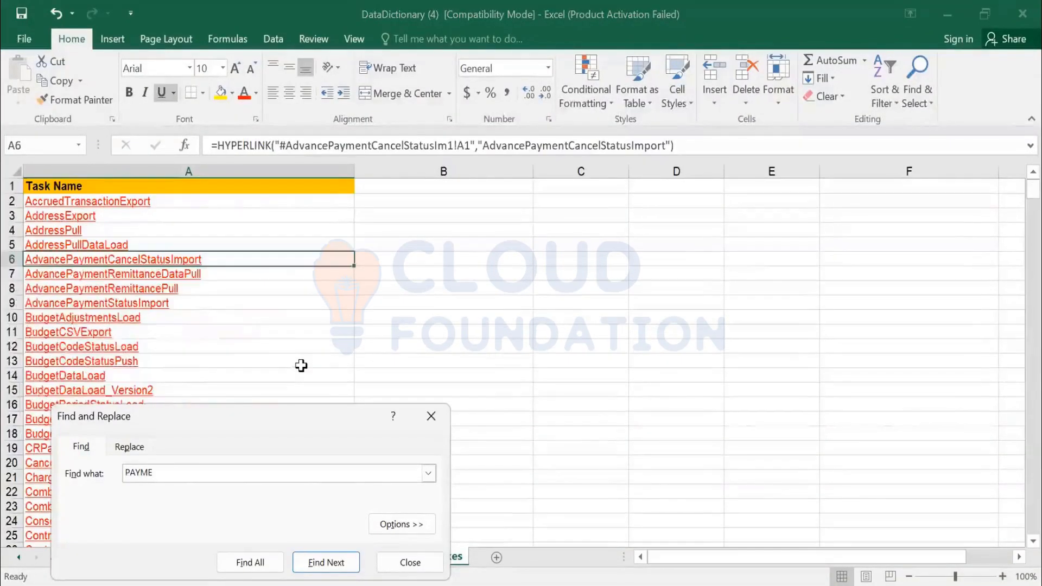
pyautogui.press('Return')
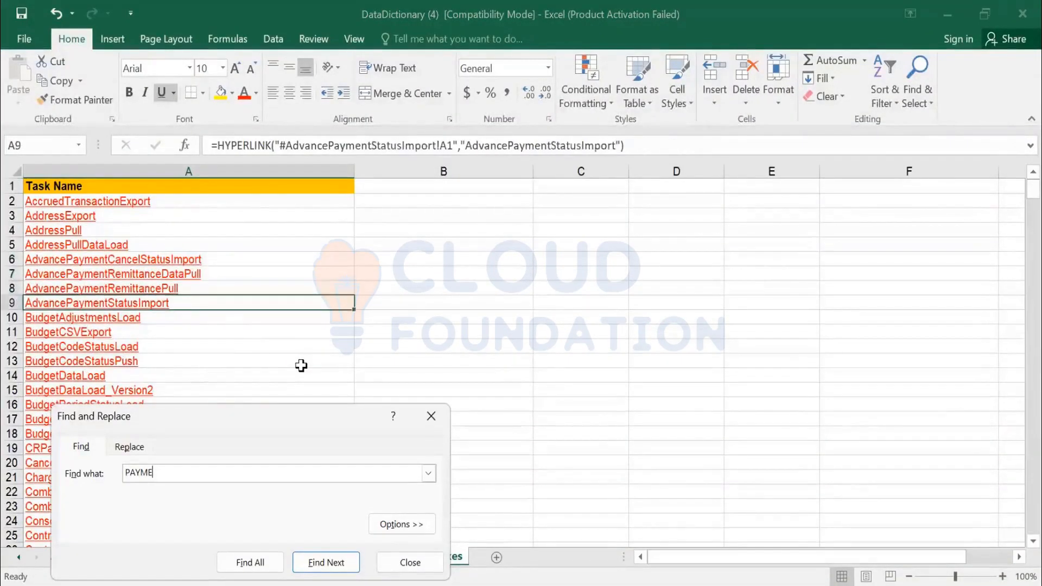
pyautogui.press('Return')
pyautogui.press('Return')
pyautogui.press('Return')
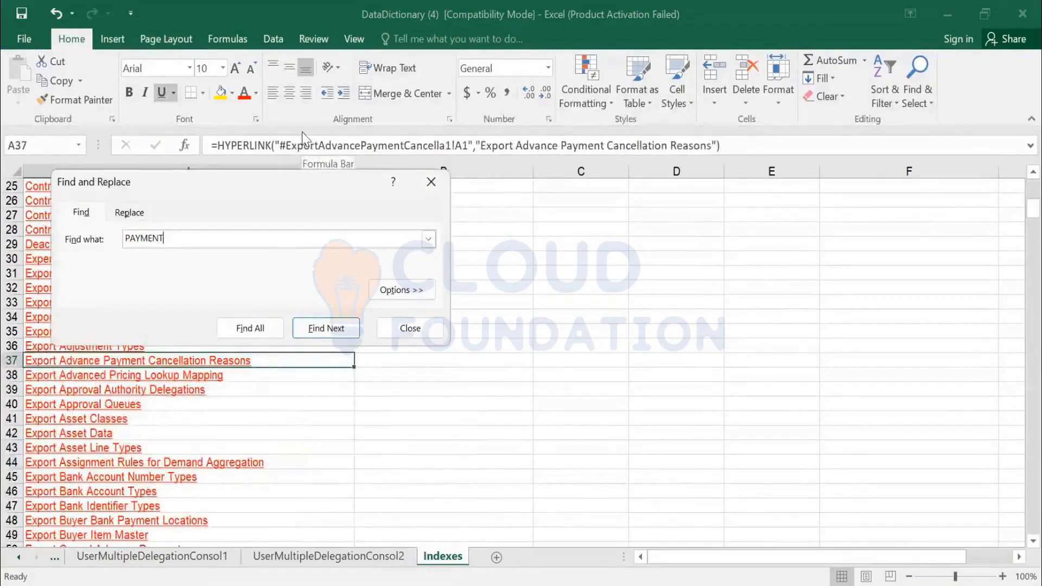
pyautogui.press('Return')
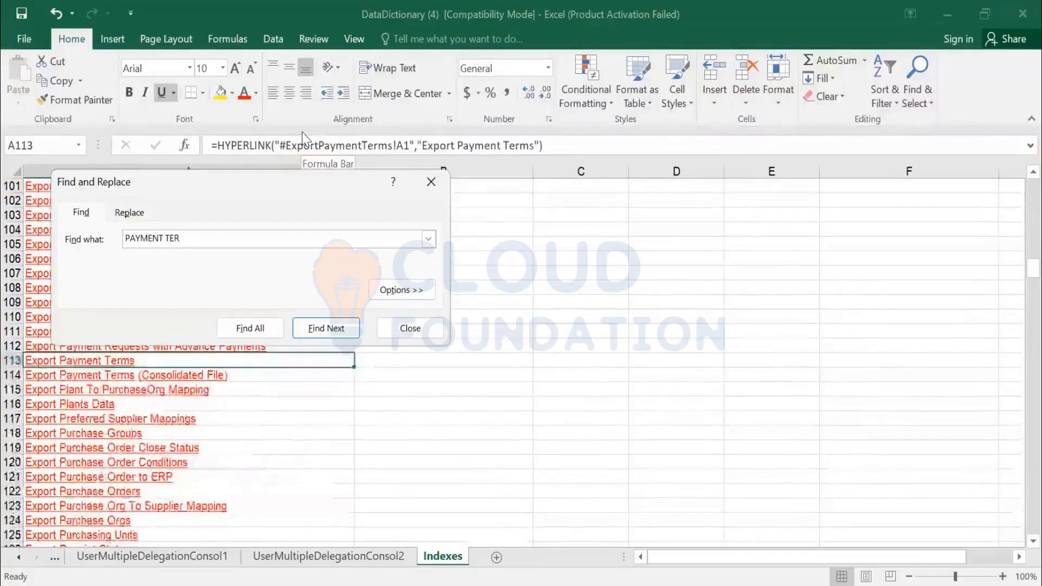
pyautogui.press('Return')
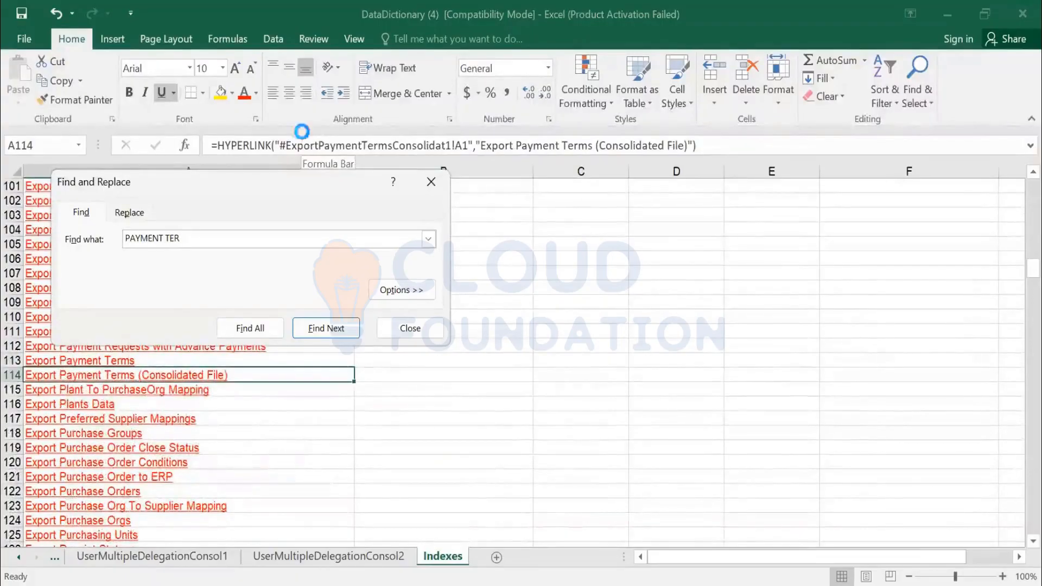
pyautogui.press('Return')
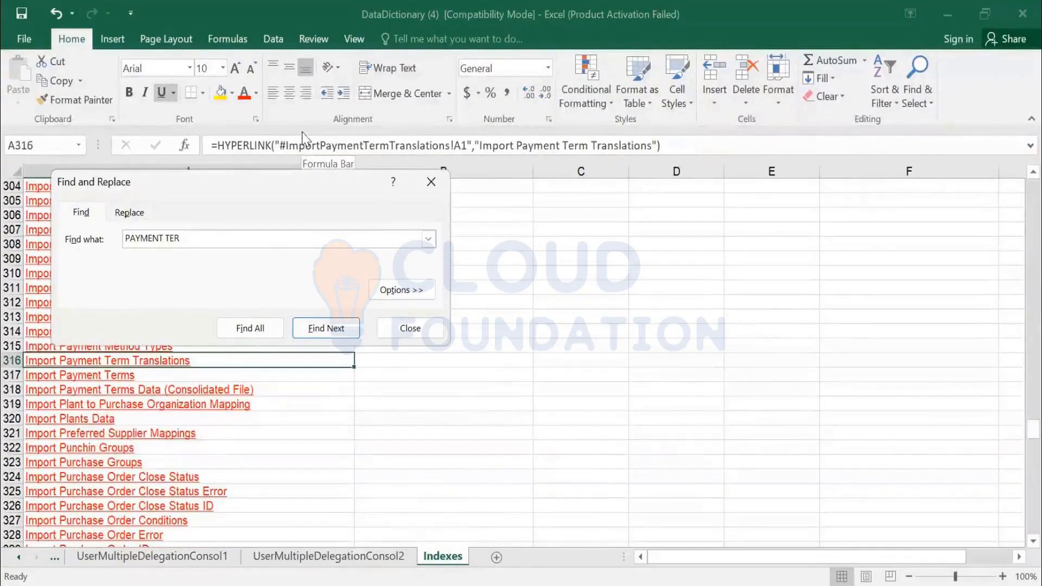
pyautogui.press('Escape')
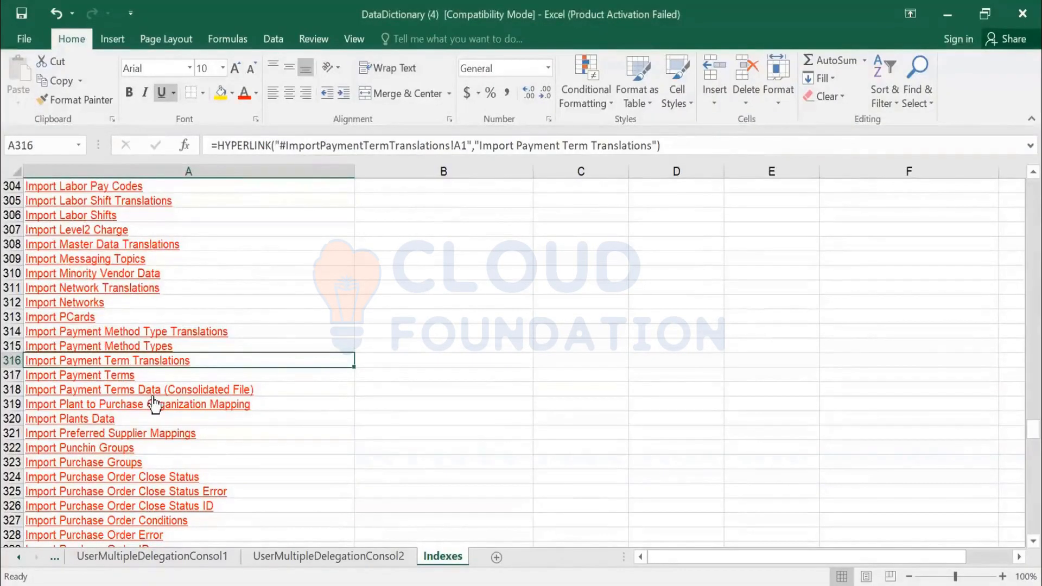
# - Follow the Import Payment Terms Data (Consolidated File) link from the Indexes sheet
pyautogui.click(122, 392)
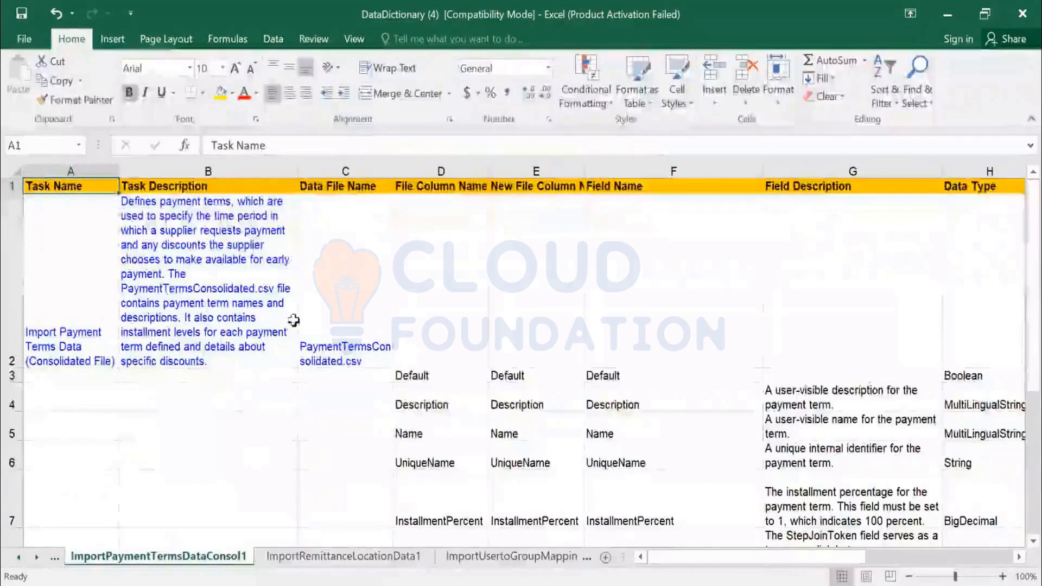
pyautogui.scroll(-3, 1020, 408)
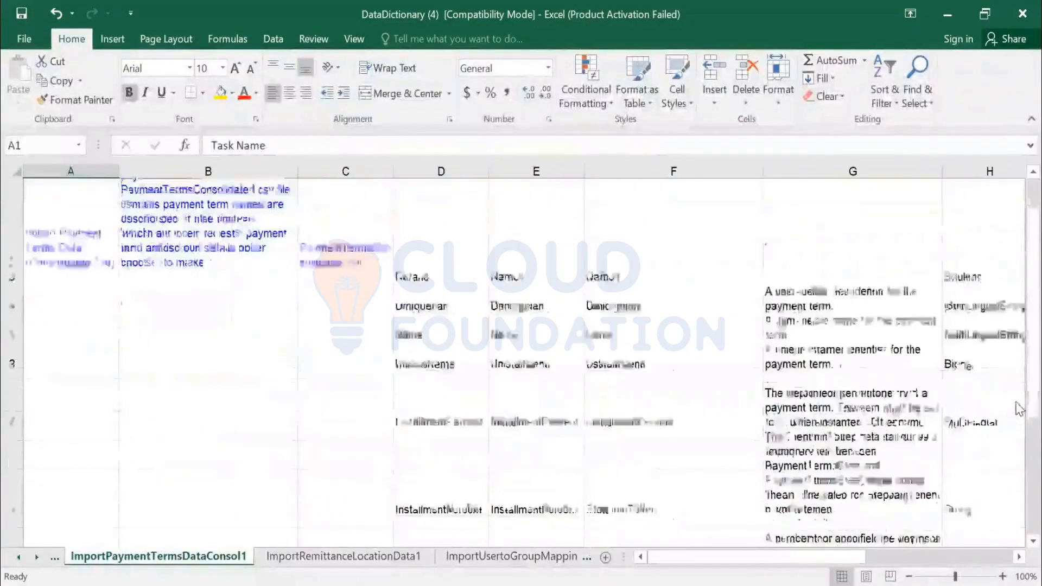
pyautogui.scroll(-6, 1019, 409)
pyautogui.scroll(8, 1020, 409)
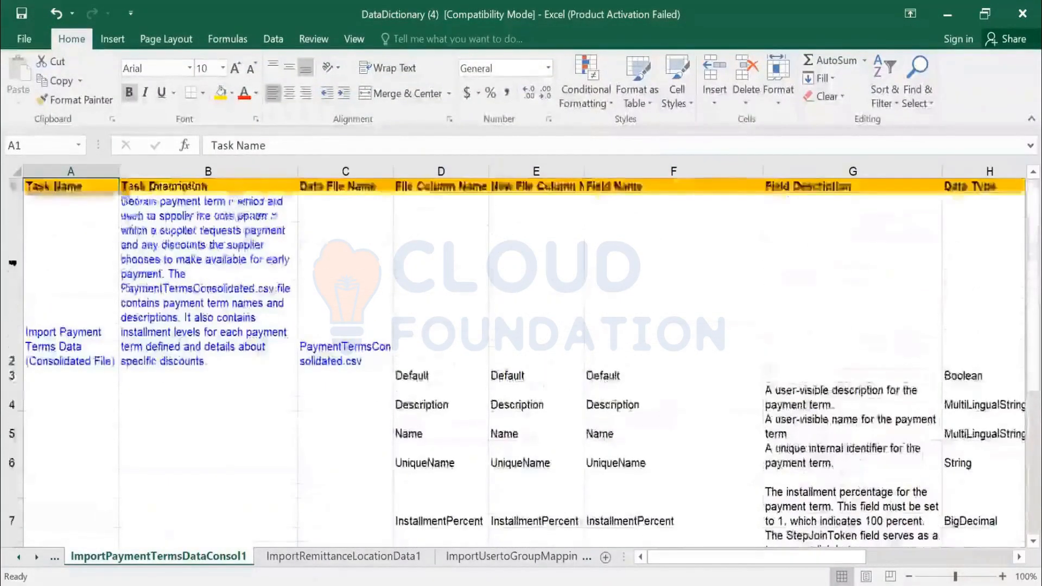
# - Review cells A2, B2 and C2: task name, description and PaymentTermsConsolidated.csv
pyautogui.click(84, 296)
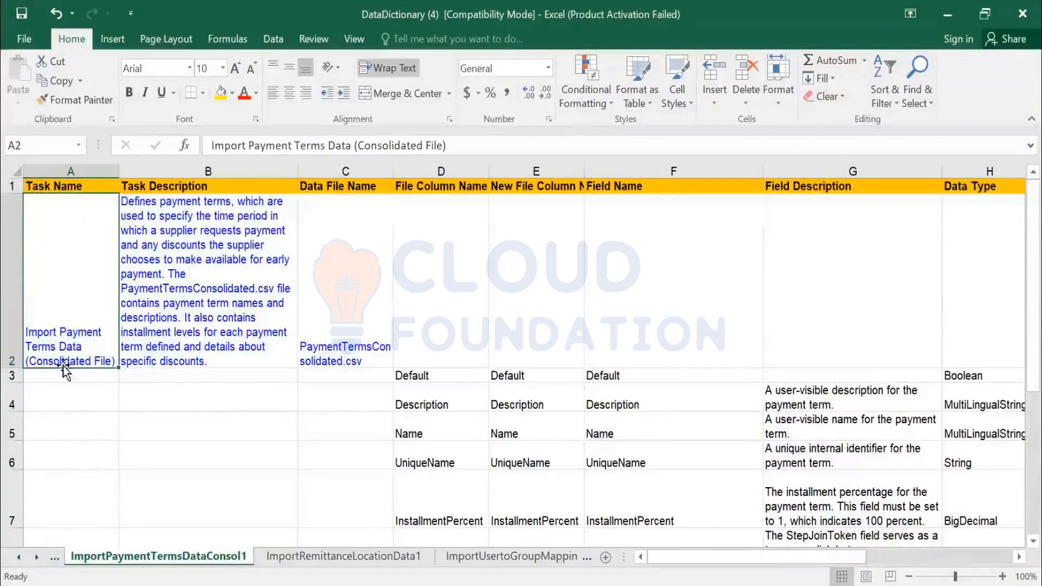
pyautogui.click(179, 264)
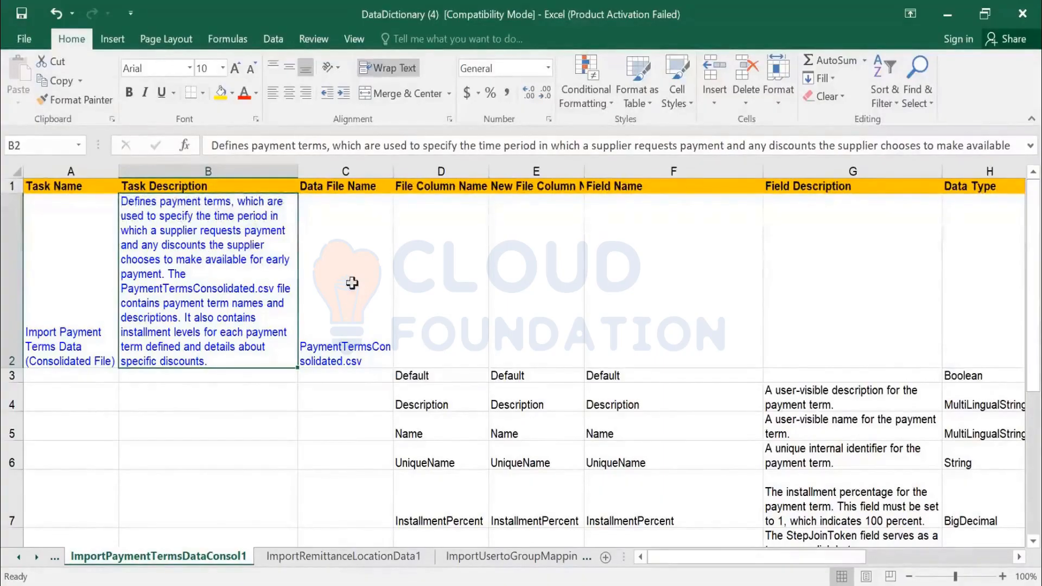
pyautogui.click(341, 261)
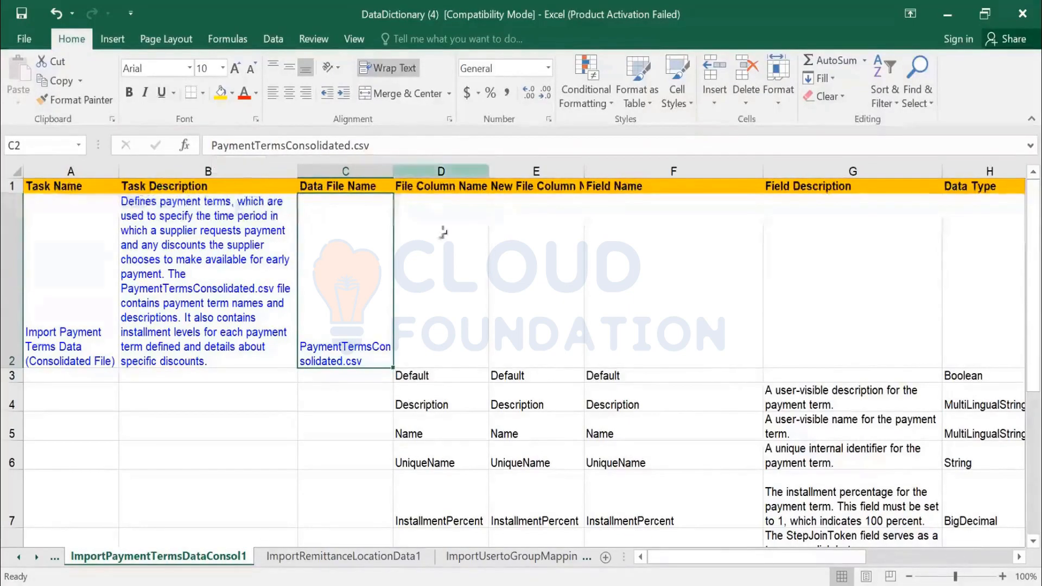
pyautogui.scroll(-5, 451, 235)
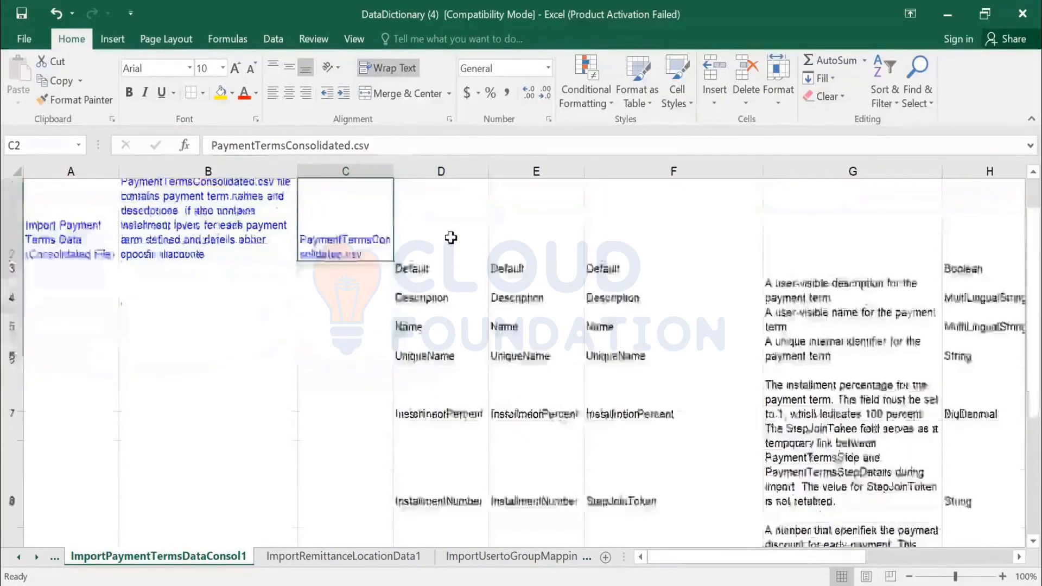
pyautogui.scroll(4, 451, 235)
pyautogui.scroll(1, 451, 235)
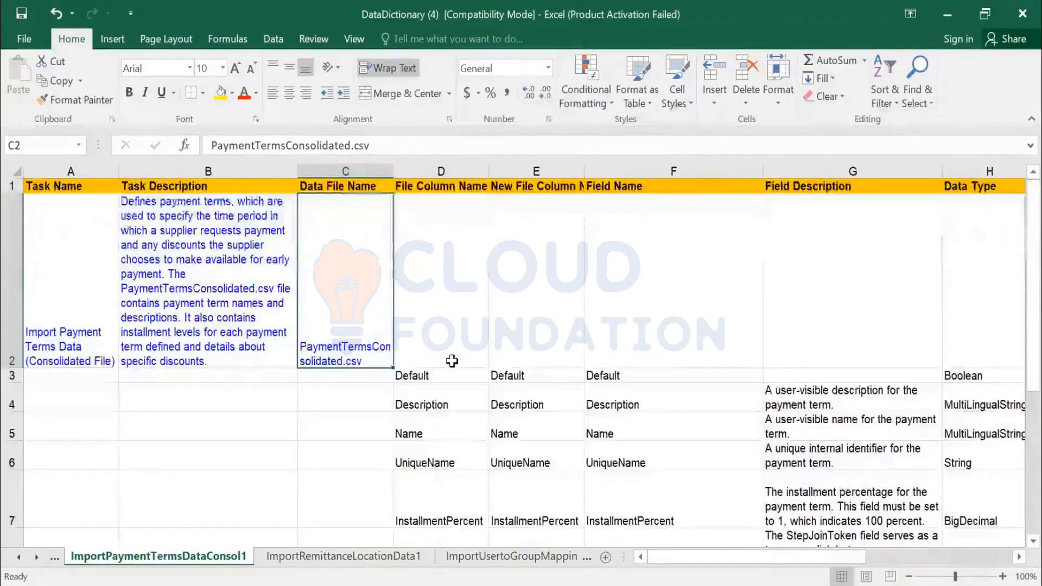
pyautogui.click(441, 375)
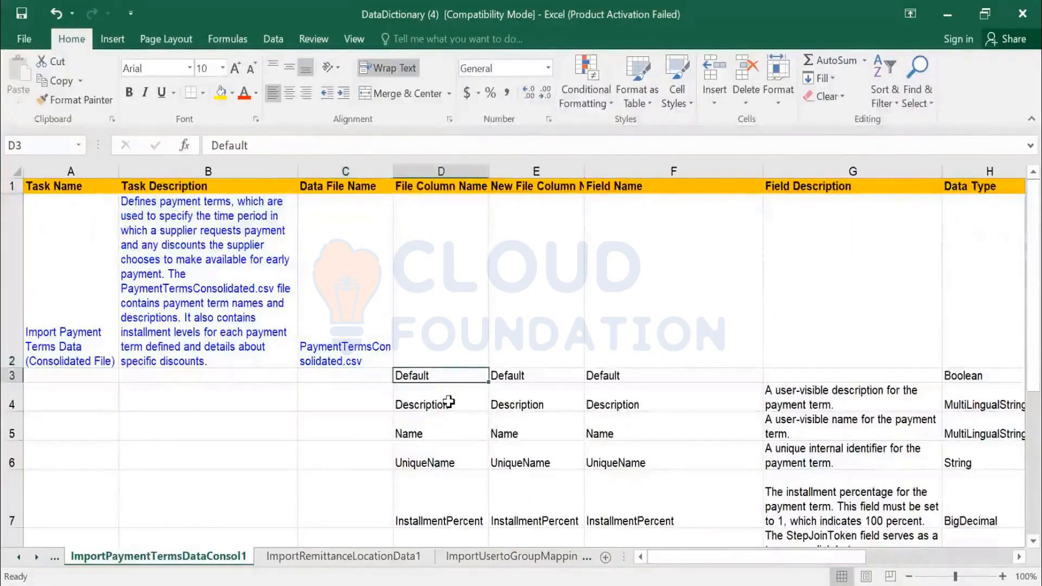
pyautogui.click(450, 403)
pyautogui.click(440, 434)
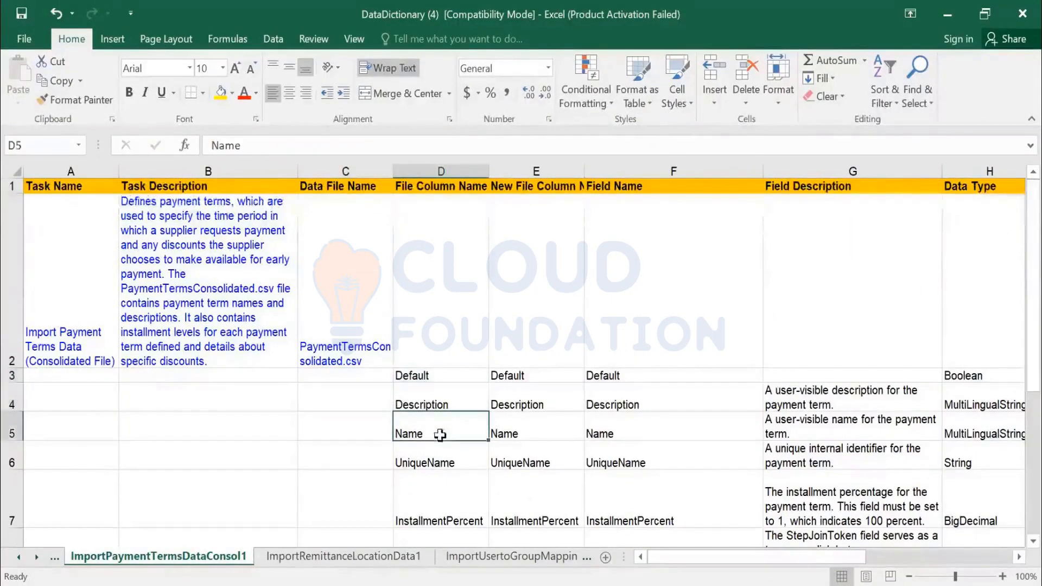
pyautogui.click(446, 505)
pyautogui.scroll(-1, 461, 458)
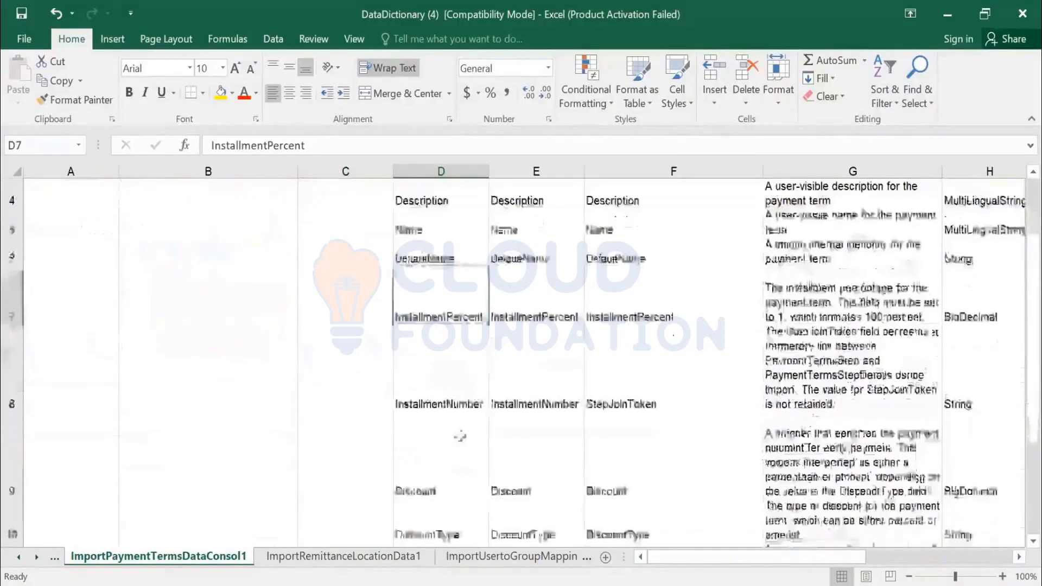
pyautogui.click(454, 434)
pyautogui.scroll(-2, 454, 455)
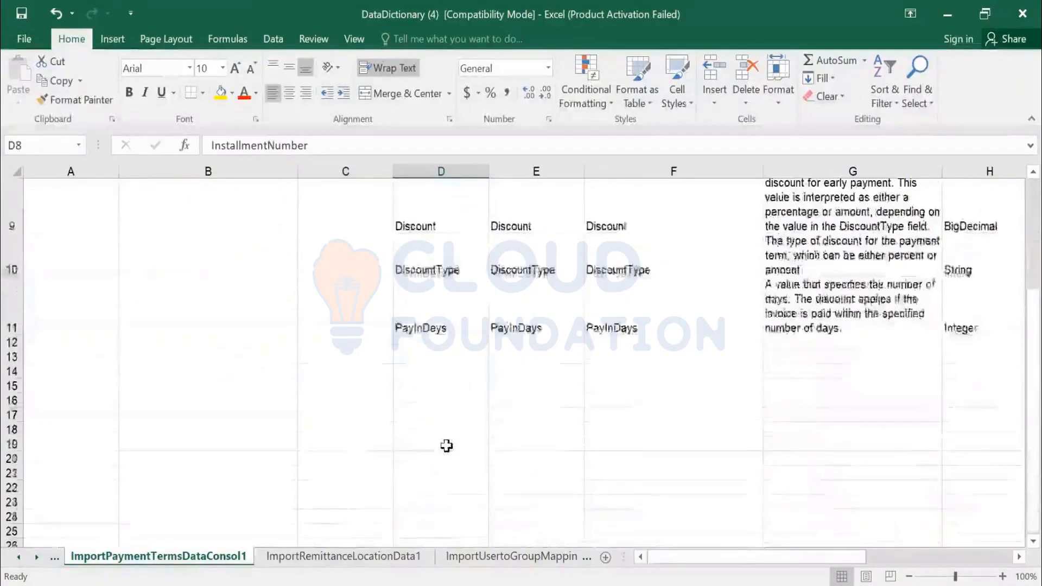
pyautogui.scroll(3, 447, 446)
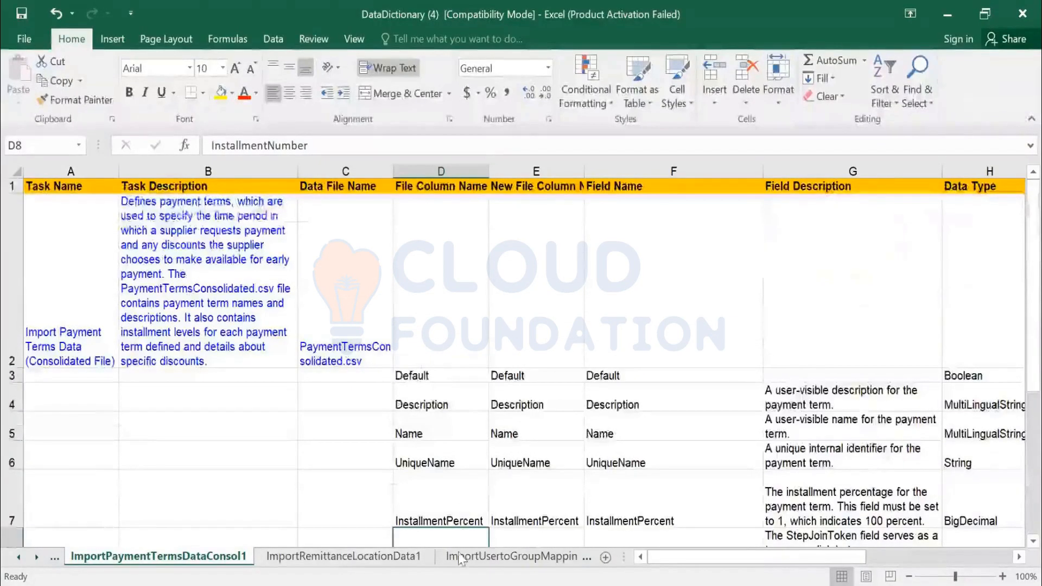
pyautogui.scroll(-1, 460, 422)
pyautogui.scroll(1, 461, 421)
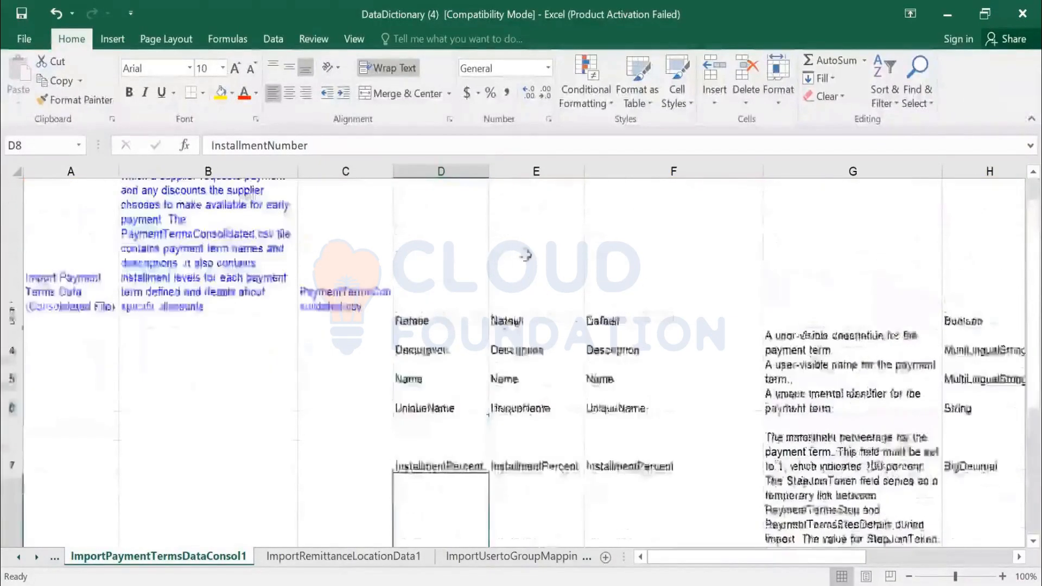
pyautogui.click(547, 165)
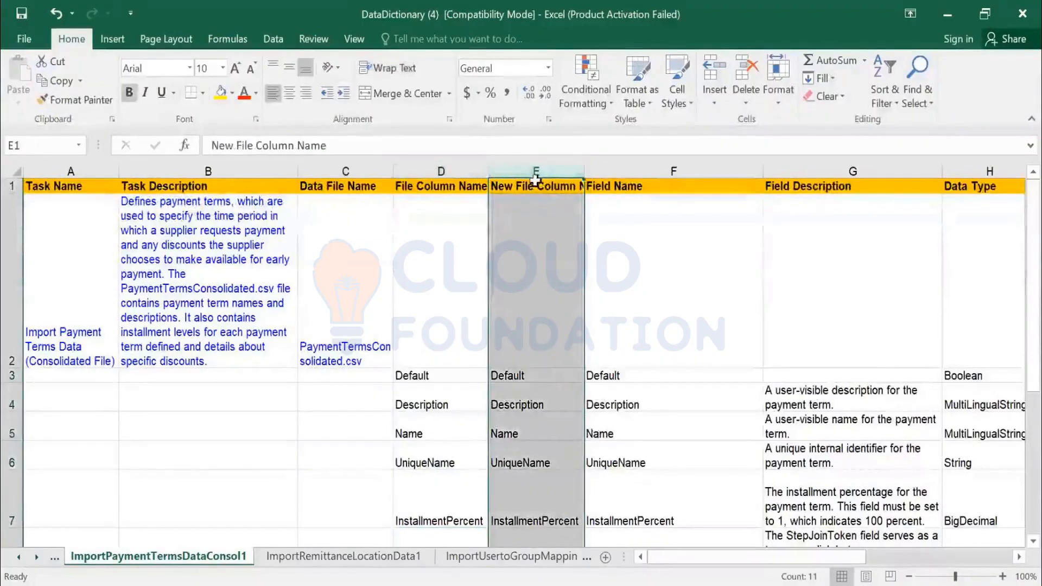
pyautogui.scroll(-3, 520, 296)
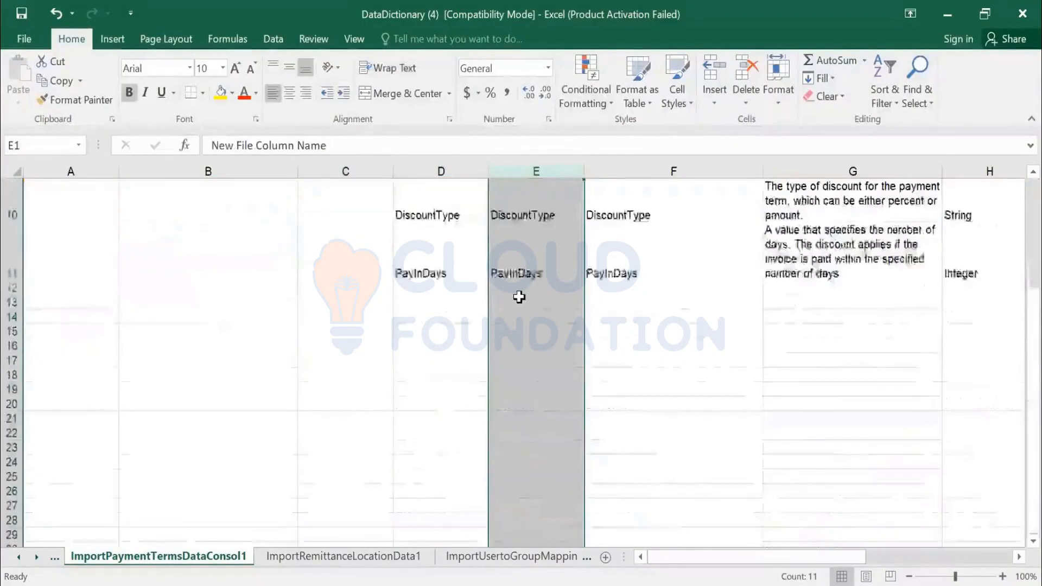
pyautogui.scroll(1, 517, 304)
pyautogui.scroll(2, 517, 306)
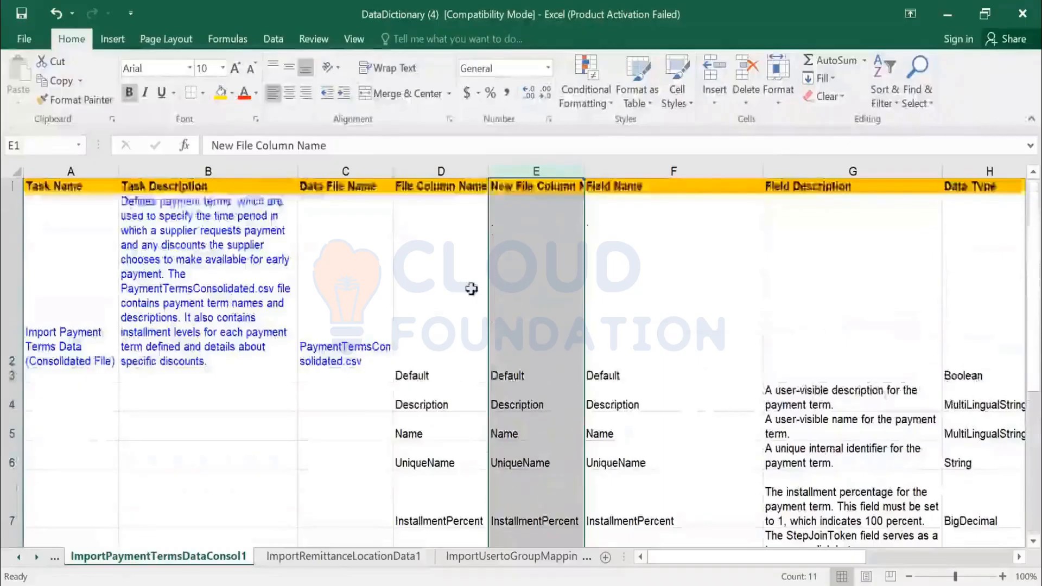
pyautogui.click(437, 170)
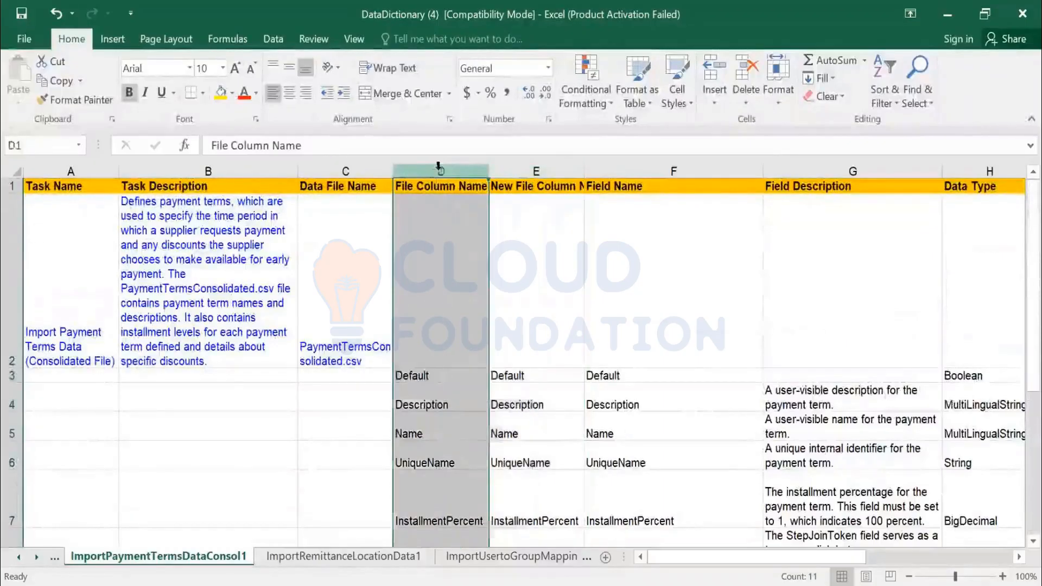
pyautogui.click(552, 169)
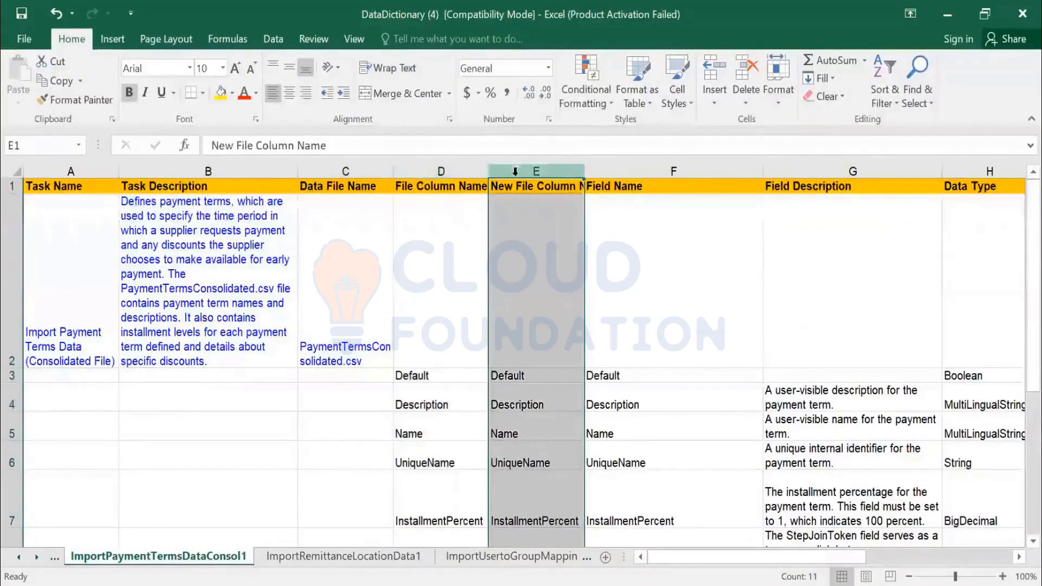
pyautogui.click(461, 165)
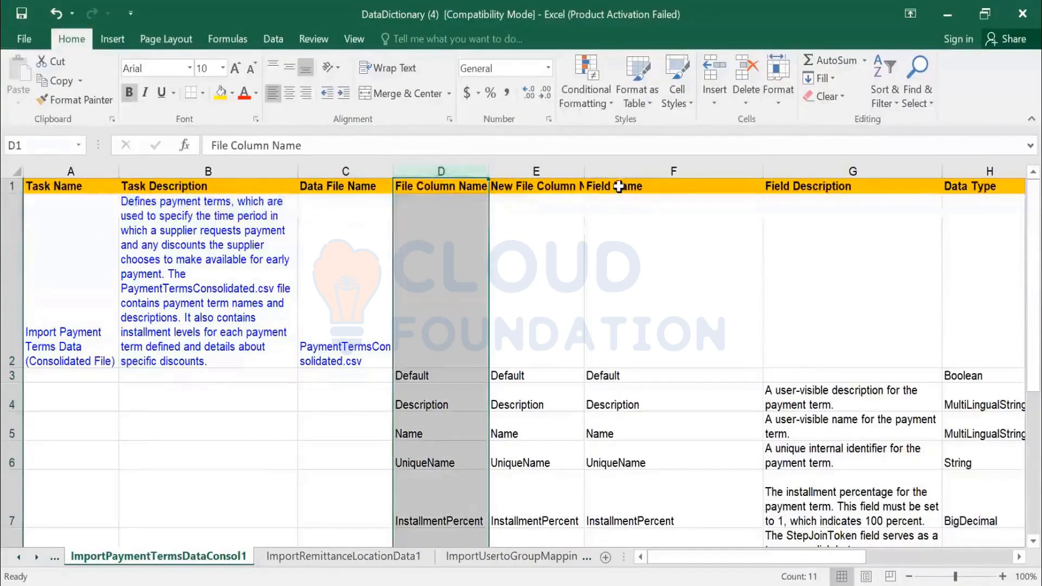
pyautogui.click(636, 190)
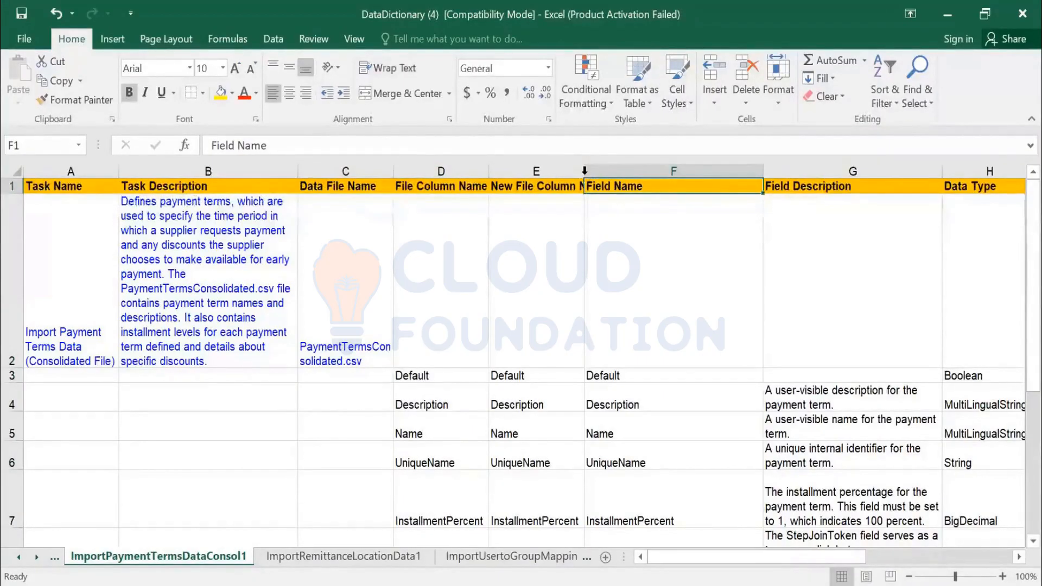
# - Widen column E so the full New File Column Name header is visible
pyautogui.moveTo(585, 171); pyautogui.dragTo(612, 173)
pyautogui.scroll(-4, 613, 302)
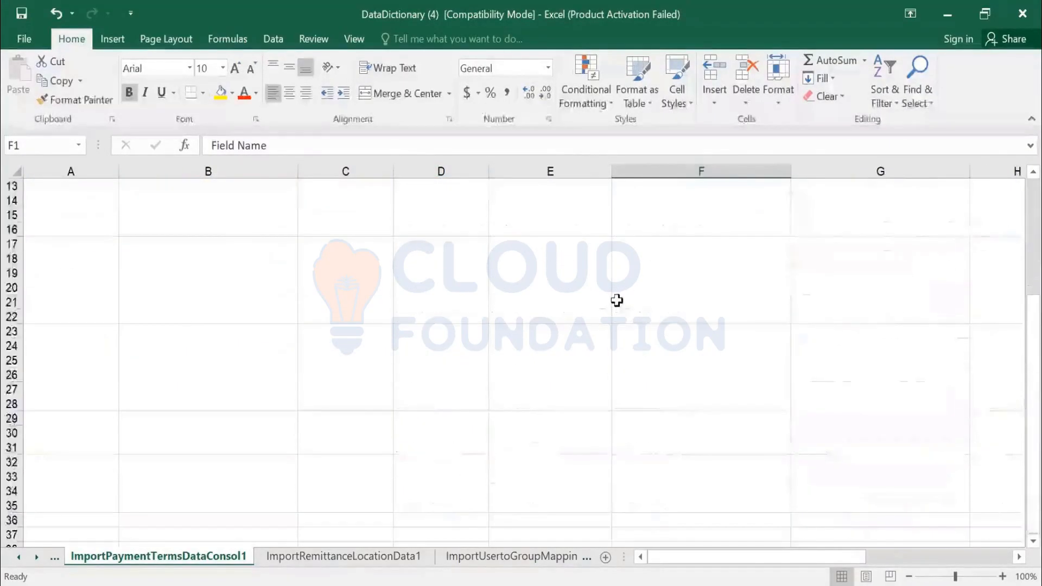
pyautogui.scroll(4, 560, 310)
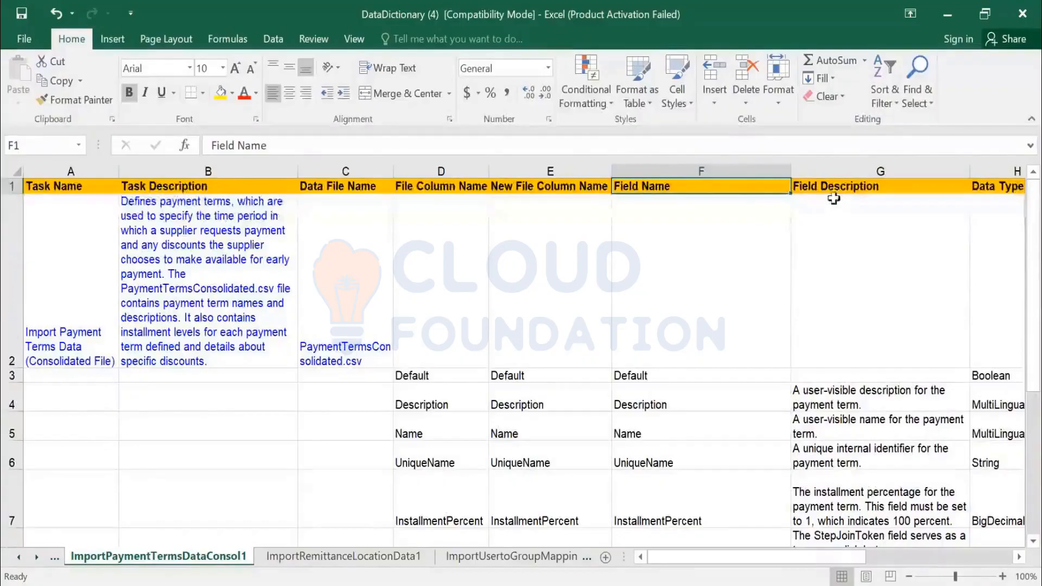
# - Review the file column entries and descriptions for the Description, Name and UniqueName fields
pyautogui.click(447, 401)
pyautogui.click(850, 398)
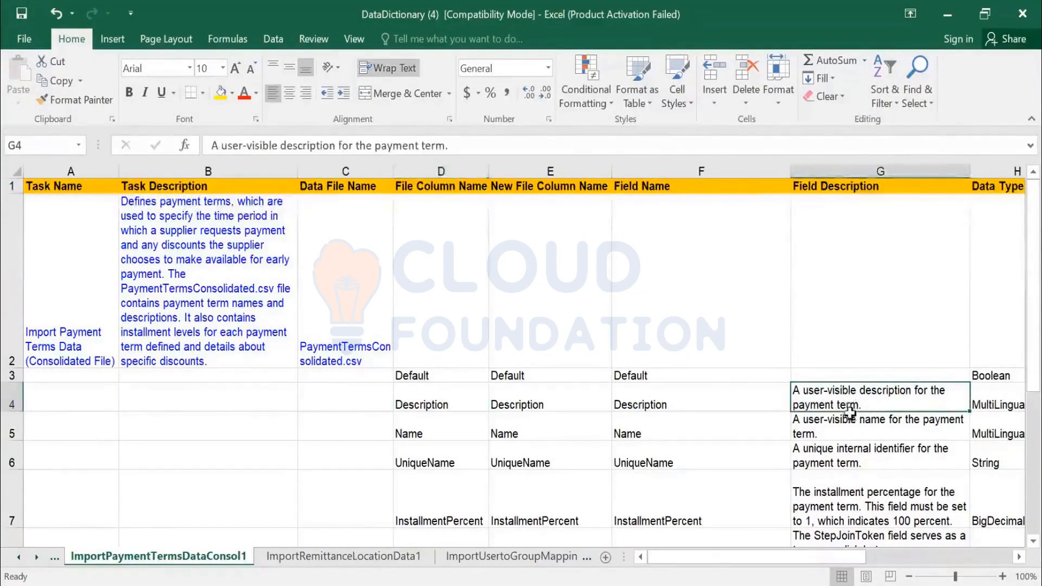
pyautogui.click(868, 435)
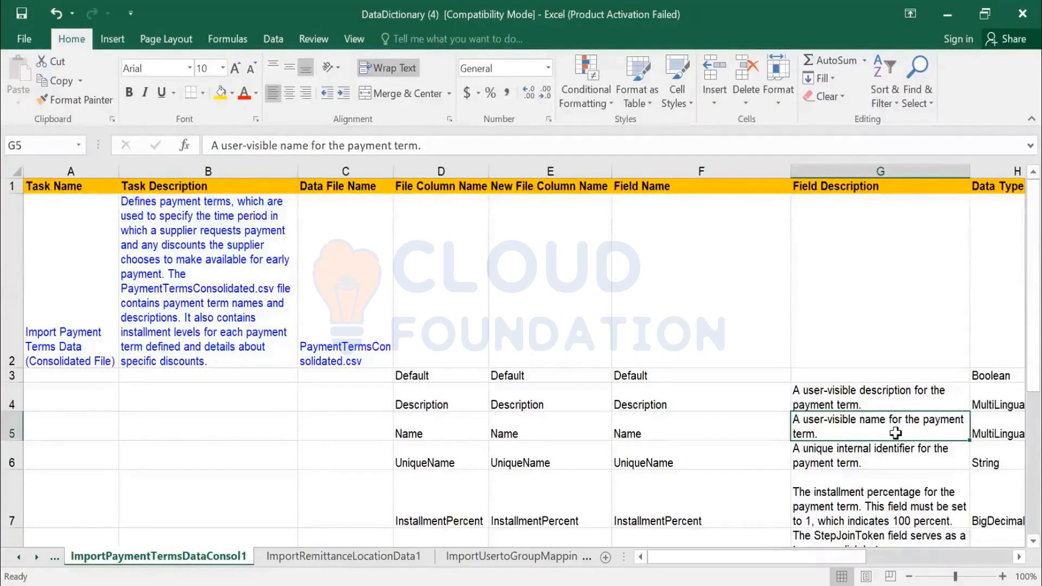
pyautogui.click(845, 463)
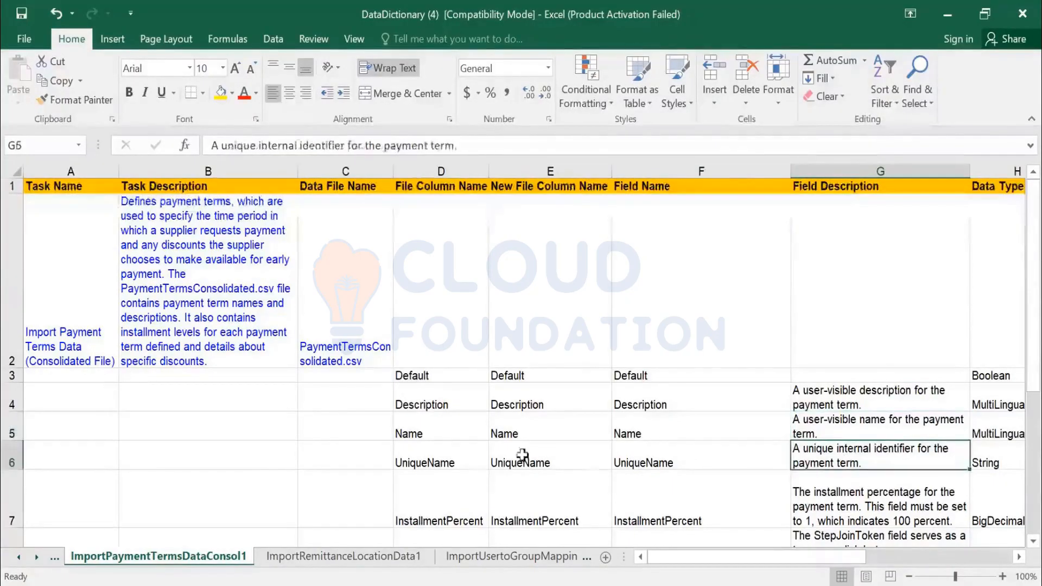
pyautogui.click(459, 461)
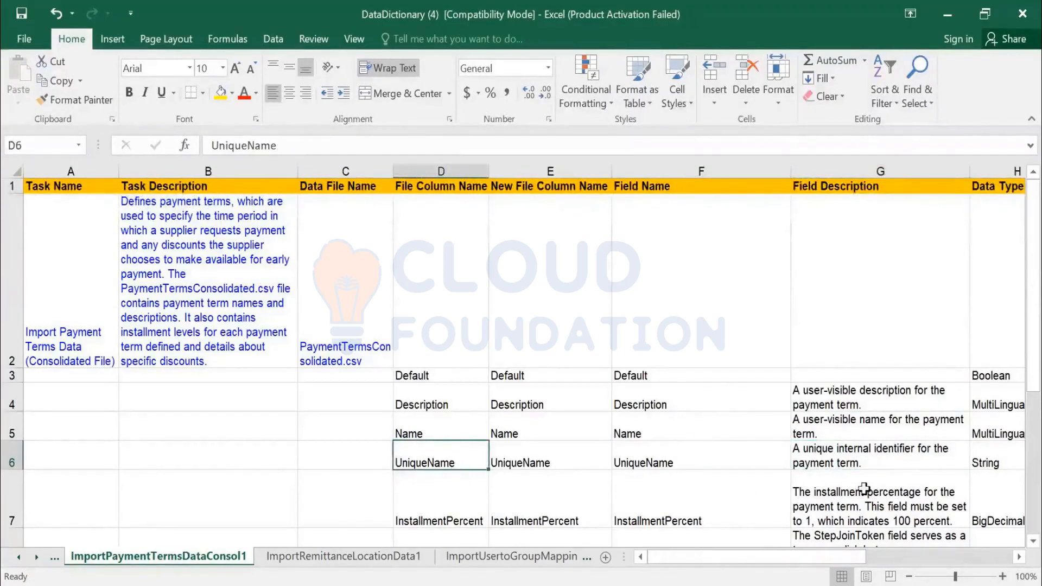
pyautogui.click(852, 460)
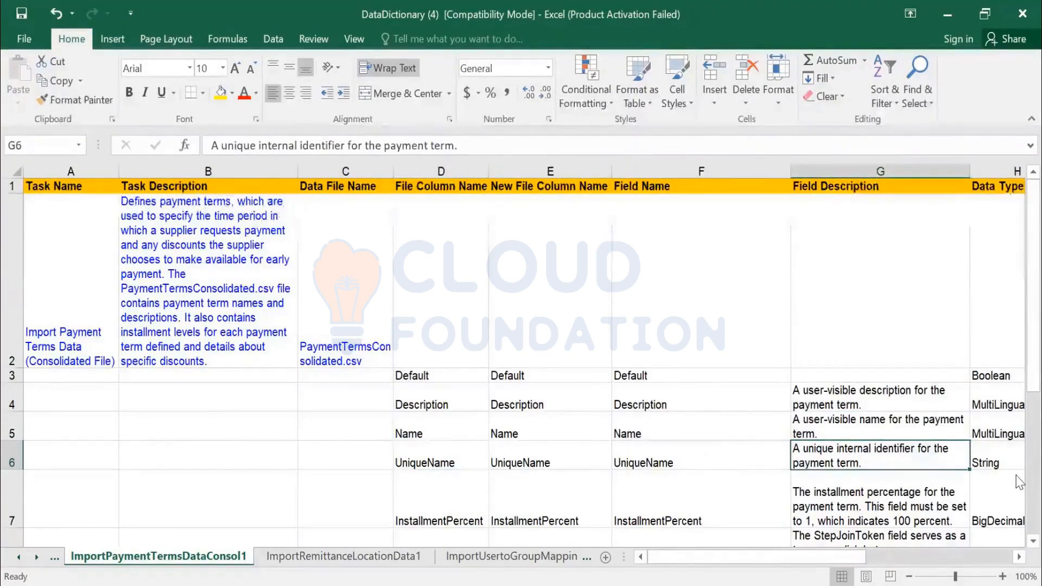
# - Check each field's data type, including UniqueName as String with length 50
pyautogui.press('Right')
pyautogui.press('Right')
pyautogui.press('Right')
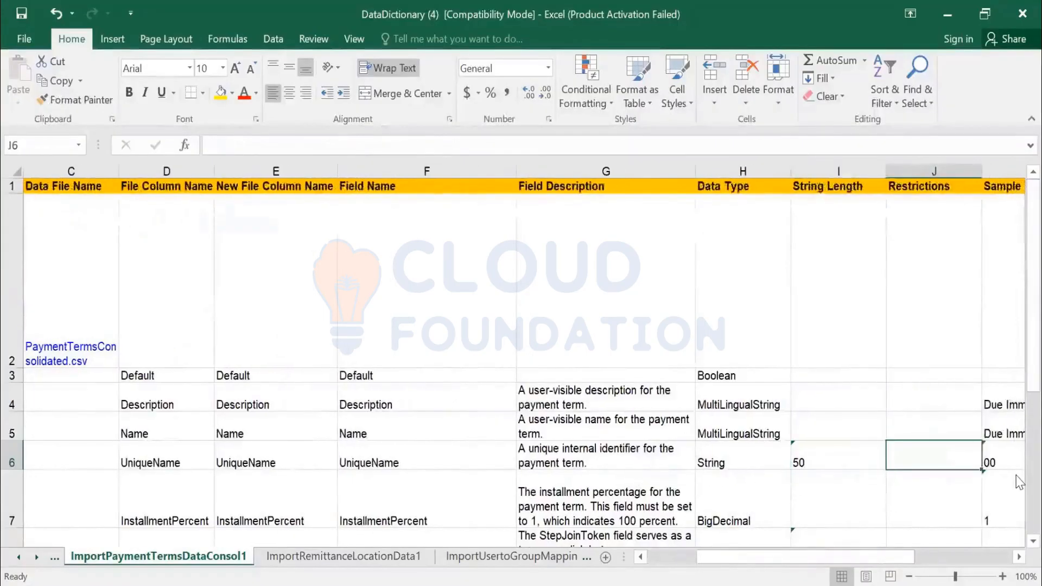
pyautogui.press('Left')
pyautogui.press('Left')
pyautogui.press('Up')
pyautogui.press('Up')
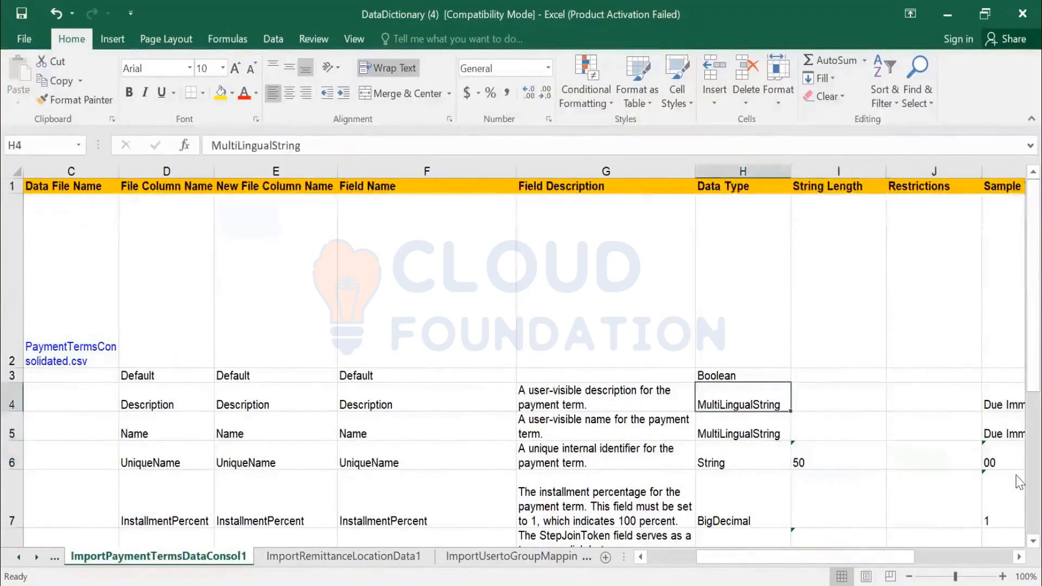
pyautogui.press('Down')
pyautogui.press('Down')
pyautogui.press('Down')
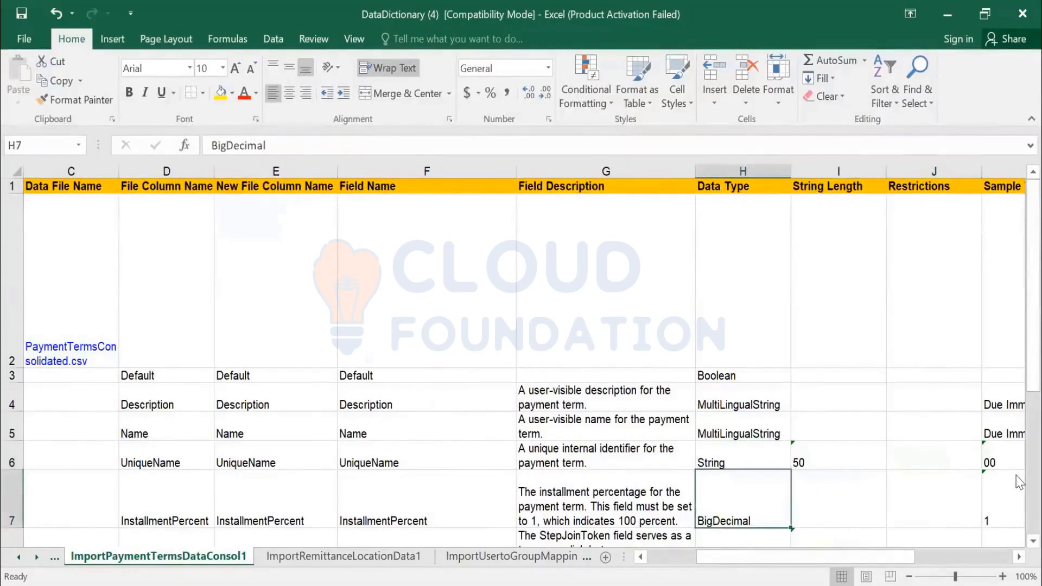
pyautogui.press('Up')
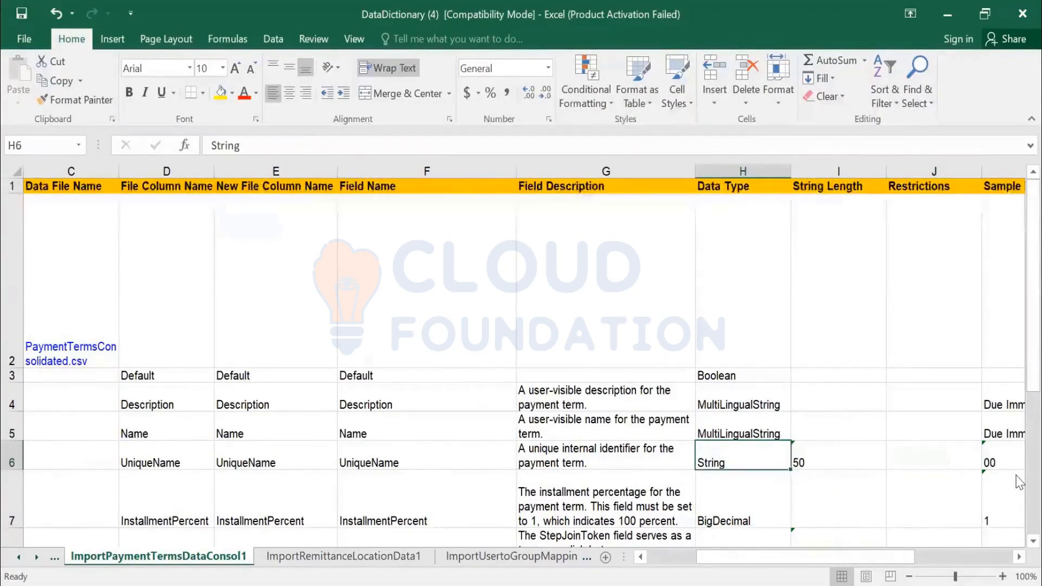
pyautogui.press('Right')
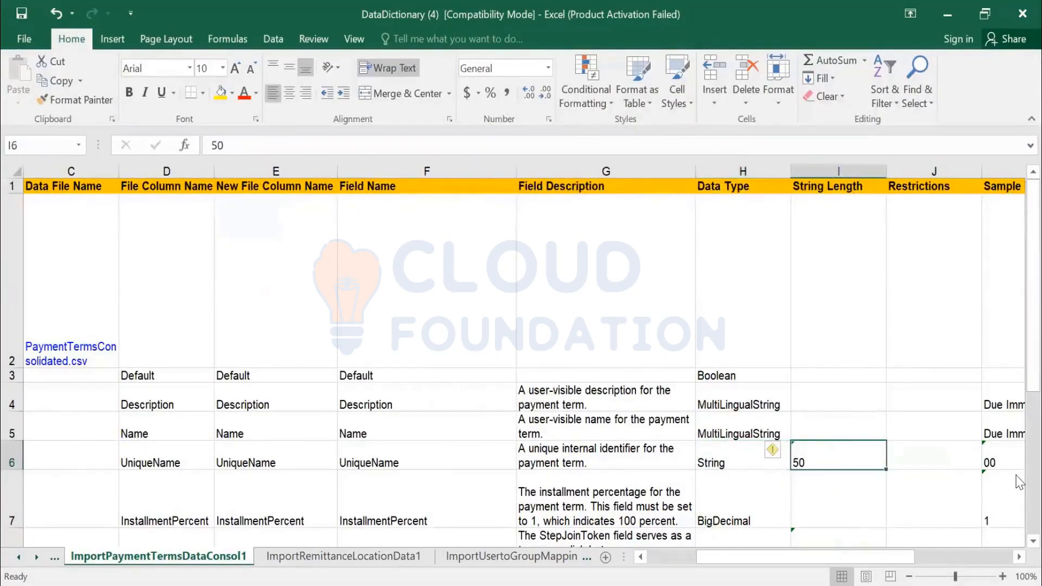
pyautogui.press('Down')
pyautogui.press('Down')
pyautogui.press('Down')
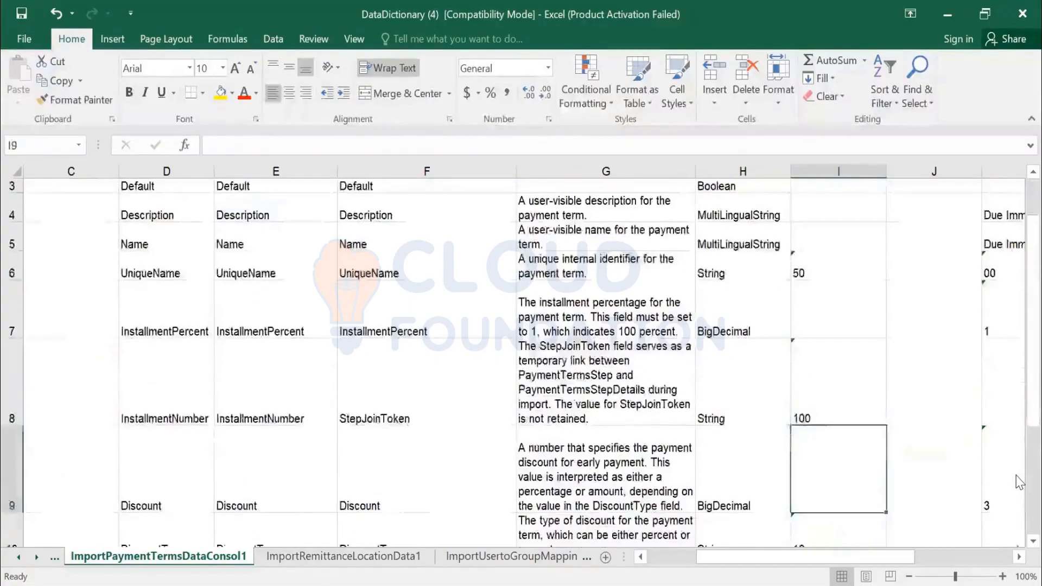
pyautogui.press('Down')
pyautogui.press('Down')
pyautogui.press('Down')
pyautogui.press('Down')
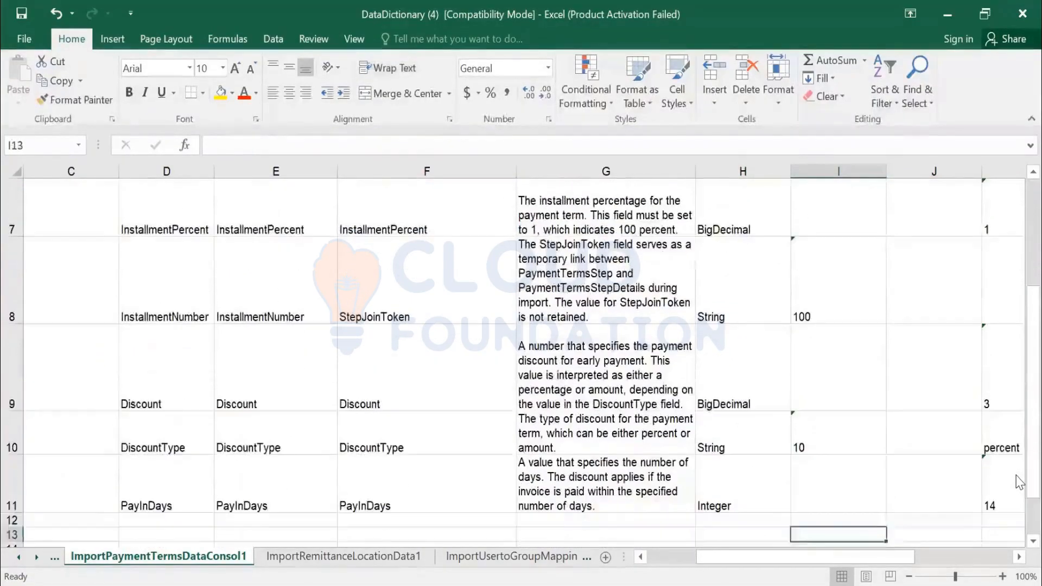
pyautogui.press('Up')
pyautogui.press('Up')
pyautogui.press('Up')
pyautogui.press('Up')
pyautogui.press('Up')
pyautogui.press('Up')
pyautogui.press('Up')
pyautogui.press('Up')
pyautogui.press('Up')
pyautogui.press('Up')
pyautogui.press('Up')
pyautogui.press('Up')
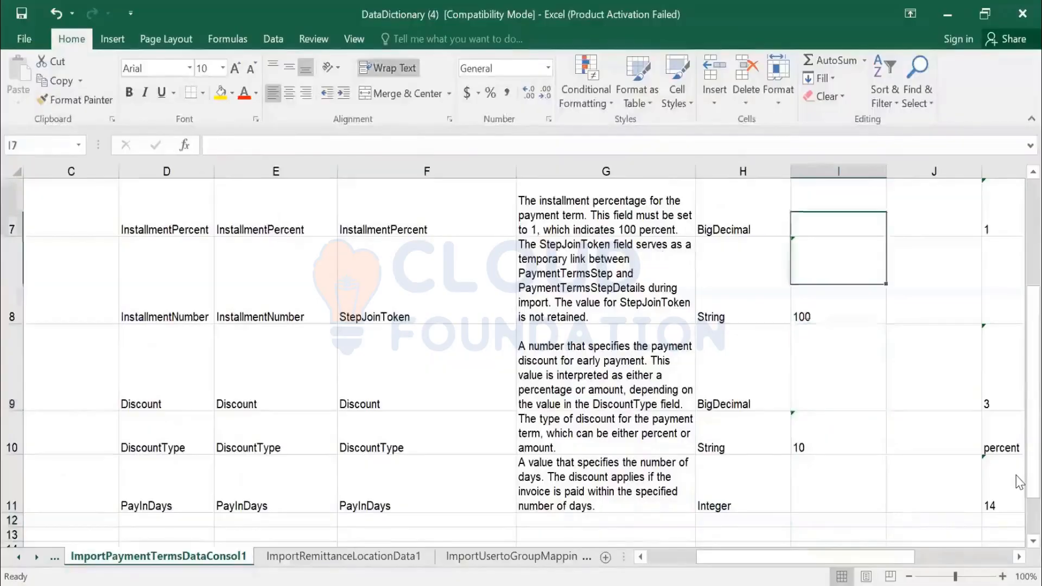
pyautogui.press('Down')
pyautogui.press('Down')
pyautogui.press('Down')
pyautogui.press('Down')
pyautogui.press('Down')
pyautogui.press('Right')
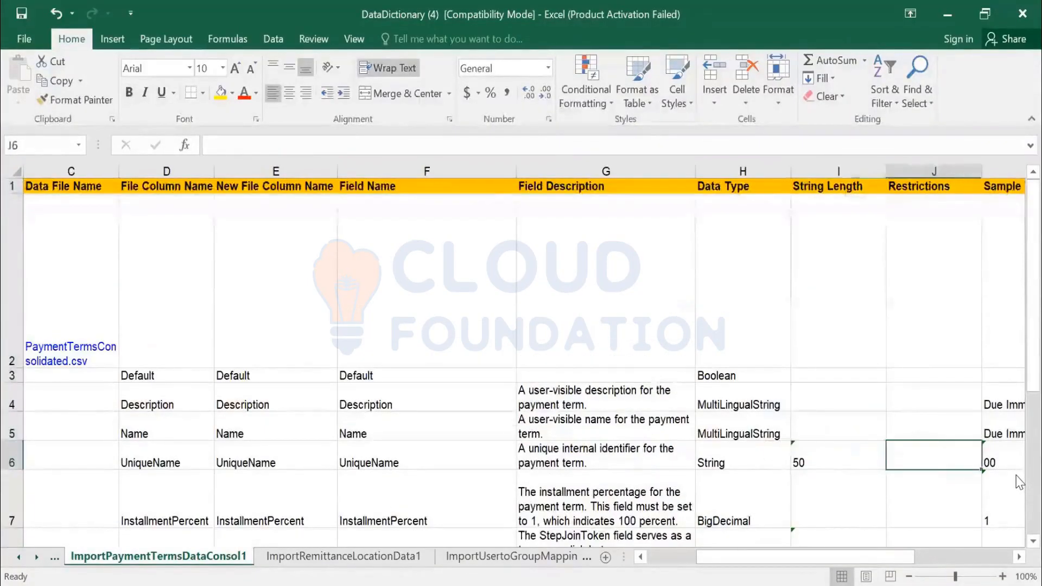
pyautogui.press('Right')
pyautogui.press('Right')
pyautogui.press('Right')
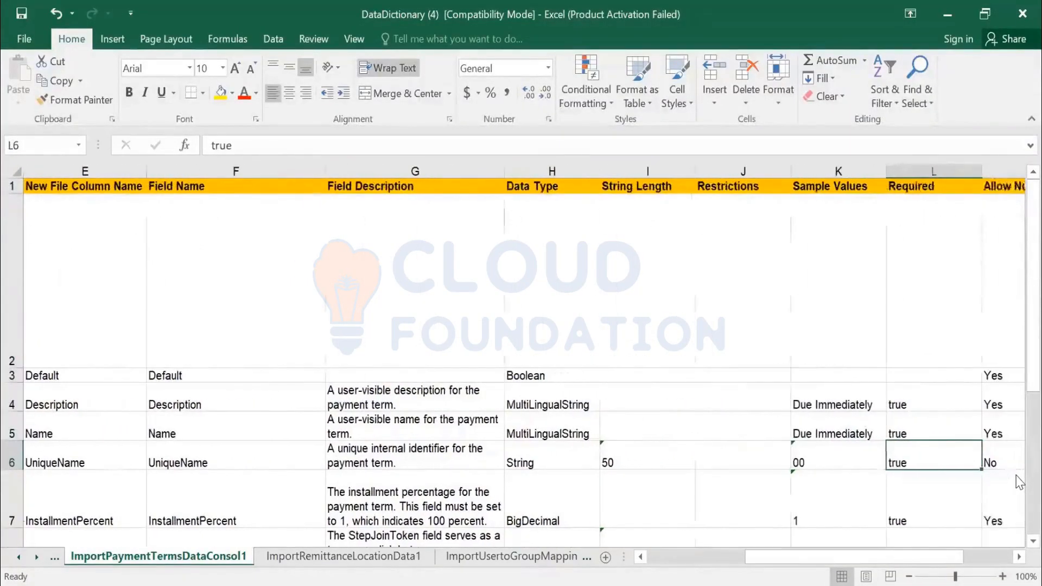
pyautogui.press('Left')
pyautogui.press('Left')
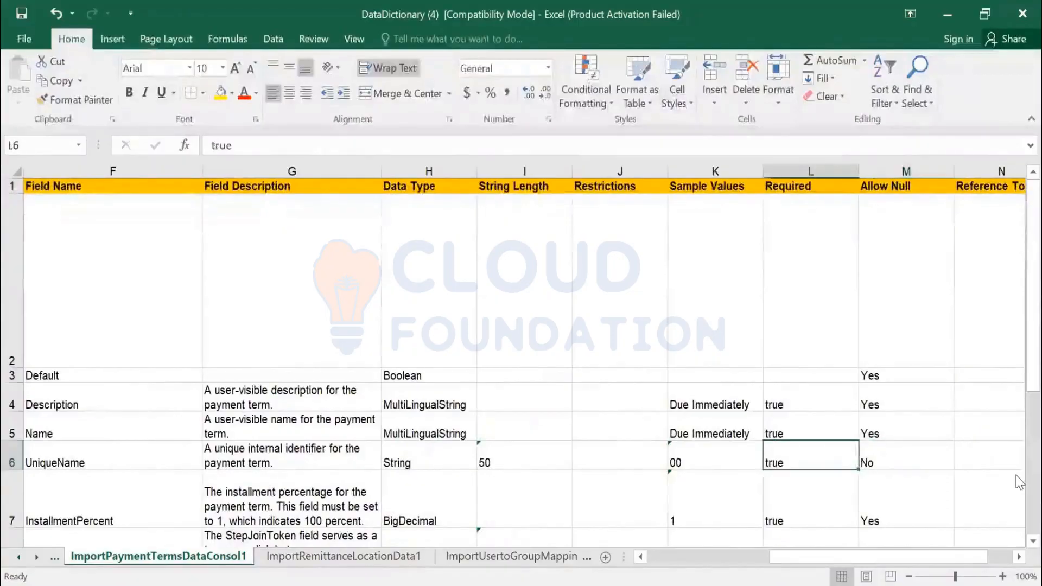
pyautogui.press('Up')
pyautogui.press('Up')
pyautogui.press('Down')
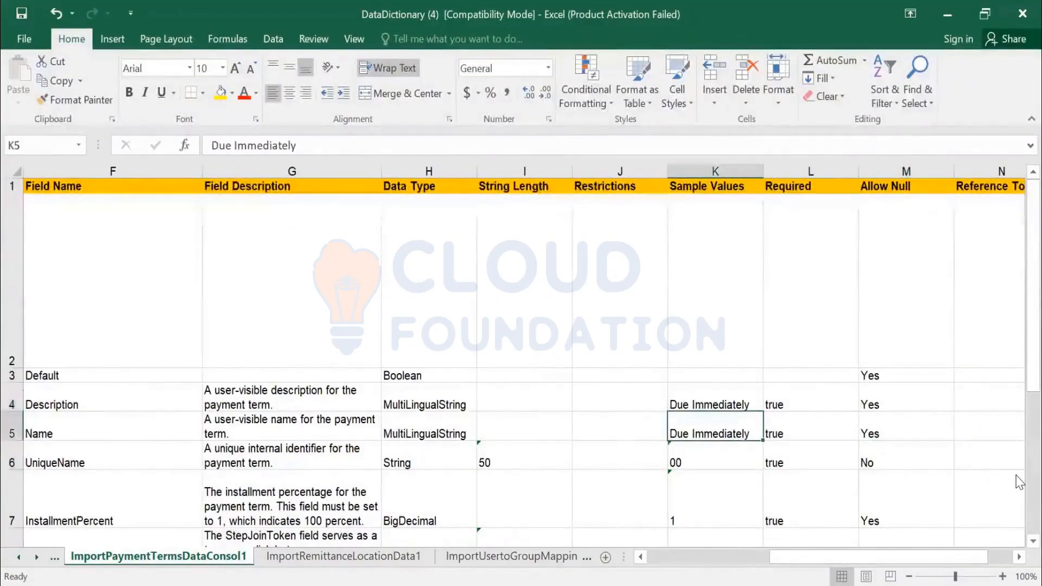
pyautogui.press('Up')
pyautogui.press('Down')
pyautogui.press('Down')
pyautogui.press('Down')
pyautogui.press('Down')
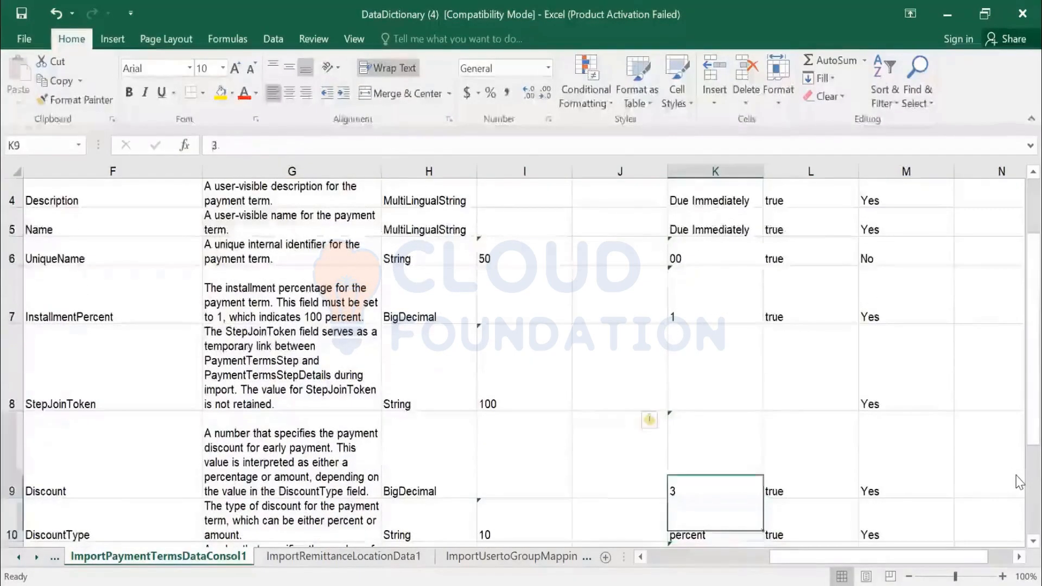
pyautogui.press('Up')
pyautogui.press('Up')
pyautogui.press('Up')
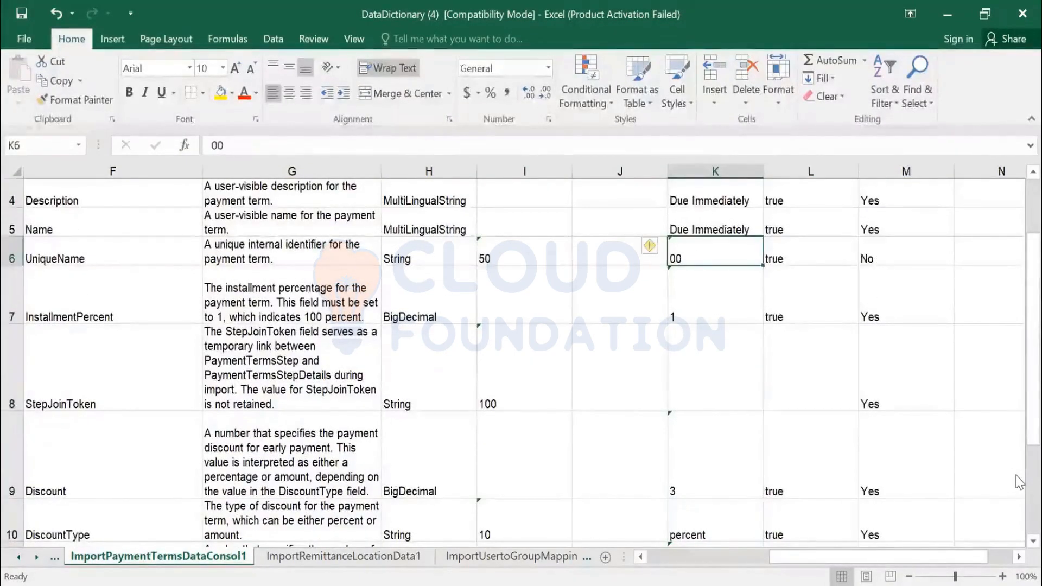
pyautogui.press('Down')
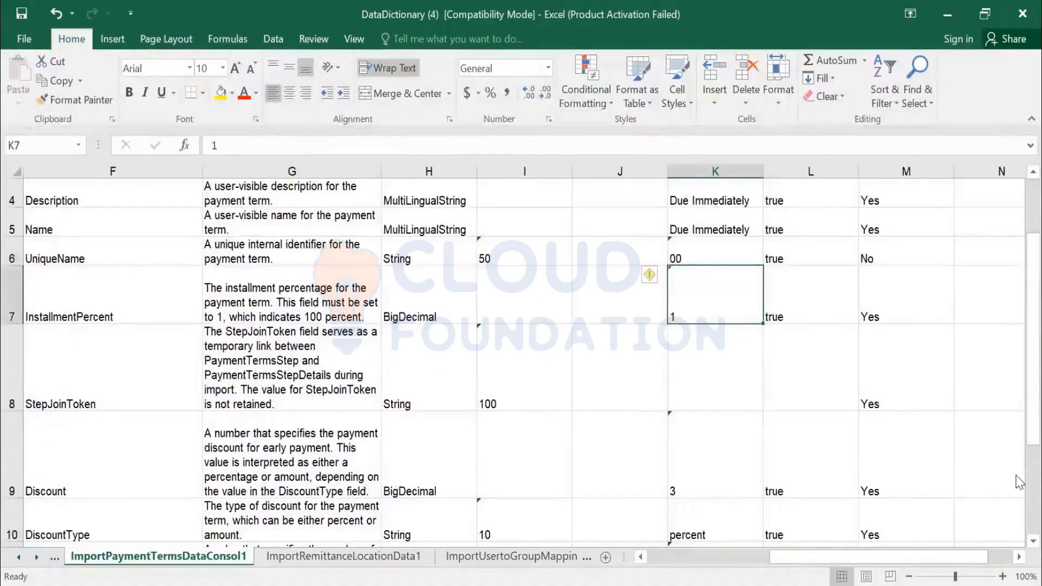
pyautogui.press('Down')
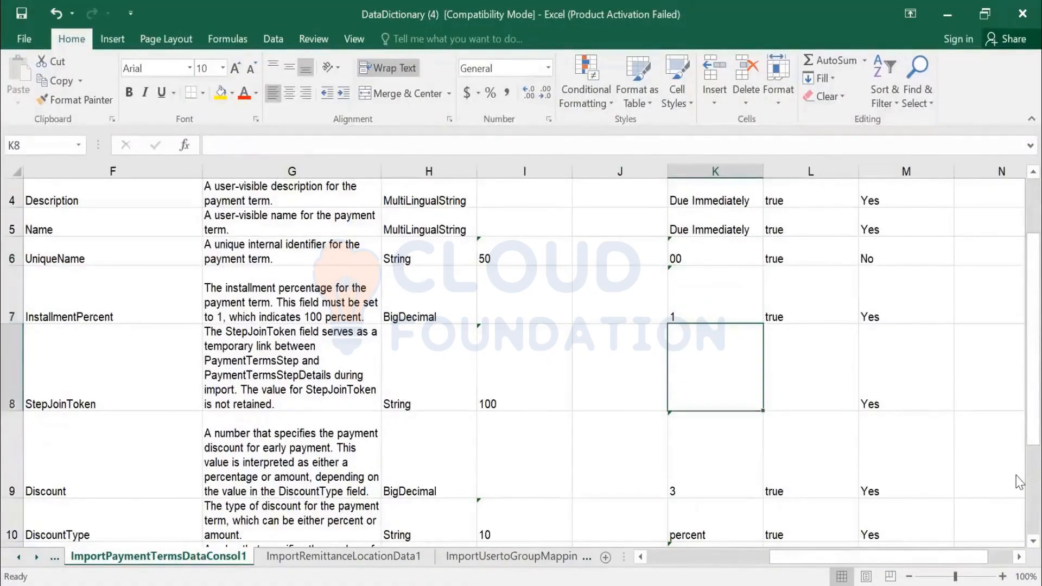
pyautogui.press('Down')
pyautogui.press('Down')
pyautogui.press('Down')
pyautogui.press('Down')
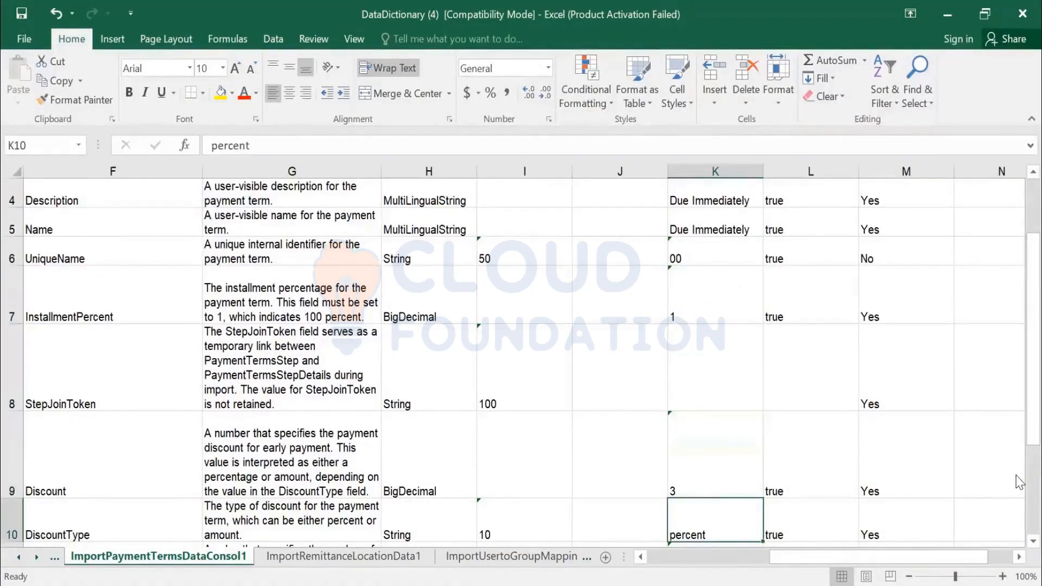
pyautogui.press('Up')
pyautogui.press('Up')
pyautogui.press('Up')
pyautogui.press('Up')
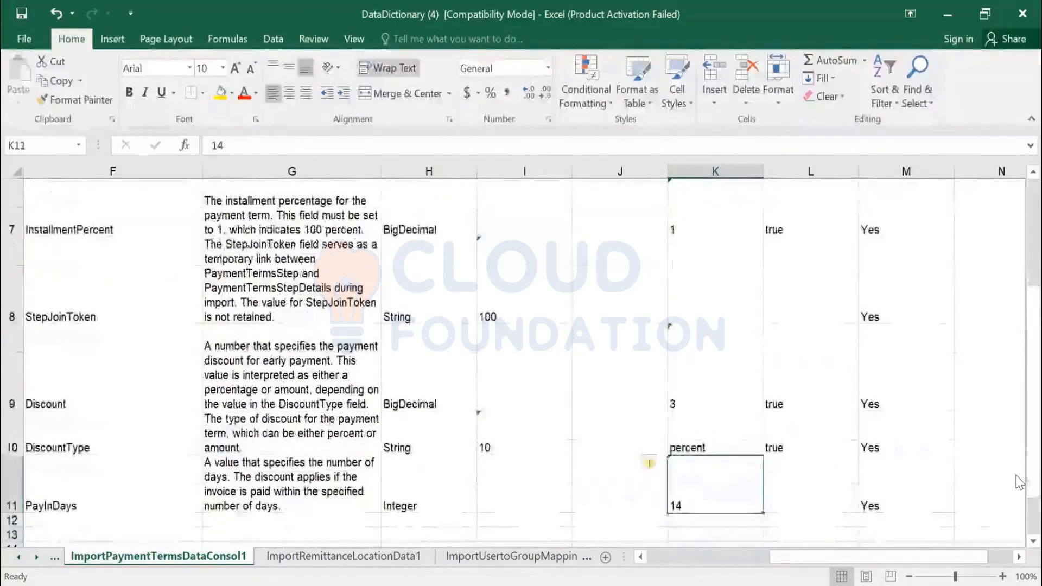
pyautogui.press('Up')
pyautogui.press('Up')
pyautogui.press('Up')
pyautogui.press('Up')
pyautogui.press('Up')
pyautogui.press('Up')
pyautogui.press('Up')
pyautogui.press('Right')
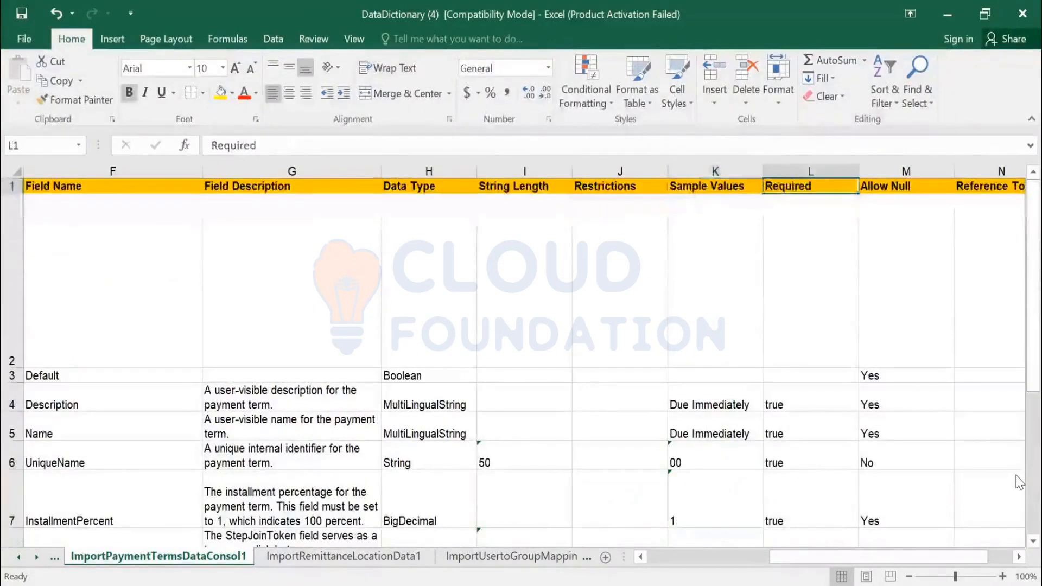
pyautogui.press('Down')
pyautogui.press('Down')
pyautogui.press('Down')
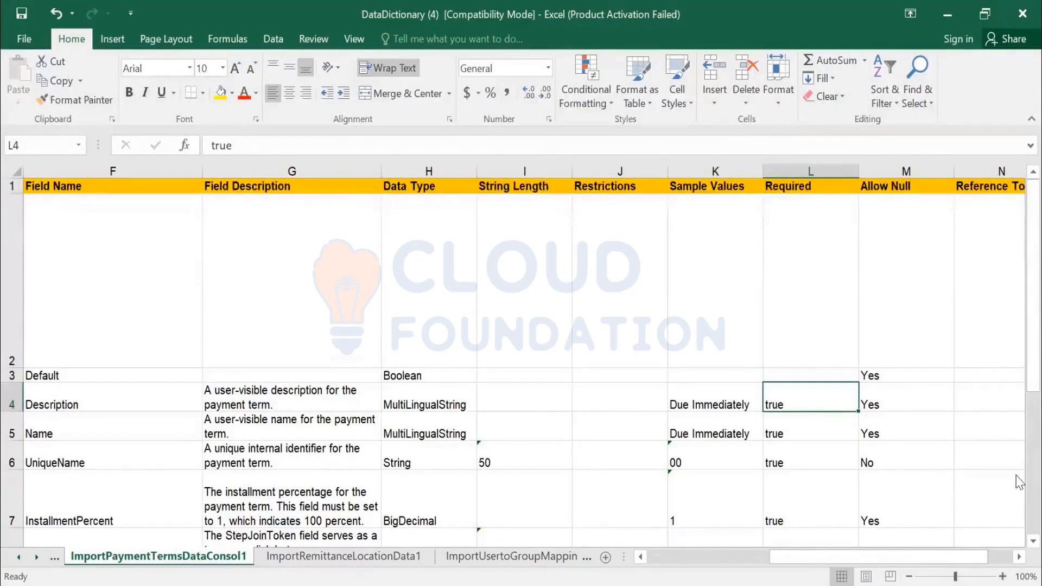
pyautogui.press('Down')
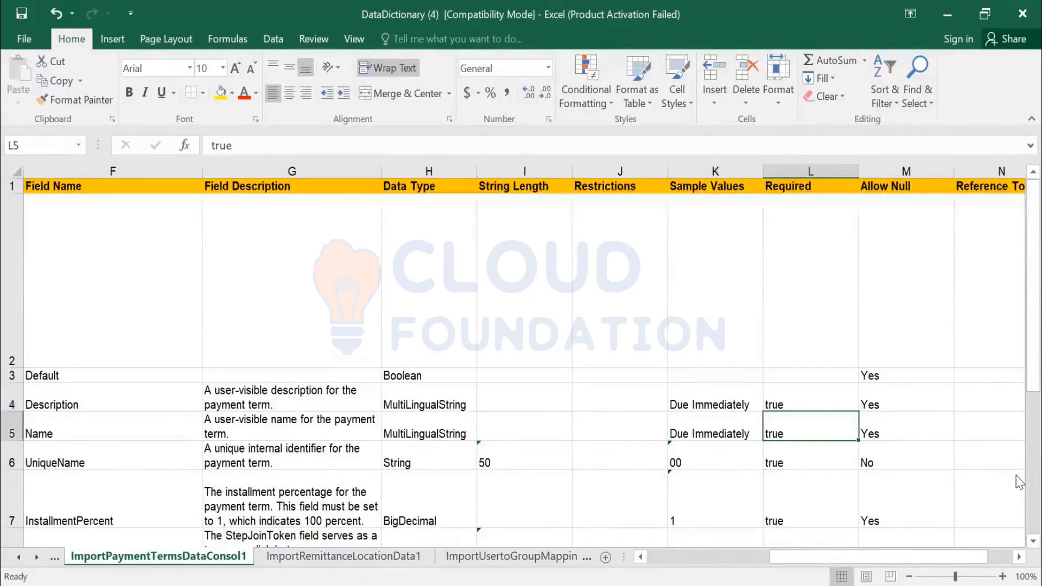
pyautogui.press('Down')
pyautogui.press('Down')
pyautogui.press('Down')
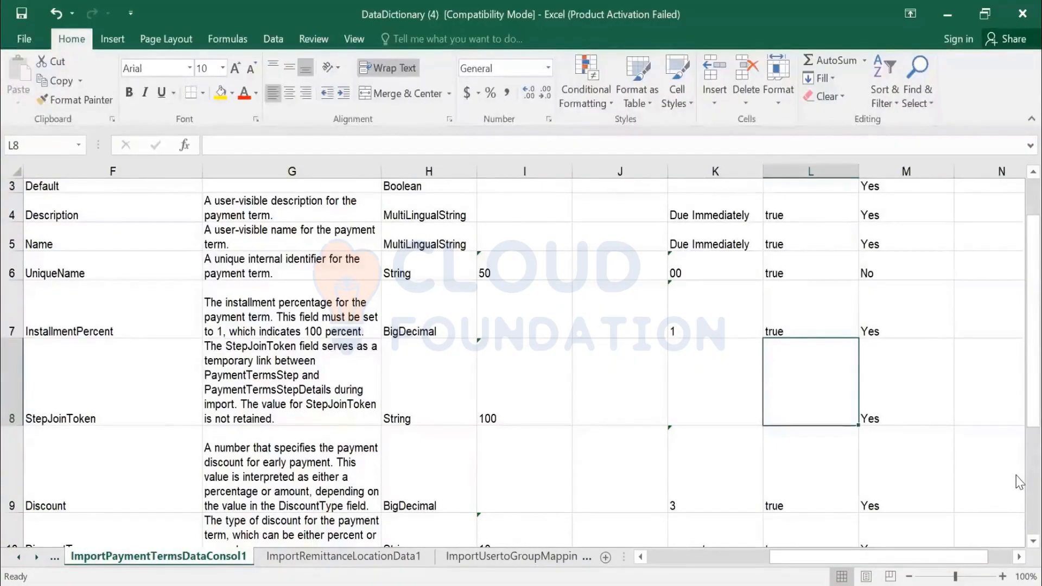
pyautogui.press('Down')
pyautogui.press('Down')
pyautogui.press('Down')
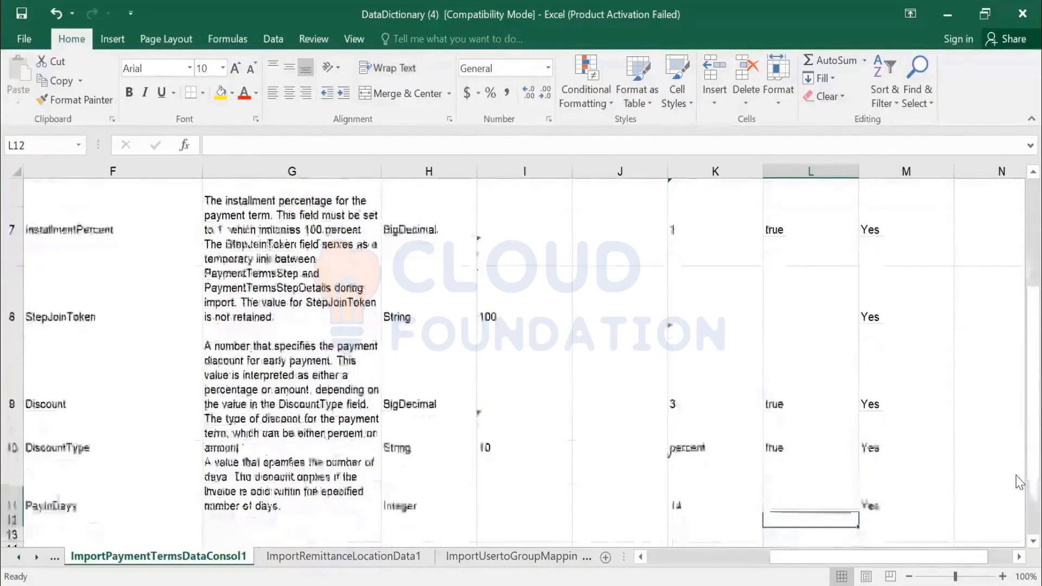
pyautogui.press('Up')
pyautogui.press('Up')
pyautogui.press('Up')
pyautogui.press('Up')
pyautogui.press('Up')
pyautogui.press('Up')
pyautogui.press('Up')
pyautogui.press('Up')
pyautogui.press('Up')
pyautogui.press('Up')
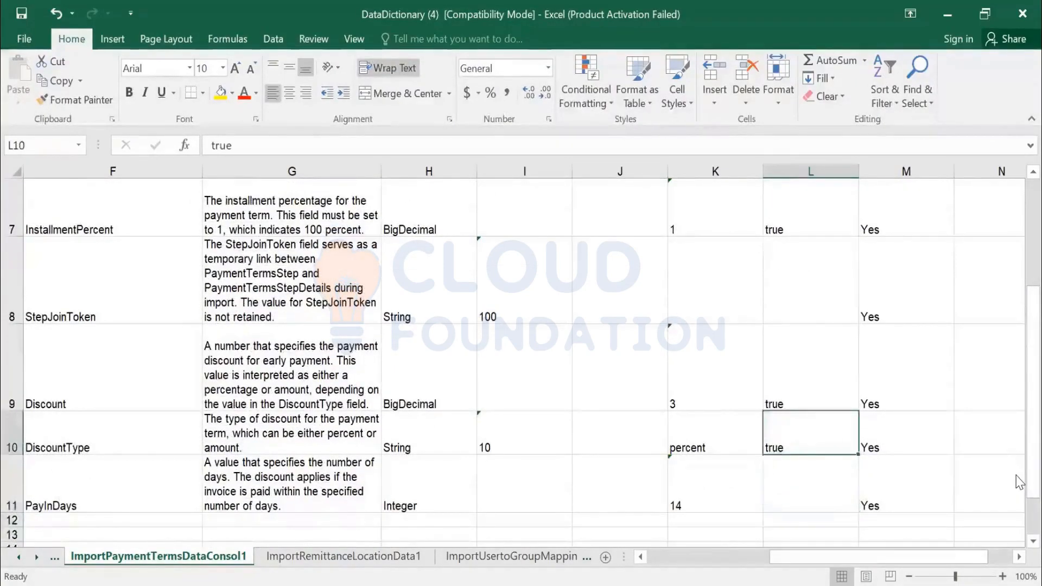
pyautogui.press('Right')
pyautogui.press('Down')
pyautogui.press('Down')
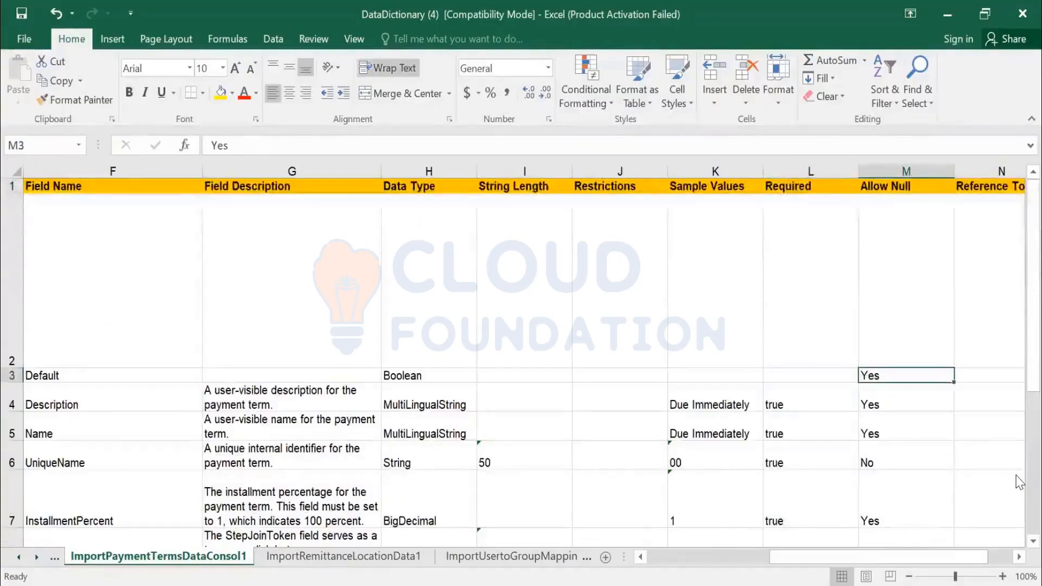
pyautogui.press('Right')
pyautogui.press('Left')
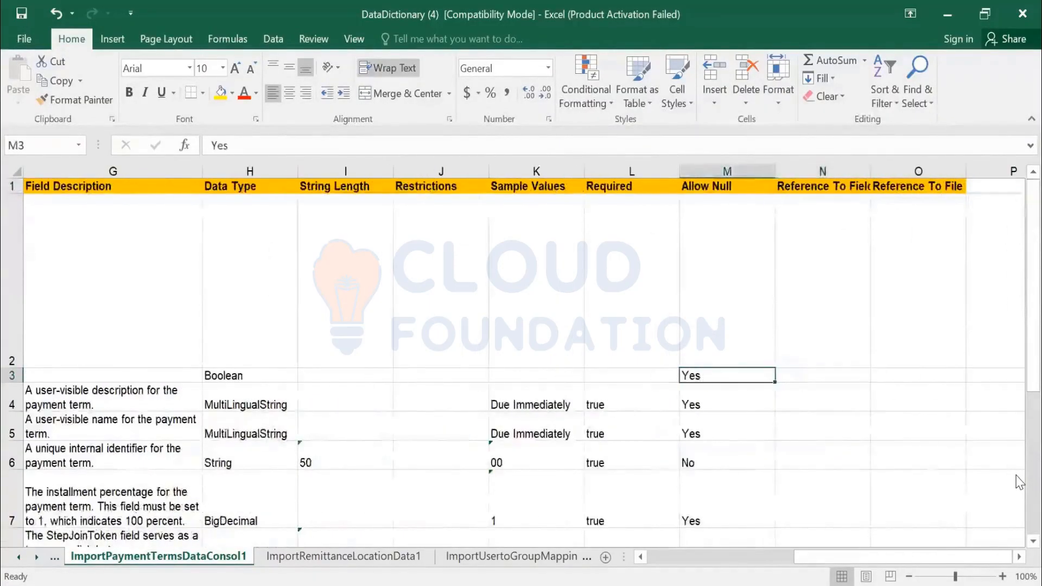
pyautogui.press('Down')
pyautogui.press('Down')
pyautogui.press('Down')
pyautogui.press('Down')
pyautogui.press('Down')
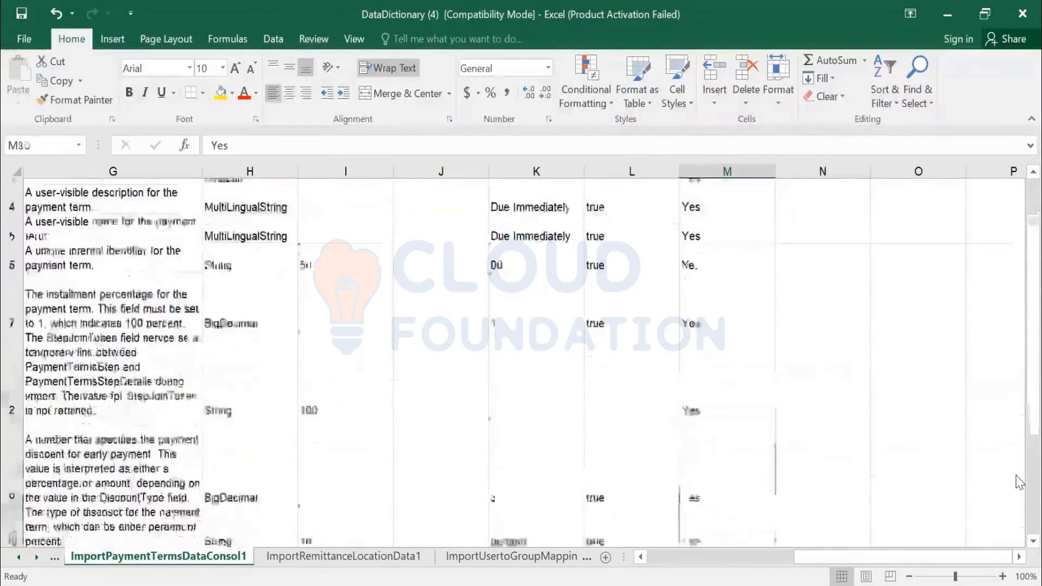
pyautogui.press('Up')
pyautogui.press('Up')
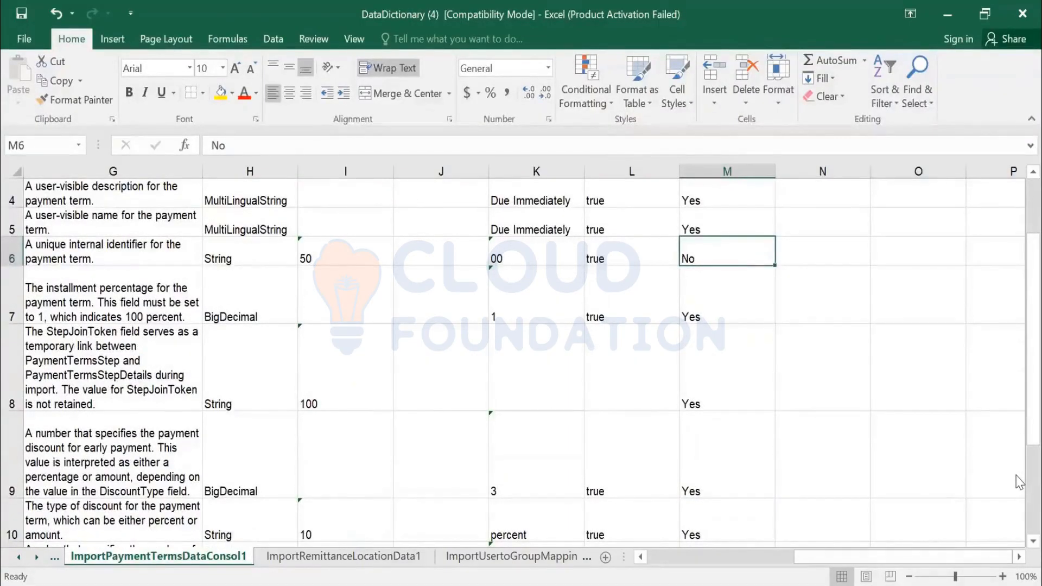
pyautogui.press('Down')
pyautogui.press('Down')
pyautogui.press('Down')
pyautogui.press('Down')
pyautogui.press('Down')
pyautogui.press('Down')
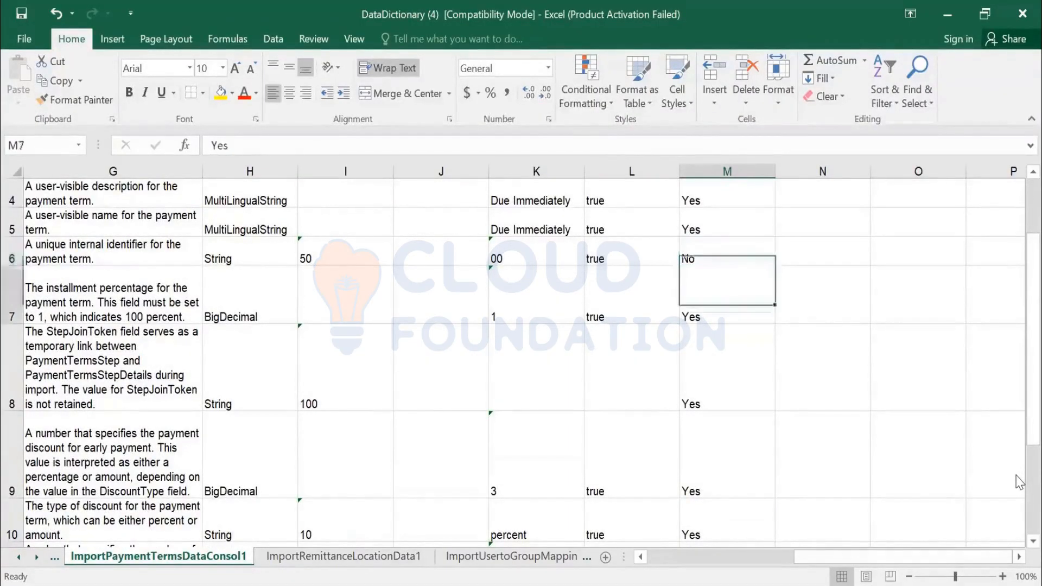
pyautogui.press('Down')
pyautogui.press('Down')
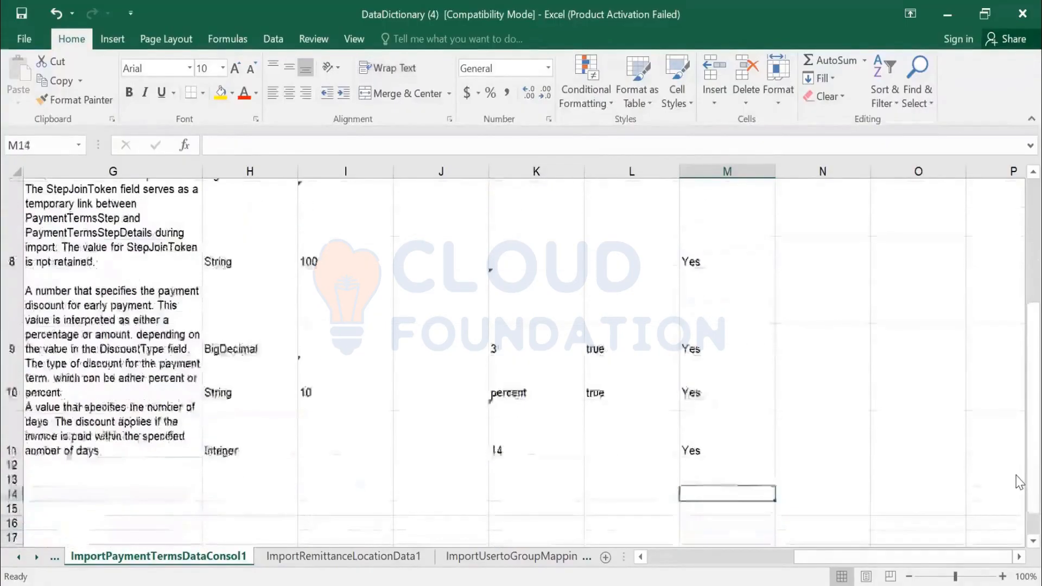
pyautogui.press('Up')
pyautogui.press('Up')
pyautogui.press('Up')
pyautogui.press('Up')
pyautogui.press('Up')
pyautogui.press('Up')
pyautogui.press('Up')
pyautogui.press('Up')
pyautogui.press('Up')
pyautogui.press('Up')
pyautogui.press('Up')
pyautogui.press('Up')
pyautogui.press('Up')
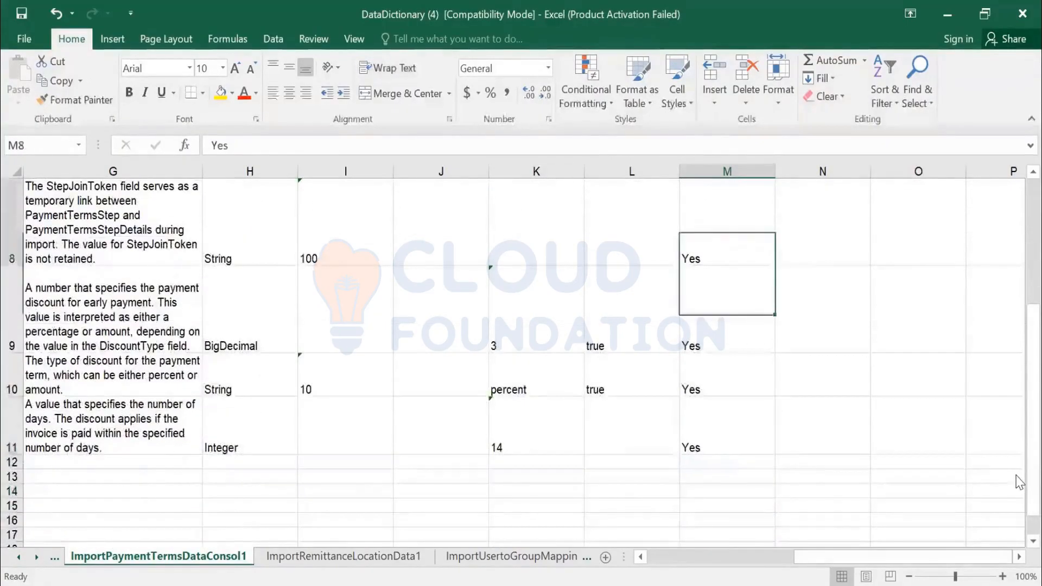
pyautogui.press('Right')
pyautogui.press('Right')
pyautogui.press('Right')
pyautogui.press('Right')
pyautogui.press('Left')
pyautogui.press('Left')
pyautogui.press('Left')
pyautogui.press('Left')
pyautogui.press('Left')
pyautogui.press('Left')
pyautogui.press('Left')
pyautogui.press('Left')
pyautogui.press('Left')
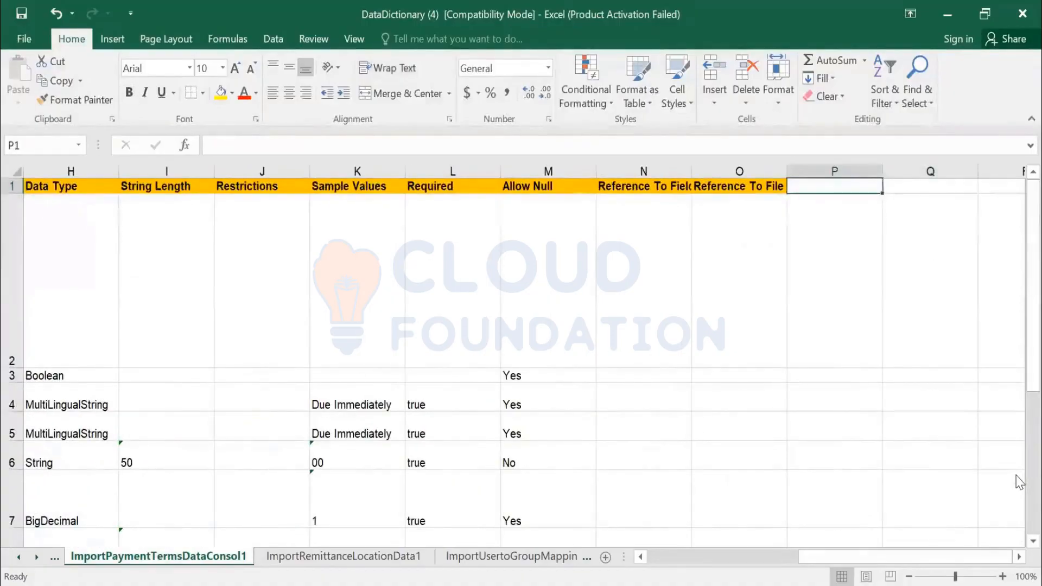
# - Return to the Task Name column and switch to the Ariba browser window
pyautogui.press('Left')
pyautogui.press('Left')
pyautogui.press('Left')
pyautogui.press('Left')
pyautogui.press('Left')
pyautogui.press('Left')
pyautogui.press('Left')
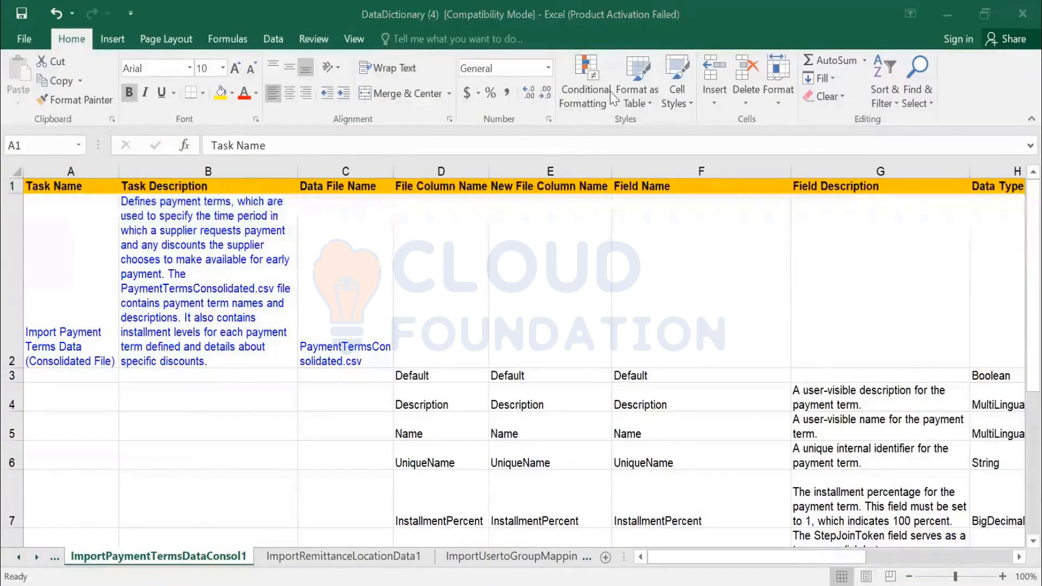
pyautogui.hotkey('alt', 'Tab')
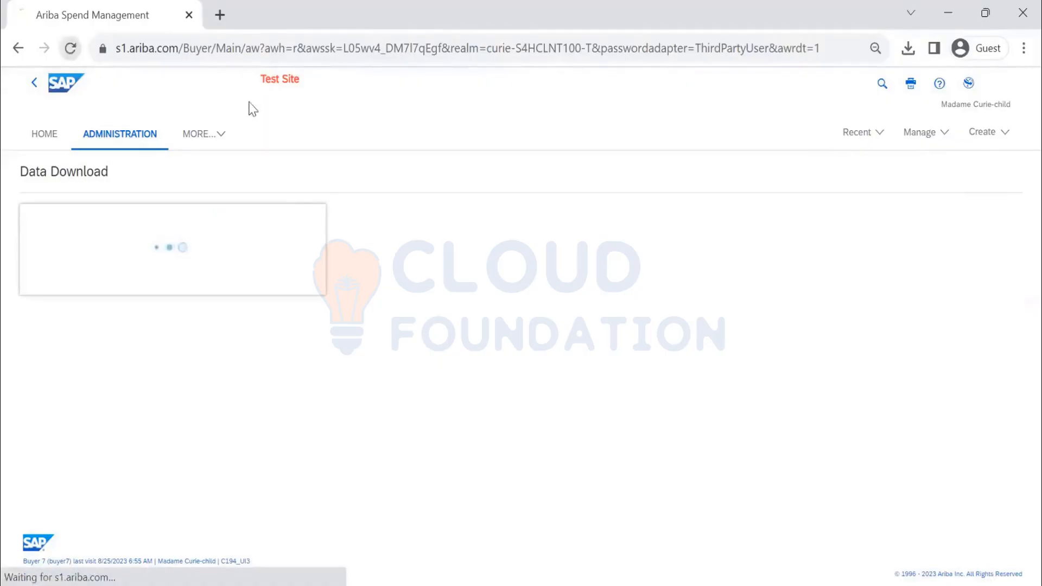
# - Go to Administration's Data Import/Export page and search tasks for IMPORT PAYMENT
pyautogui.click(922, 139)
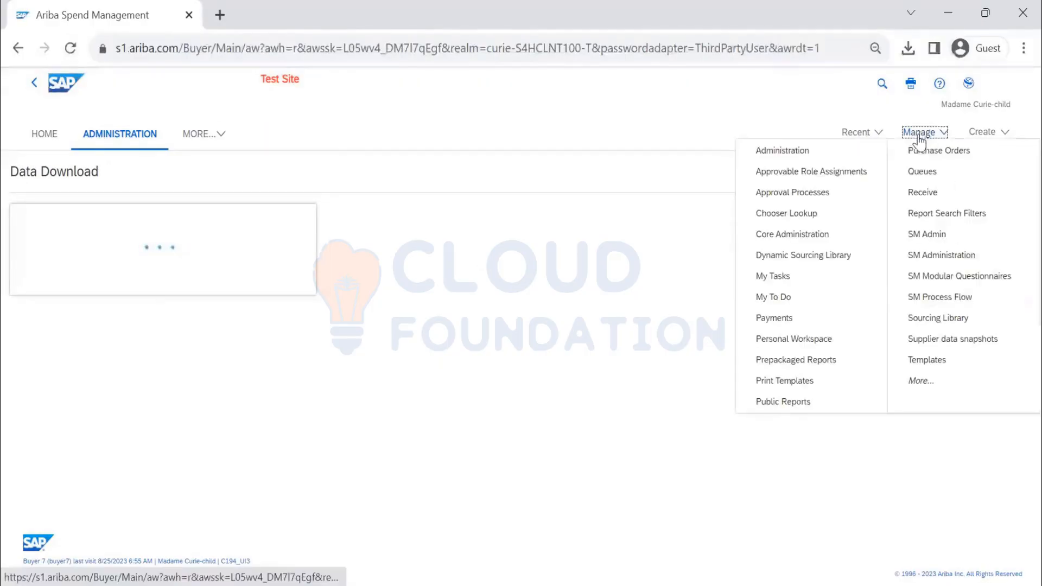
pyautogui.click(784, 146)
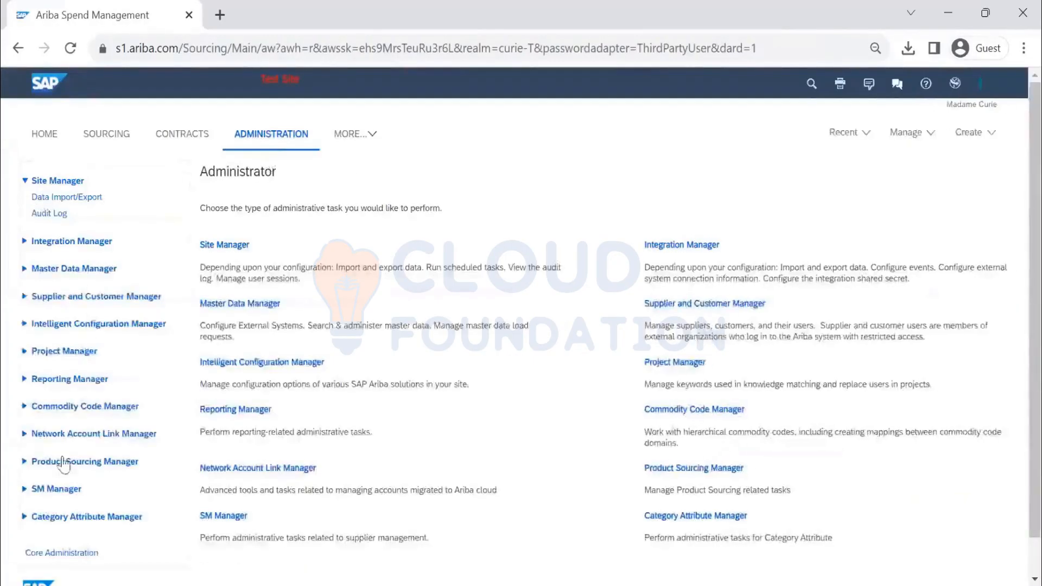
pyautogui.scroll(-1, 68, 522)
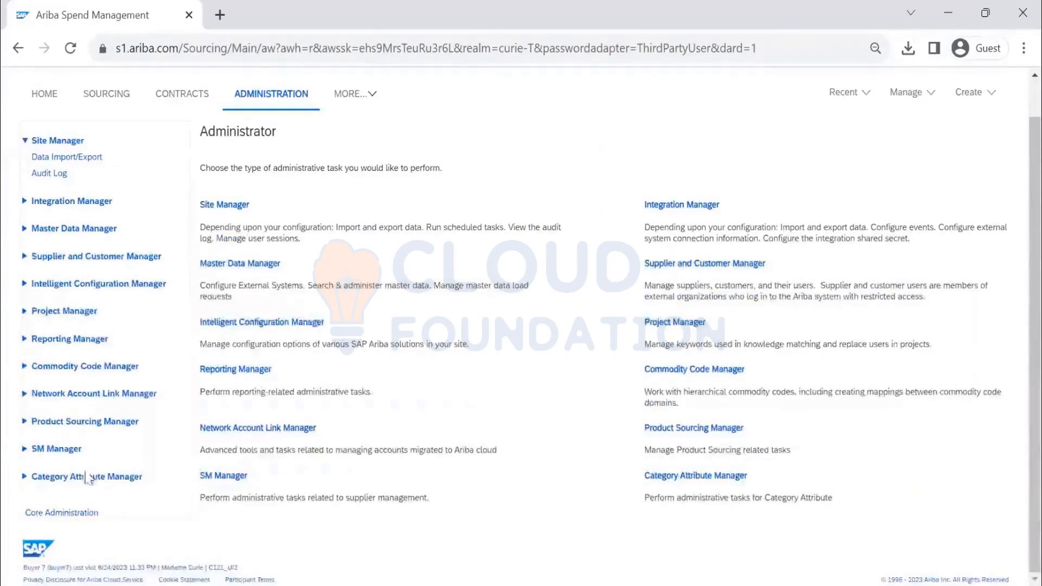
pyautogui.click(74, 512)
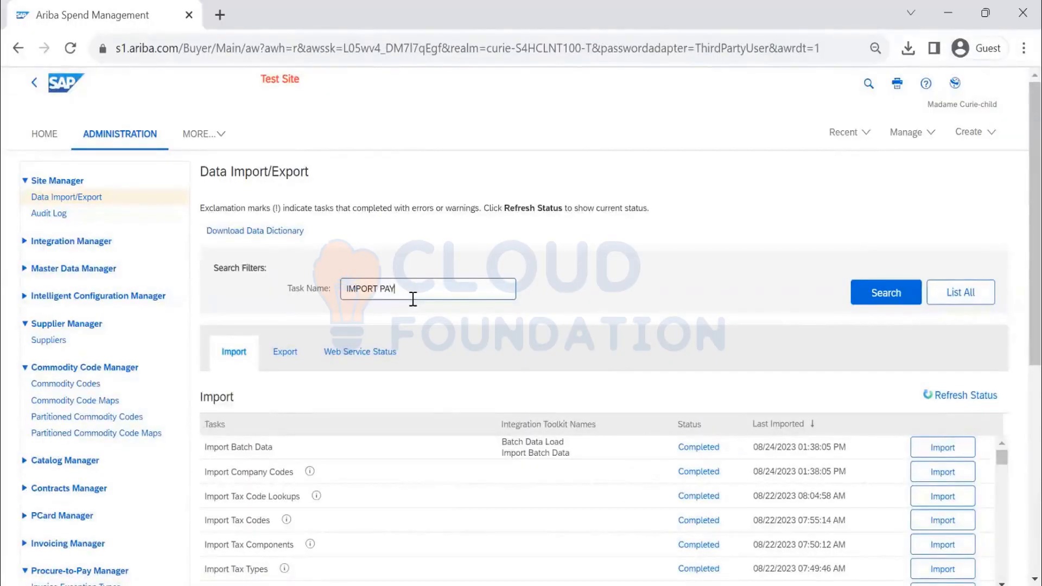
pyautogui.press('Return')
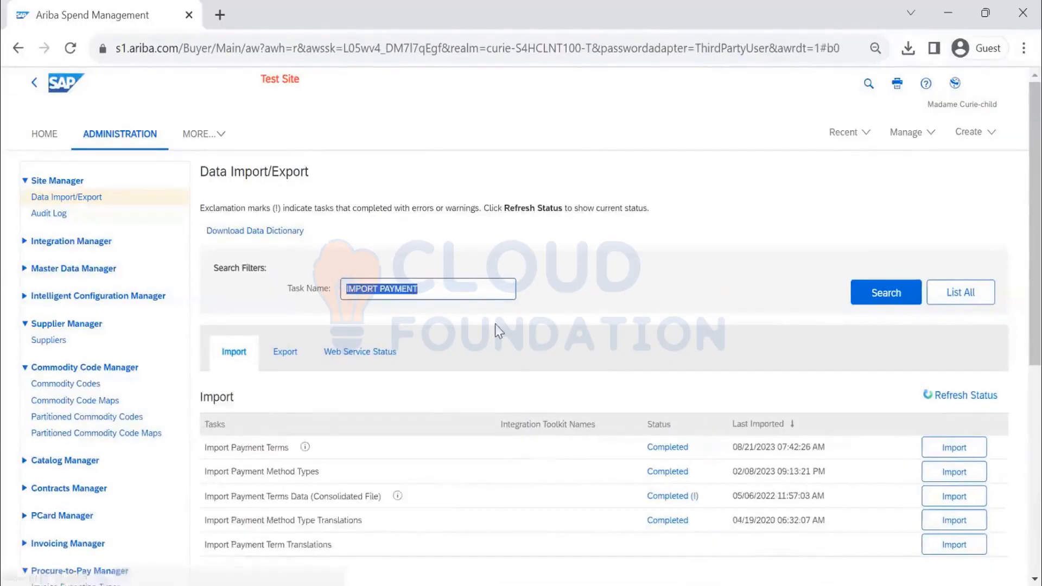
pyautogui.scroll(-2, 429, 410)
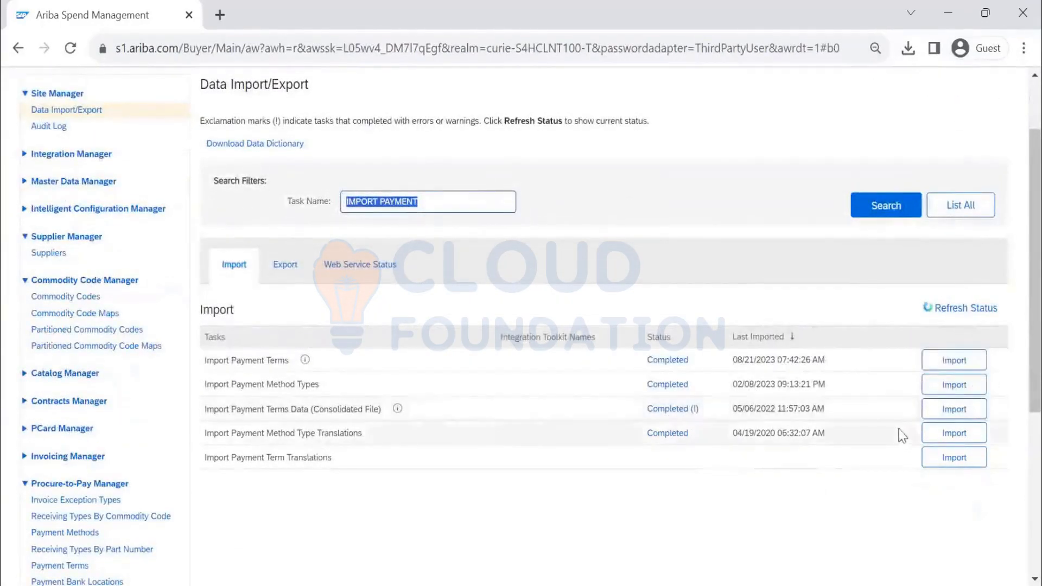
pyautogui.click(945, 416)
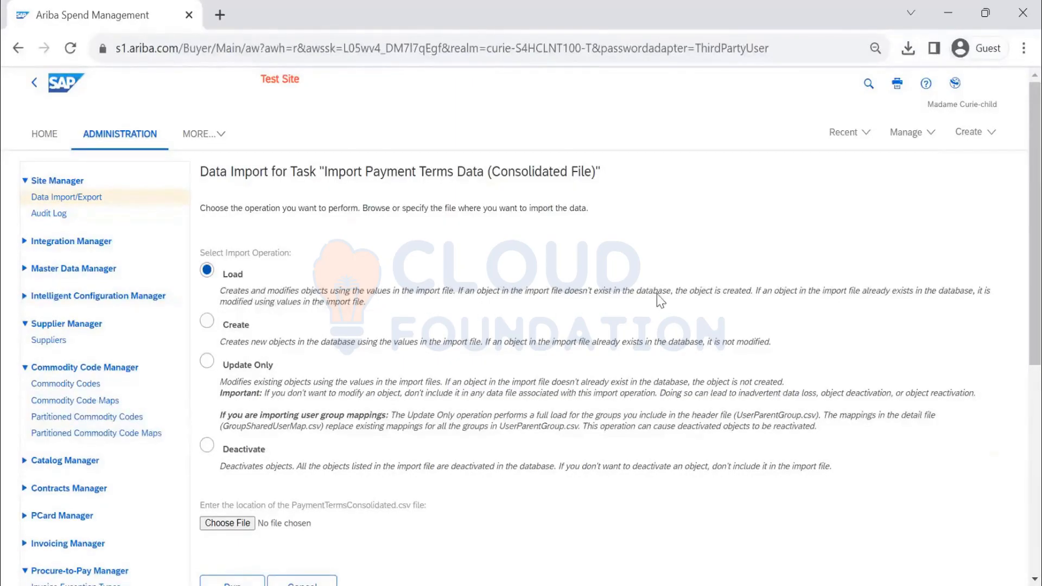
pyautogui.moveTo(754, 293); pyautogui.dragTo(460, 293)
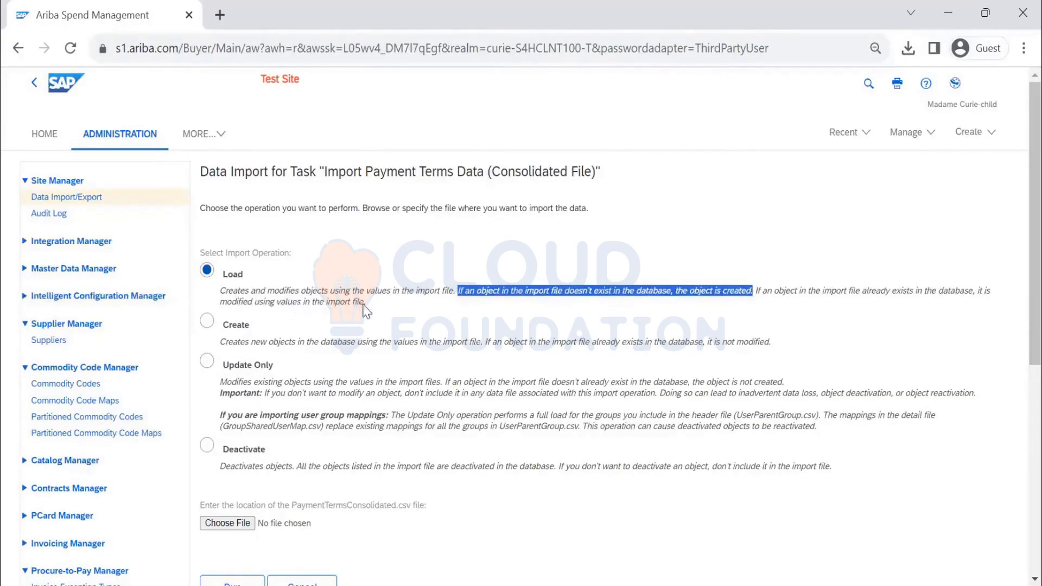
pyautogui.moveTo(367, 303); pyautogui.dragTo(221, 296)
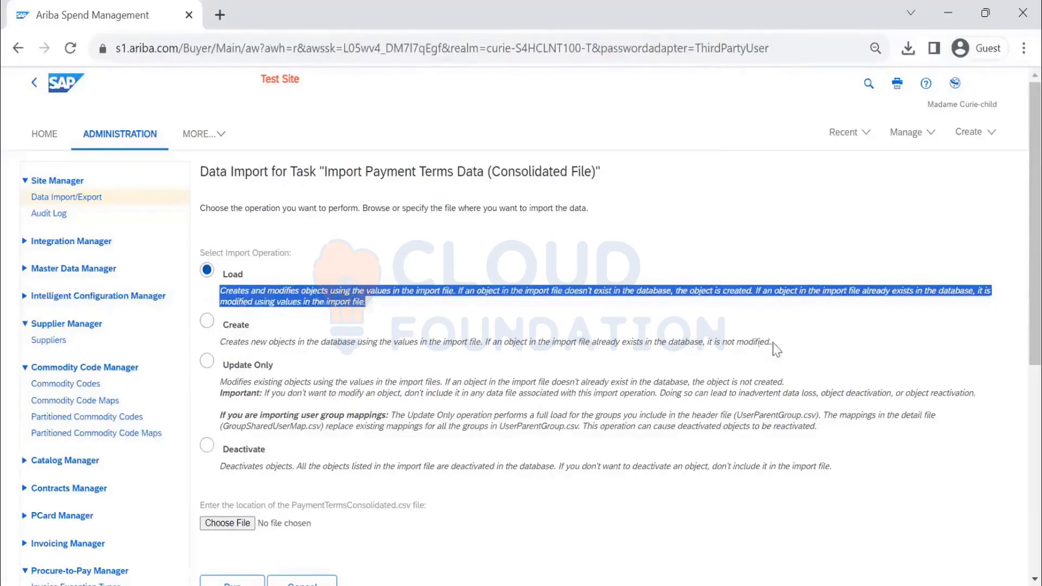
pyautogui.moveTo(777, 351); pyautogui.dragTo(250, 331)
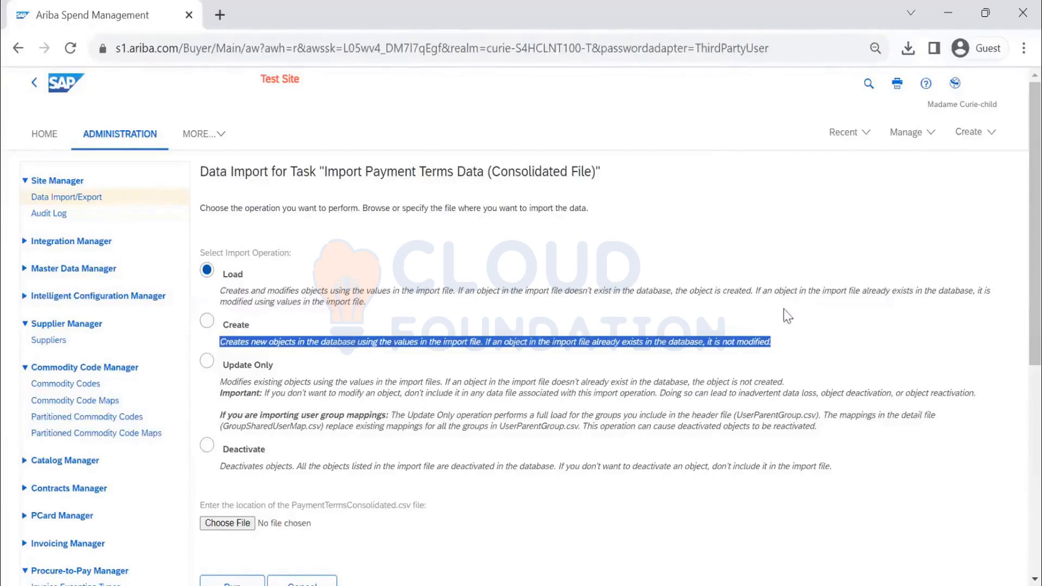
pyautogui.scroll(-2, 788, 305)
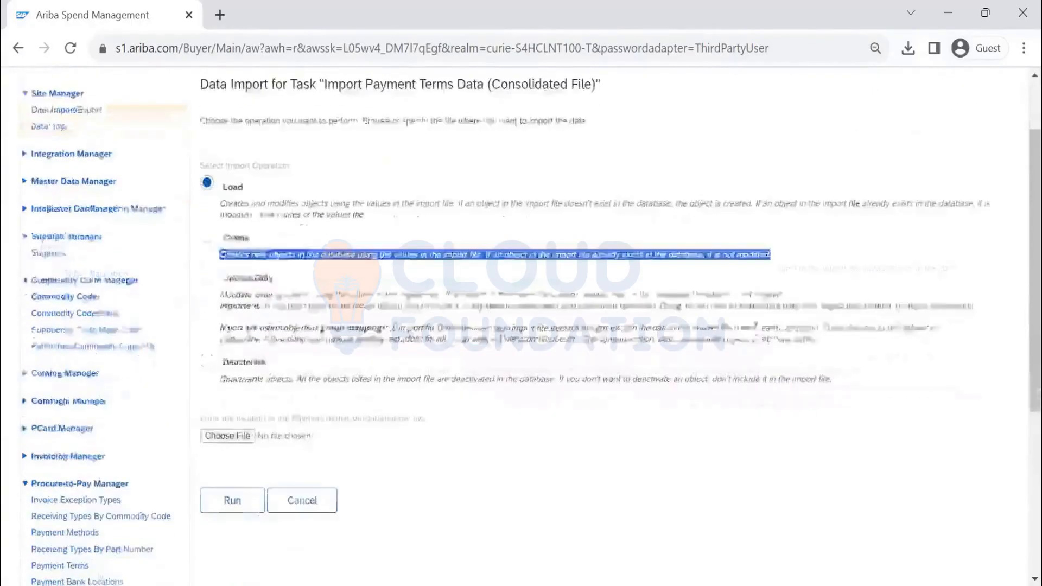
# - Try Update Only and Deactivate, note the PaymentTermsConsolidated.csv file, then cancel the import
pyautogui.click(249, 277)
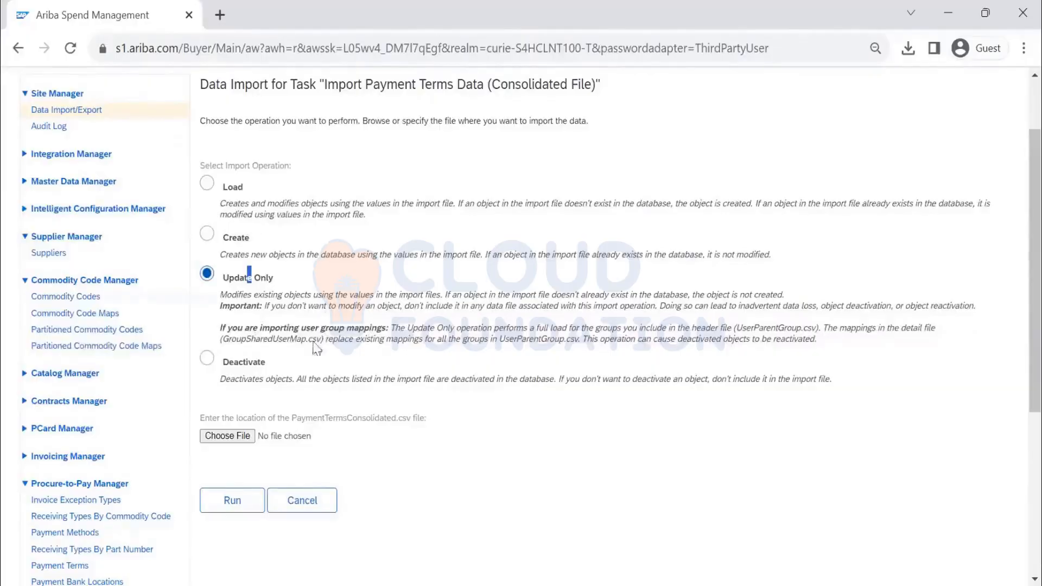
pyautogui.click(244, 363)
pyautogui.moveTo(292, 417); pyautogui.dragTo(444, 424)
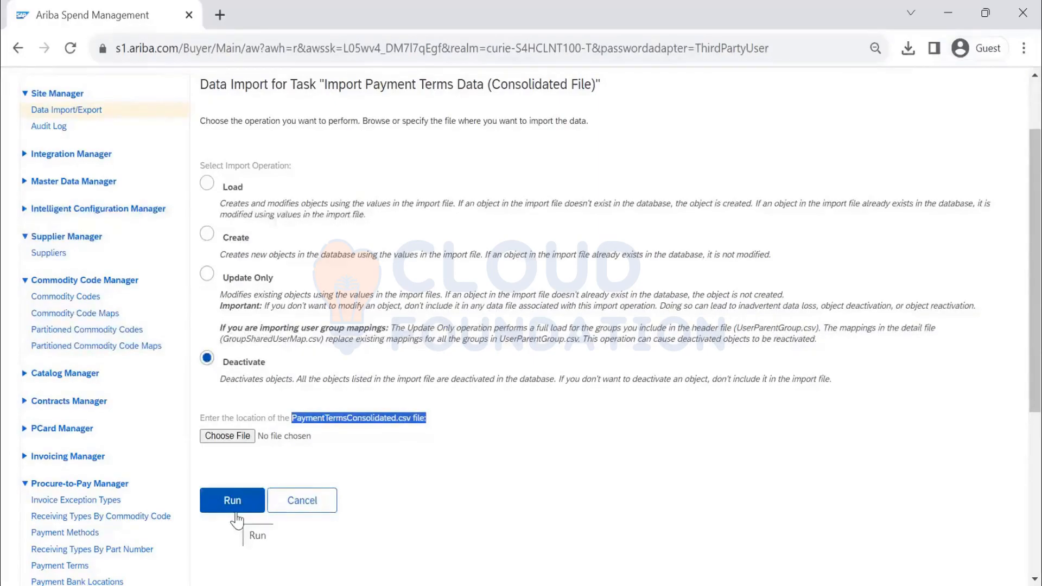
pyautogui.click(298, 498)
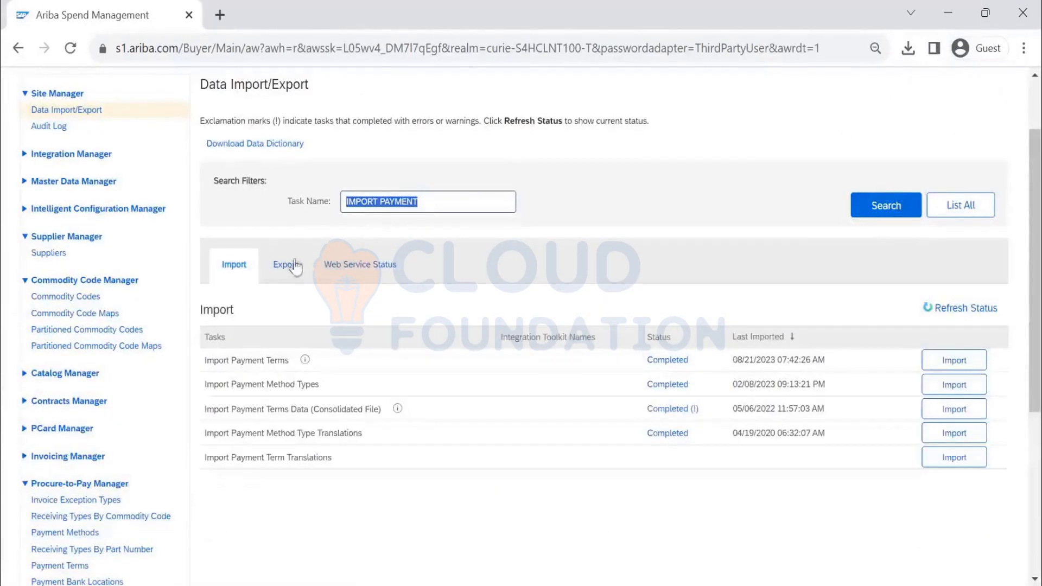
# - On the Export tab, search EXPORT PAYMENT and start Export Payment Terms (Consolidated File)
pyautogui.click(286, 264)
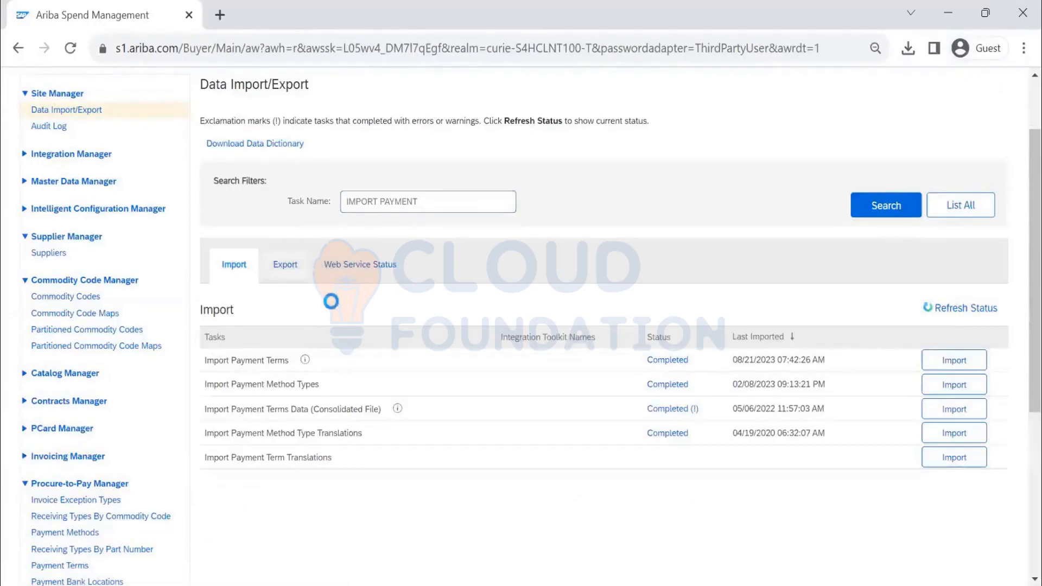
pyautogui.click(899, 217)
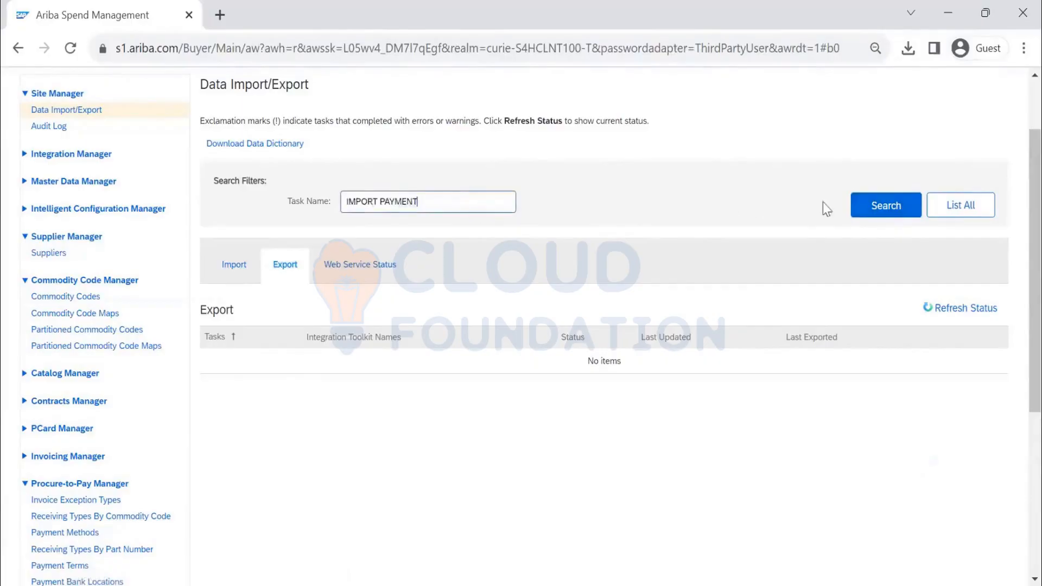
pyautogui.click(871, 209)
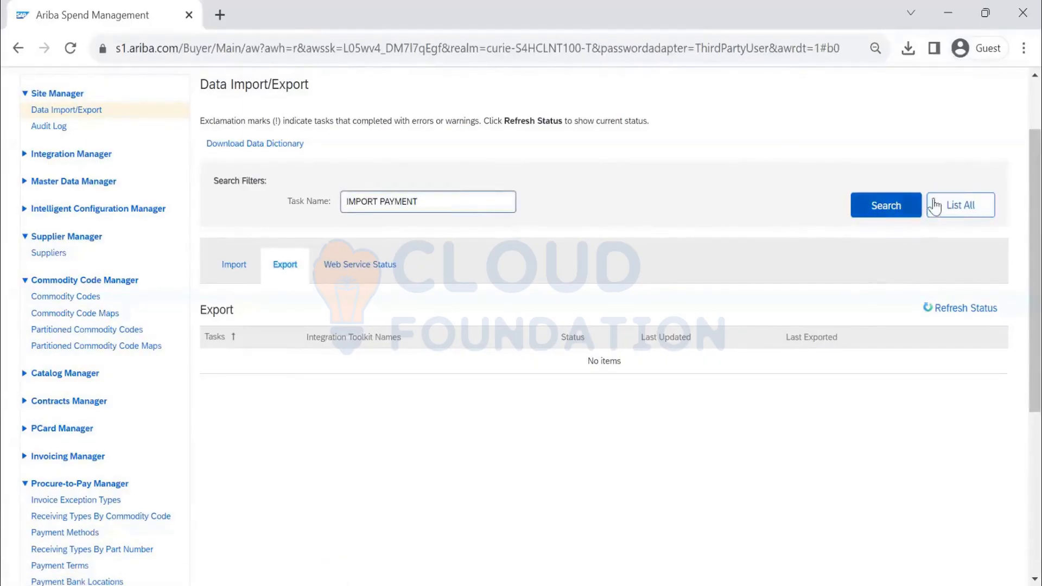
pyautogui.doubleClick(366, 203)
pyautogui.press('BackSpace')
pyautogui.write('EXPORT')
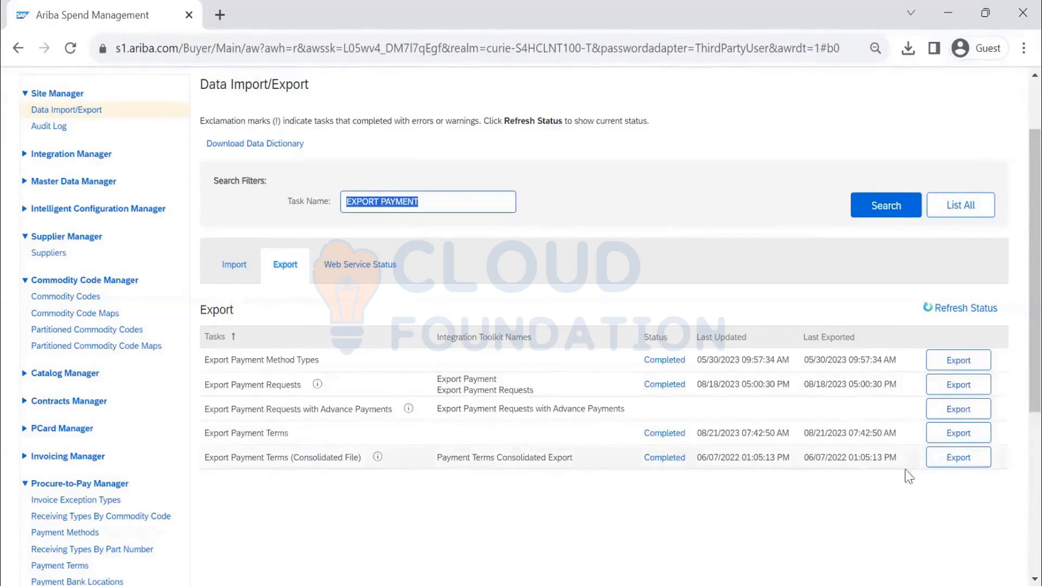
pyautogui.click(960, 464)
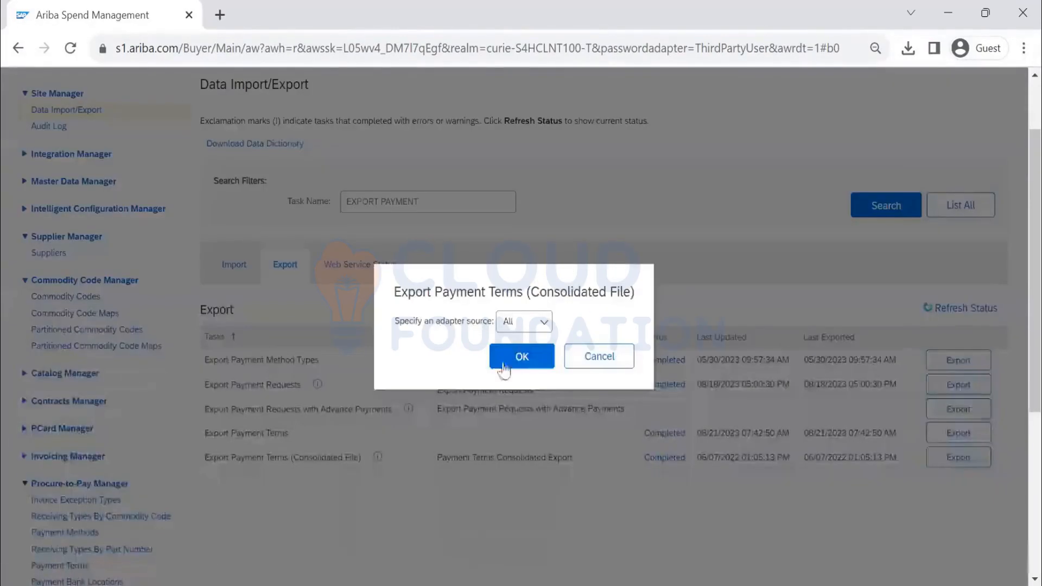
# - Export for all adapter sources, save PaymentTermsConsolidatedExport to Downloads, and open it
pyautogui.press('Return')
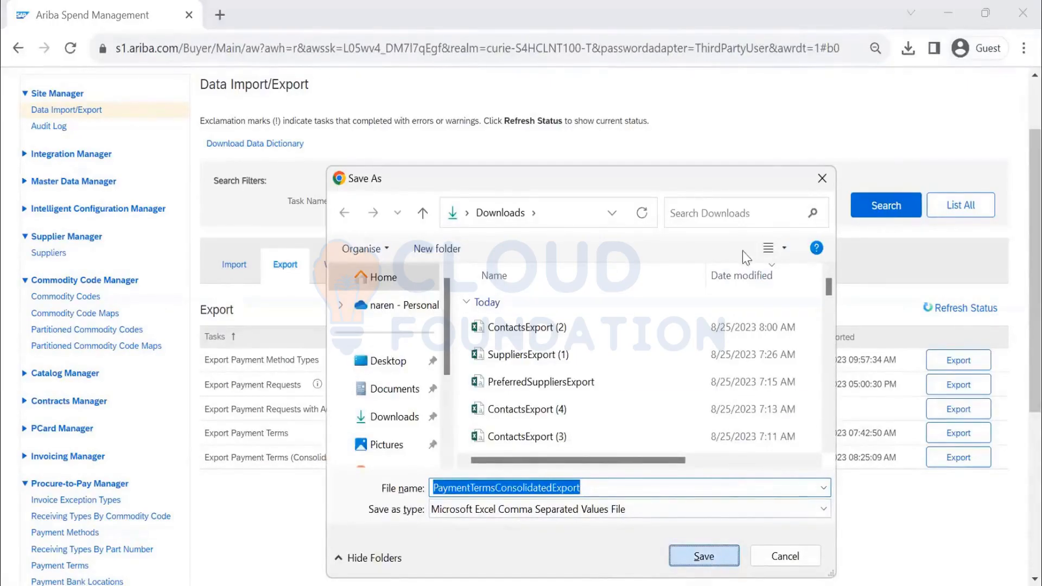
pyautogui.press('Return')
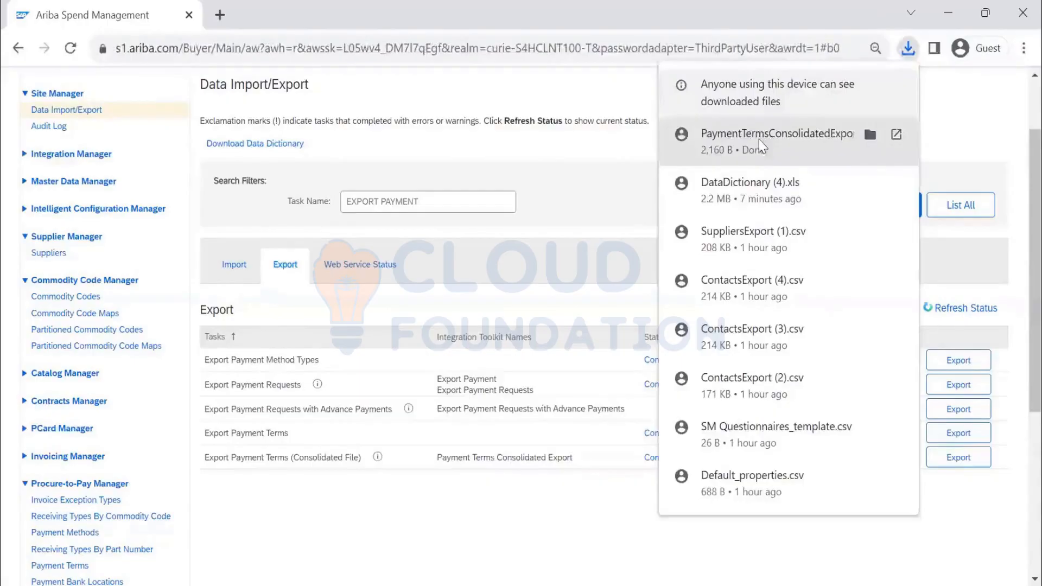
pyautogui.click(756, 143)
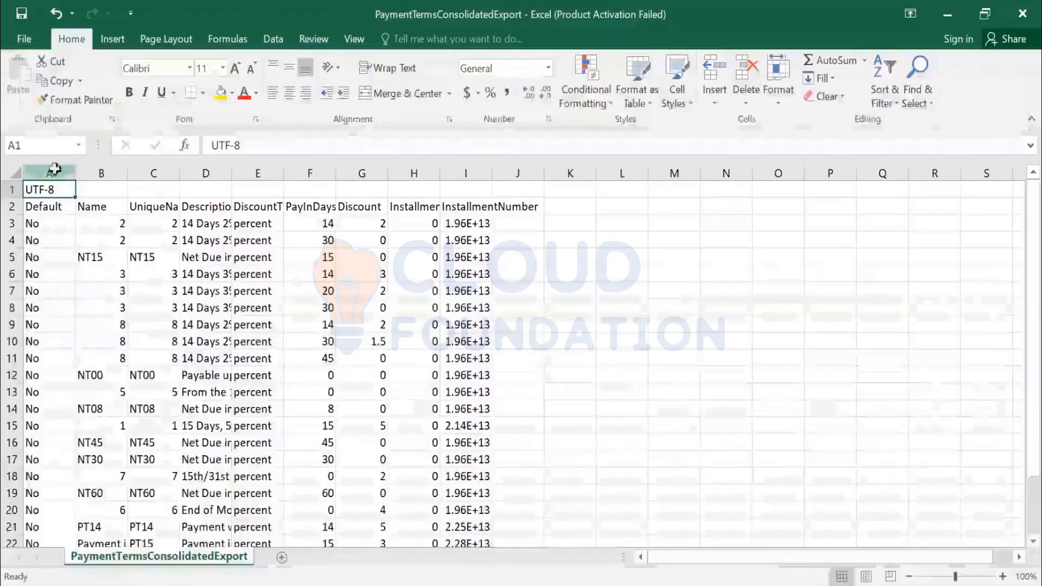
# - Auto-fit columns A through I and left-align the Name column B
pyautogui.click(62, 173)
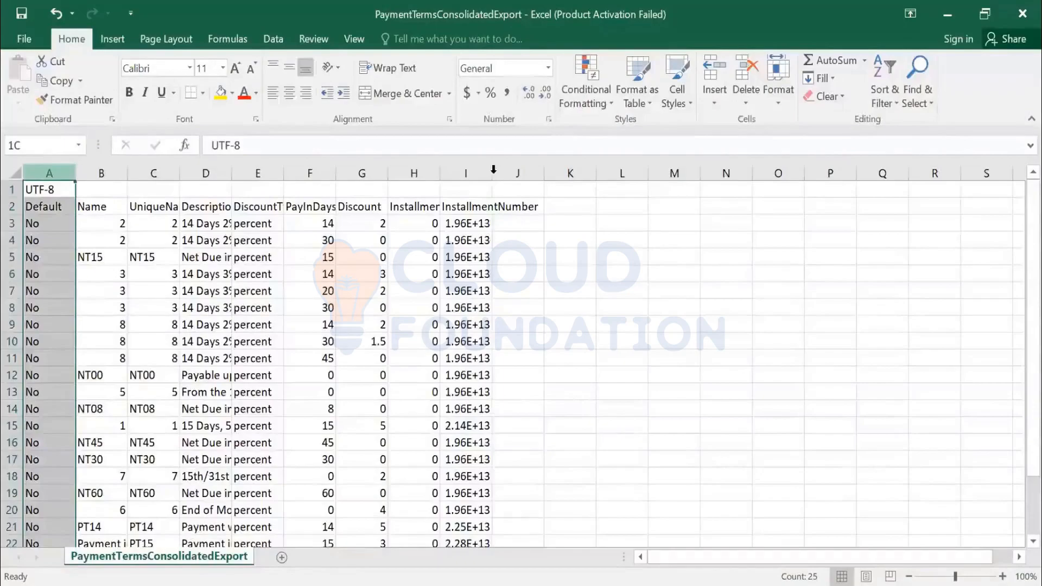
pyautogui.moveTo(62, 173); pyautogui.dragTo(478, 171)
pyautogui.doubleClick(494, 170)
pyautogui.click(133, 174)
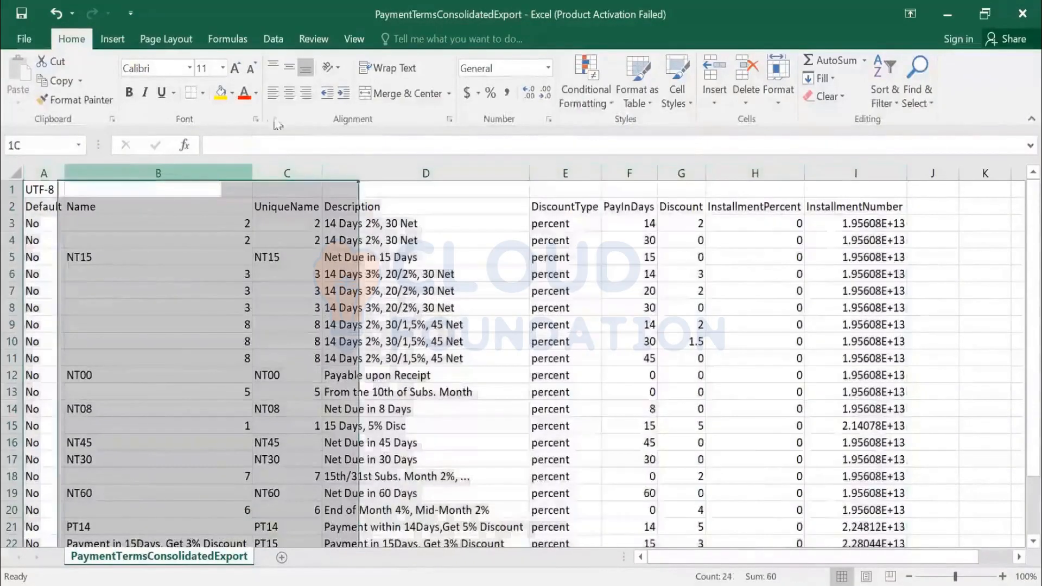
pyautogui.click(273, 93)
# - Review the export's headers from Default and Name through InstallmentNumber
pyautogui.click(163, 209)
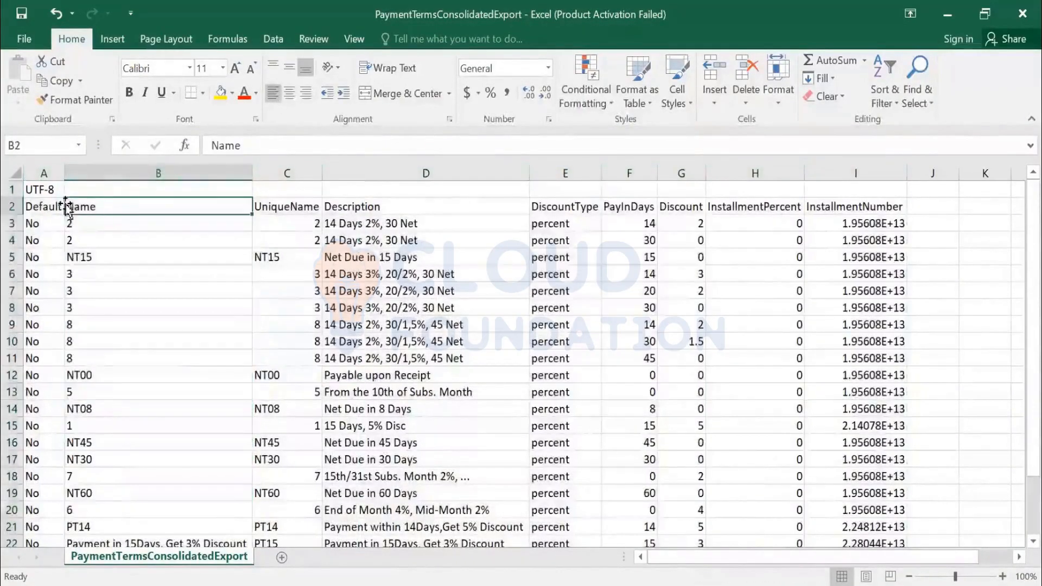
pyautogui.click(61, 206)
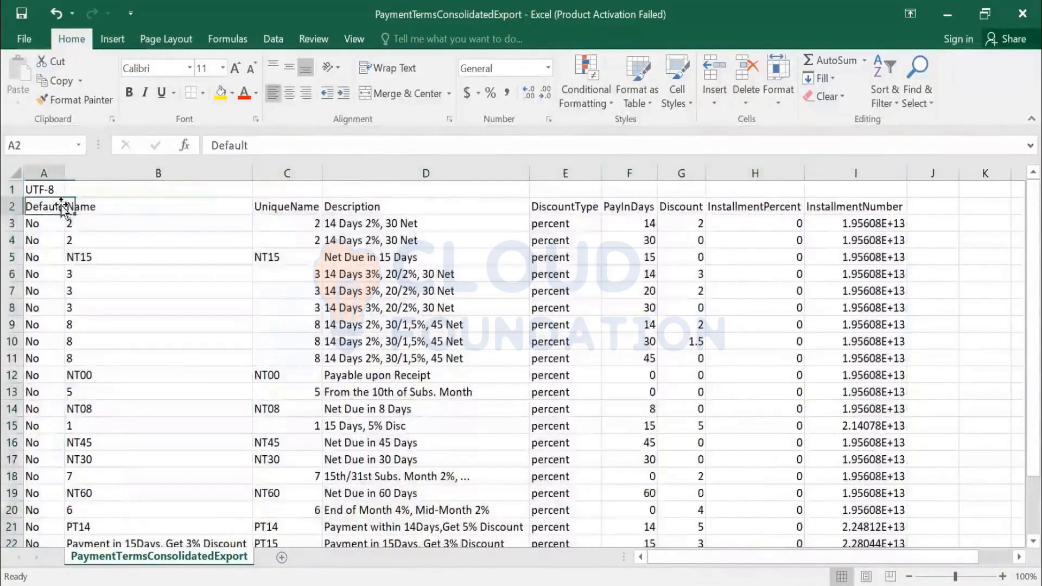
pyautogui.click(124, 209)
pyautogui.click(274, 207)
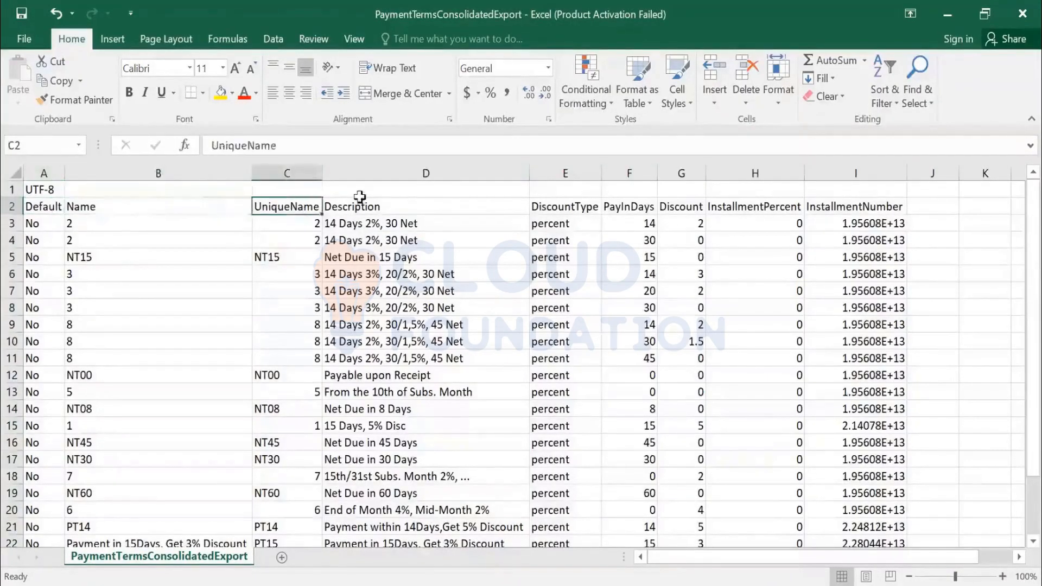
pyautogui.click(356, 204)
pyautogui.click(545, 204)
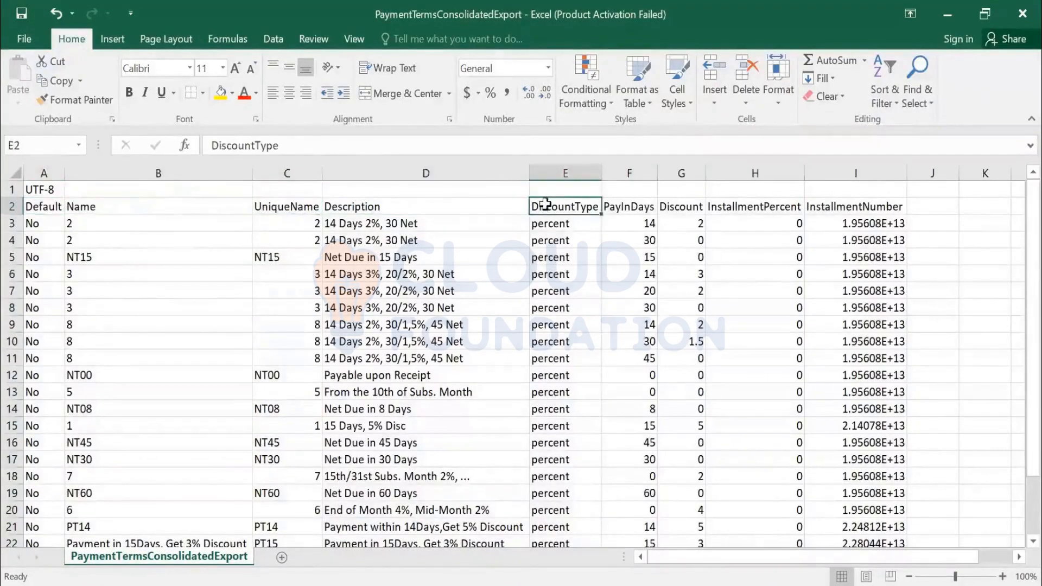
pyautogui.click(628, 212)
pyautogui.click(685, 206)
pyautogui.click(760, 207)
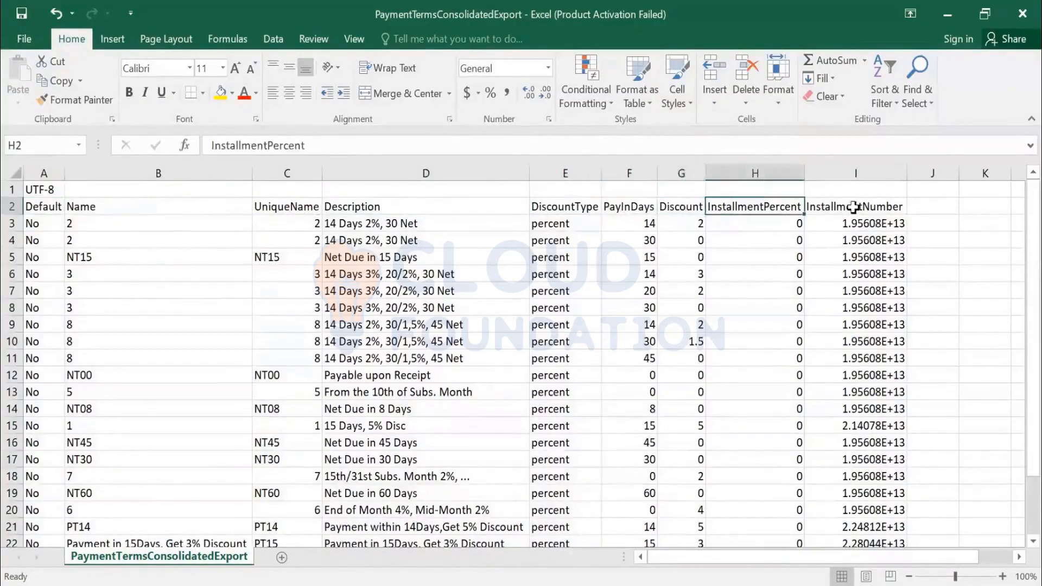
pyautogui.click(854, 208)
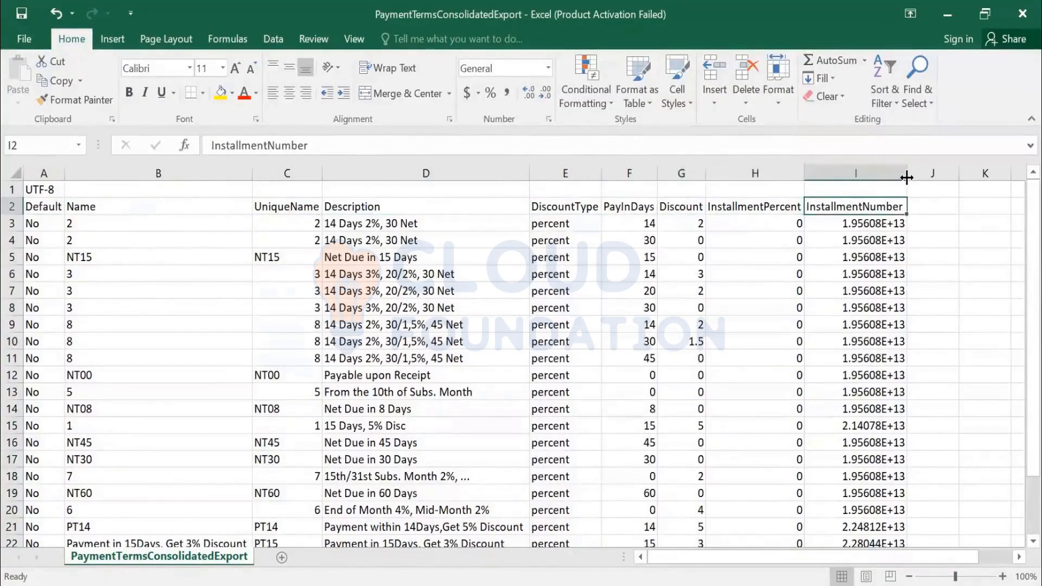
# - Give InstallmentNumber column I the custom number format 0, then return to DataDictionary
pyautogui.click(880, 172)
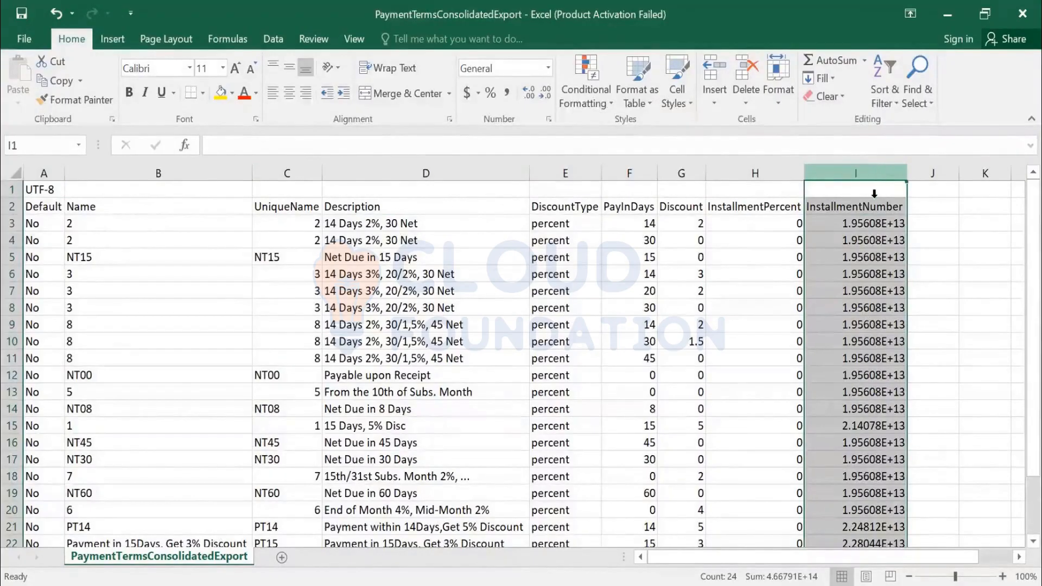
pyautogui.hotkey('ctrl', '1')
pyautogui.click(42, 247)
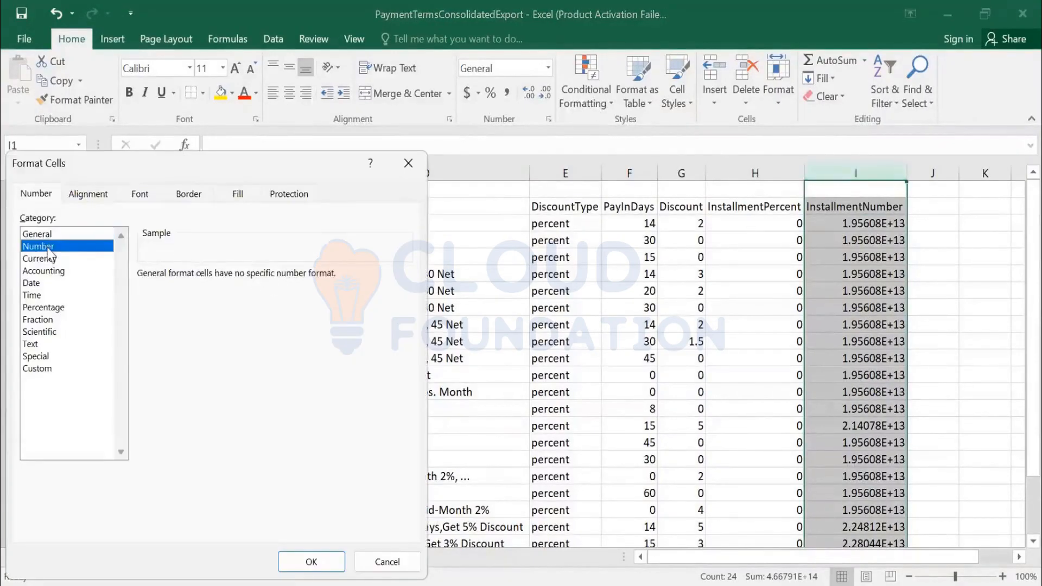
pyautogui.click(37, 369)
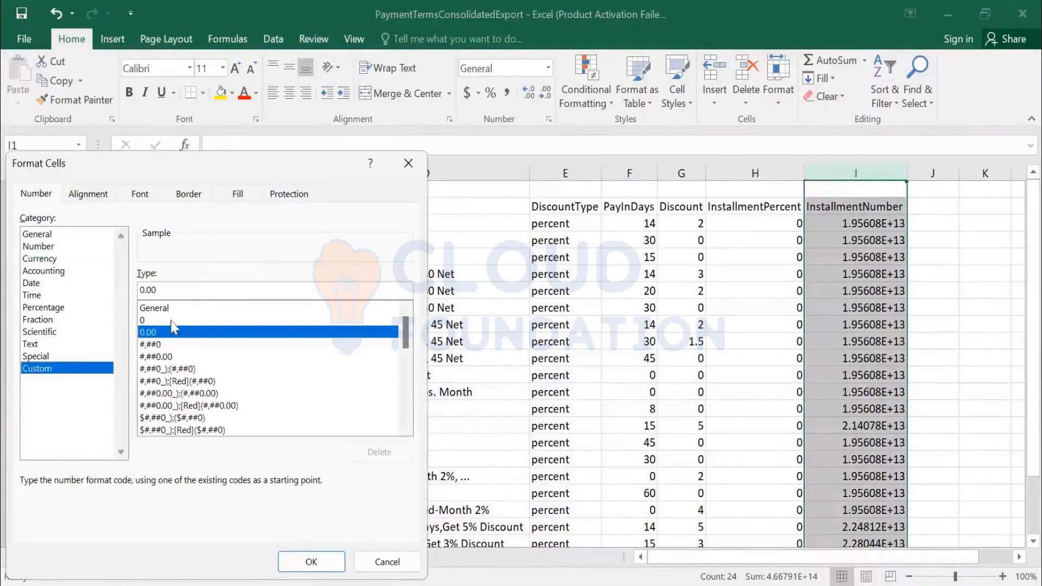
pyautogui.doubleClick(164, 296)
pyautogui.write('0')
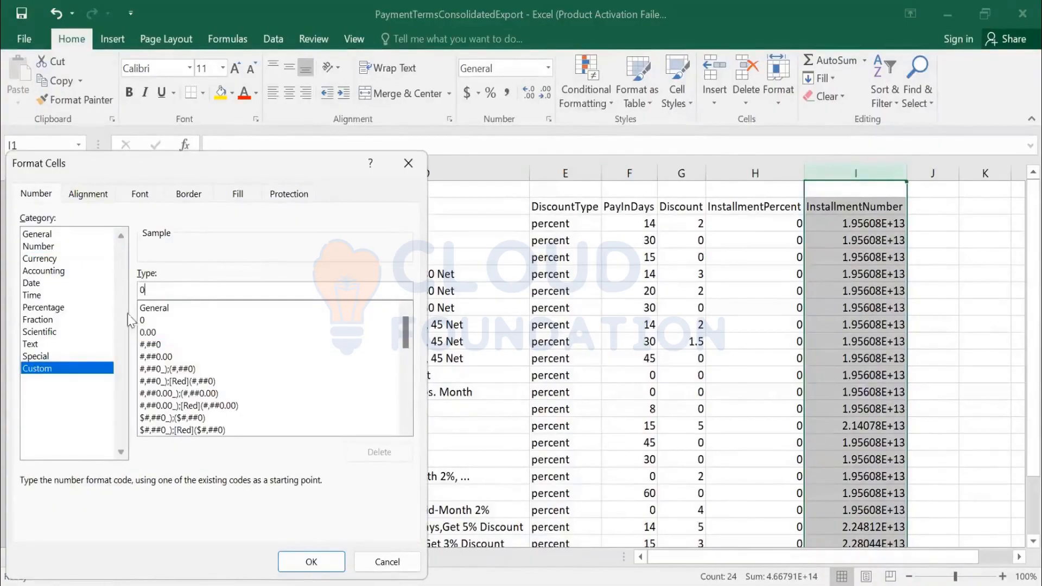
pyautogui.press('Return')
pyautogui.click(798, 308)
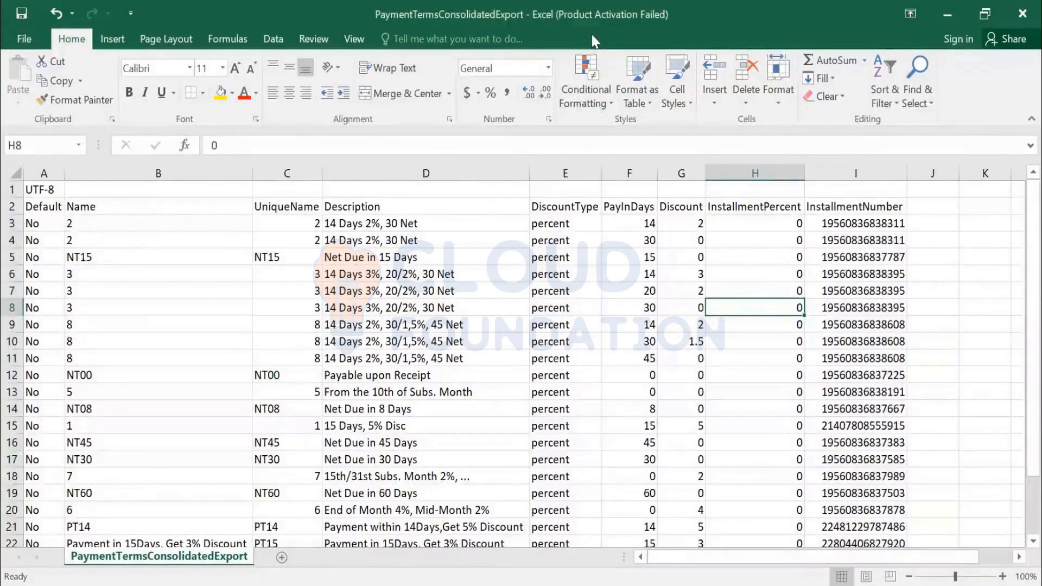
pyautogui.hotkey('alt', 'Tab')
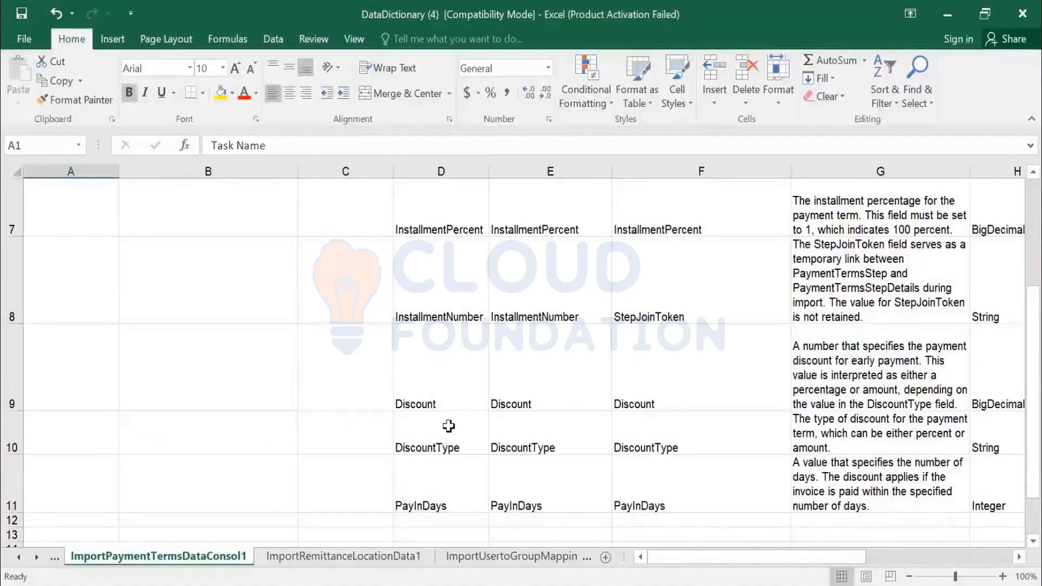
# - Activate the Indexes sheet from the workbook's sheet list and scroll down
pyautogui.rightClick(48, 565)
pyautogui.click(57, 536)
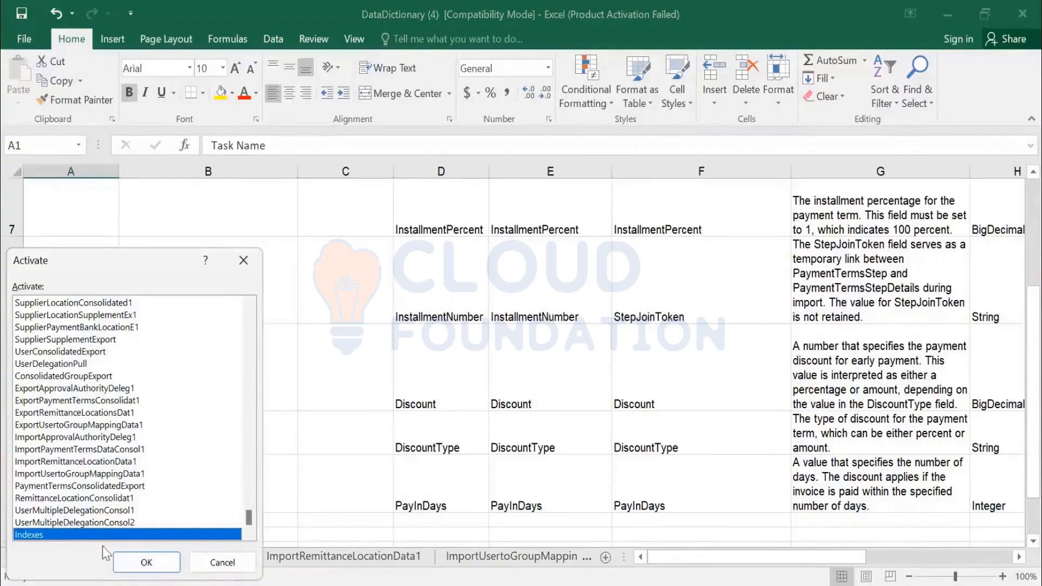
pyautogui.click(145, 562)
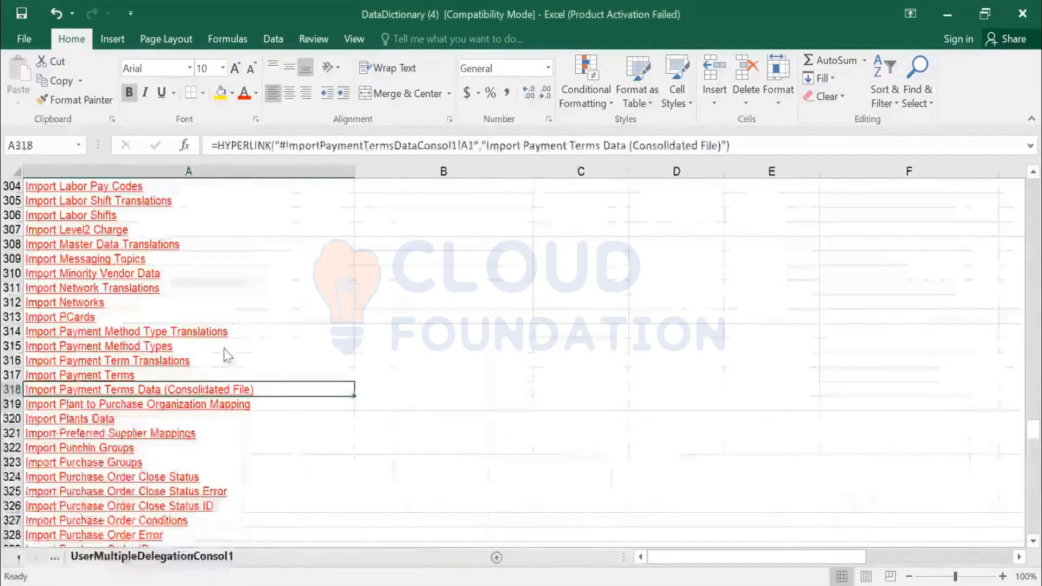
pyautogui.scroll(-6, 226, 358)
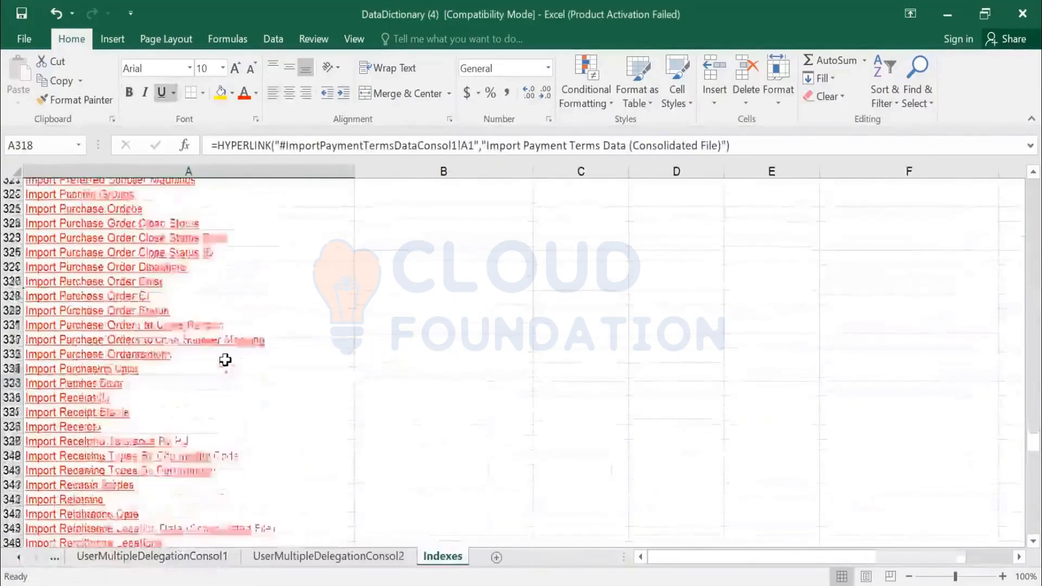
pyautogui.scroll(-2, 226, 360)
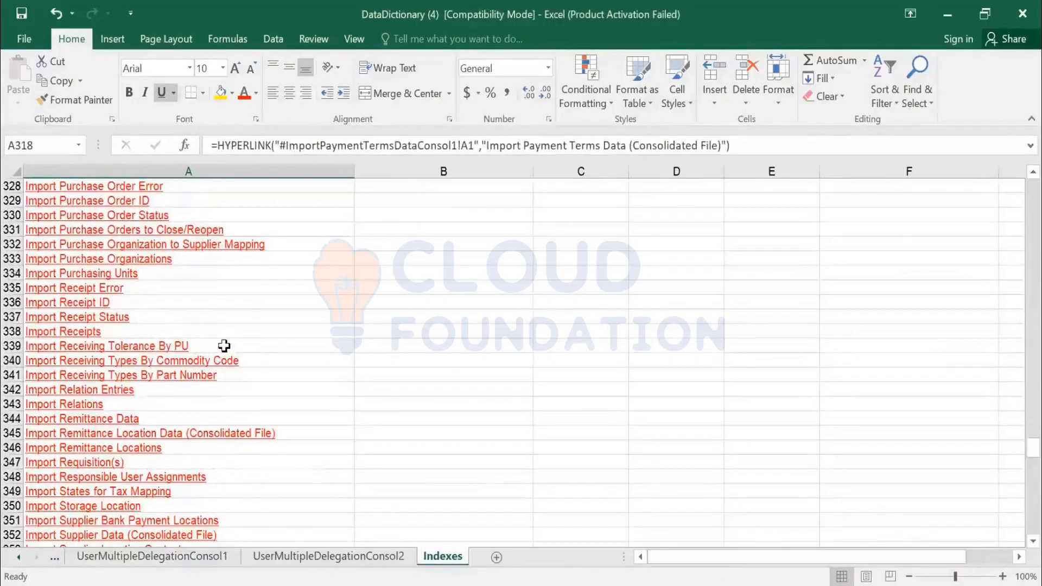
# - Find USER in the Indexes list and follow the Import User Data (Consolidated File) link
pyautogui.hotkey('ctrl', 'f')
pyautogui.write('USER')
pyautogui.press('Return')
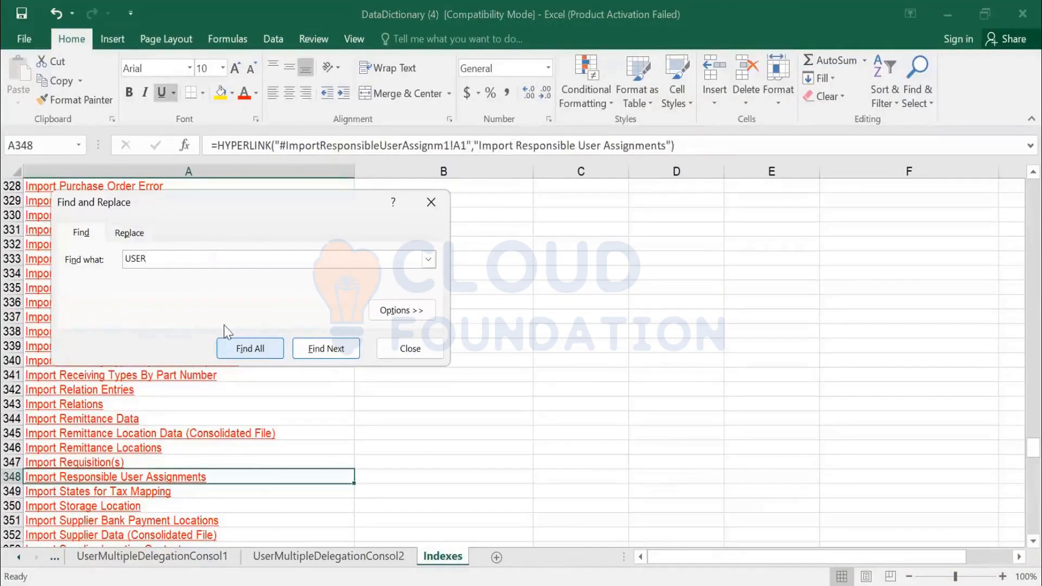
pyautogui.press('Return')
pyautogui.press('Escape')
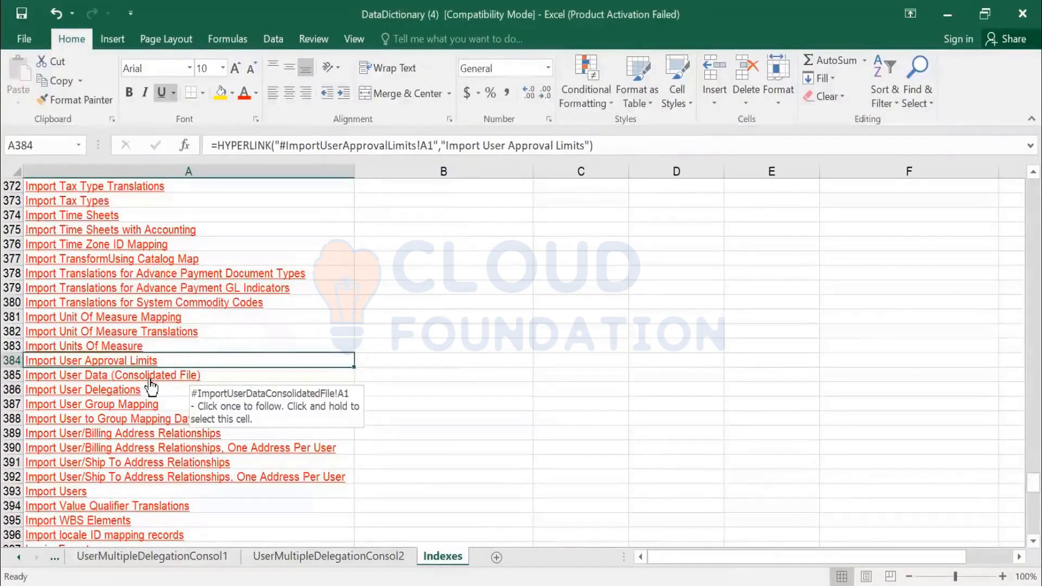
pyautogui.click(148, 380)
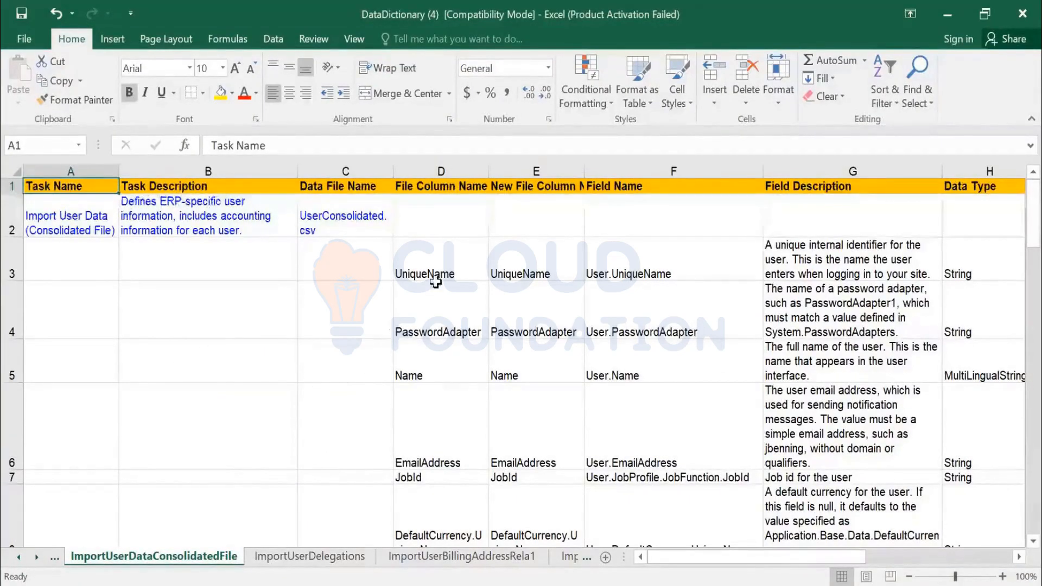
# - Review the first column names: UniqueName, PasswordAdapter, Name and EmailAddress in D3:D6
pyautogui.click(426, 311)
pyautogui.click(444, 261)
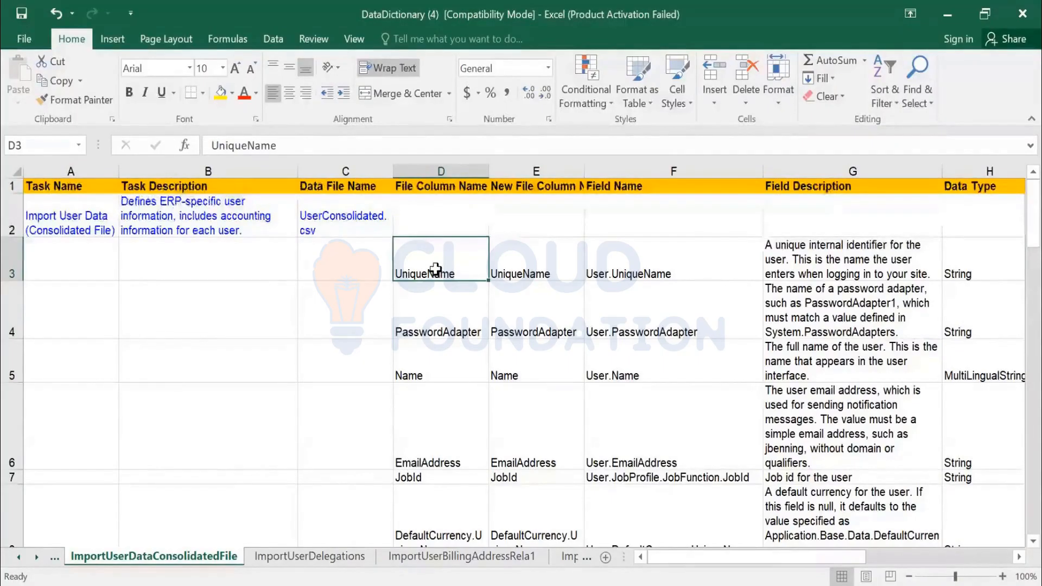
pyautogui.click(467, 322)
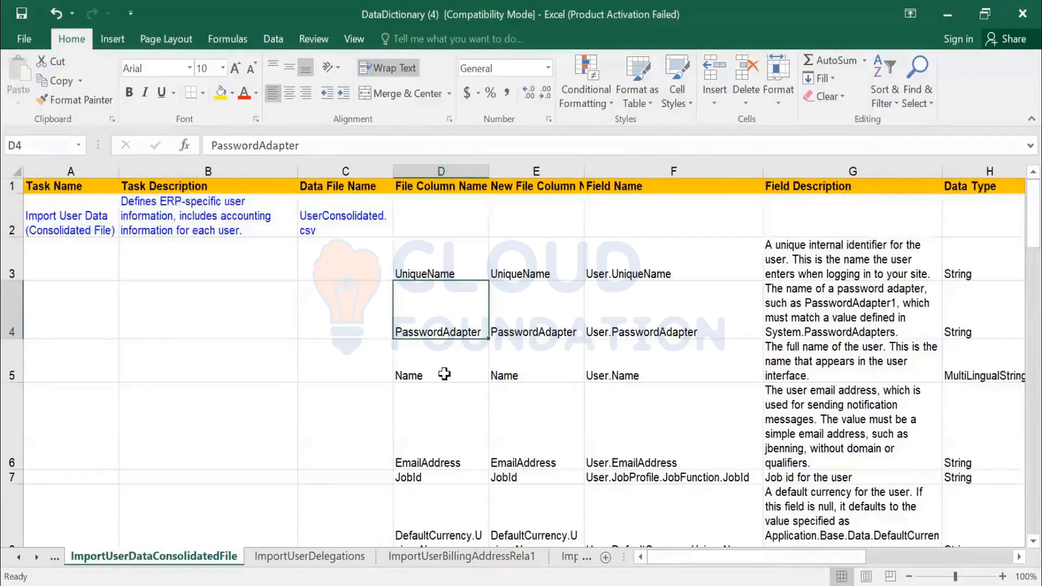
pyautogui.click(411, 375)
pyautogui.click(460, 450)
pyautogui.scroll(-2, 461, 450)
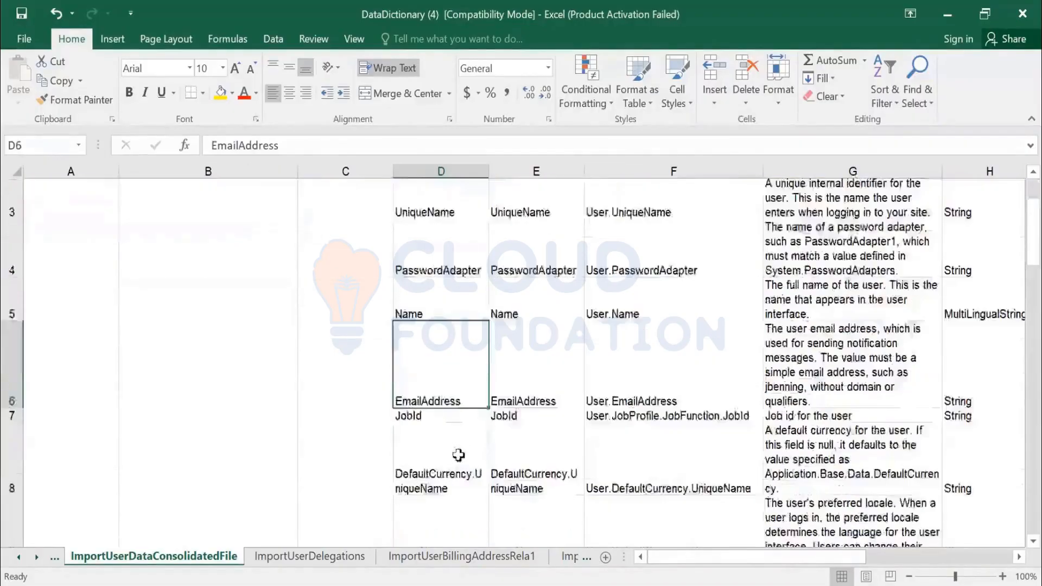
pyautogui.scroll(2, 456, 291)
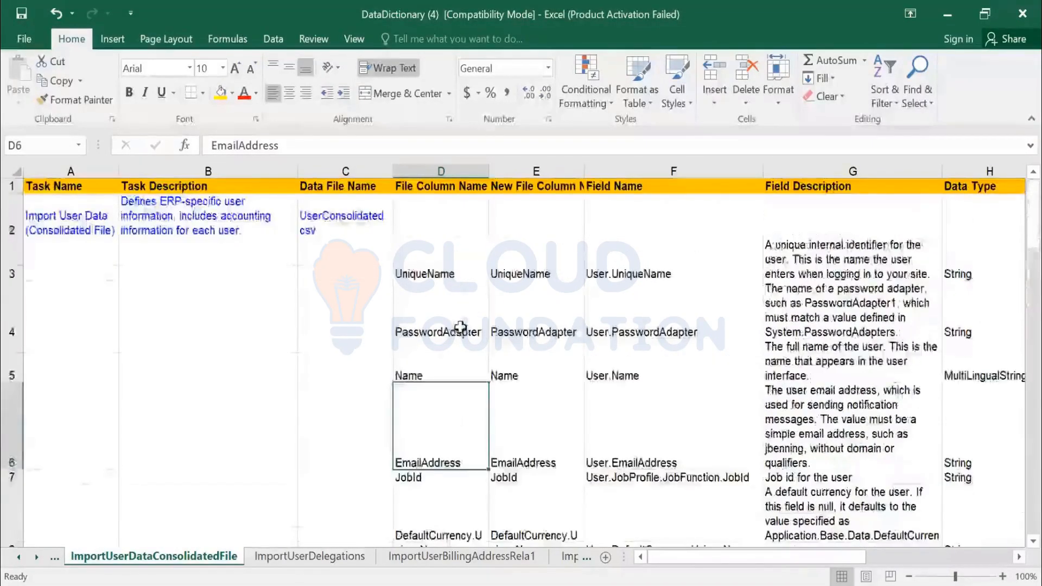
pyautogui.scroll(-3, 464, 337)
pyautogui.scroll(-2, 466, 344)
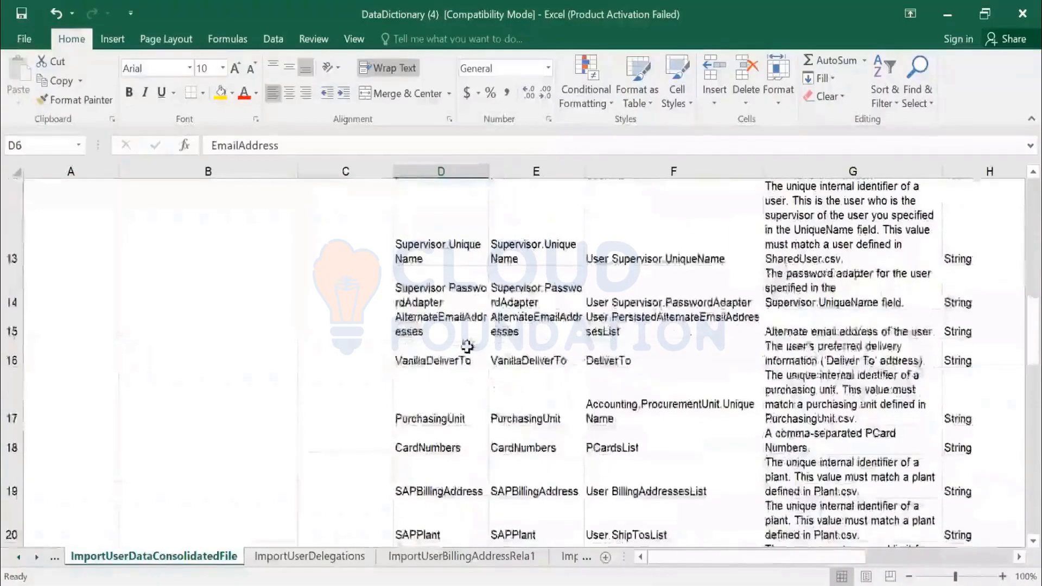
# - Review further columns from Supervisor.UniqueName and PurchasingUnit through SAPCostCenter and D23:D27
pyautogui.click(444, 244)
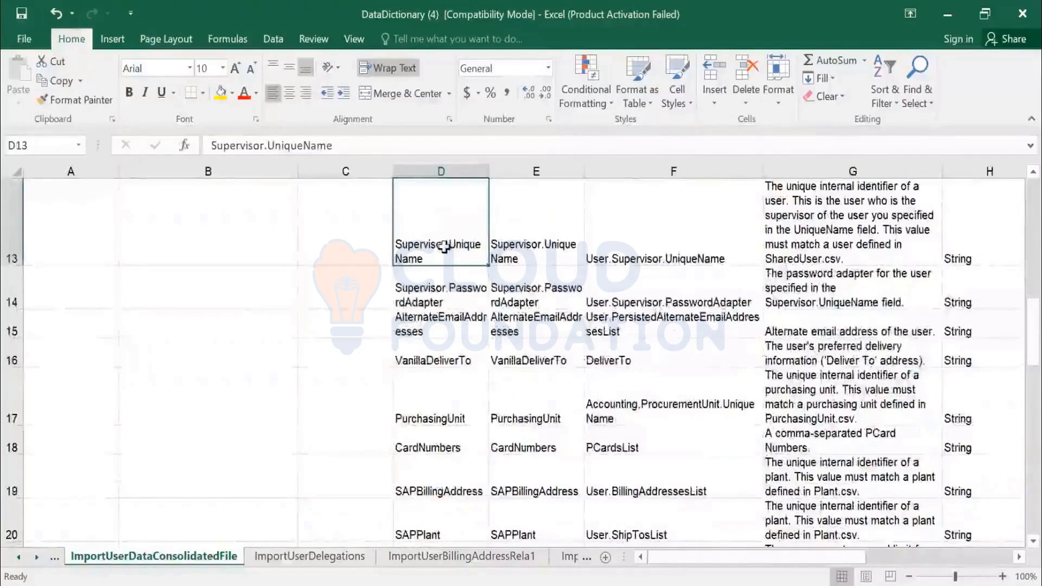
pyautogui.scroll(4, 443, 252)
pyautogui.scroll(-3, 459, 277)
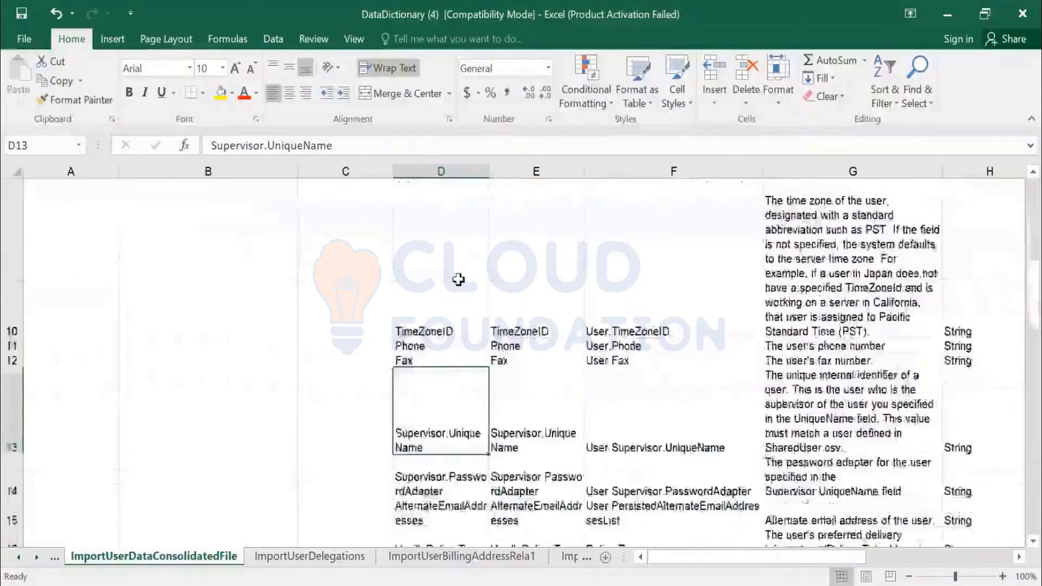
pyautogui.scroll(-2, 459, 280)
pyautogui.click(437, 296)
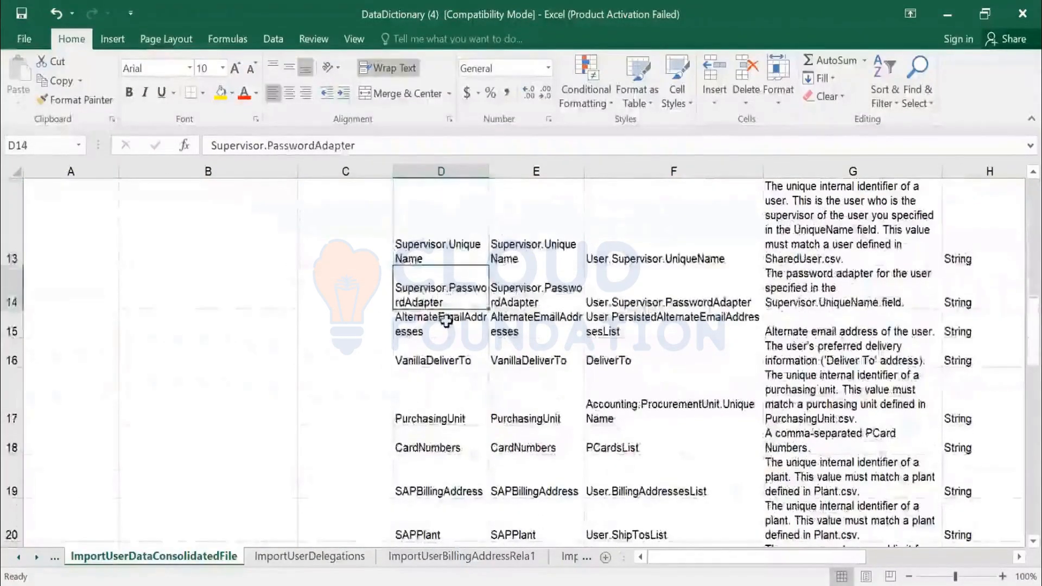
pyautogui.click(446, 322)
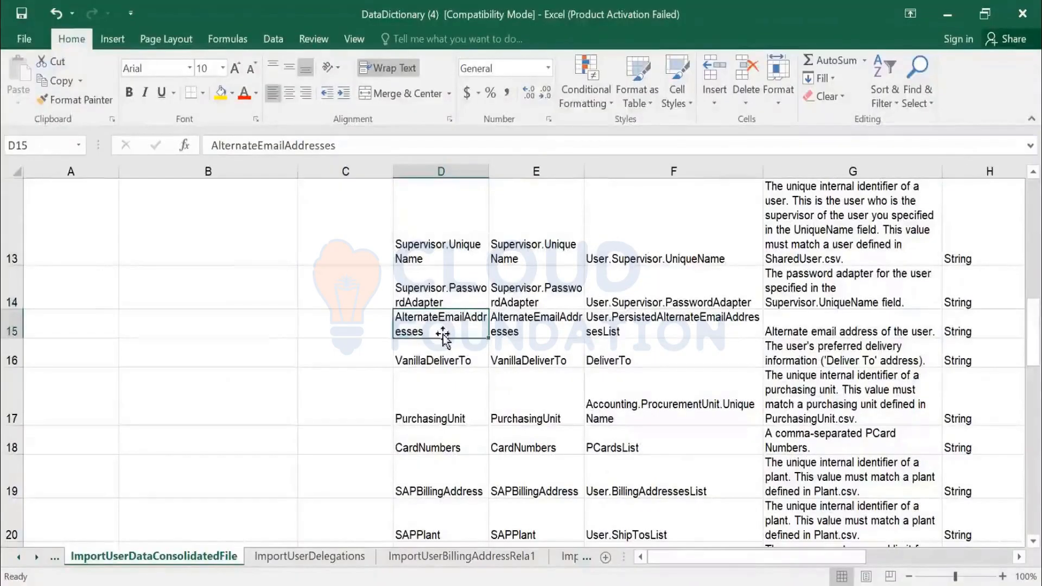
pyautogui.click(440, 403)
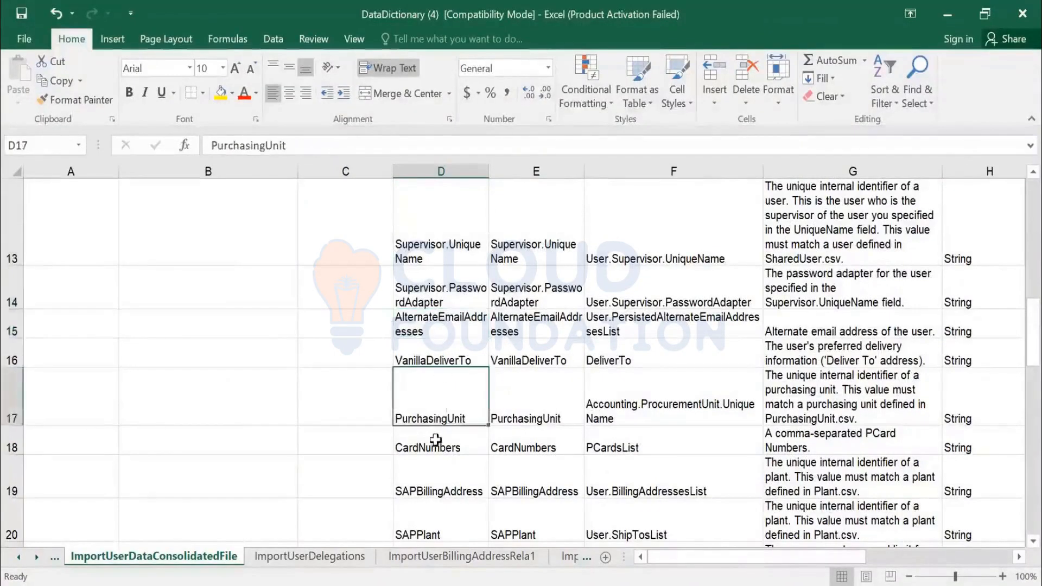
pyautogui.scroll(-1, 435, 440)
pyautogui.scroll(-2, 437, 406)
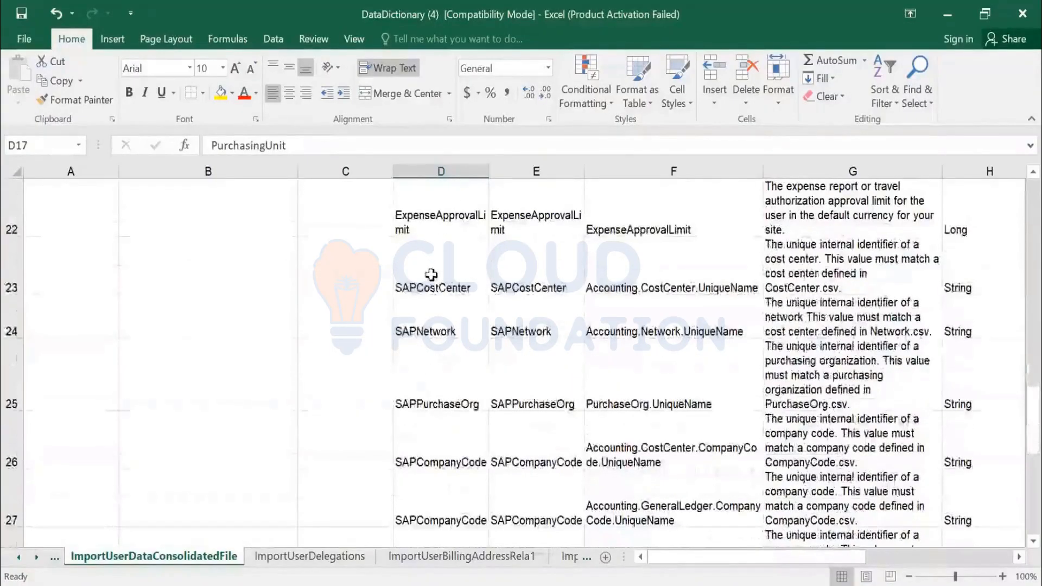
pyautogui.click(435, 287)
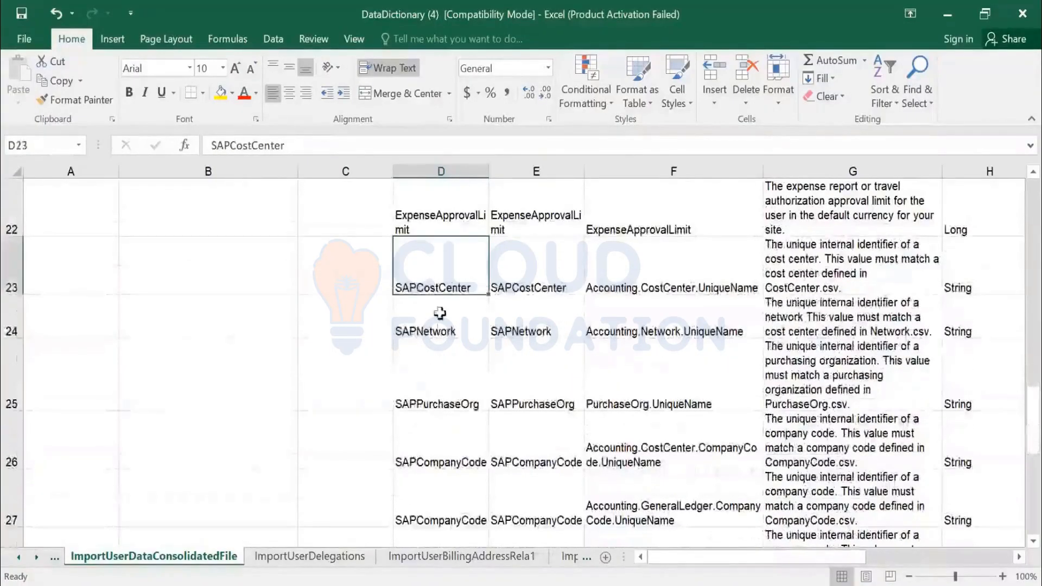
pyautogui.moveTo(440, 313); pyautogui.dragTo(440, 493)
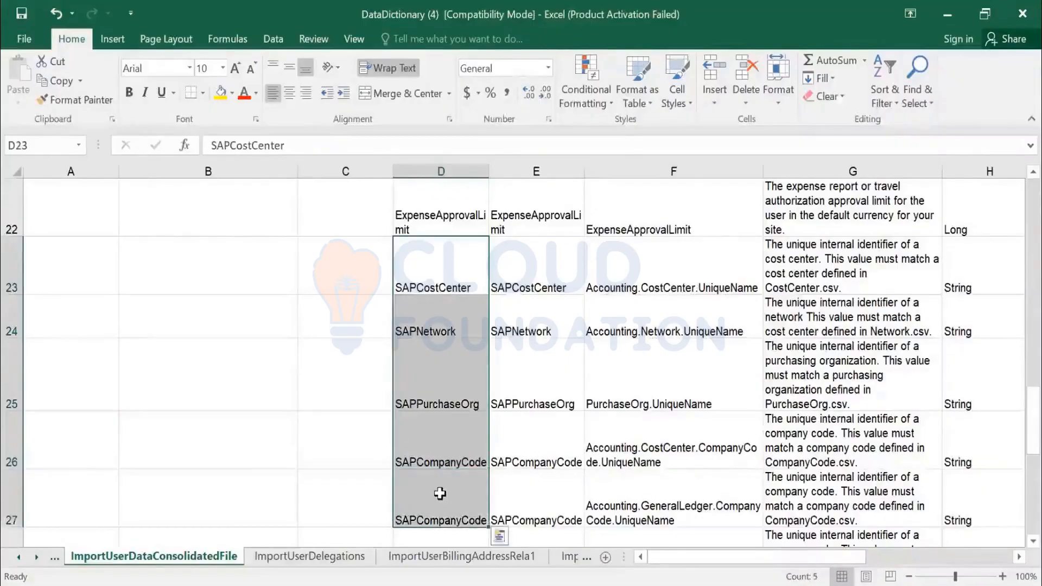
pyautogui.scroll(-2, 462, 461)
pyautogui.scroll(4, 515, 337)
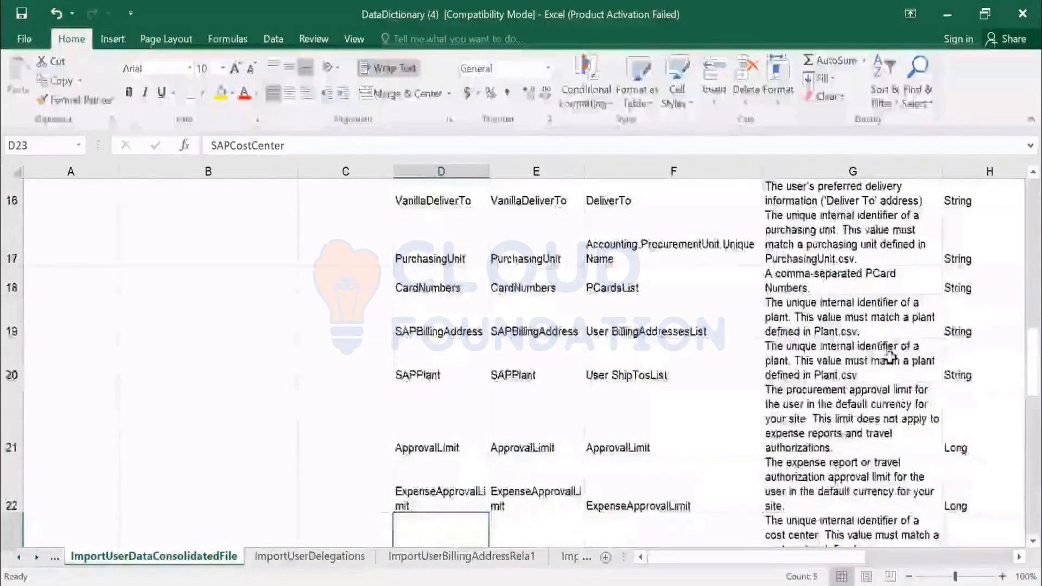
pyautogui.scroll(5, 888, 356)
# - Inspect data types and Required/Allow Null values, like MultiLingualString in H5 and L10:L13
pyautogui.click(949, 368)
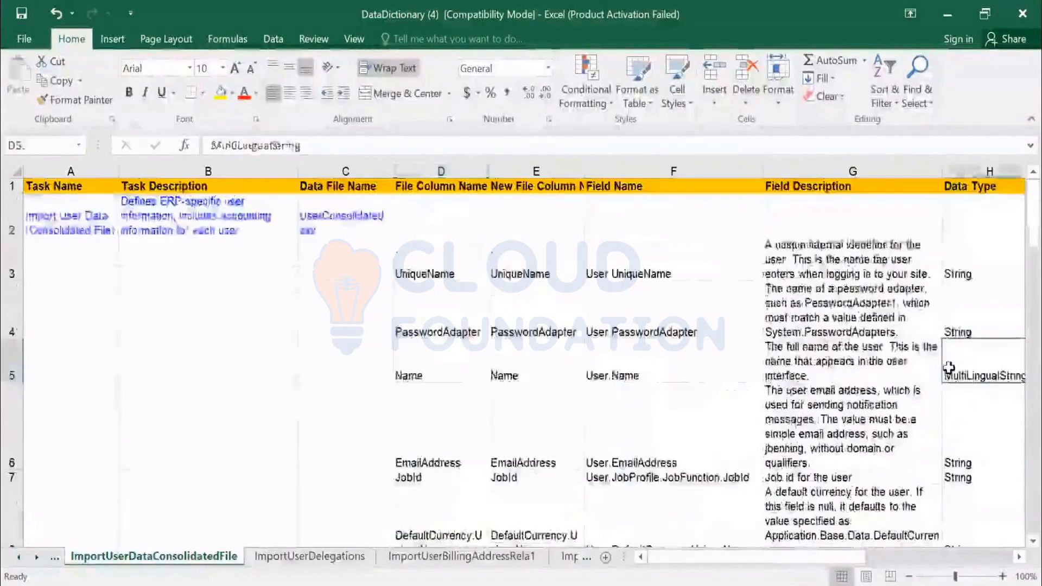
pyautogui.press('Right')
pyautogui.press('Right')
pyautogui.press('Right')
pyautogui.press('Right')
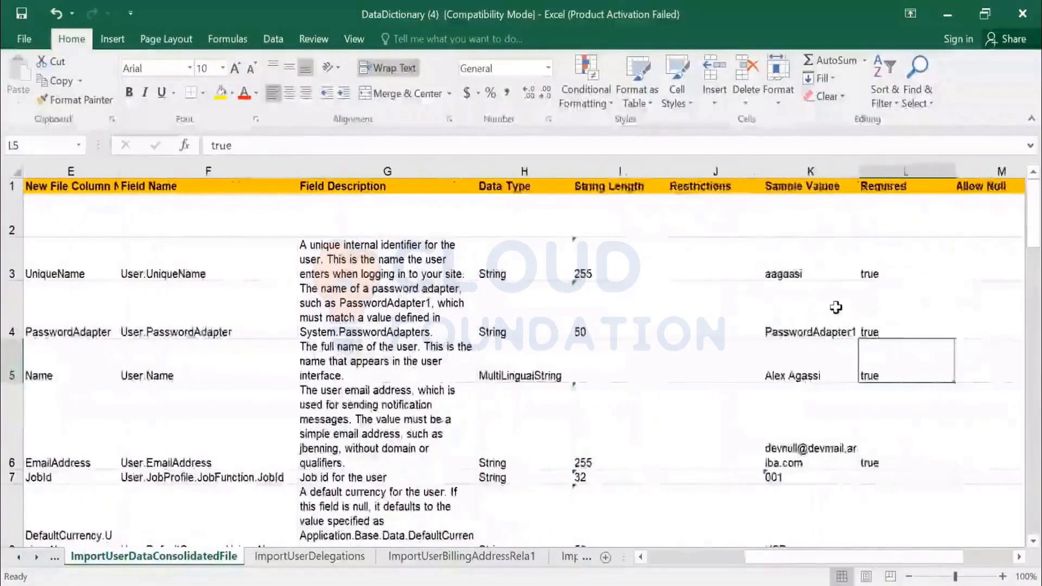
pyautogui.press('Right')
pyautogui.scroll(-5, 826, 315)
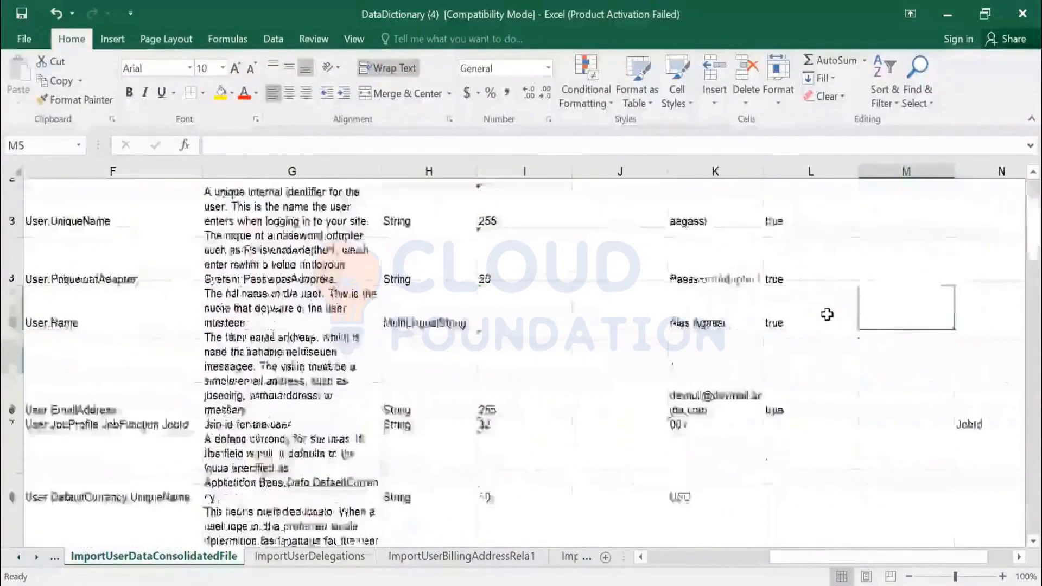
pyautogui.scroll(2, 825, 350)
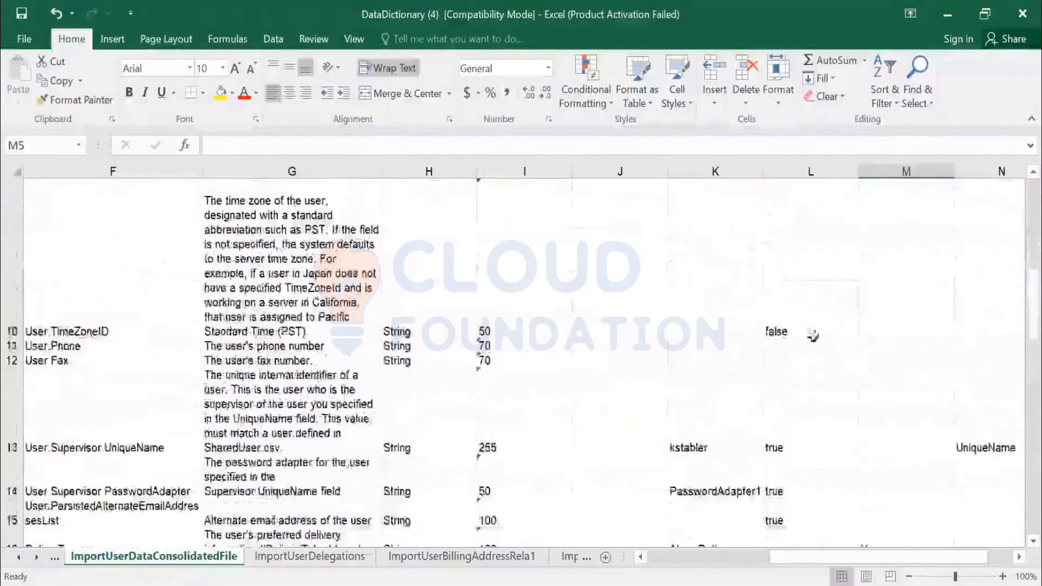
pyautogui.moveTo(807, 323); pyautogui.dragTo(819, 379)
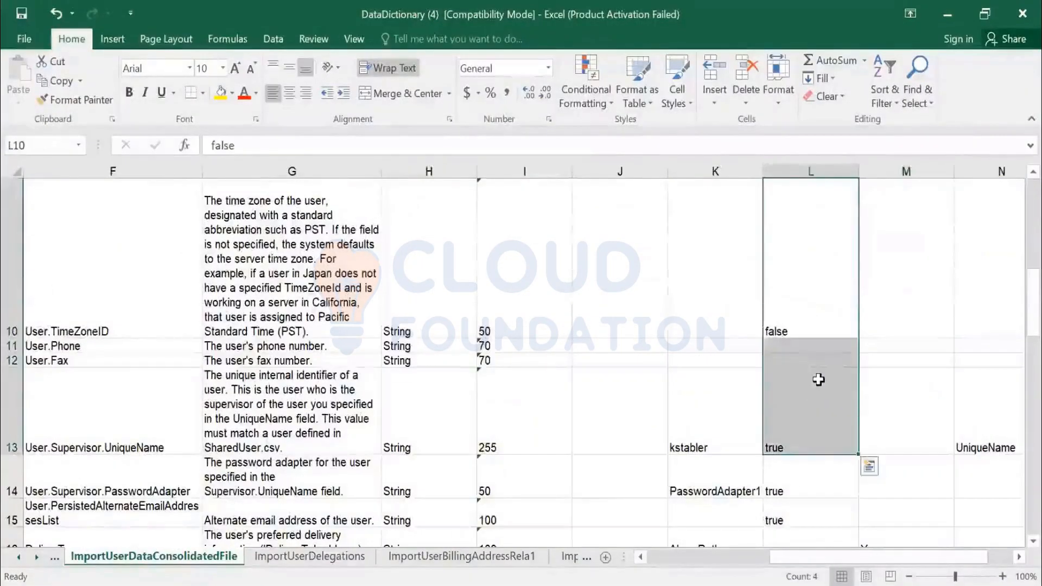
pyautogui.scroll(-5, 819, 379)
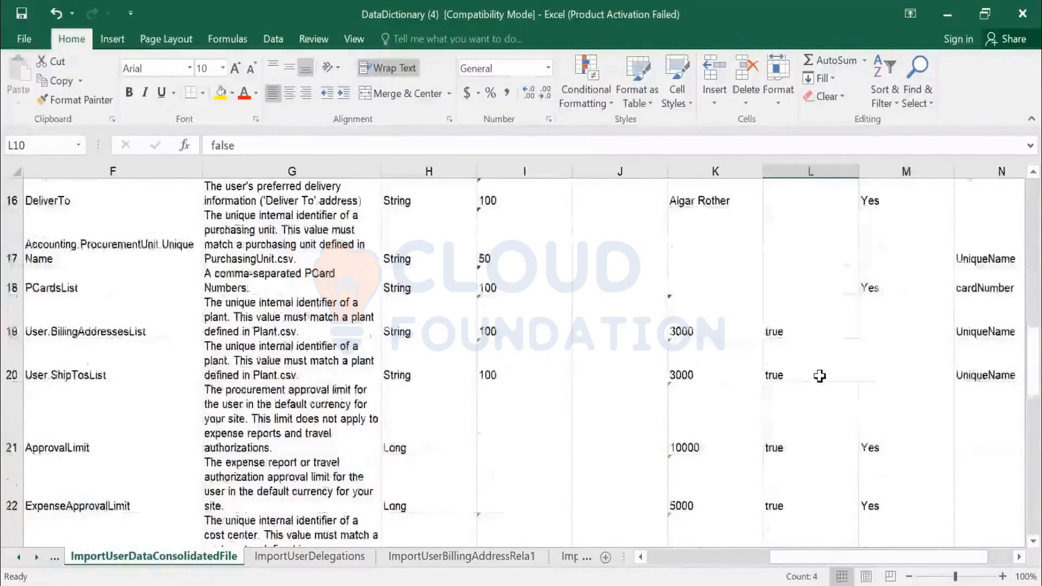
pyautogui.scroll(-3, 820, 378)
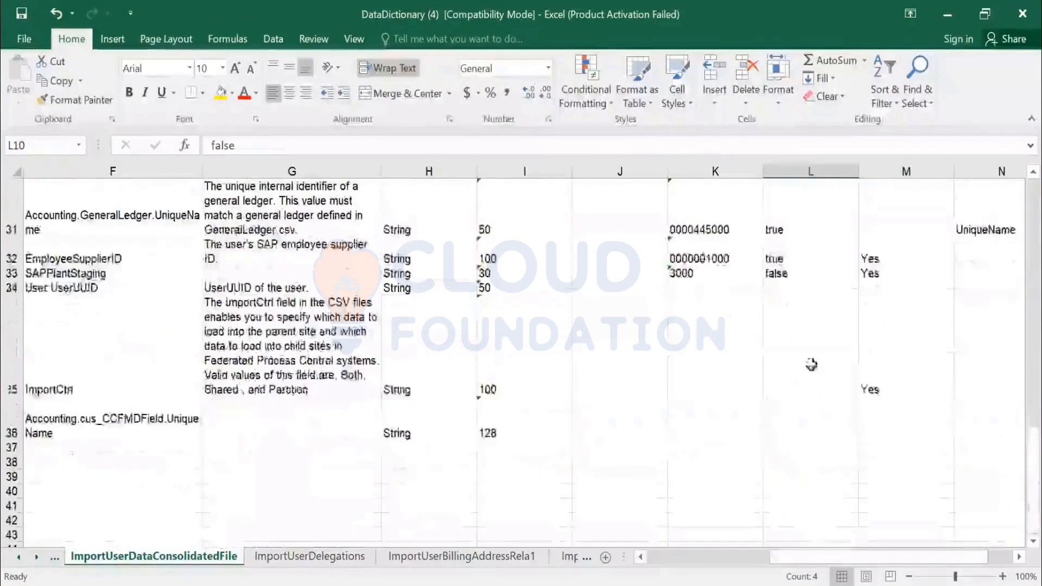
pyautogui.moveTo(812, 365); pyautogui.dragTo(818, 407)
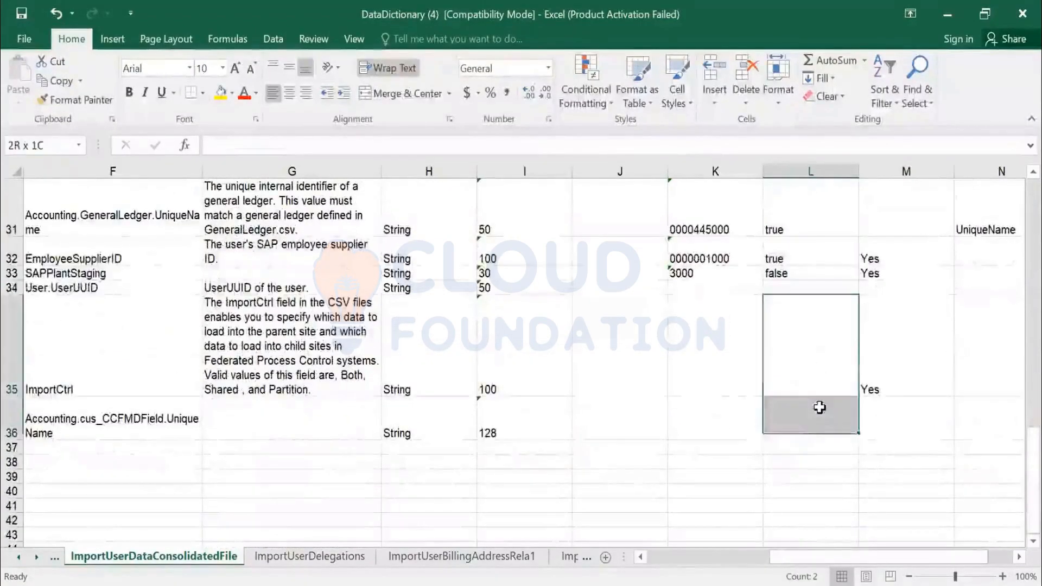
pyautogui.scroll(10, 814, 274)
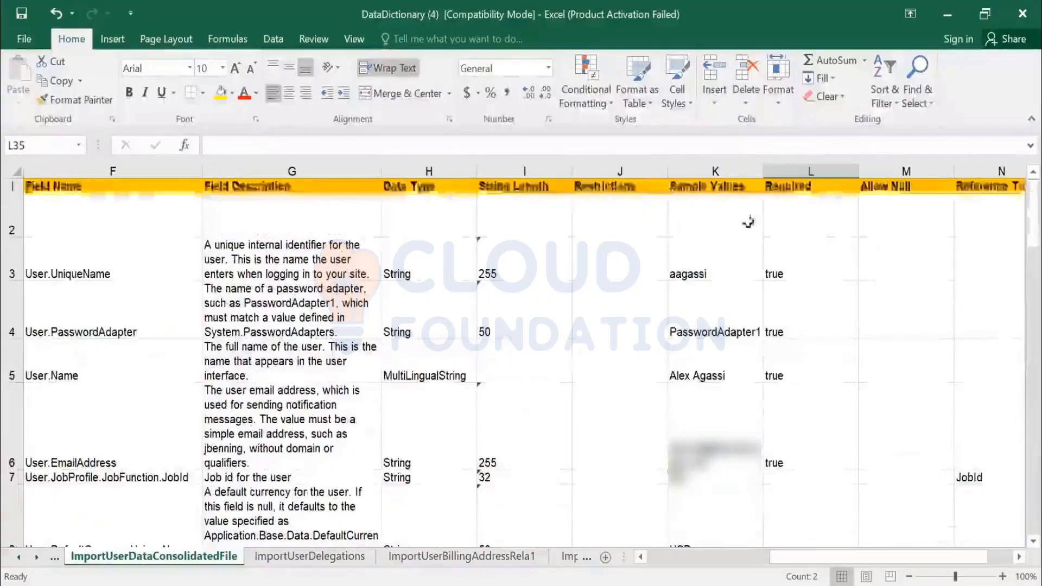
# - Review the Sample Values column, such as PasswordAdapter1, then go back to cell A1
pyautogui.click(722, 273)
pyautogui.click(712, 320)
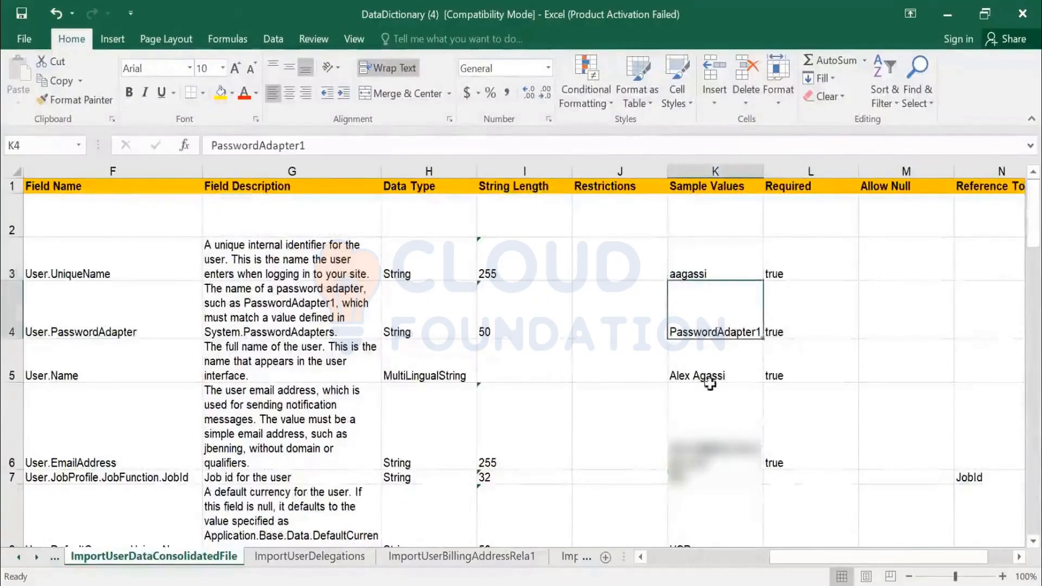
pyautogui.click(710, 374)
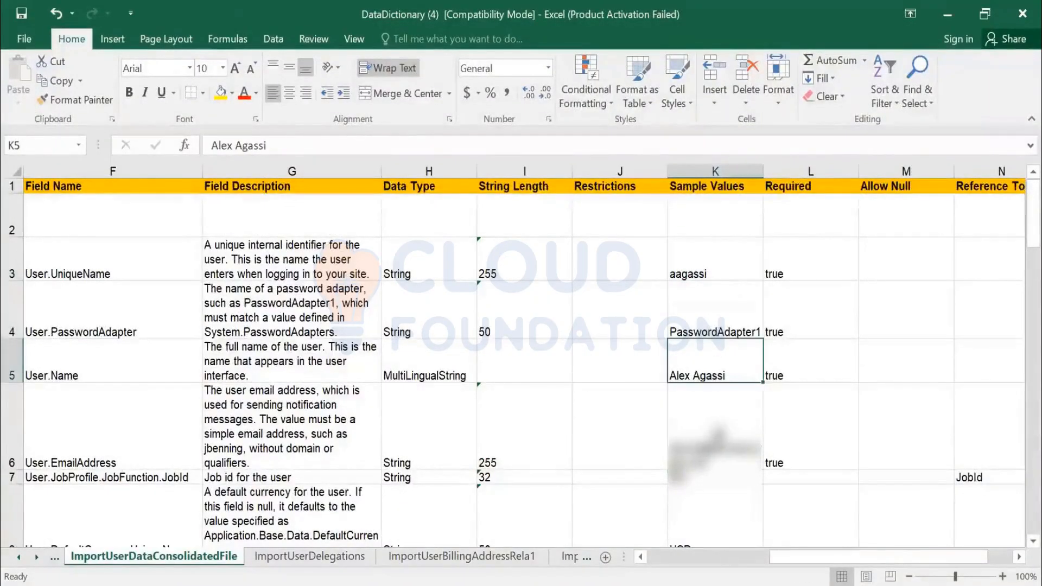
pyautogui.scroll(-5, 717, 431)
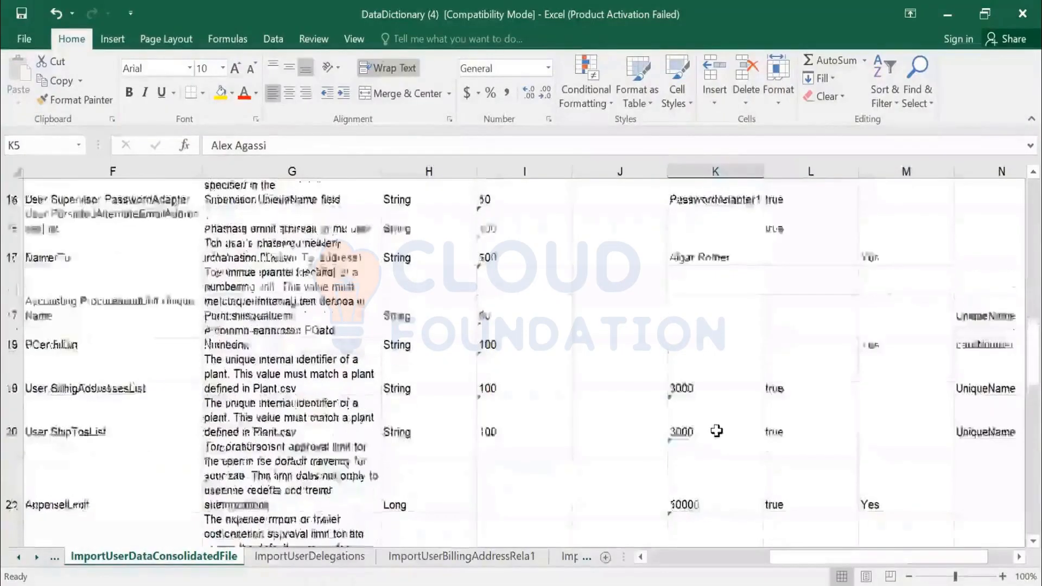
pyautogui.scroll(1, 714, 399)
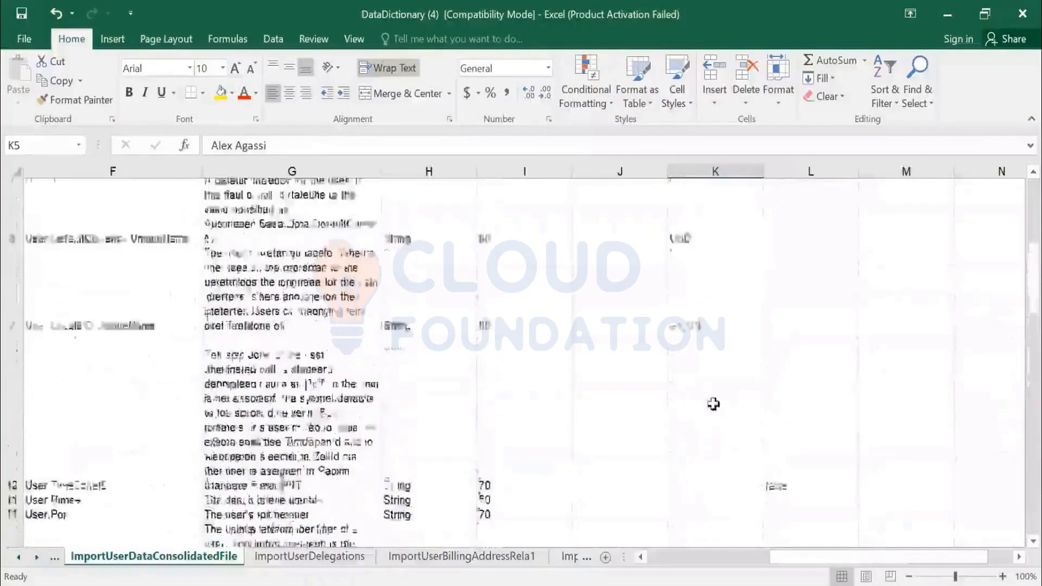
pyautogui.click(714, 407)
pyautogui.scroll(-1, 705, 365)
pyautogui.click(700, 356)
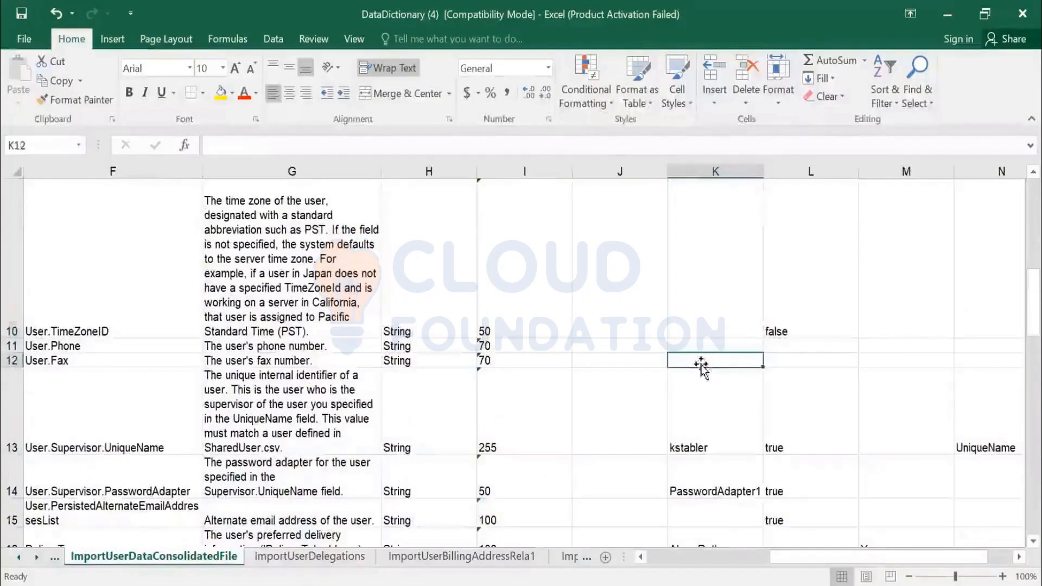
pyautogui.scroll(-1, 700, 358)
pyautogui.scroll(-4, 700, 371)
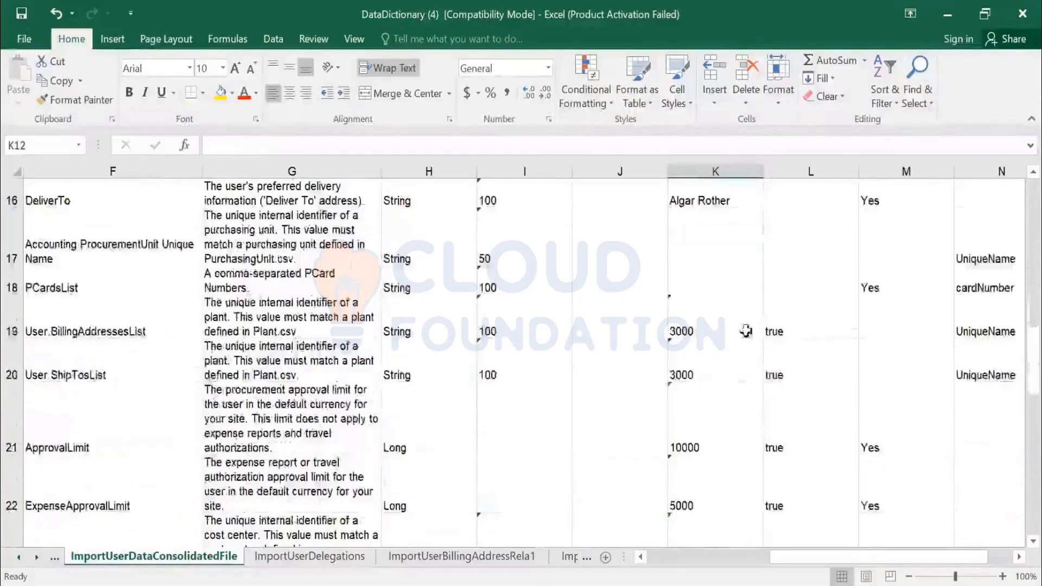
pyautogui.scroll(-2, 748, 382)
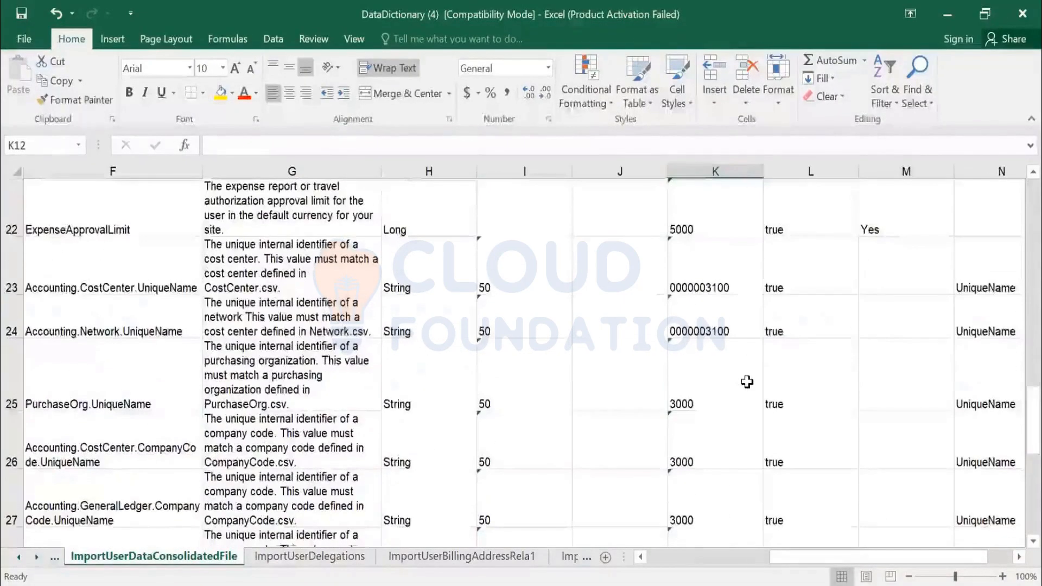
pyautogui.scroll(-5, 748, 382)
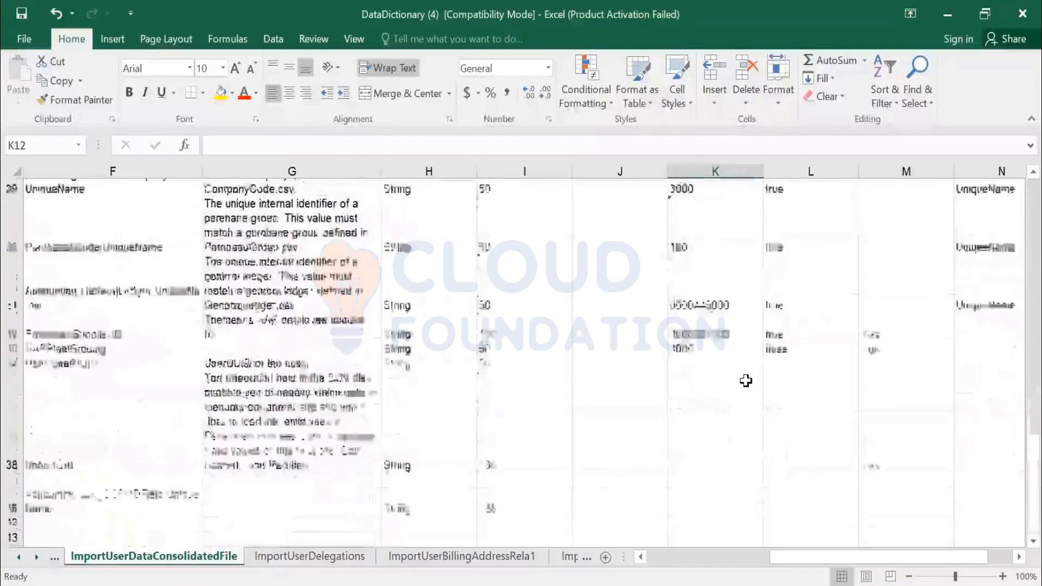
pyautogui.scroll(10, 710, 330)
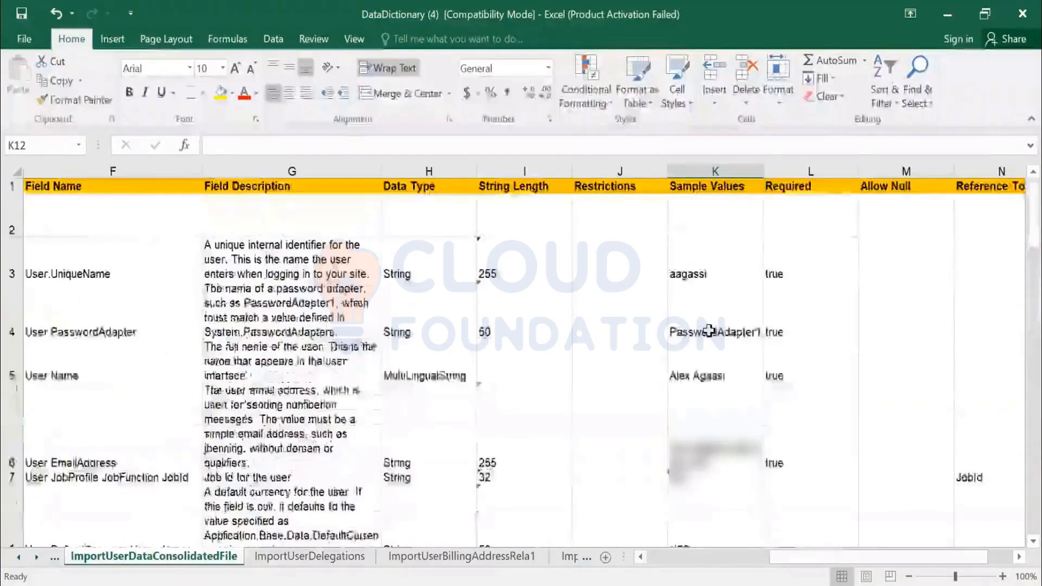
pyautogui.hotkey('ctrl', 'Home')
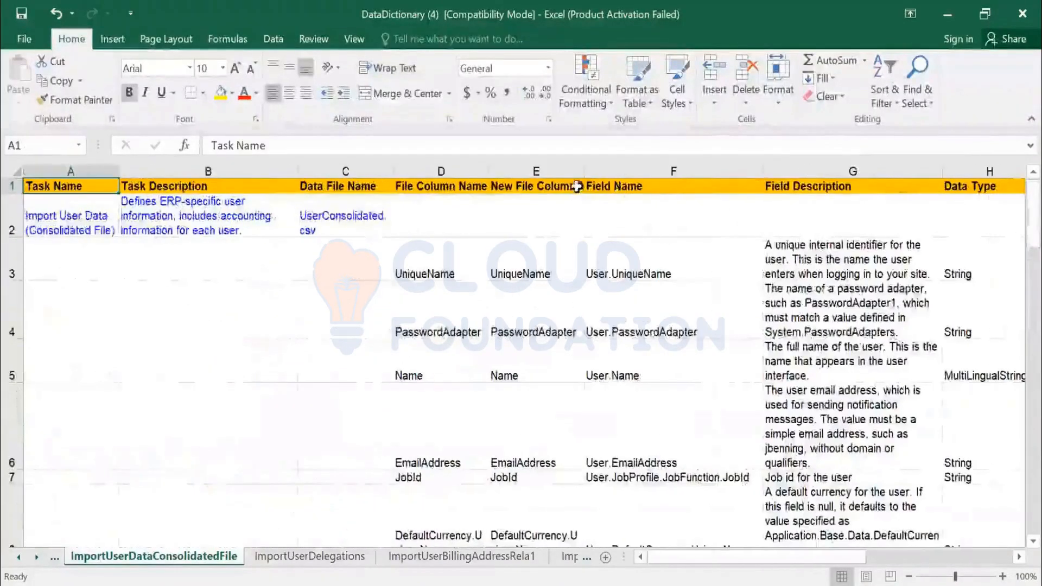
# - Pick Indexes from the sheet list and scroll through tasks like PurchaseOrderExport and ReceiptDataLoad
pyautogui.rightClick(36, 564)
pyautogui.scroll(-15, 82, 435)
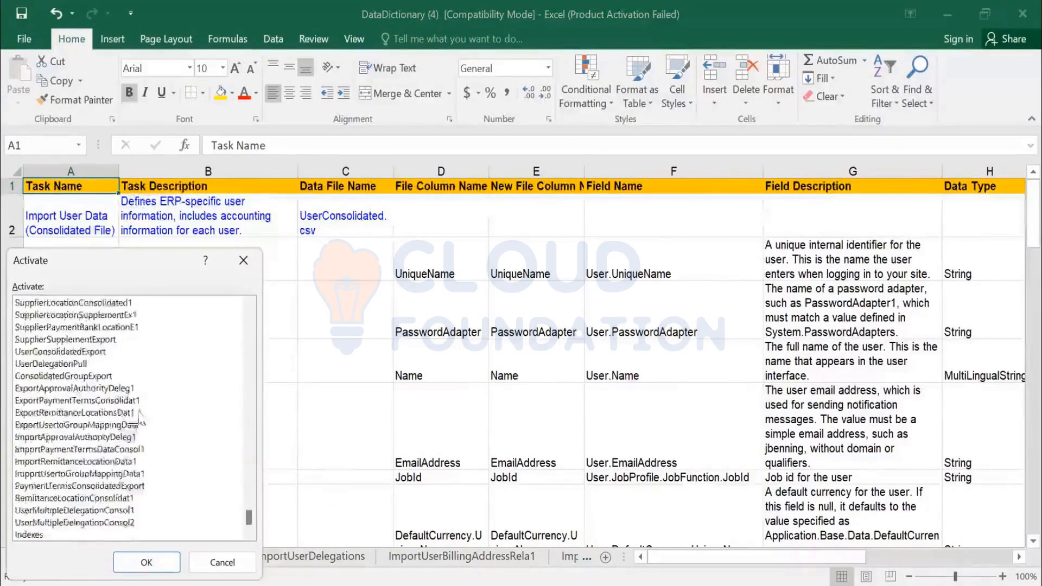
pyautogui.click(48, 537)
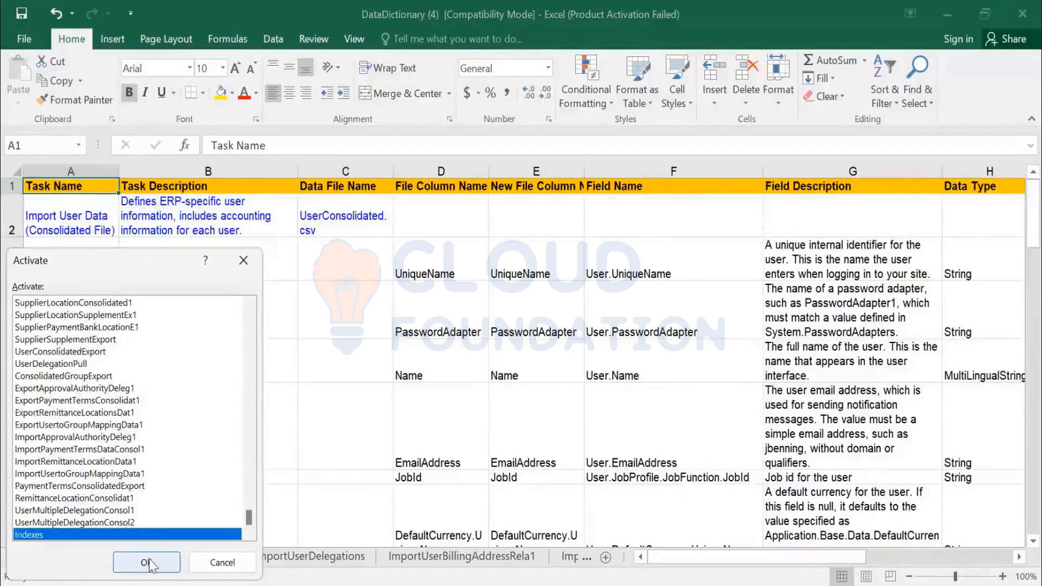
pyautogui.press('Return')
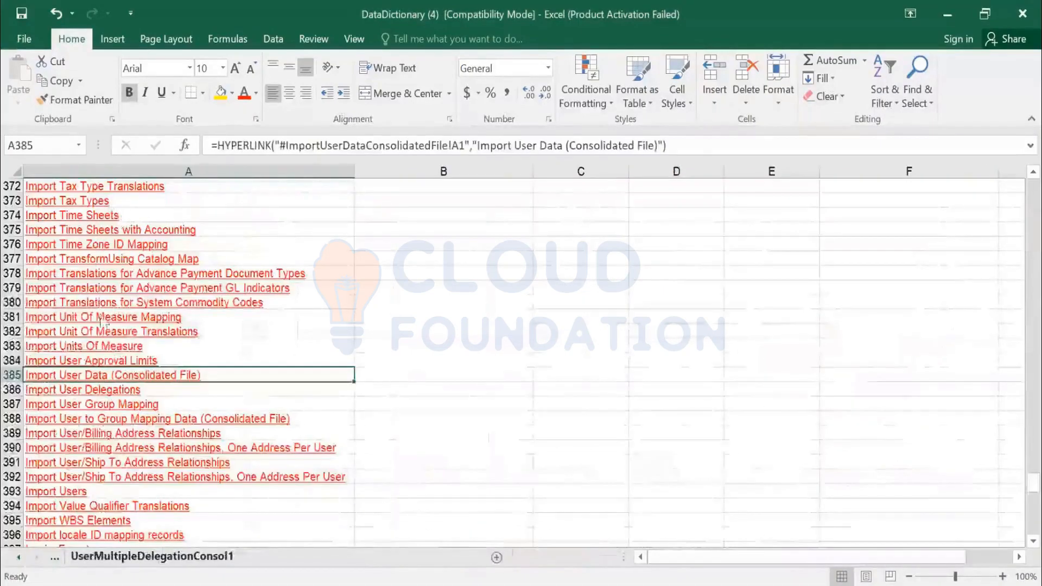
pyautogui.scroll(2, 111, 434)
pyautogui.scroll(-9, 120, 423)
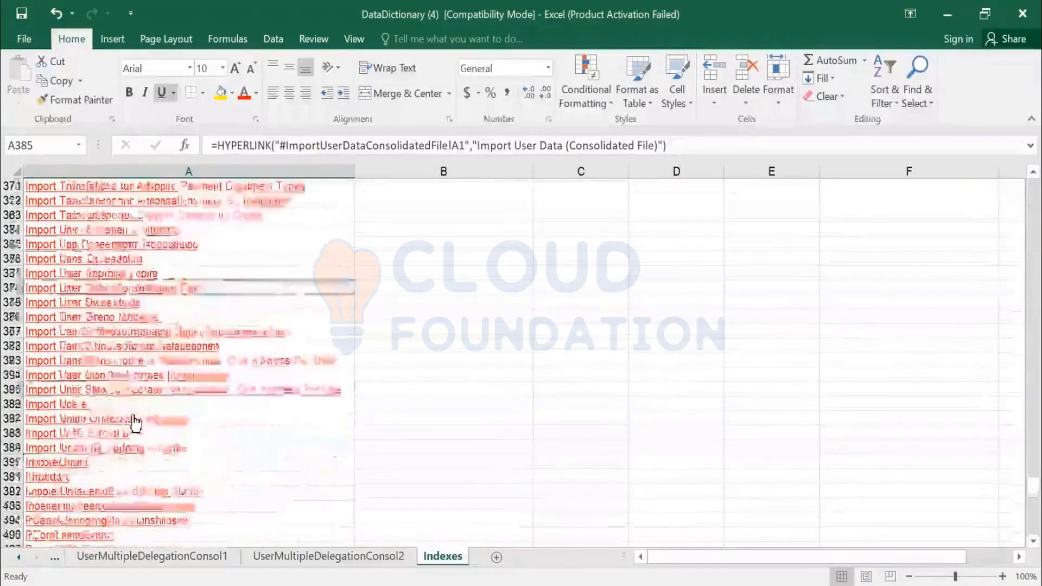
pyautogui.scroll(-8, 131, 399)
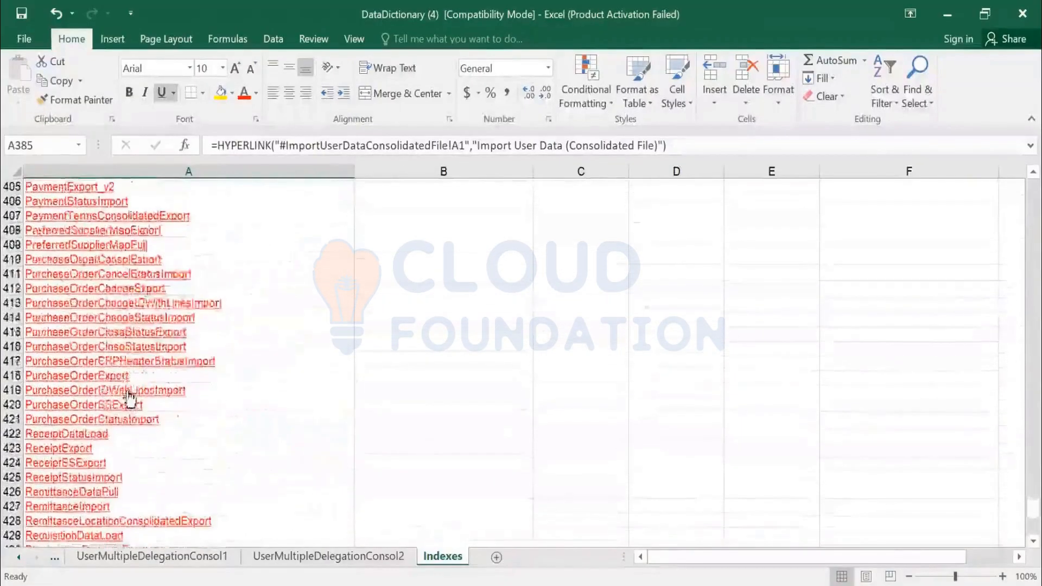
pyautogui.scroll(-3, 127, 395)
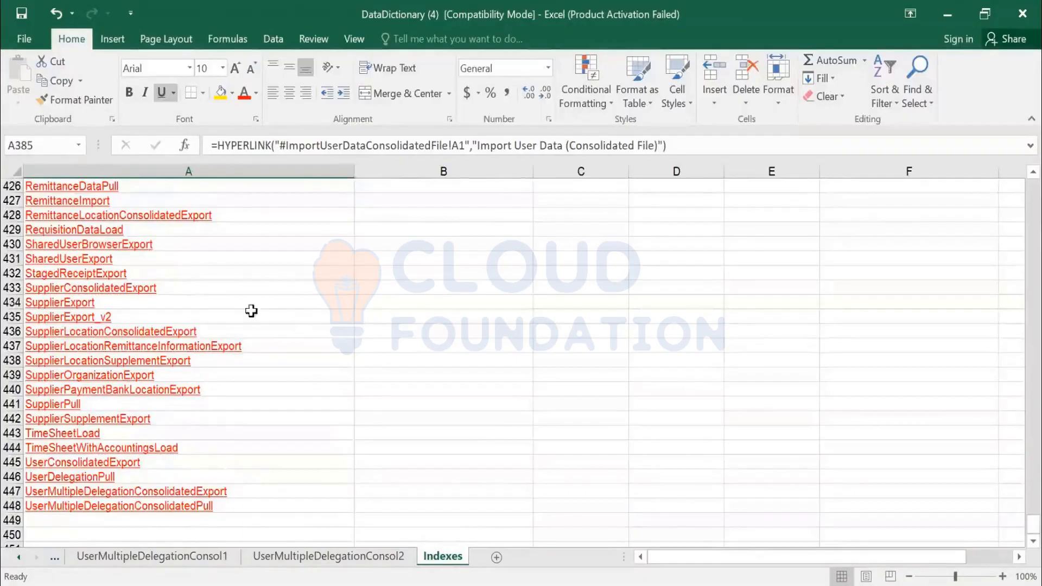
pyautogui.scroll(7, 189, 302)
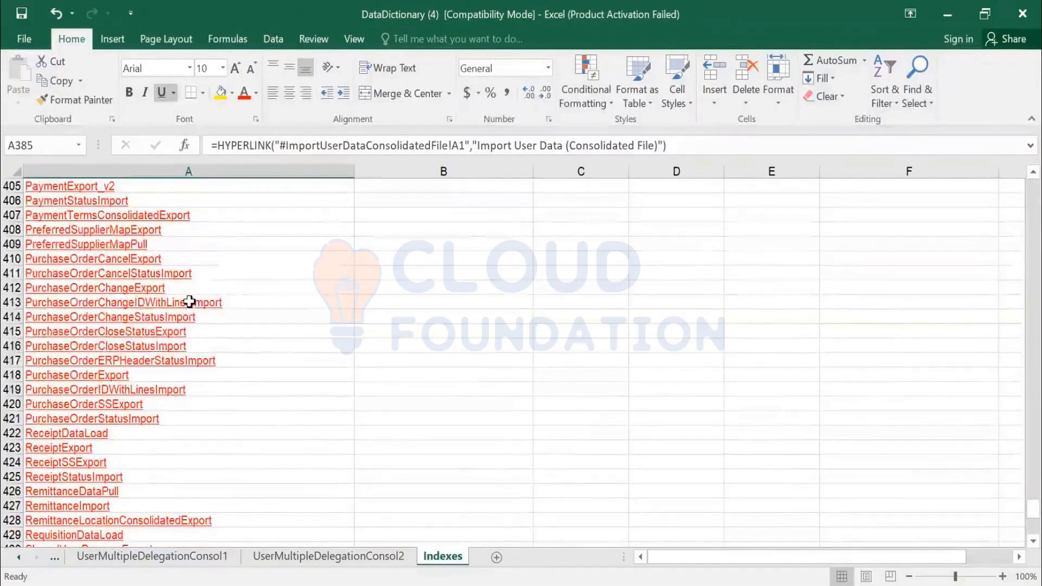
# - Search the Indexes sheet for 'INTE' to reach Import Internal Order Codes at row 286, then return to Ariba
pyautogui.hotkey('ctrl', 'f')
pyautogui.write('INTE')
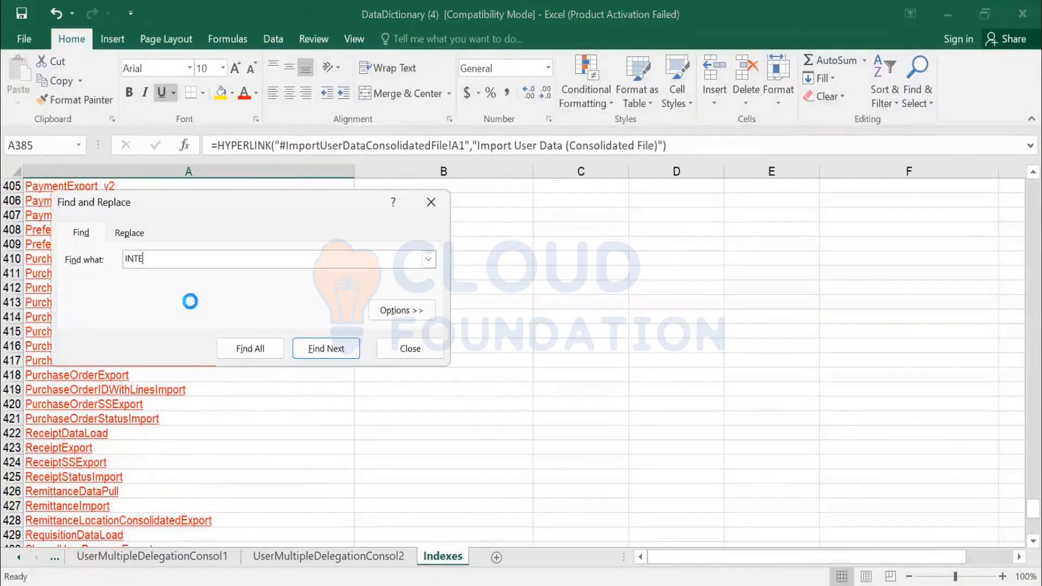
pyautogui.press('Return')
pyautogui.press('Return')
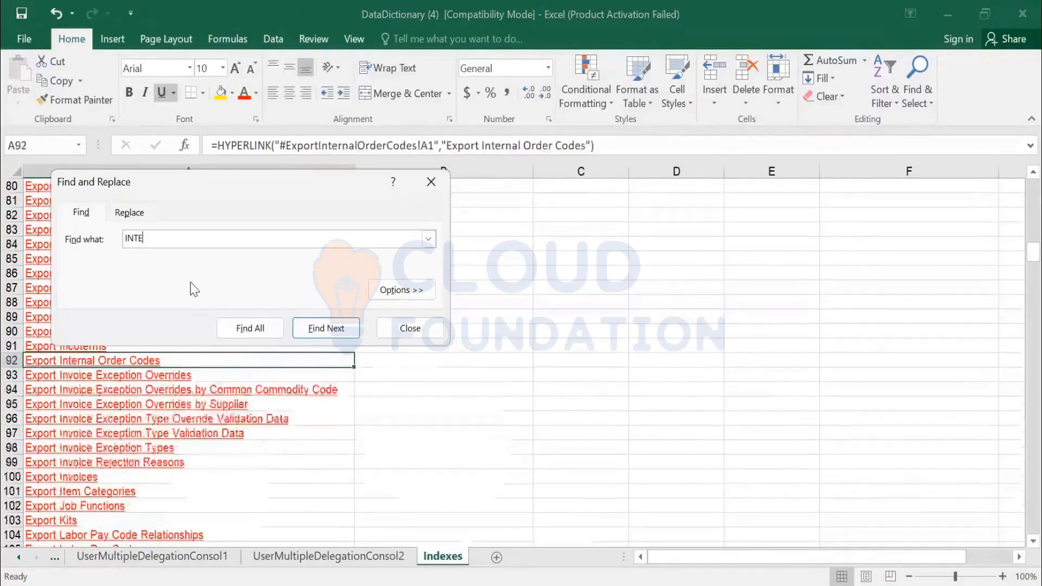
pyautogui.press('Return')
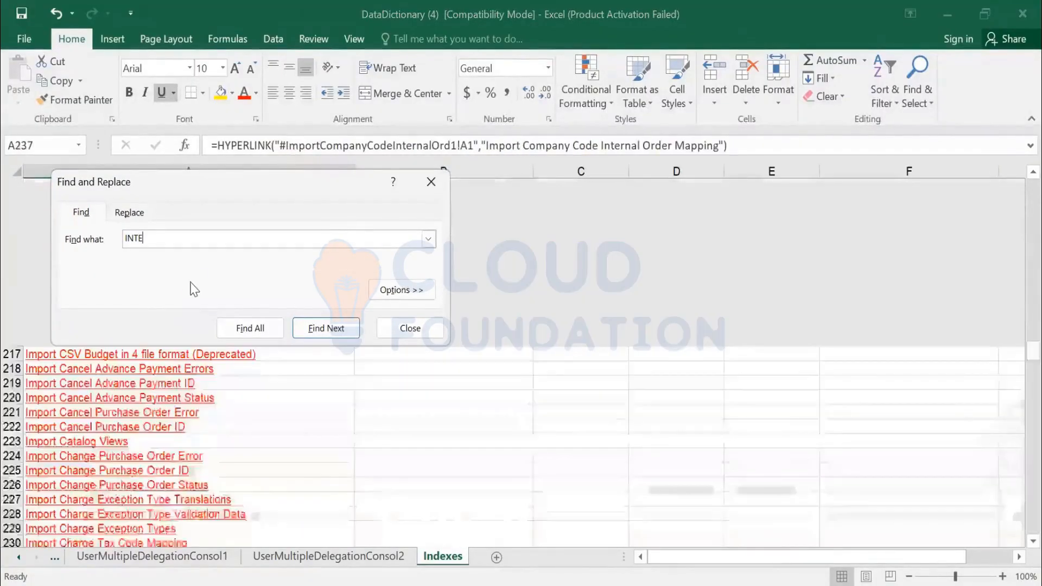
pyautogui.press('Return')
pyautogui.press('BackSpace')
pyautogui.press('BackSpace')
pyautogui.press('BackSpace')
pyautogui.press('BackSpace')
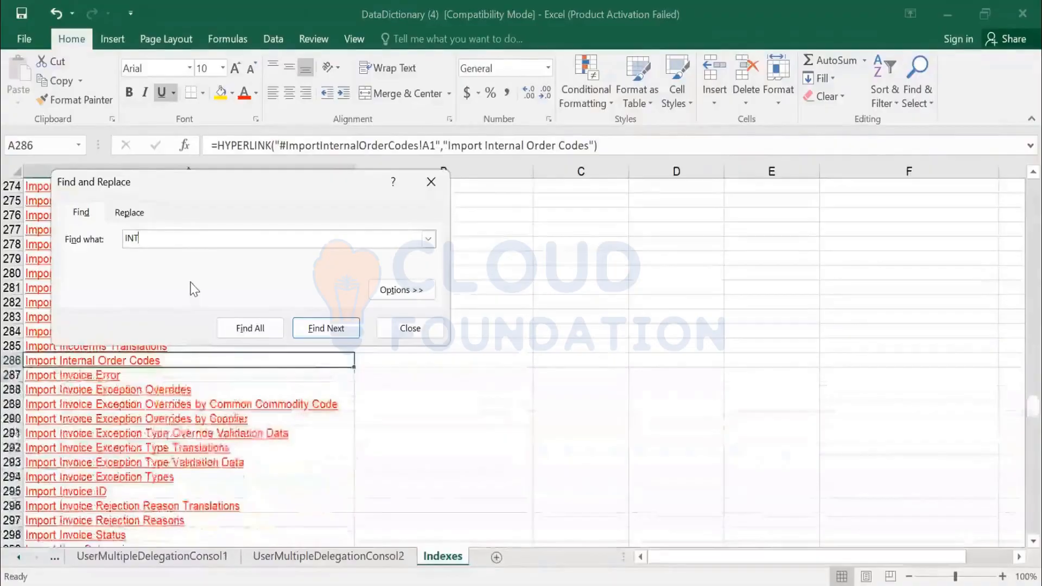
pyautogui.press('Escape')
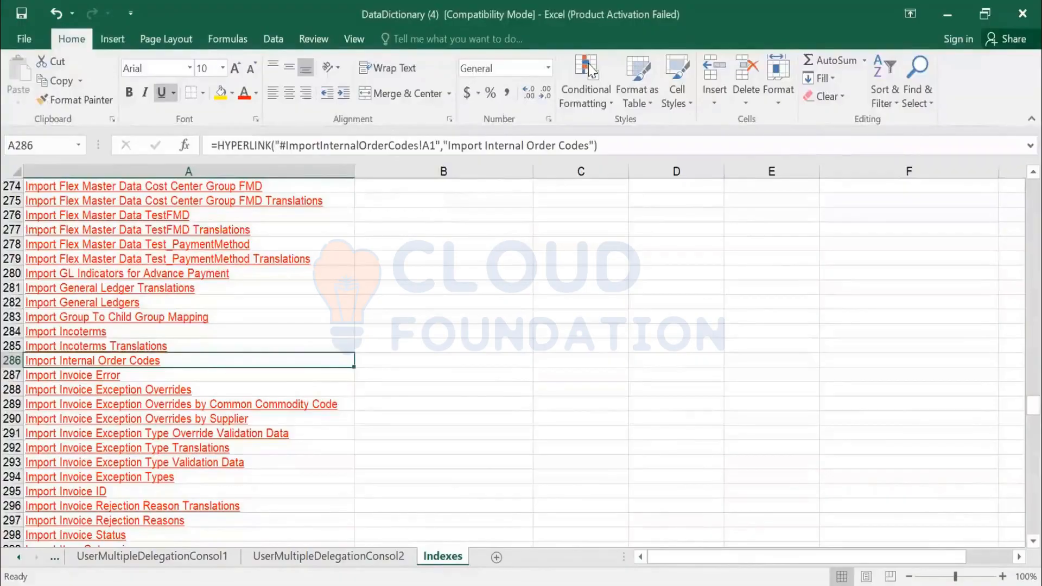
pyautogui.hotkey('alt', 'Tab')
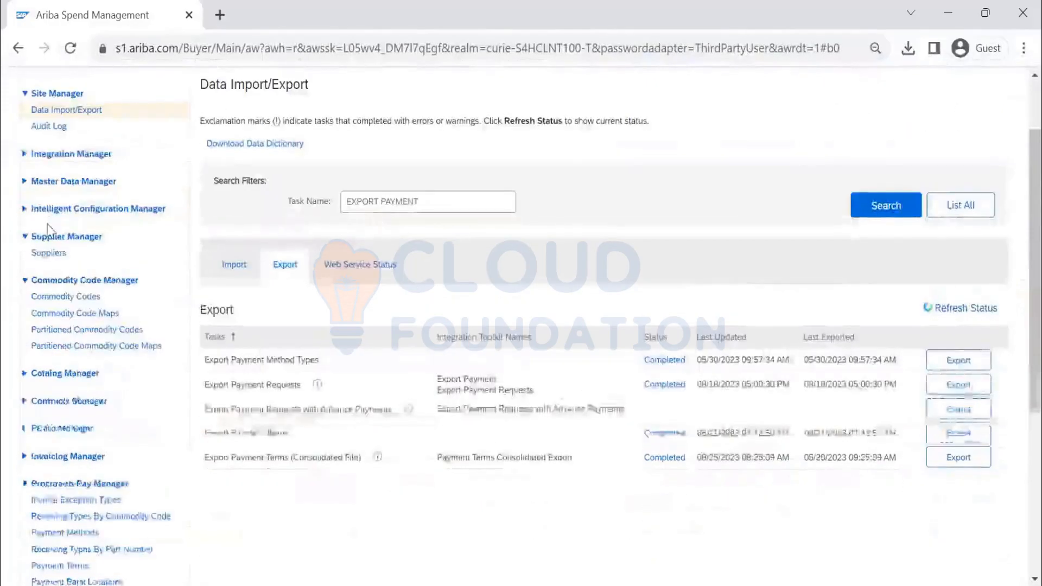
# - Search the Commodity Codes page to list over 2,000 codes, such as 1020 Admin/Accounting
pyautogui.scroll(-3, 52, 220)
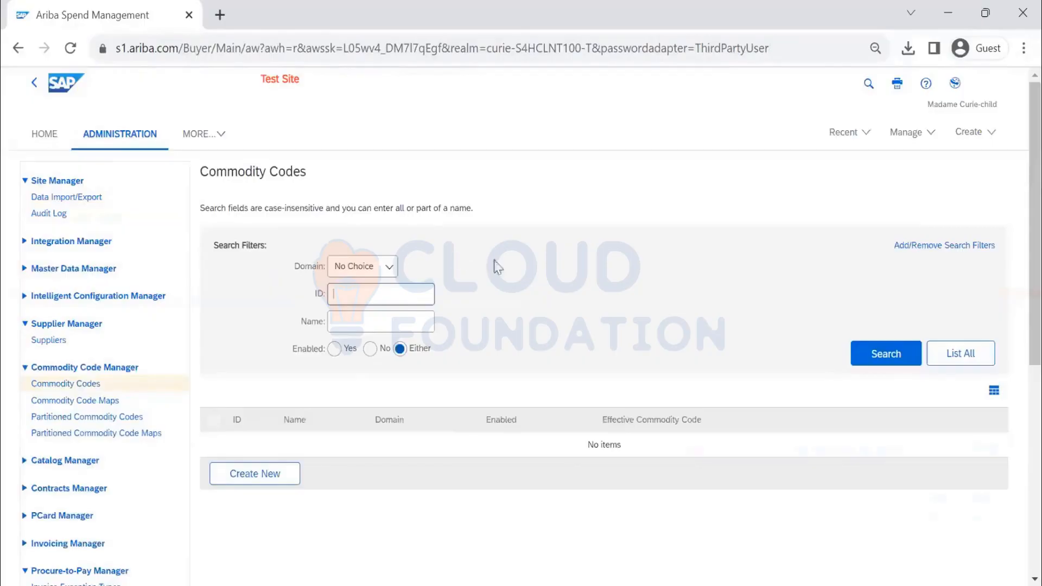
pyautogui.click(870, 369)
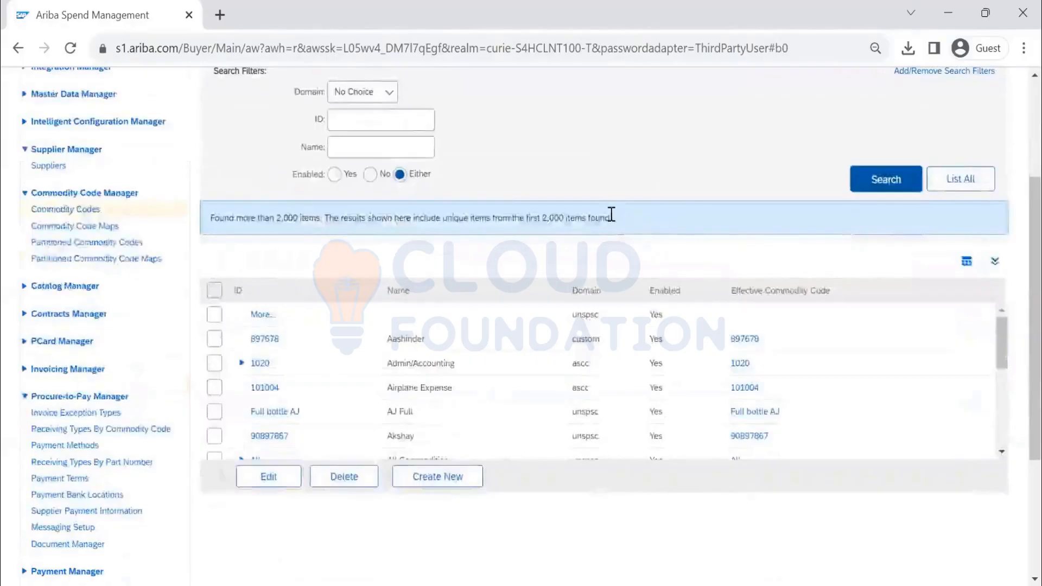
pyautogui.scroll(2, 461, 223)
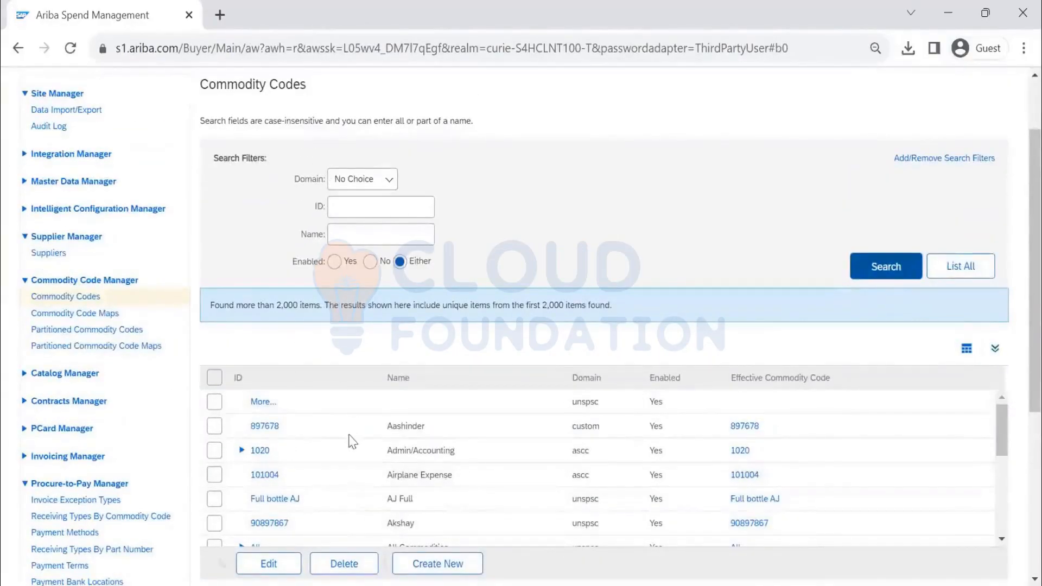
# - Search Commodity Code Maps to show mappings such as ascc 10002 mapped to custom 1000
pyautogui.click(63, 316)
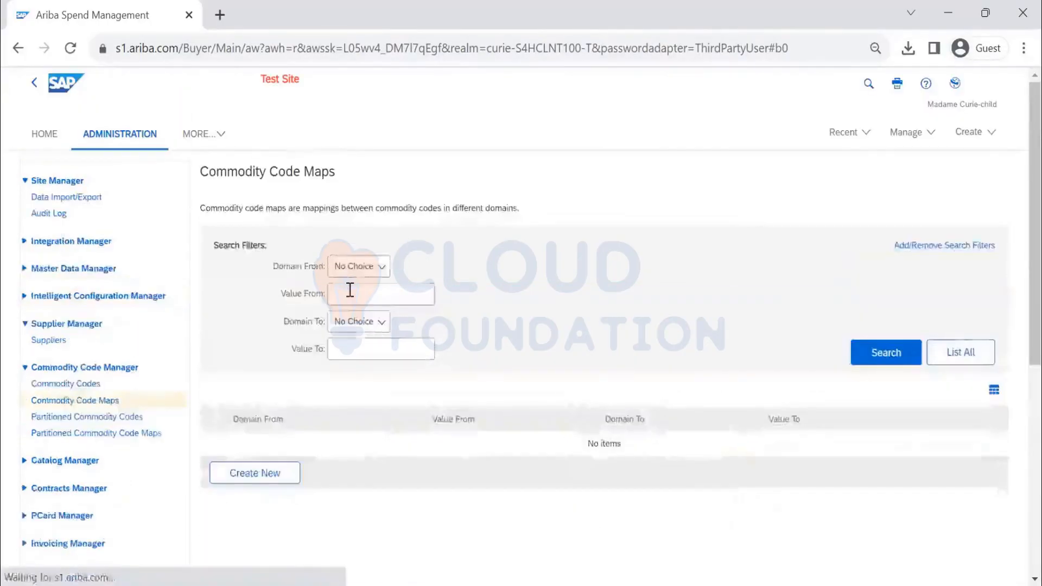
pyautogui.click(886, 361)
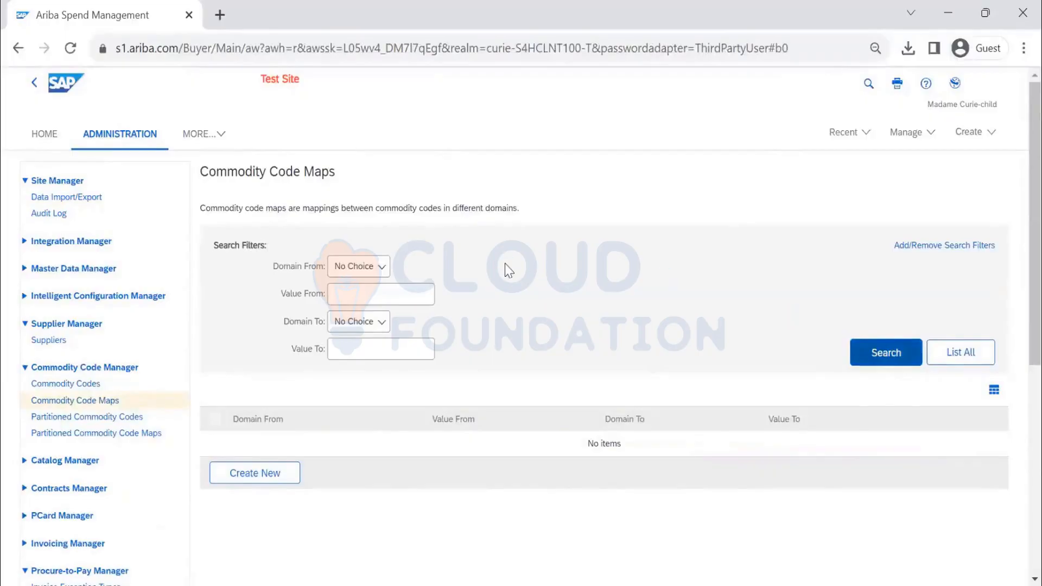
pyautogui.scroll(-1, 505, 265)
pyautogui.scroll(-3, 503, 262)
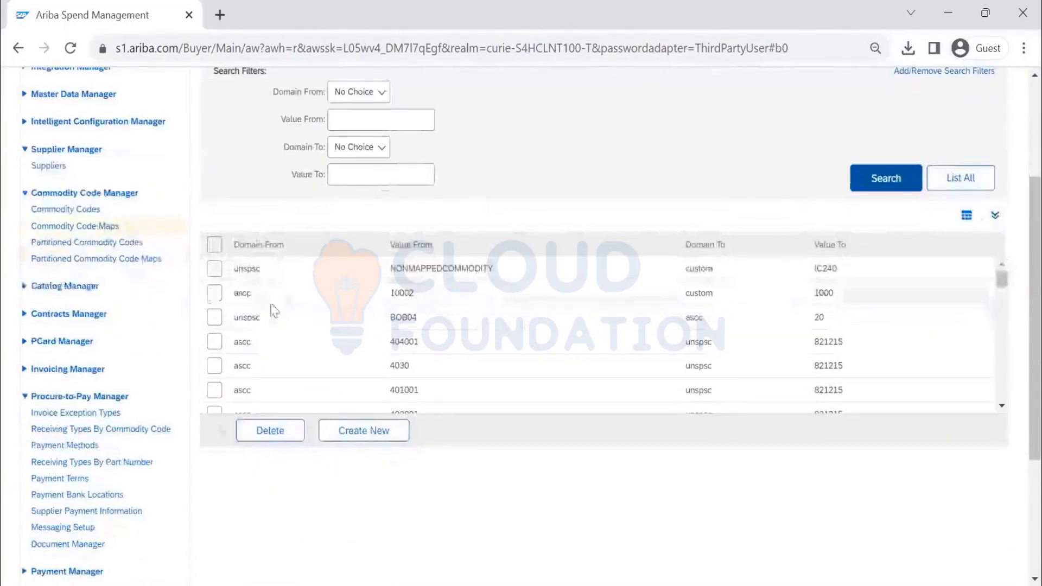
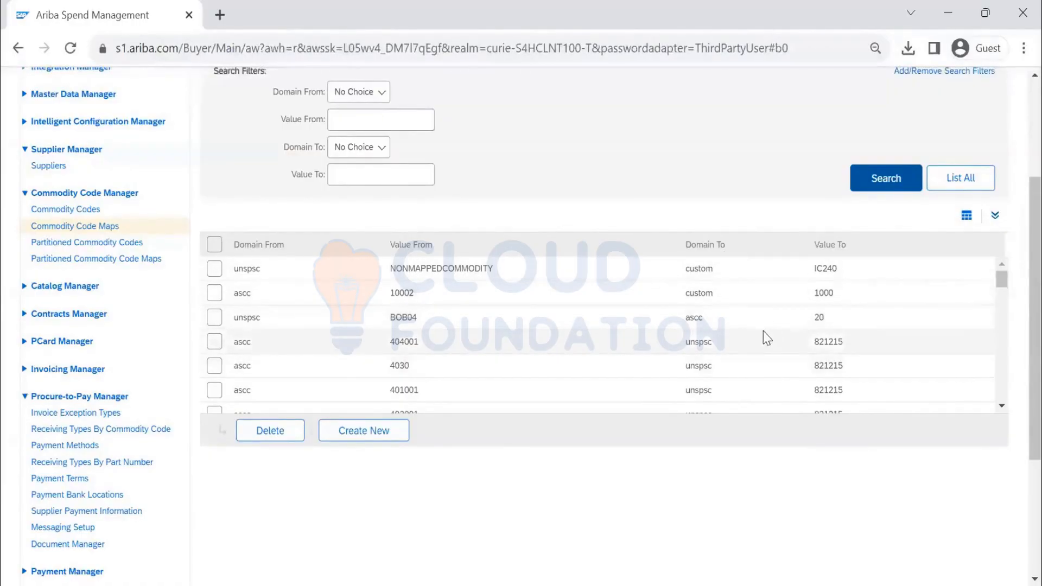
# - Filter the commodity code maps from domain unspsc to domain custom and search
pyautogui.scroll(-2, 764, 333)
pyautogui.scroll(-2, 744, 326)
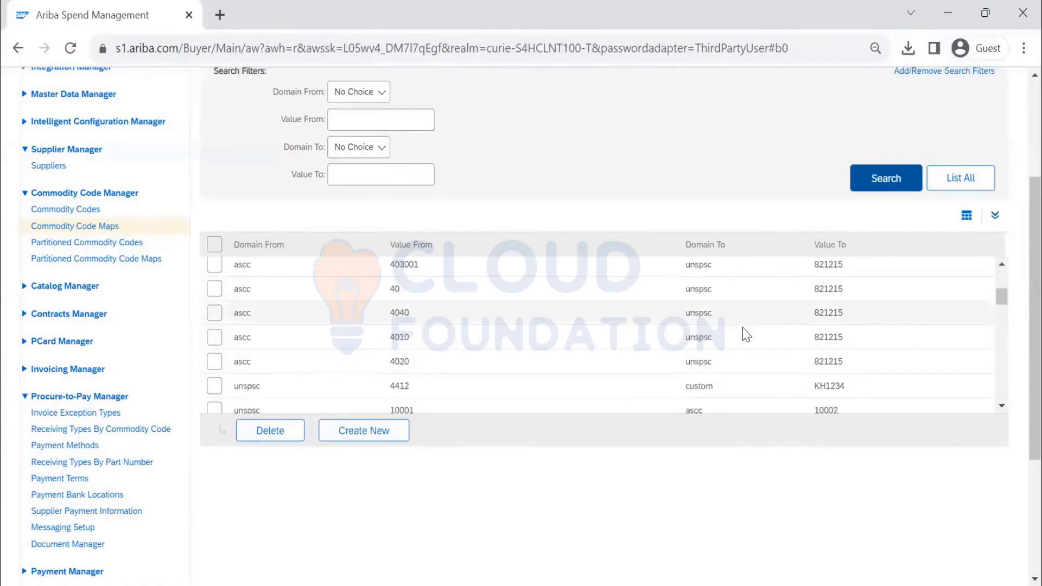
pyautogui.click(380, 93)
pyautogui.click(363, 139)
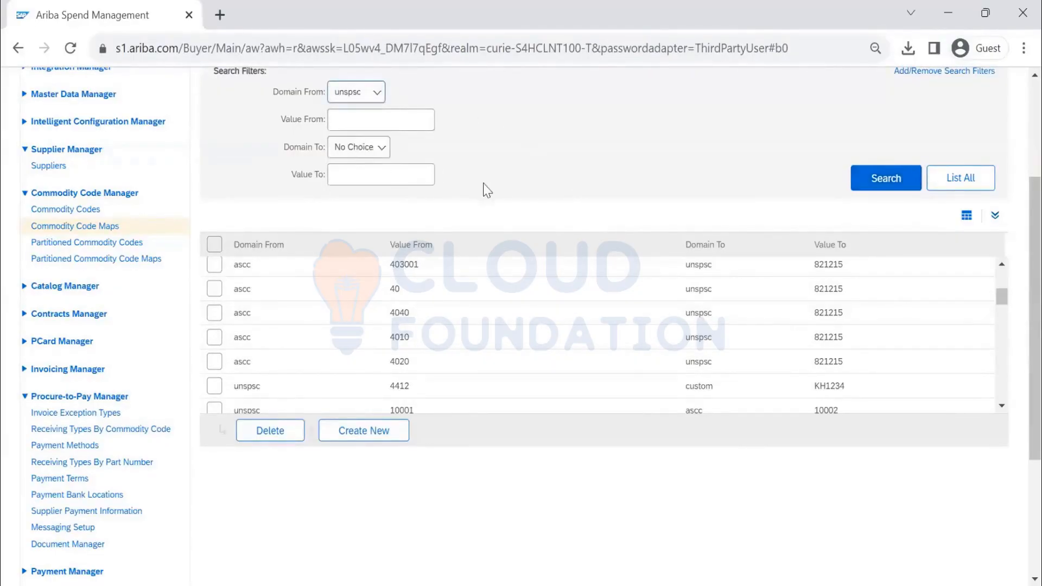
pyautogui.click(376, 148)
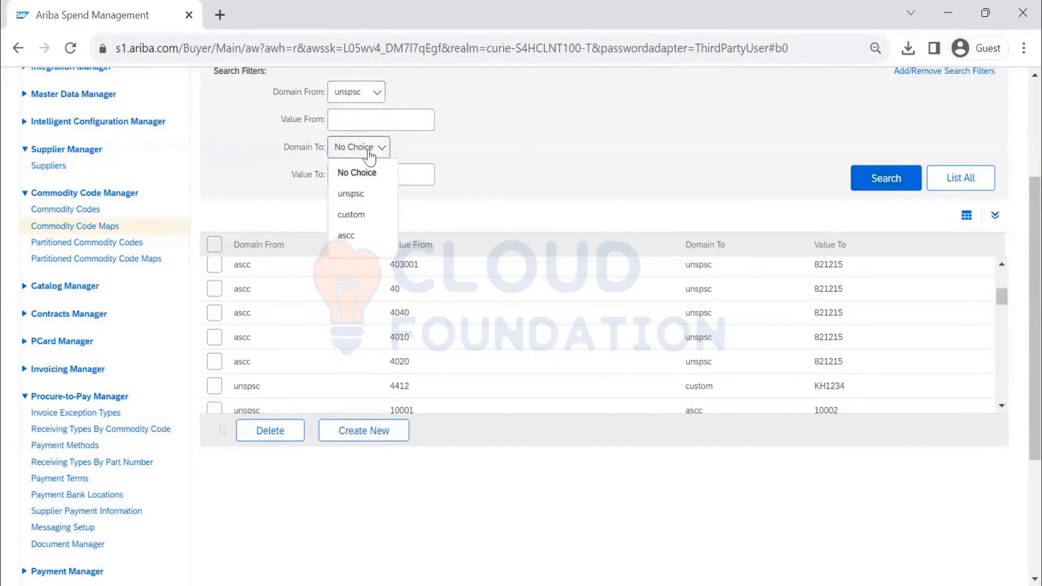
pyautogui.click(363, 214)
pyautogui.click(859, 188)
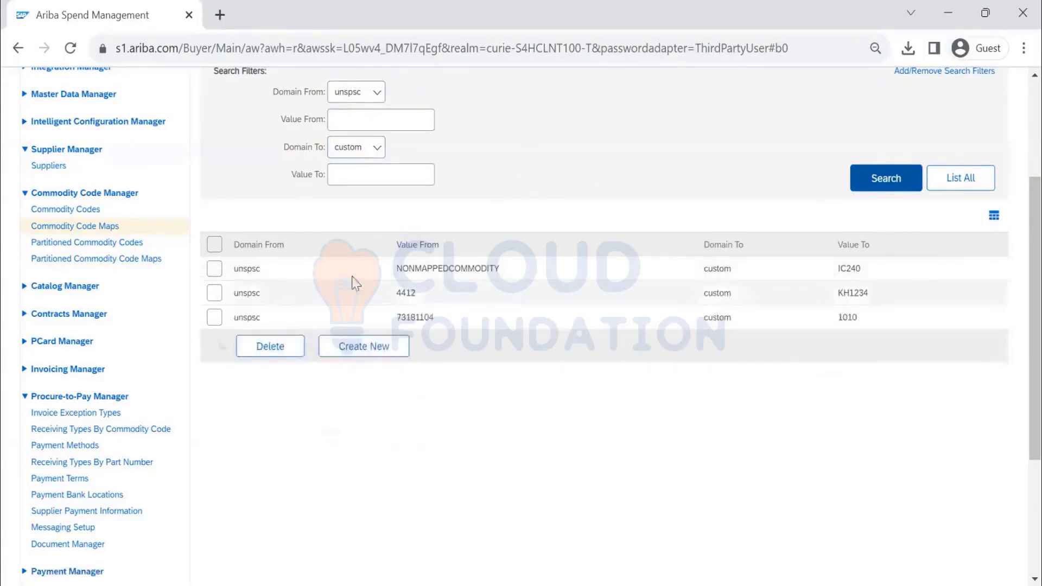
# - Highlight the 4412 source value and the KH1234 target value in the results
pyautogui.moveTo(418, 293); pyautogui.dragTo(396, 293)
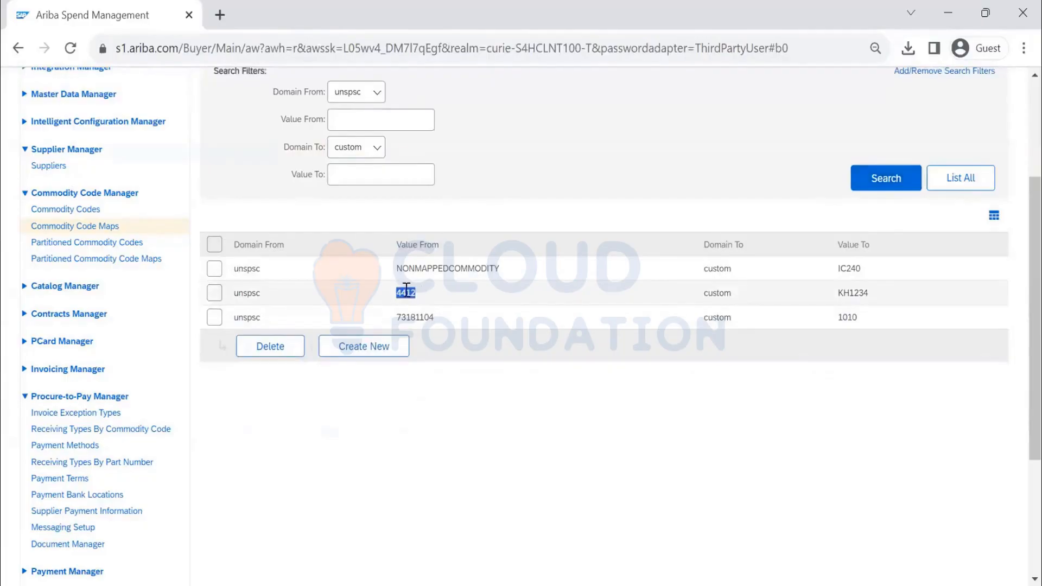
pyautogui.moveTo(894, 289); pyautogui.dragTo(852, 295)
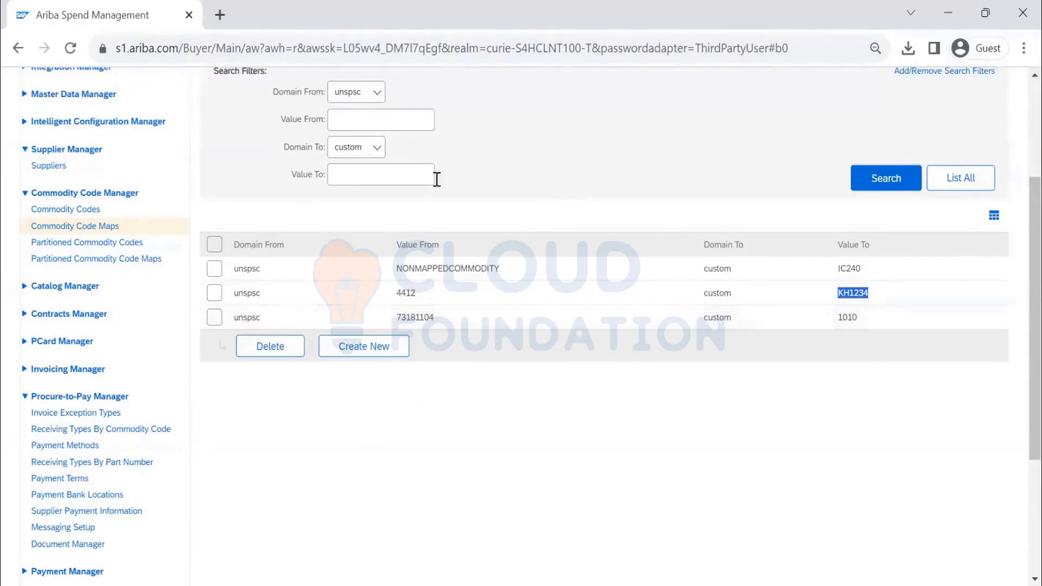
pyautogui.click(86, 242)
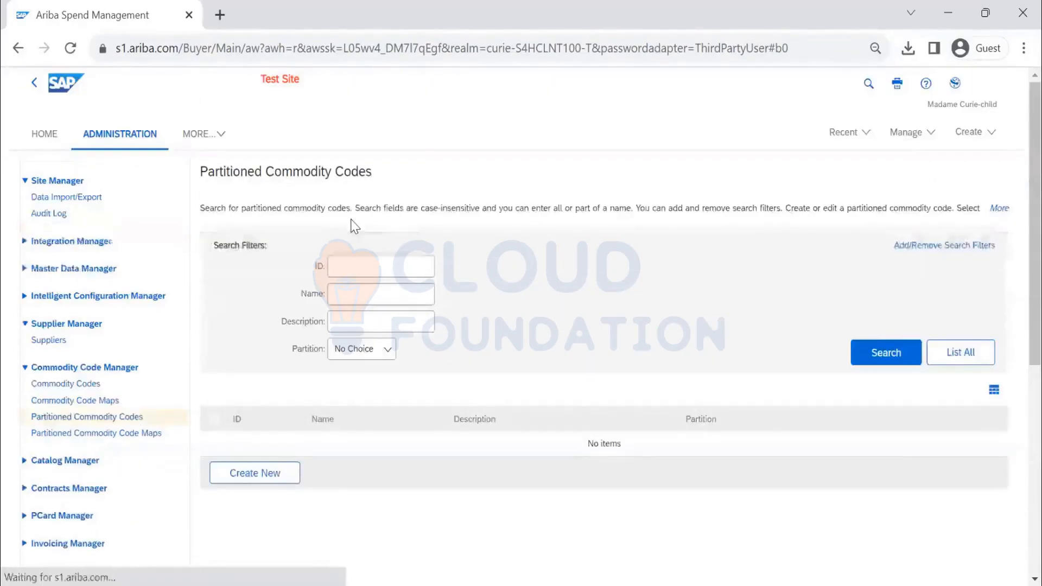
# - List all partitioned commodity codes, then go to Partitioned Commodity Code Maps
pyautogui.click(902, 358)
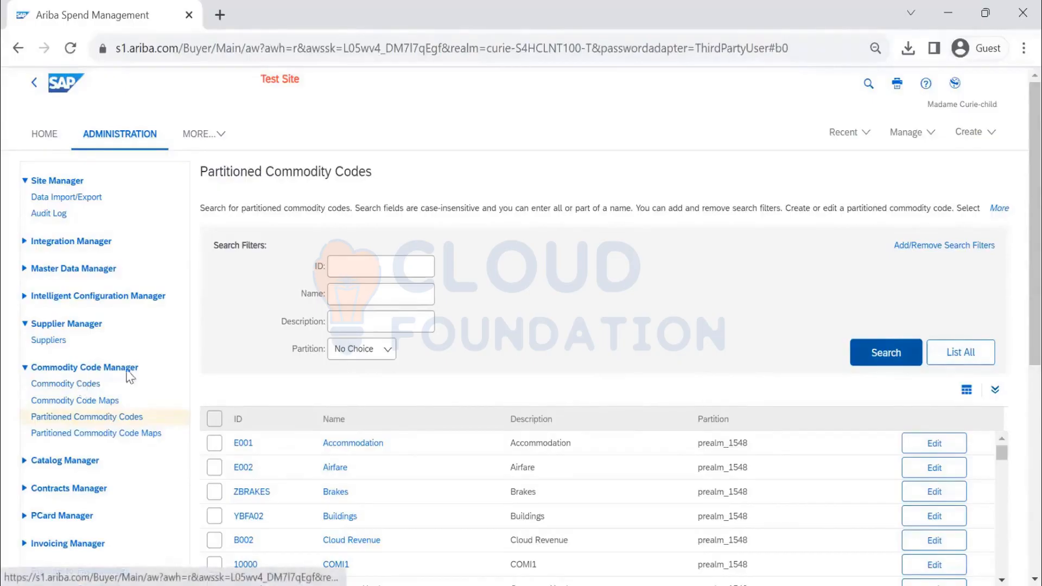
pyautogui.scroll(-2, 477, 342)
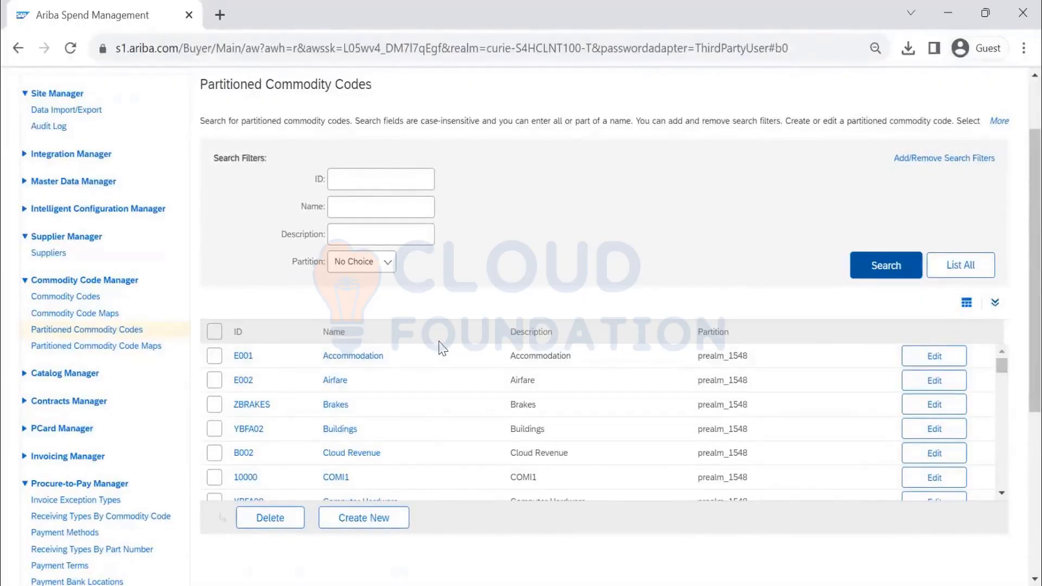
pyautogui.click(119, 350)
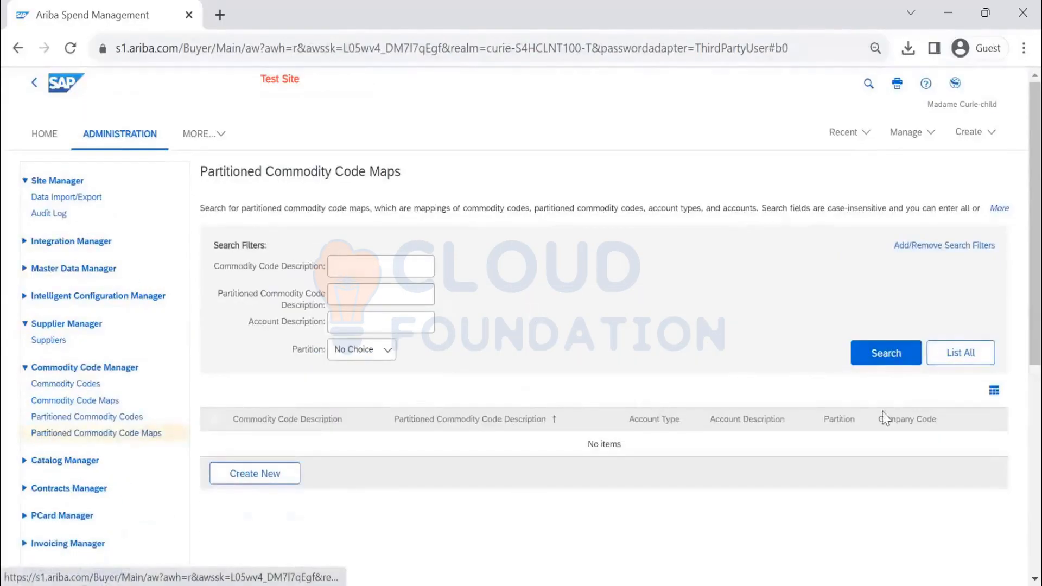
# - List the partitioned commodity code maps and open Furniture and Furnishings
pyautogui.click(889, 354)
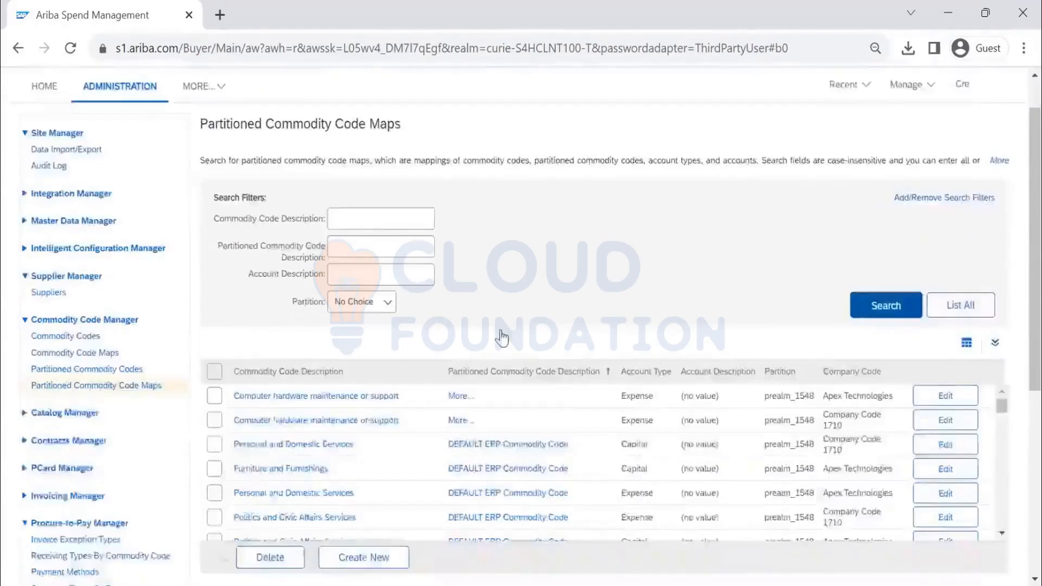
pyautogui.scroll(-3, 293, 352)
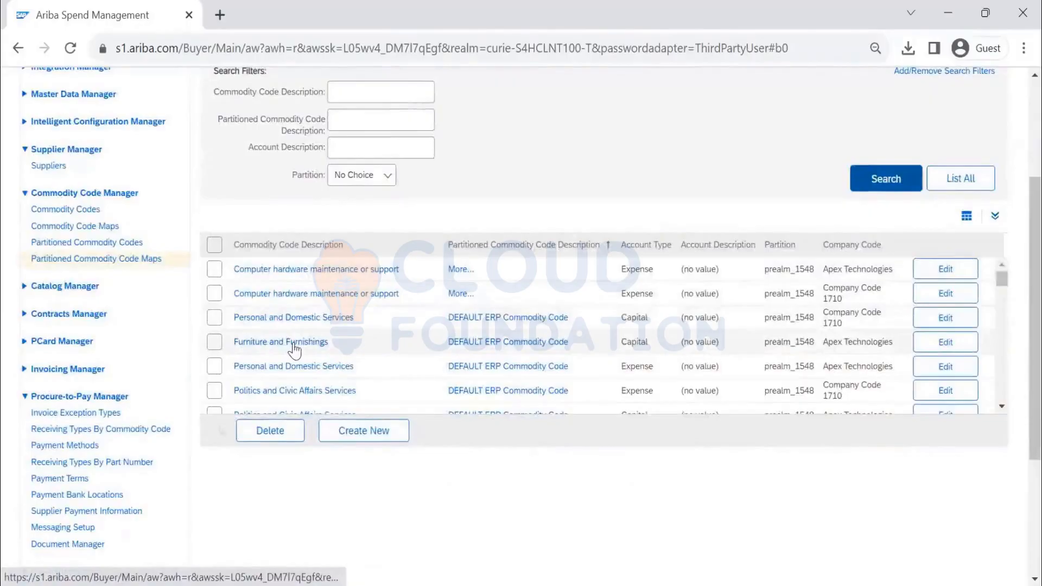
pyautogui.click(294, 350)
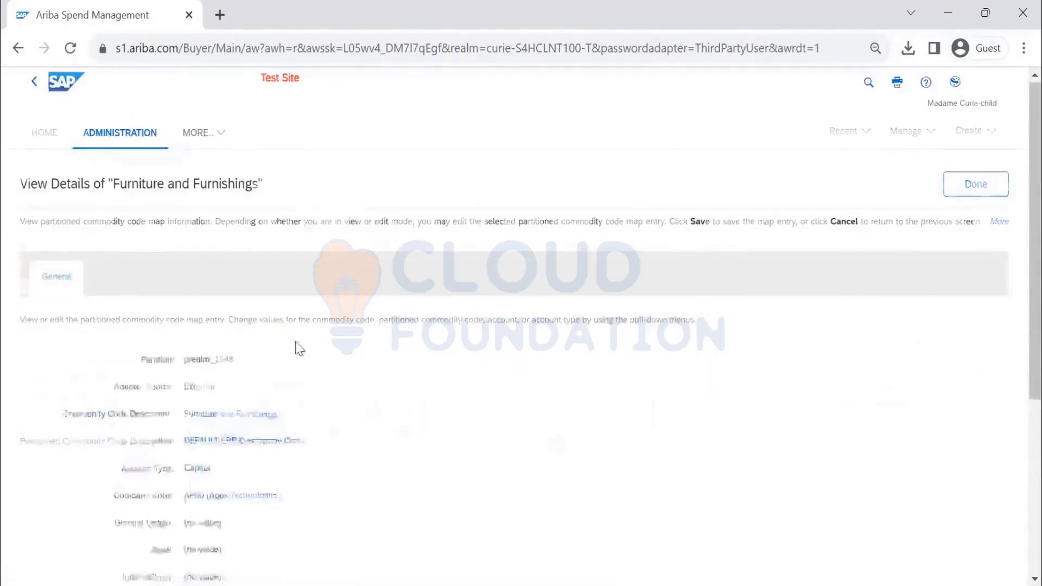
# - Review the Furniture and Furnishings details, highlighting account type Capital, then close with Done
pyautogui.scroll(-3, 256, 326)
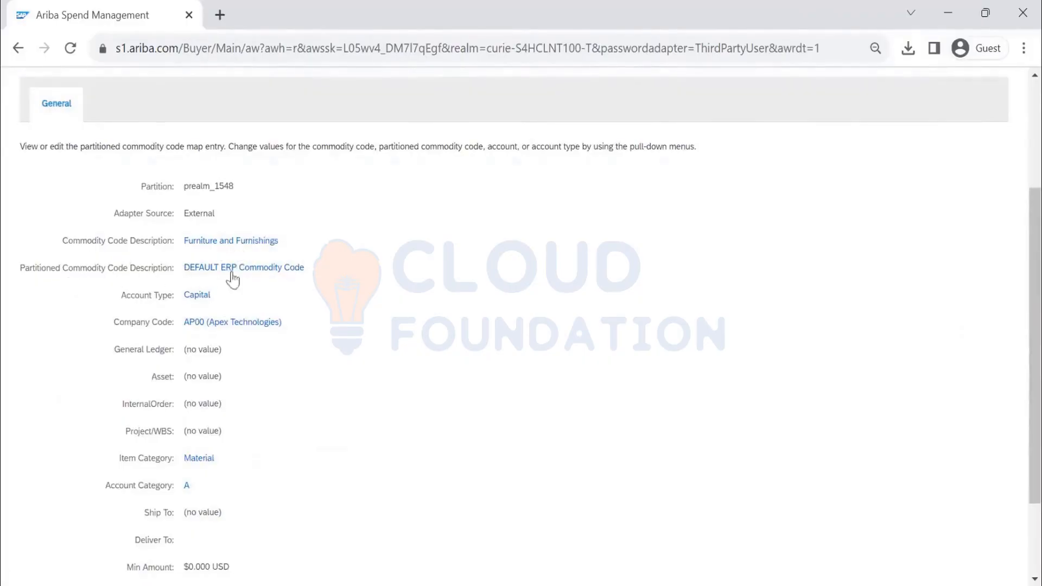
pyautogui.scroll(-2, 330, 268)
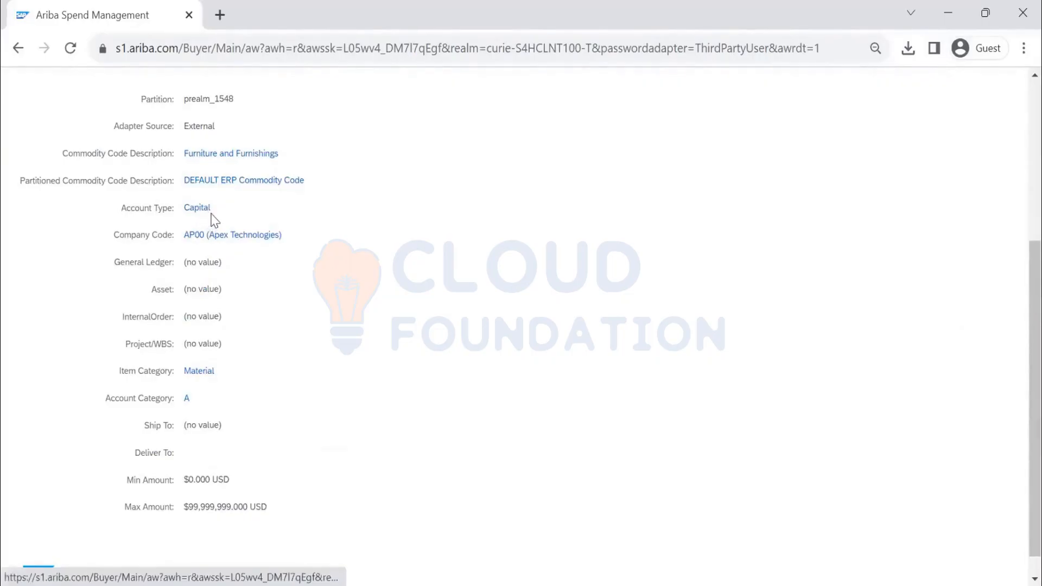
pyautogui.moveTo(211, 208); pyautogui.dragTo(190, 210)
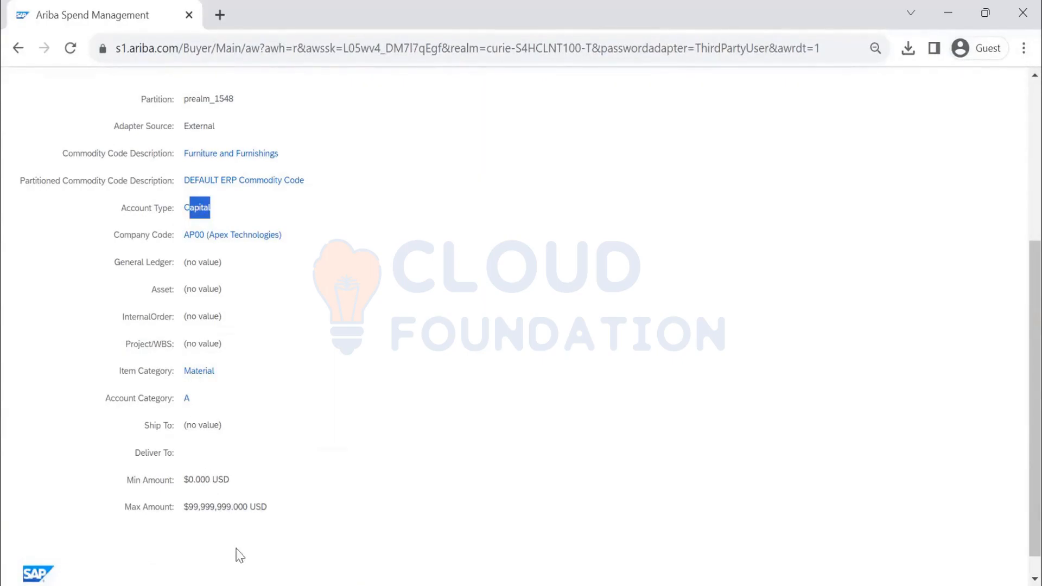
pyautogui.scroll(5, 233, 379)
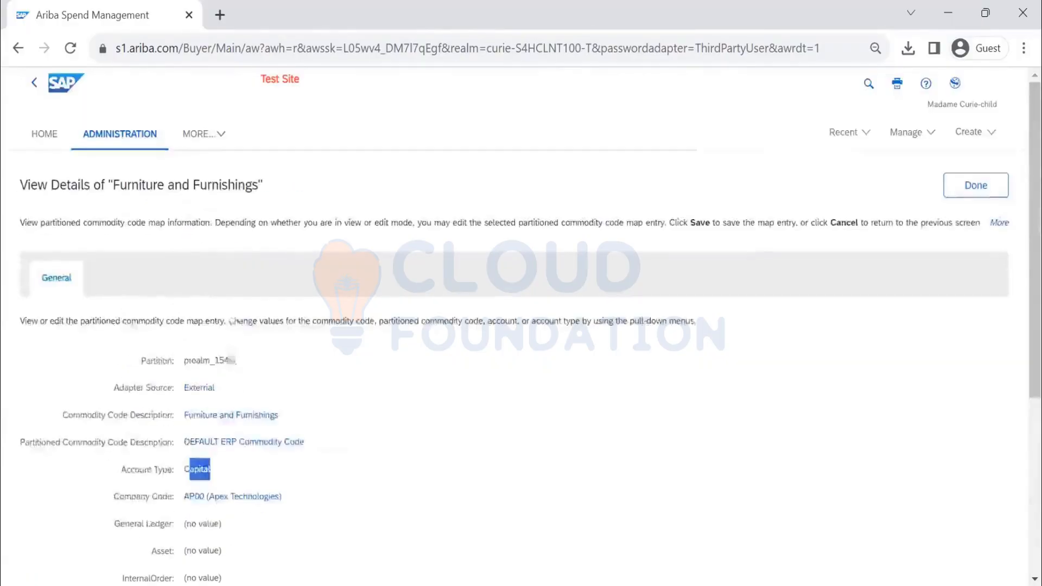
pyautogui.click(967, 196)
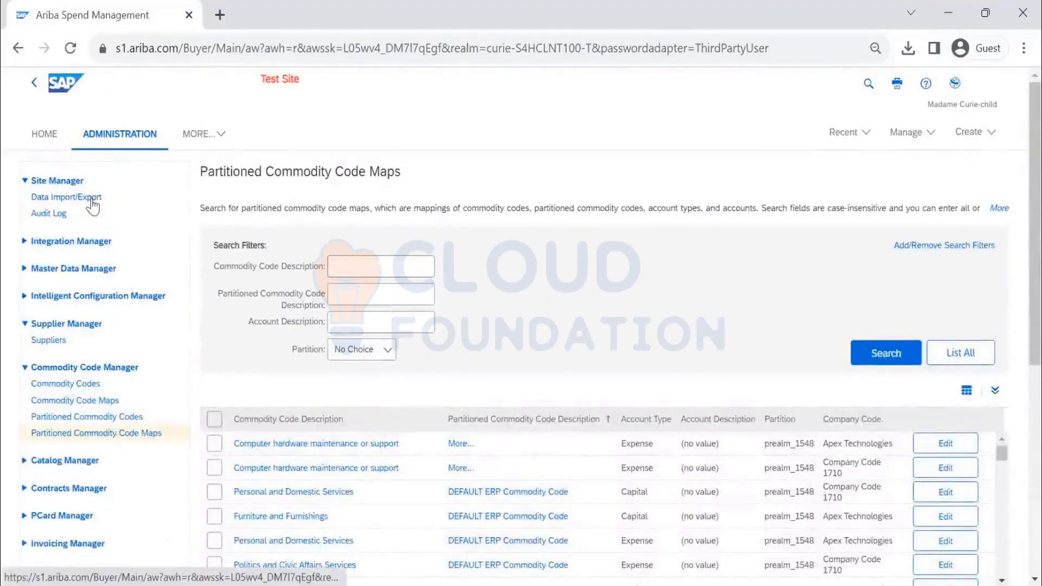
# - Search the Data Import/Export tasks for COMMODITY
pyautogui.click(91, 198)
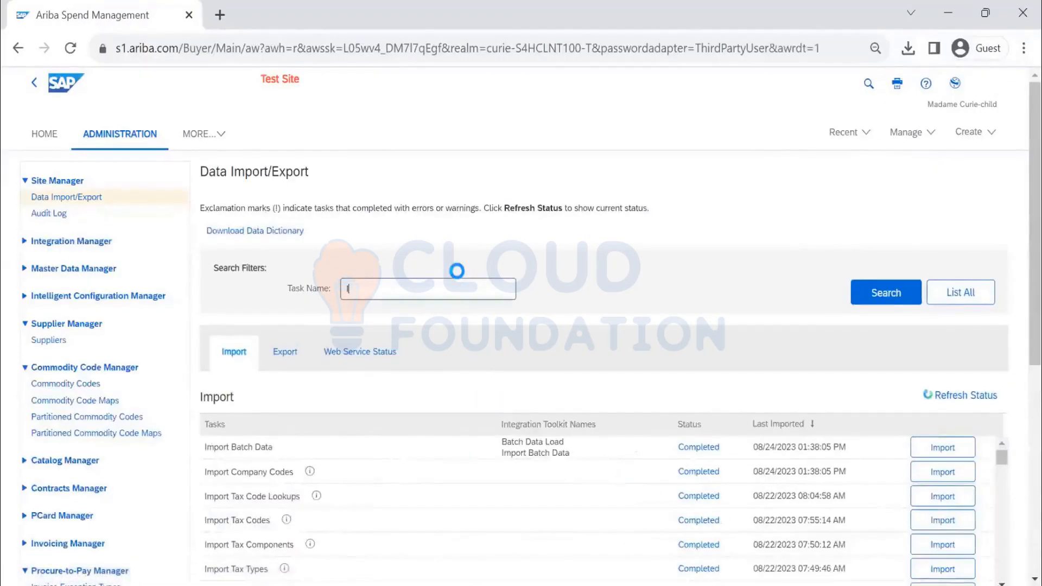
pyautogui.write('COMMODITY')
pyautogui.press('Return')
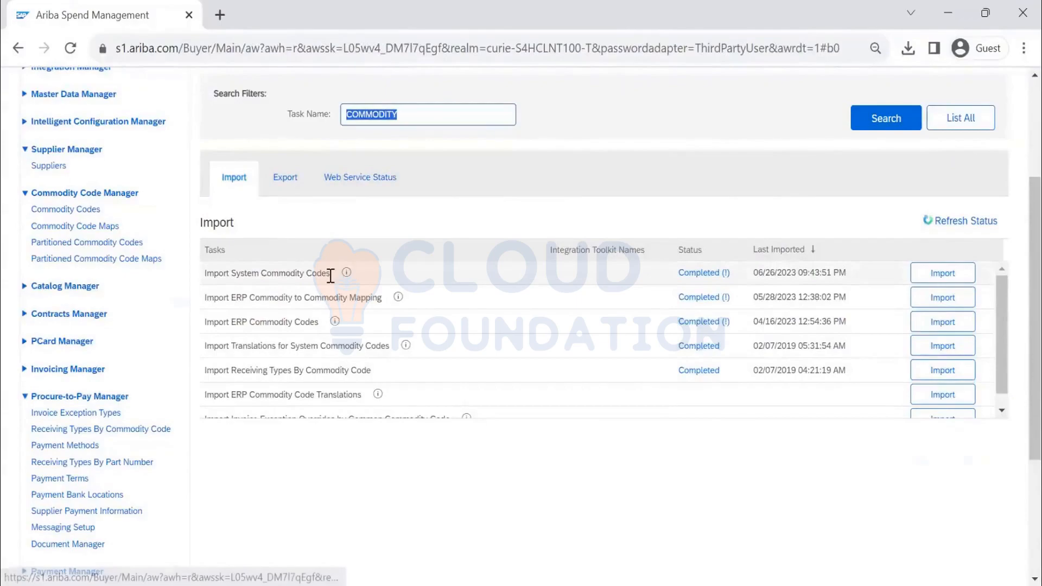
# - Highlight the Import System Commodity Codes and ERP mapping tasks, then view export tasks
pyautogui.moveTo(329, 274); pyautogui.dragTo(209, 272)
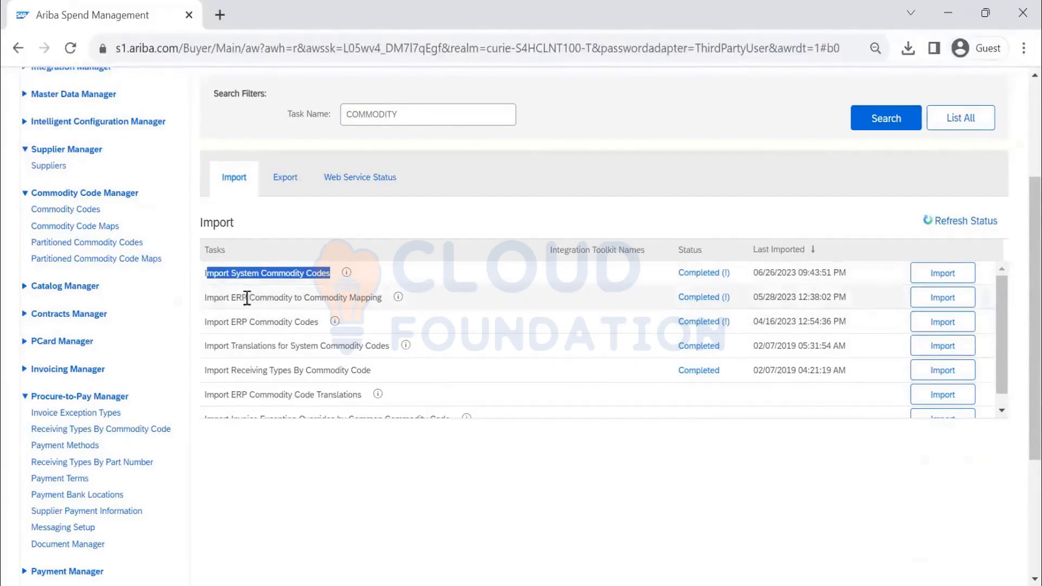
pyautogui.keyDown('shift'); pyautogui.click(295, 298); pyautogui.keyUp('shift')
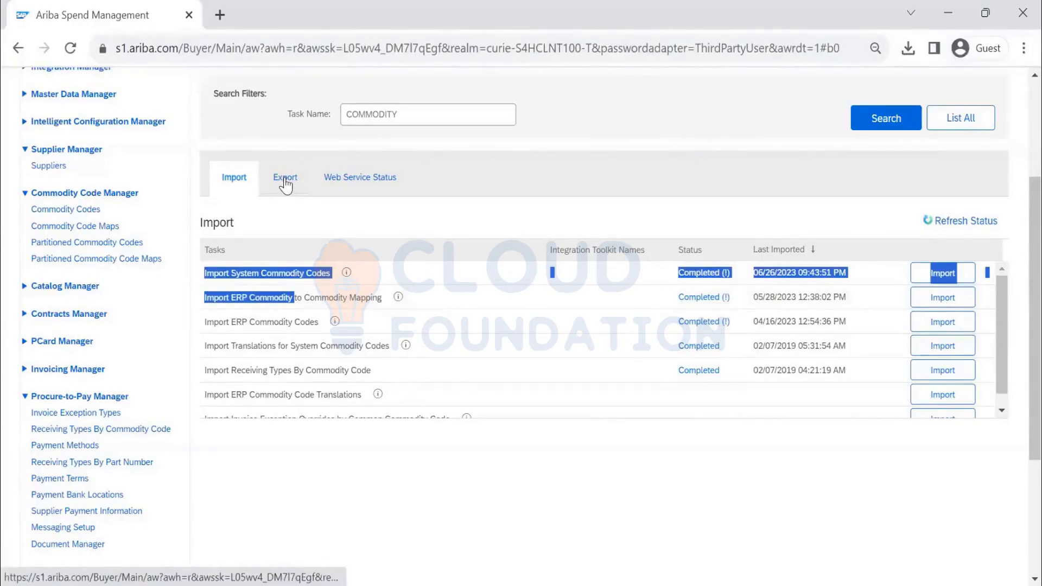
pyautogui.scroll(-2, 389, 314)
pyautogui.scroll(5, 390, 314)
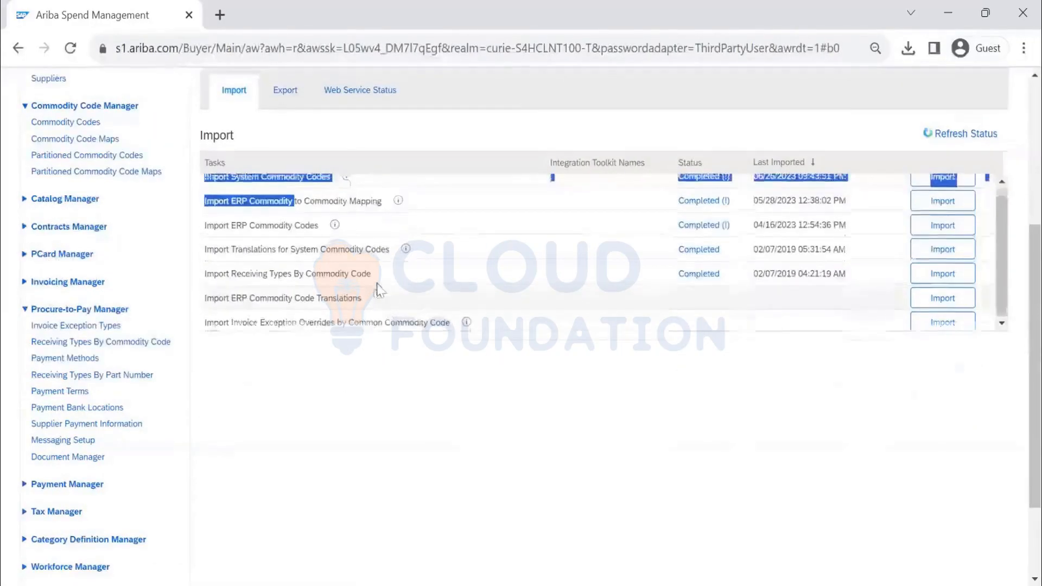
pyautogui.click(286, 266)
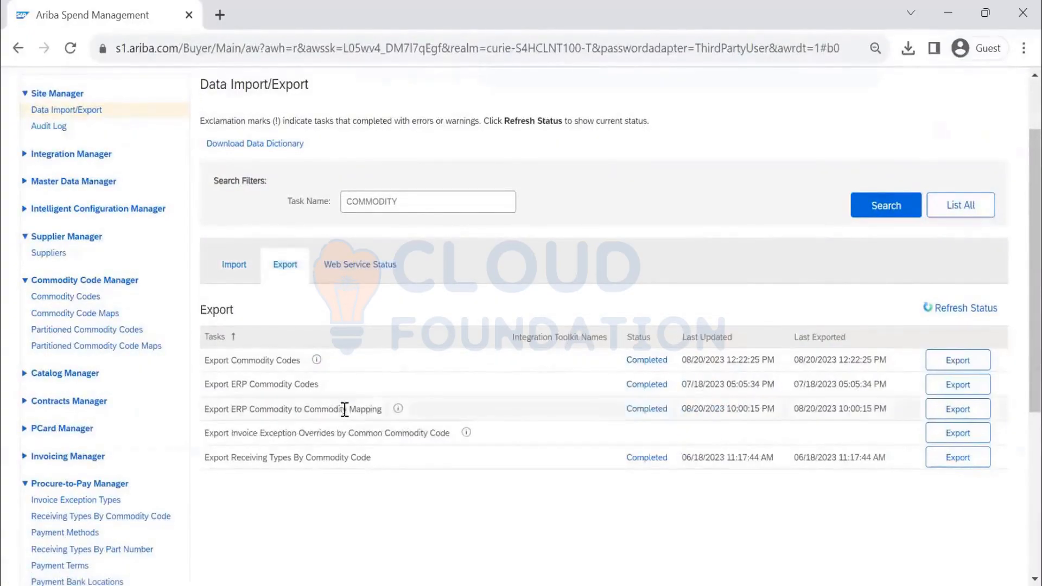
# - Export ERP Commodity to Commodity Mapping for all adapter sources and open the saved CSV
pyautogui.click(949, 410)
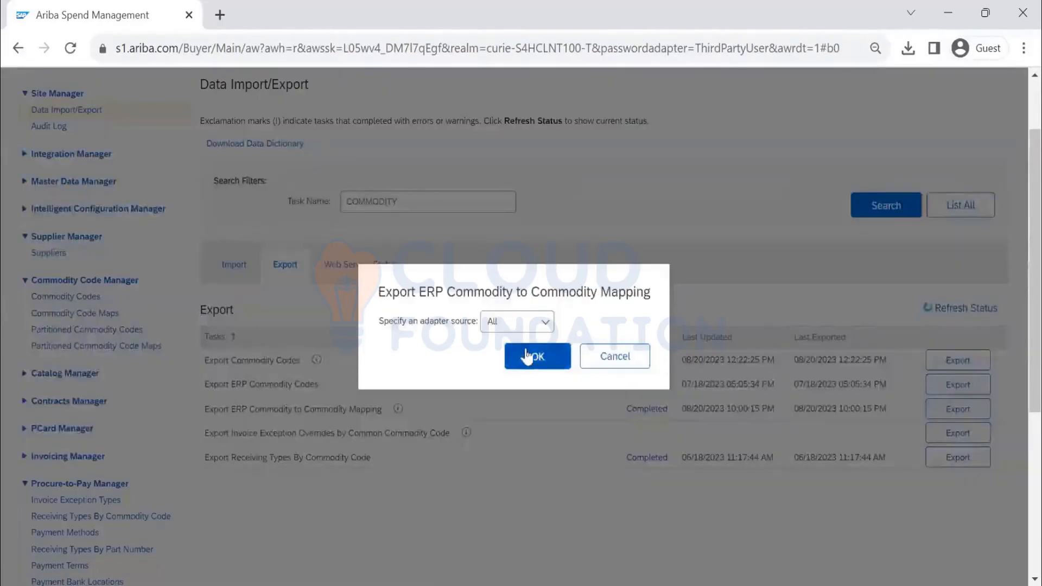
pyautogui.click(536, 356)
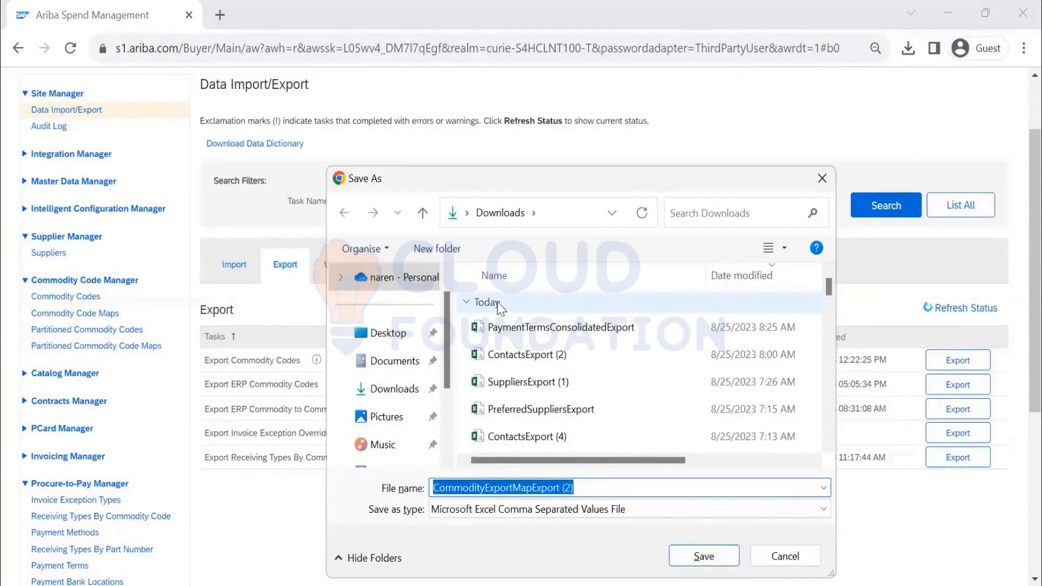
pyautogui.click(715, 562)
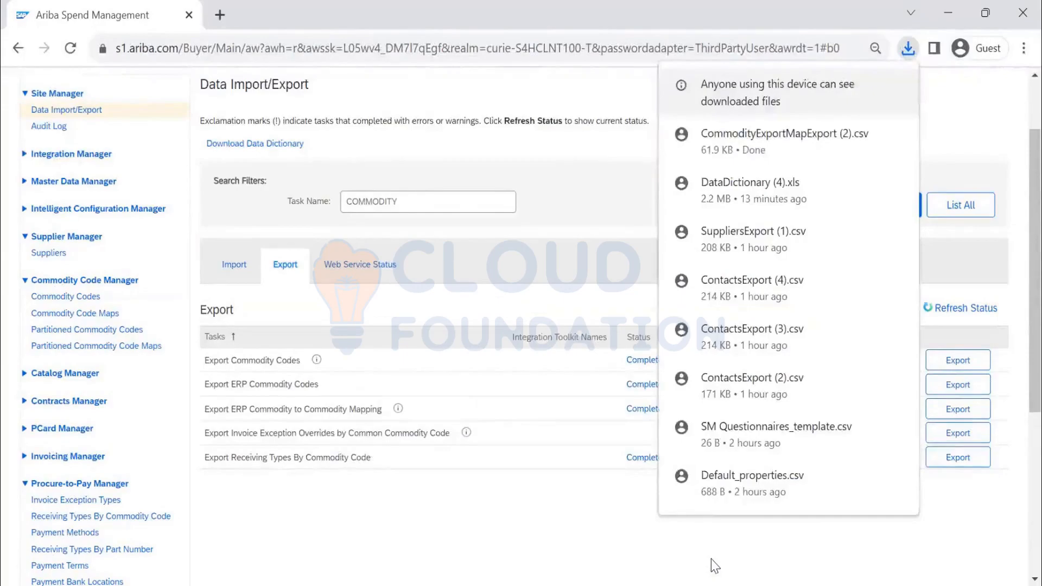
pyautogui.click(764, 136)
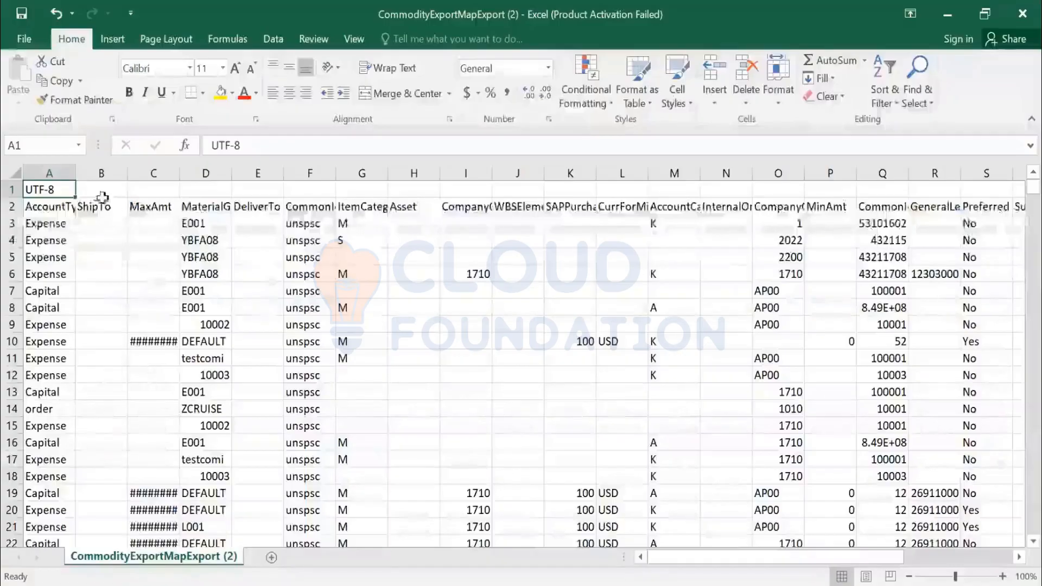
# - Autofit column D to fit the MaterialGroup values
pyautogui.moveTo(51, 174); pyautogui.dragTo(80, 174)
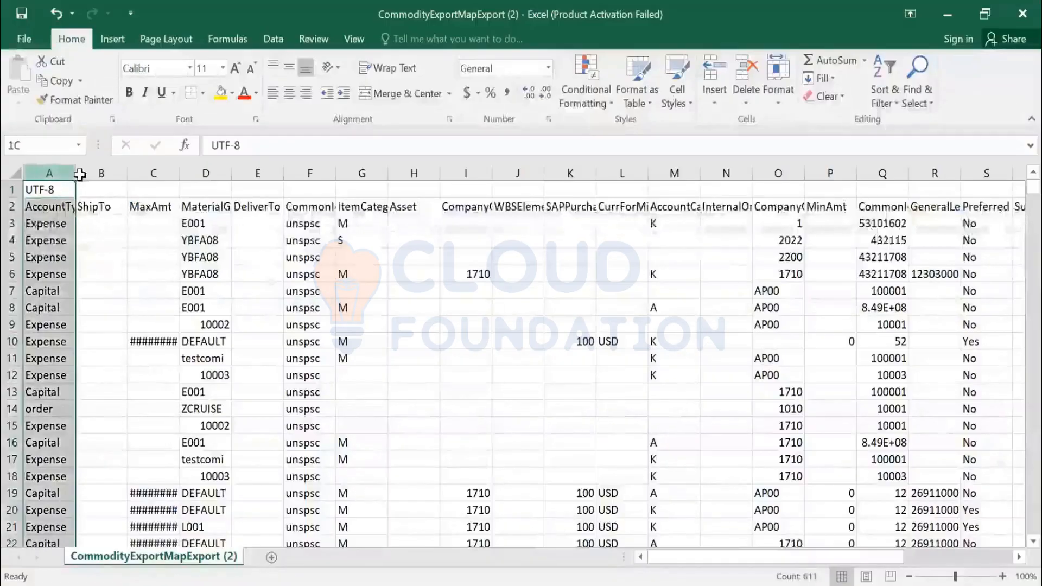
pyautogui.moveTo(80, 174); pyautogui.dragTo(570, 173)
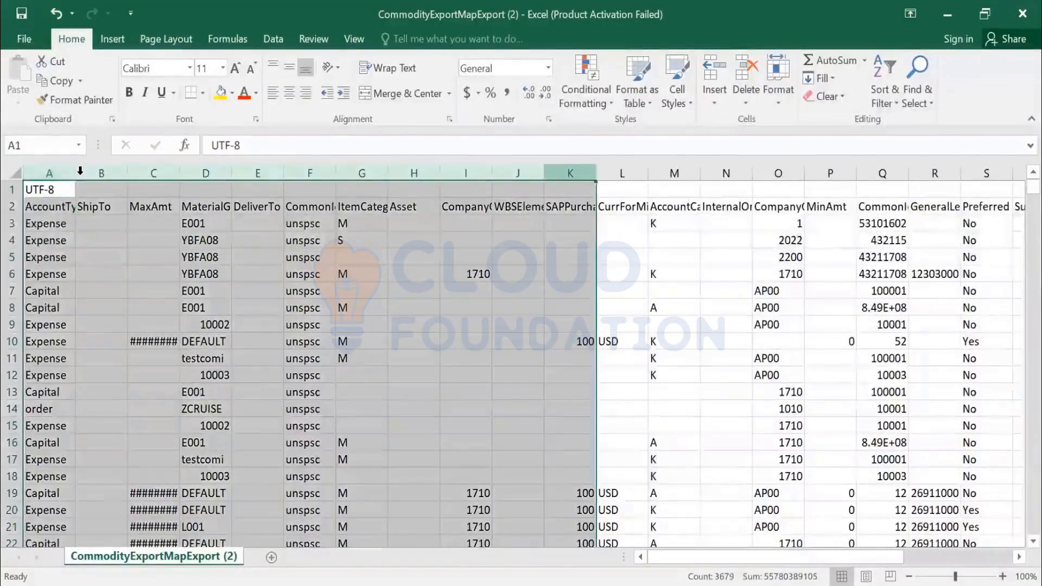
pyautogui.click(15, 174)
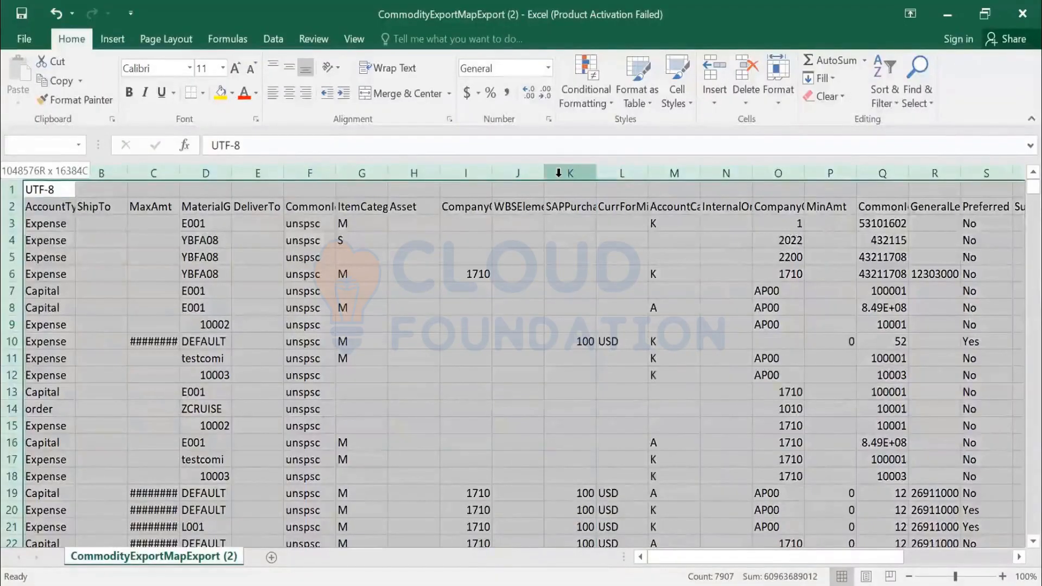
pyautogui.hotkey('shift', 'Left')
pyautogui.hotkey('shift', 'Left')
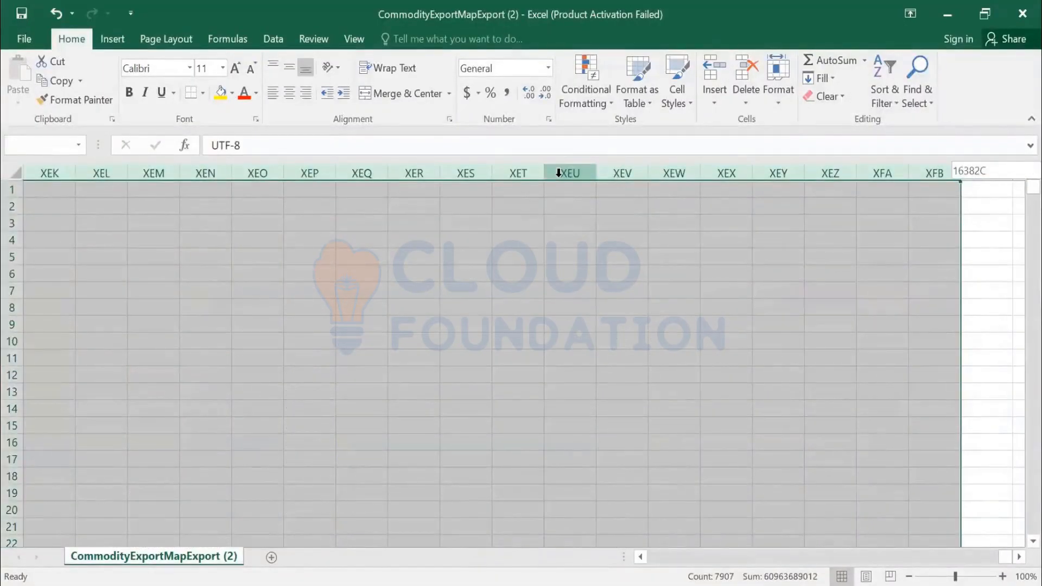
pyautogui.hotkey('ctrl', 'Home')
pyautogui.click(51, 205)
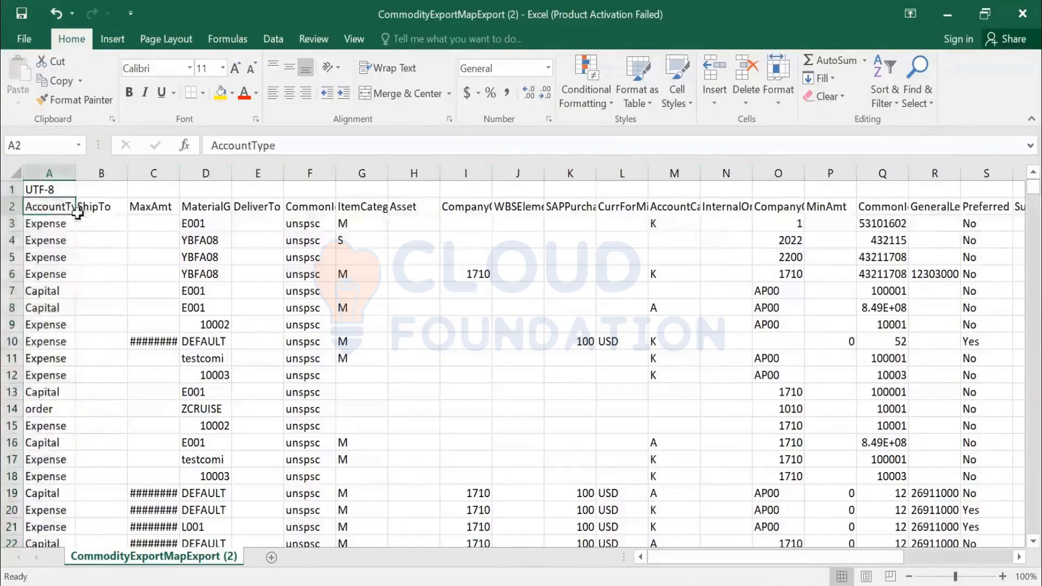
pyautogui.doubleClick(233, 173)
pyautogui.click(228, 173)
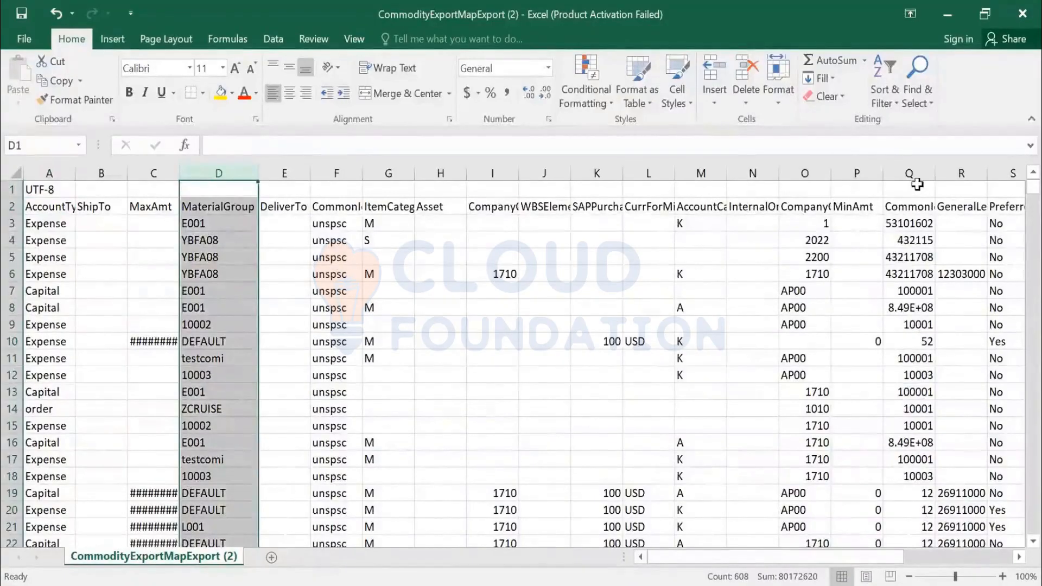
# - Left-align the CommonId values in column Q
pyautogui.click(918, 206)
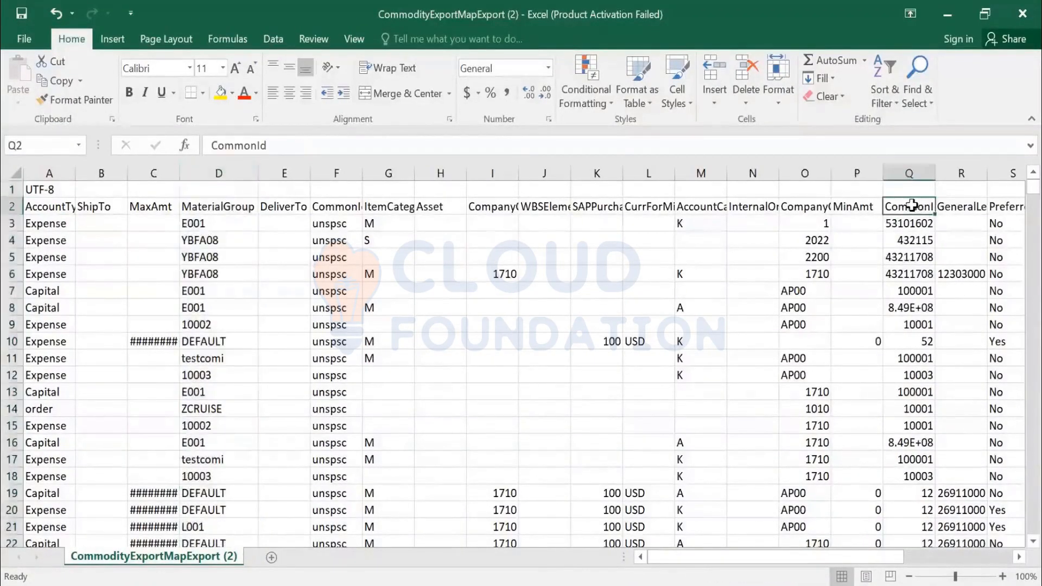
pyautogui.click(915, 169)
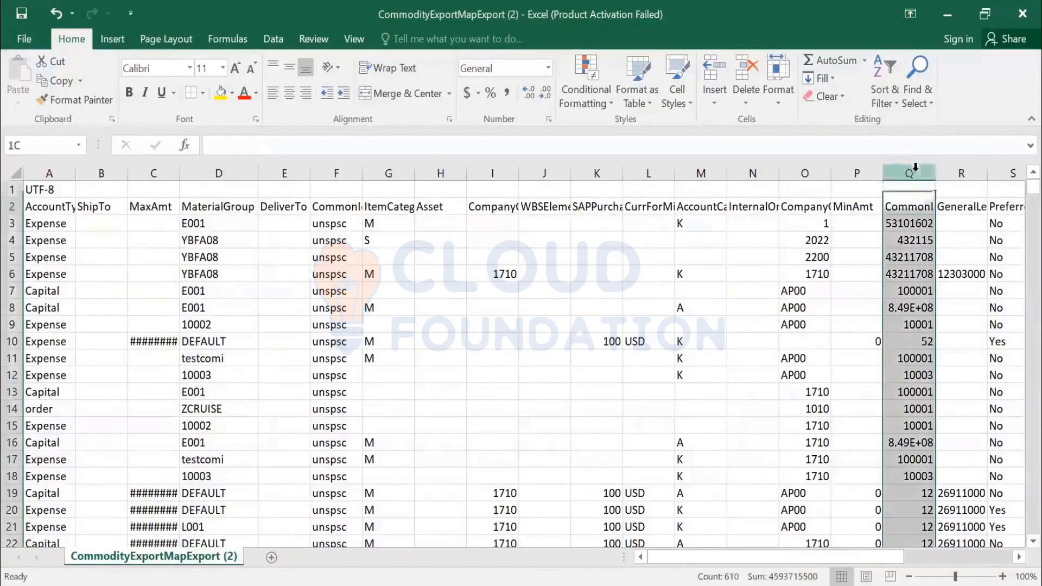
pyautogui.click(273, 93)
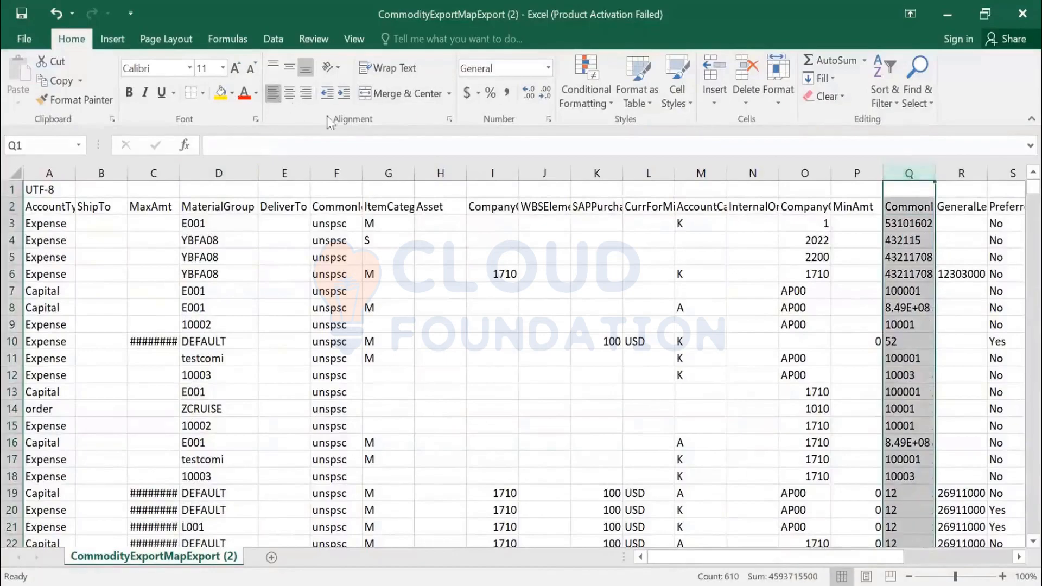
pyautogui.click(991, 291)
# - Add AutoFilter dropdowns to the row-2 header columns with Ctrl+Shift+L
pyautogui.hscroll(1, 783, 291)
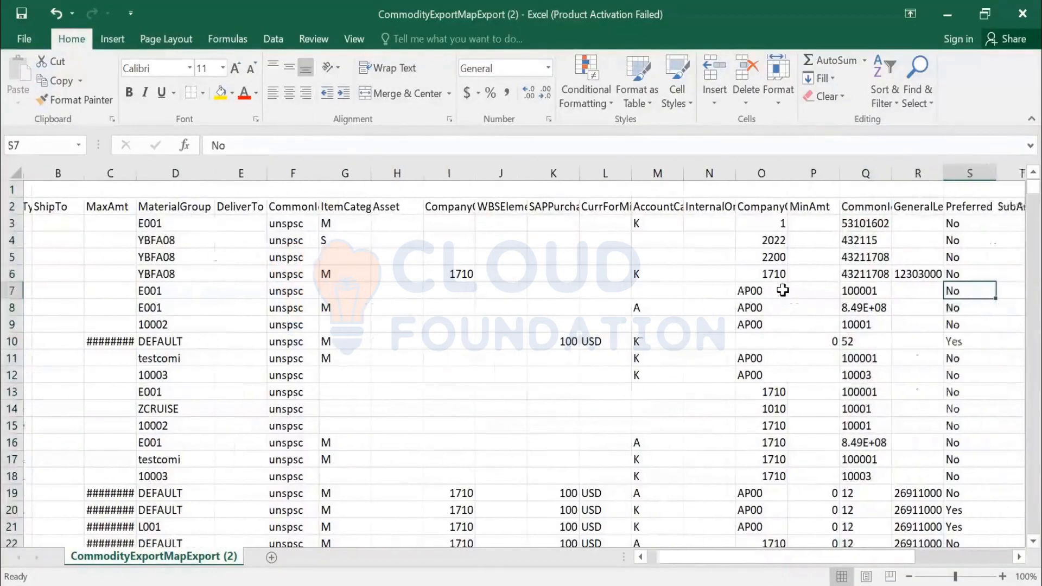
pyautogui.press('Right')
pyautogui.press('Right')
pyautogui.press('Right')
pyautogui.press('Right')
pyautogui.press('Right')
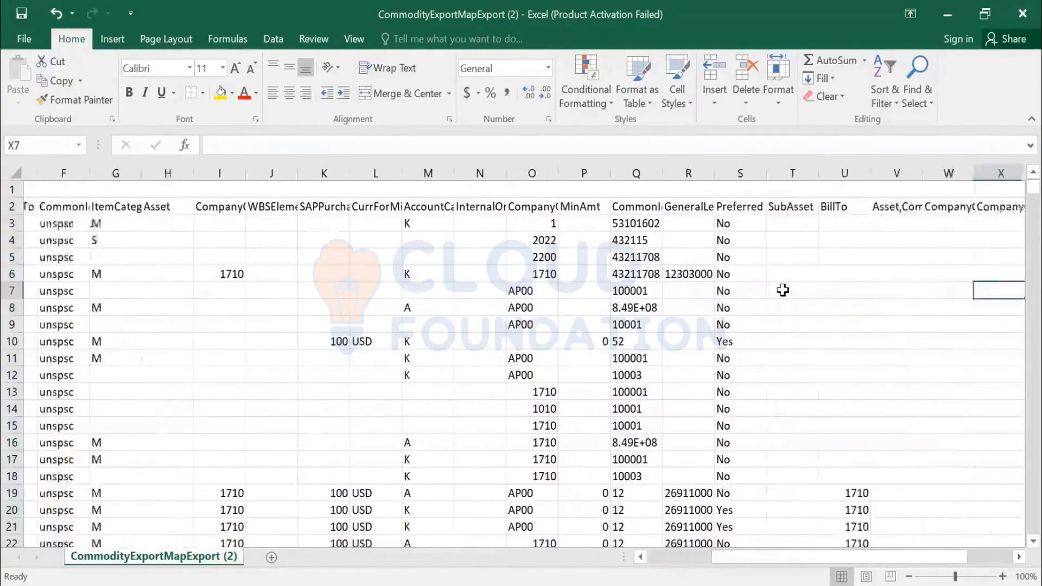
pyautogui.press('Right')
pyautogui.press('Right')
pyautogui.press('Right')
pyautogui.press('Right')
pyautogui.press('Right')
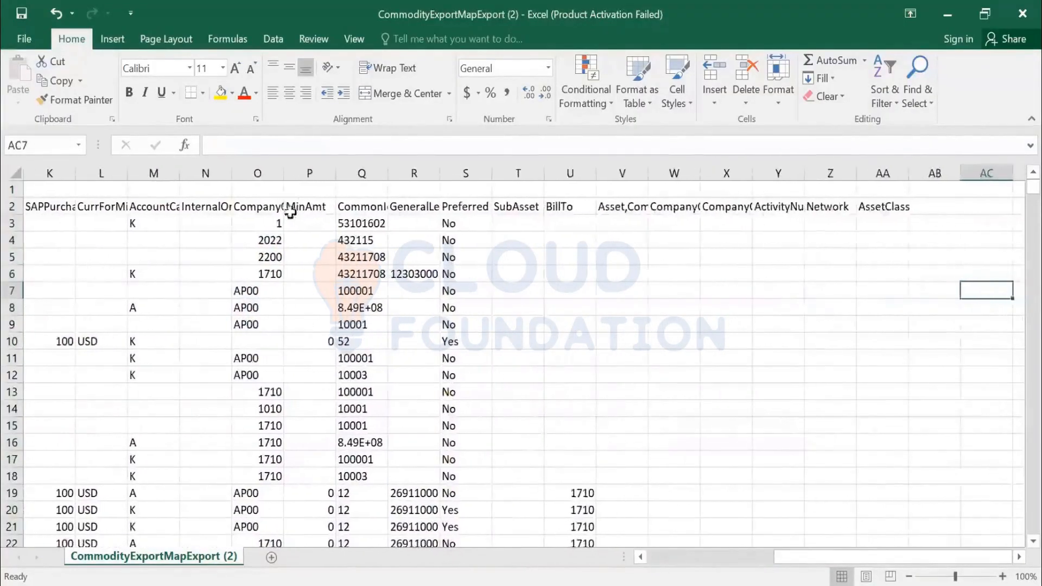
pyautogui.click(279, 210)
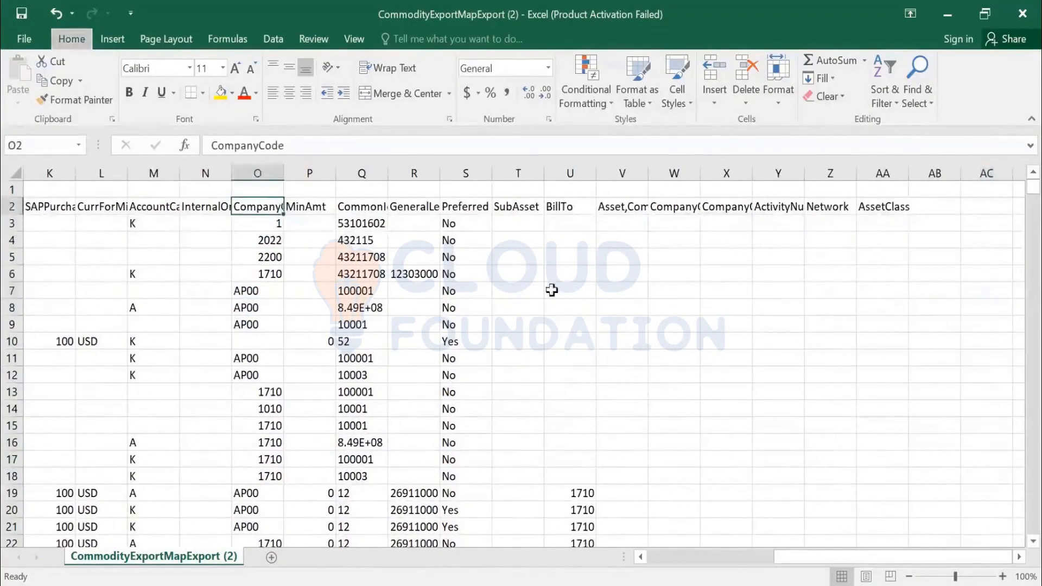
pyautogui.hotkey('ctrl', 'shift', 'l')
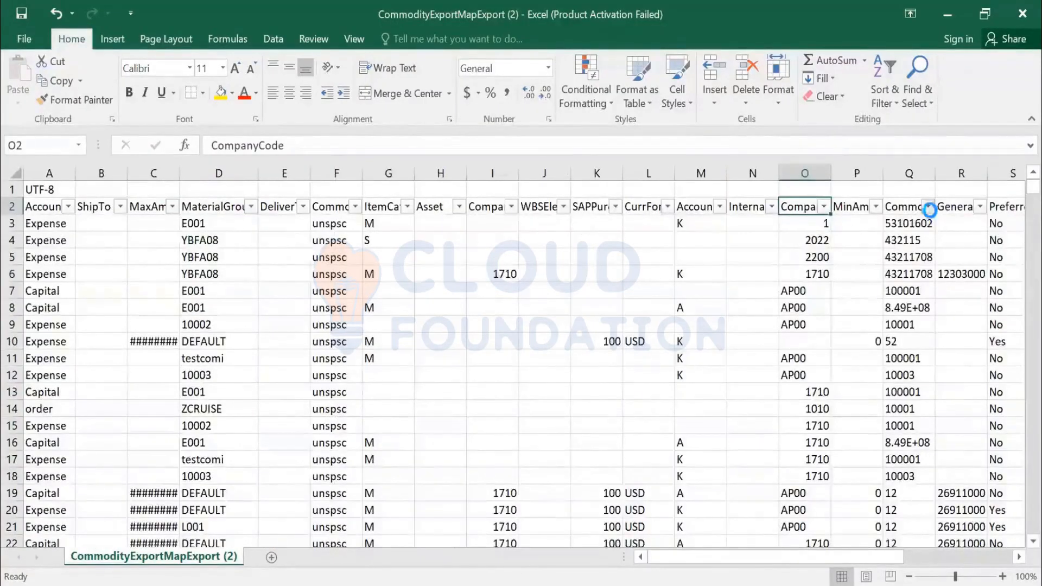
# - Filter the CommonId column to 10001 only using the filter search
pyautogui.click(928, 207)
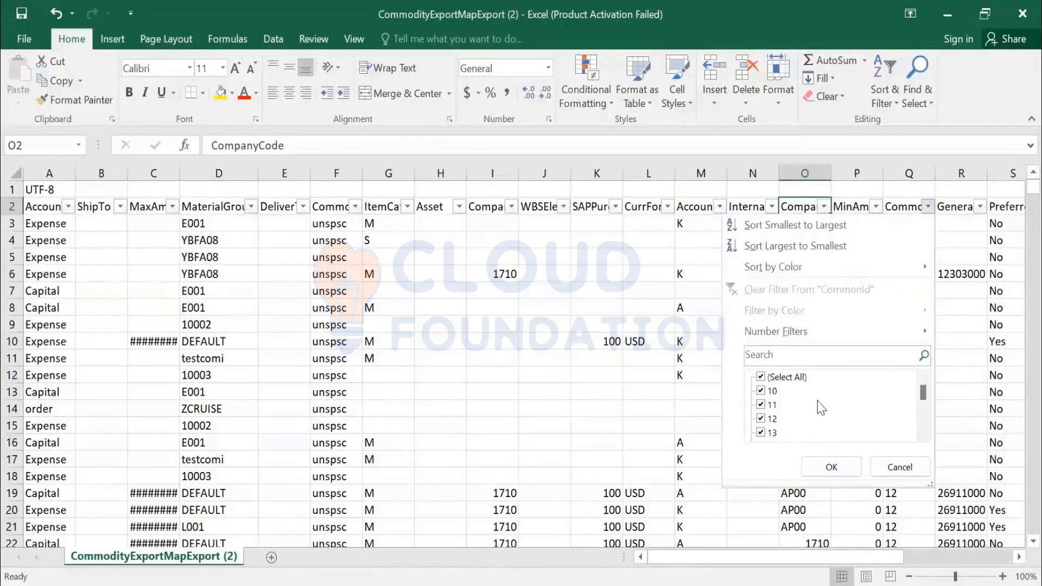
pyautogui.click(899, 468)
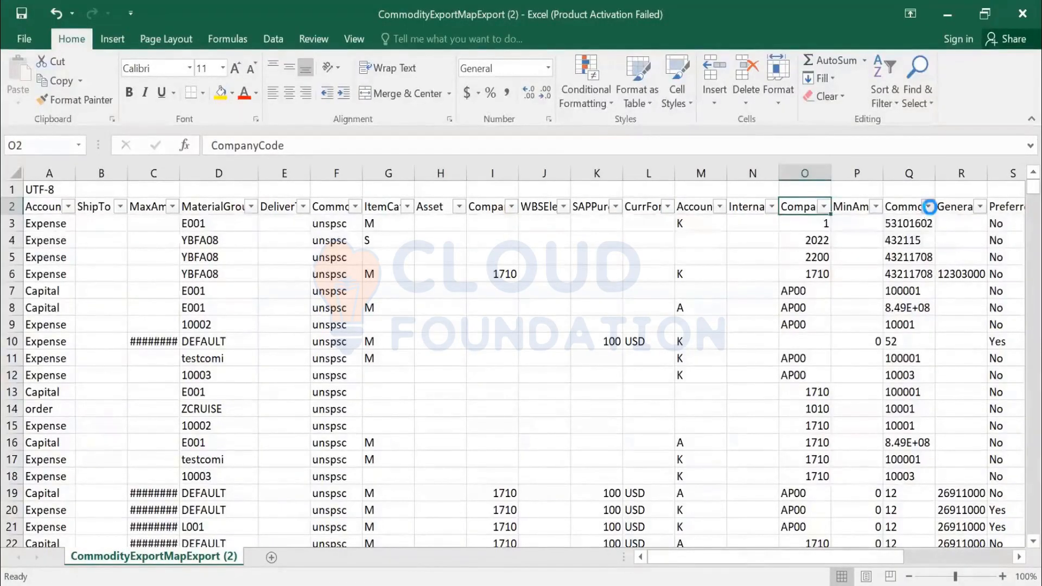
pyautogui.click(929, 206)
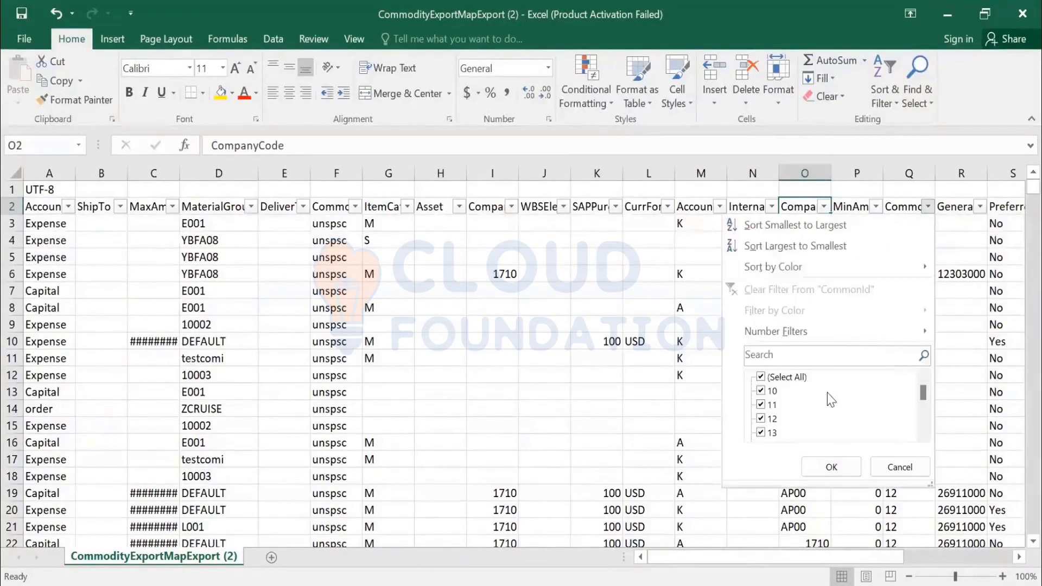
pyautogui.click(891, 468)
pyautogui.click(910, 360)
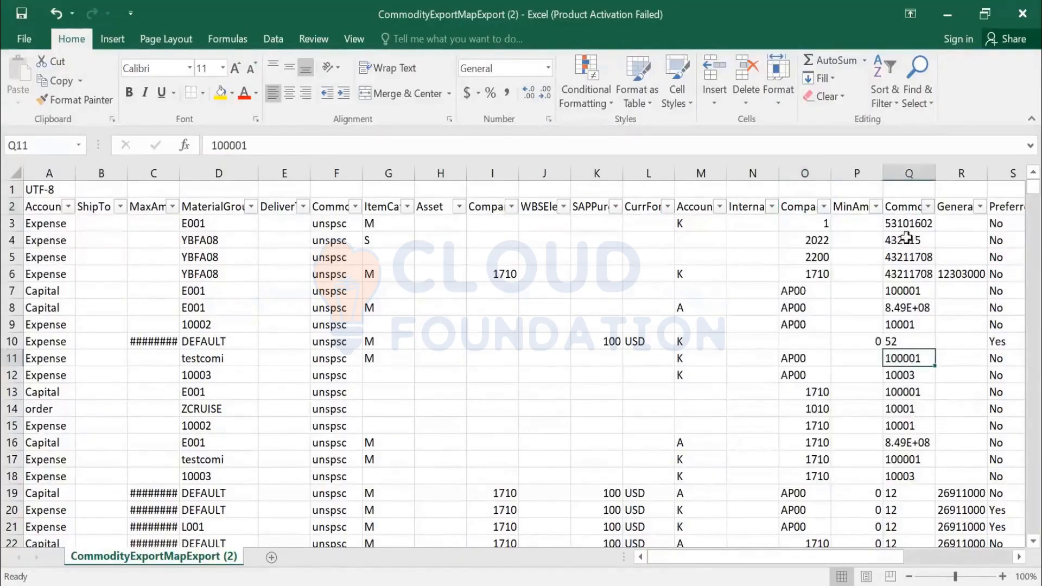
pyautogui.click(929, 207)
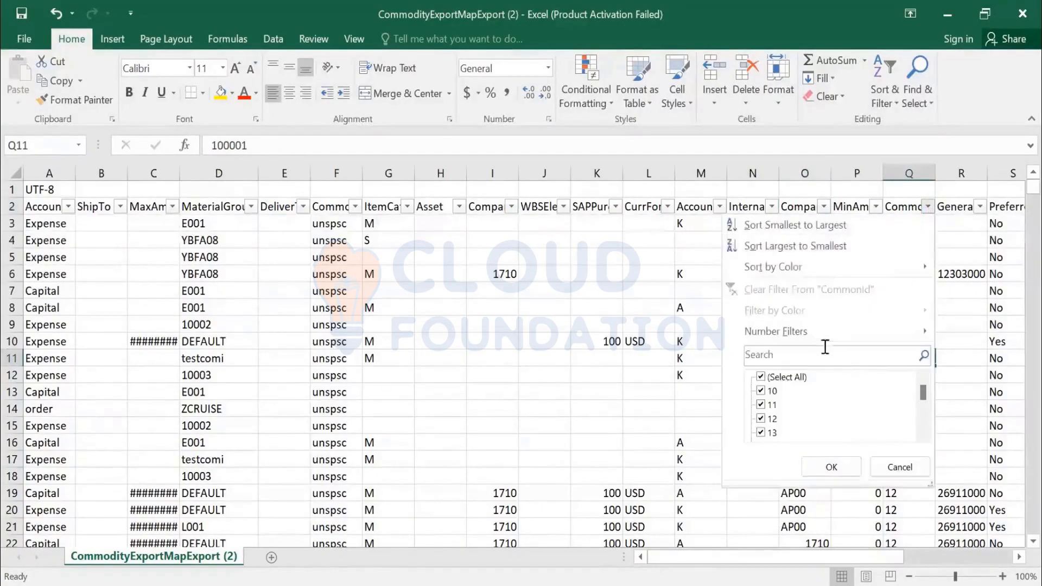
pyautogui.click(821, 358)
pyautogui.write('10001')
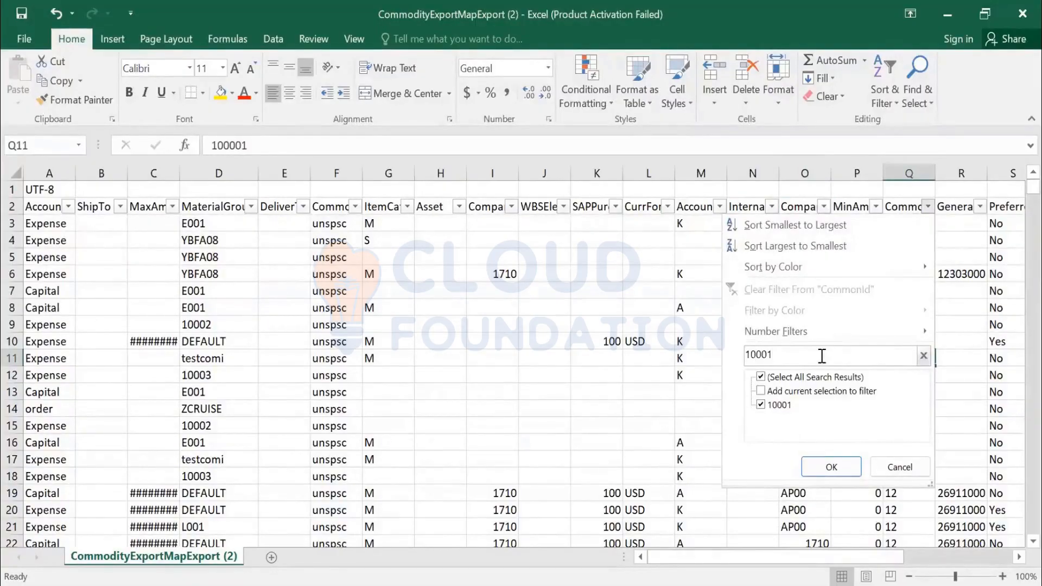
pyautogui.click(833, 466)
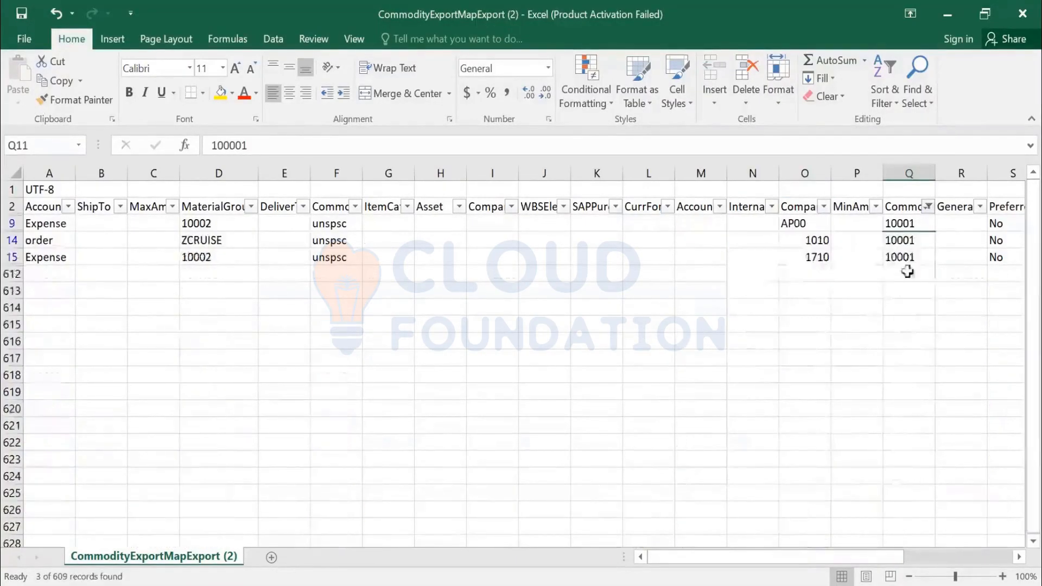
# - Inspect the three 10001 rows' material groups, account types and company codes AP00, 1010, 1710
pyautogui.click(902, 212)
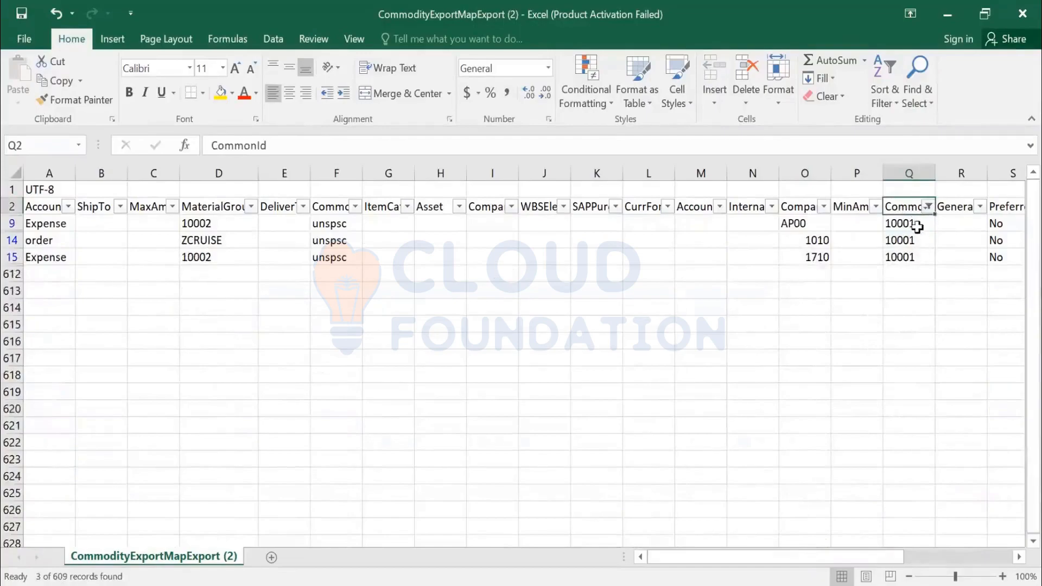
pyautogui.click(916, 224)
pyautogui.moveTo(916, 224); pyautogui.dragTo(915, 256)
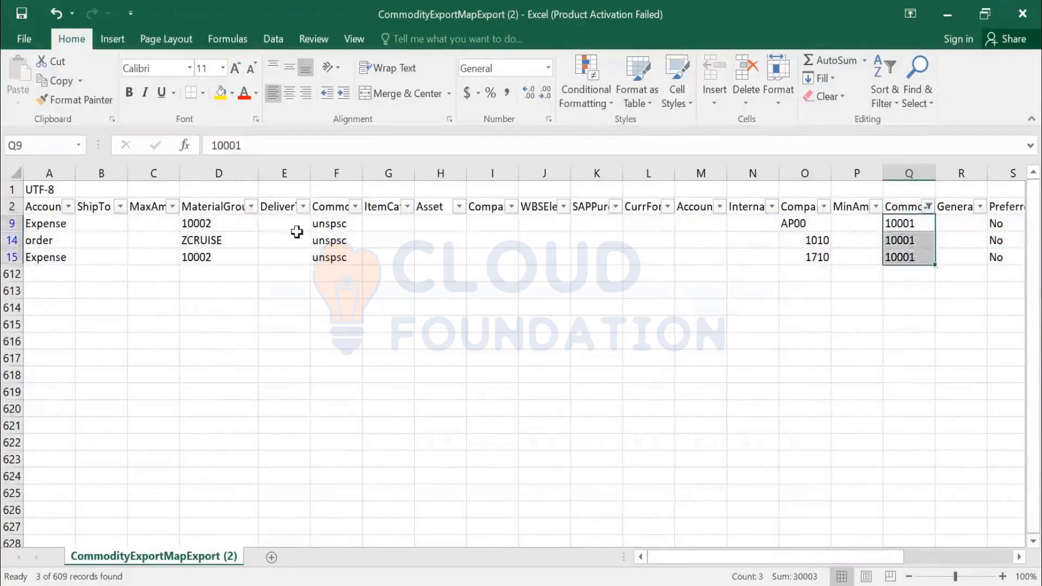
pyautogui.click(219, 223)
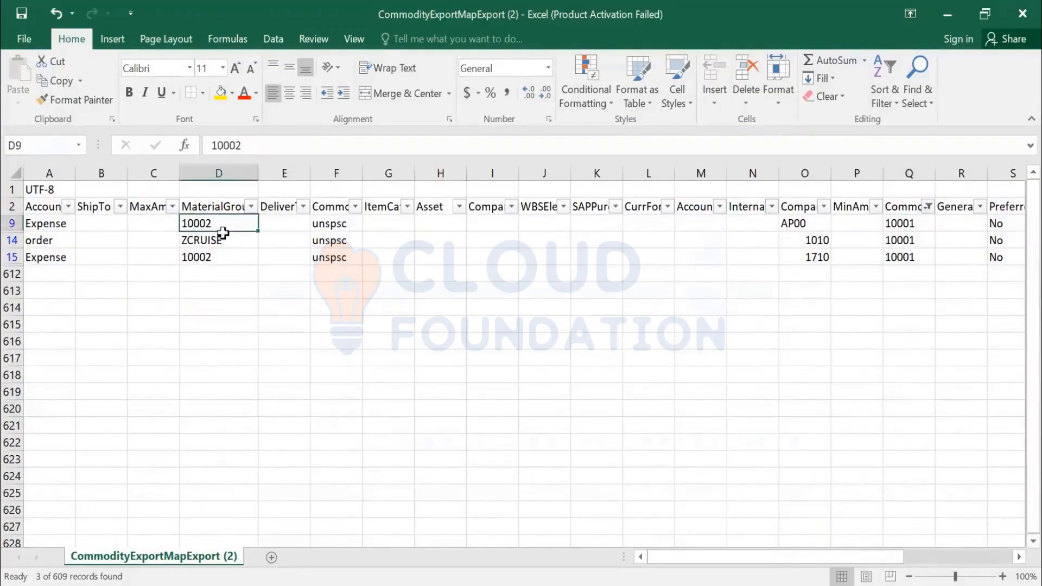
pyautogui.click(216, 240)
pyautogui.click(222, 260)
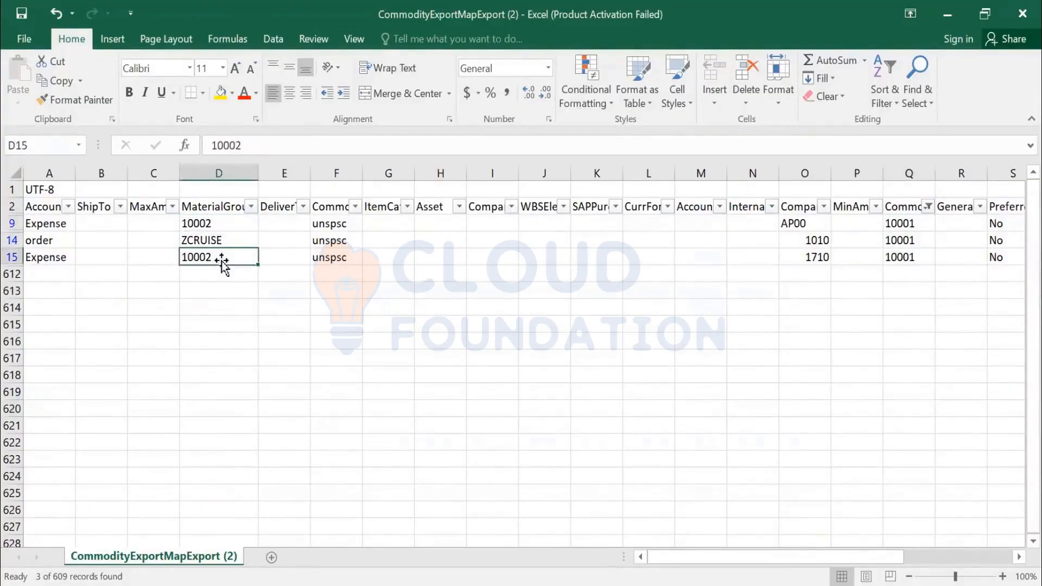
pyautogui.click(52, 225)
pyautogui.click(57, 241)
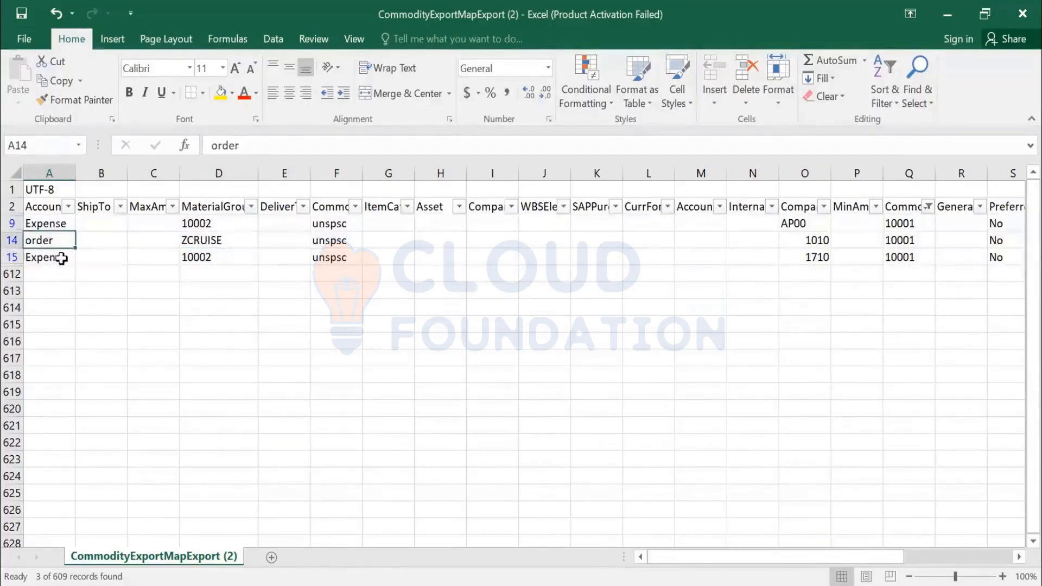
pyautogui.click(61, 258)
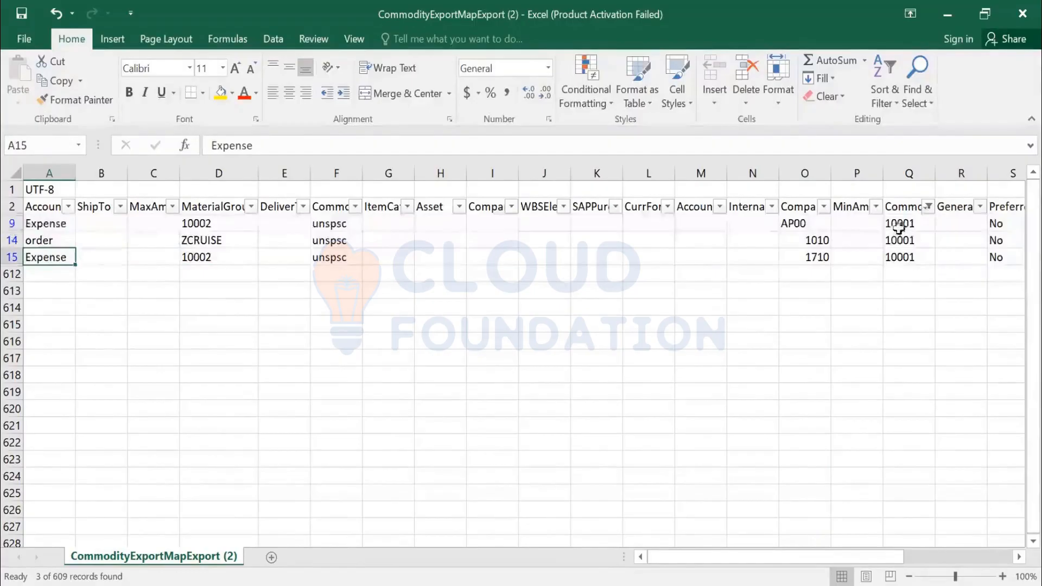
pyautogui.click(804, 225)
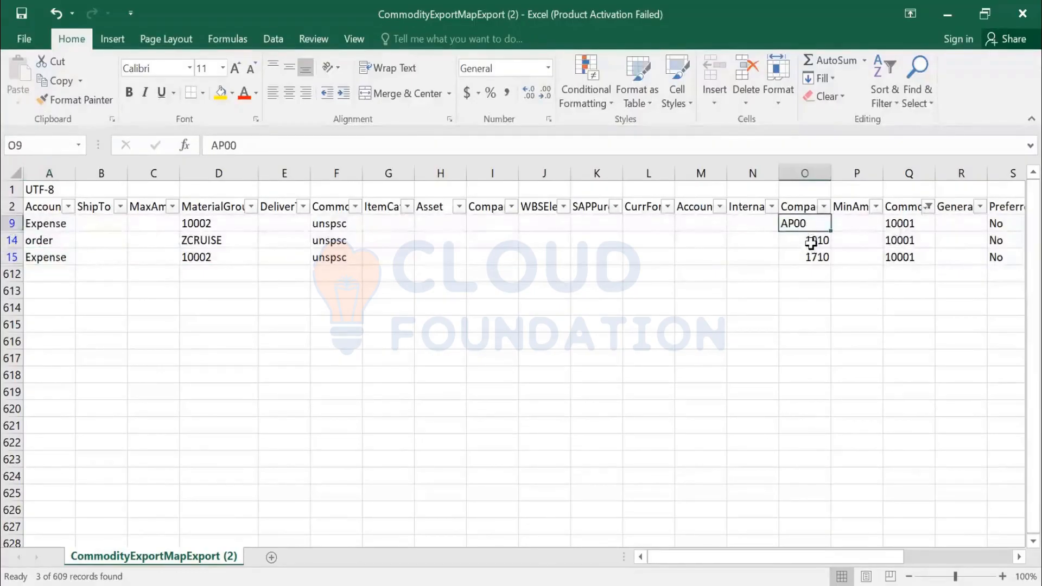
pyautogui.click(812, 241)
pyautogui.click(812, 257)
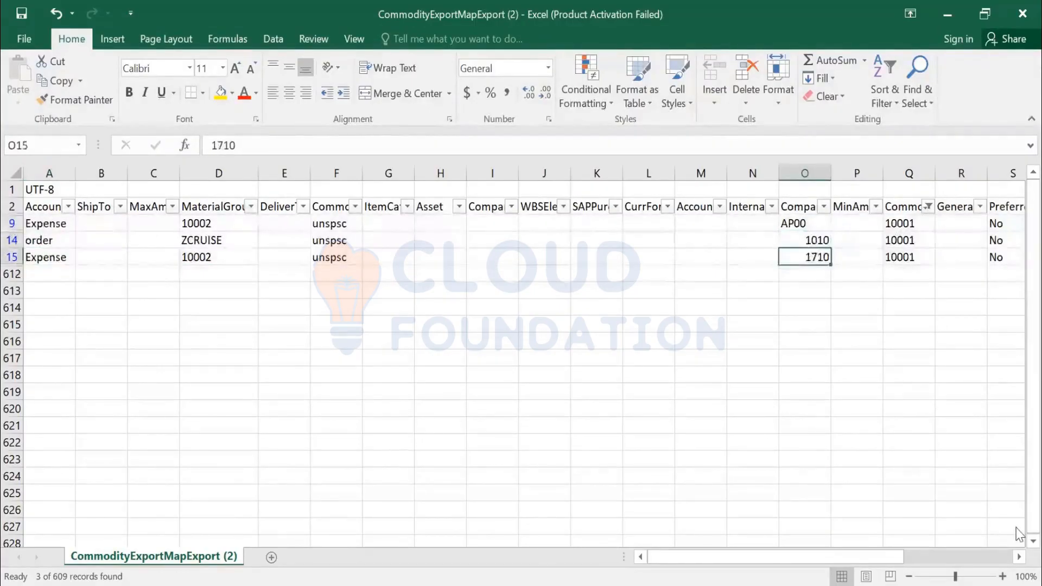
# - Review row 15's values across the columns, from unspsc to Preferred
pyautogui.press('Left')
pyautogui.press('Left')
pyautogui.press('Left')
pyautogui.press('Left')
pyautogui.press('Left')
pyautogui.press('Left')
pyautogui.press('Left')
pyautogui.press('Left')
pyautogui.press('Left')
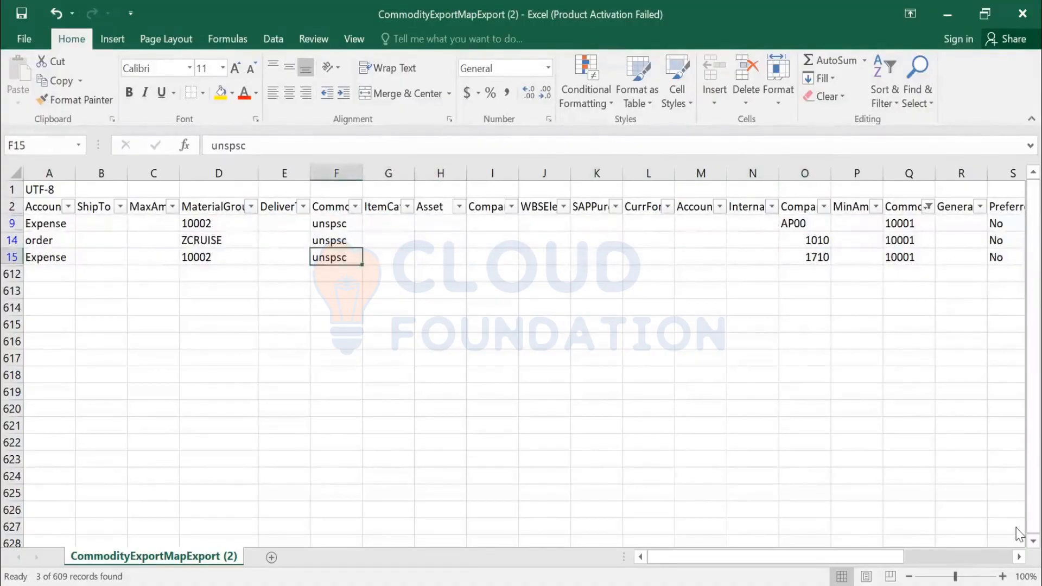
pyautogui.press('Left')
pyautogui.press('Left')
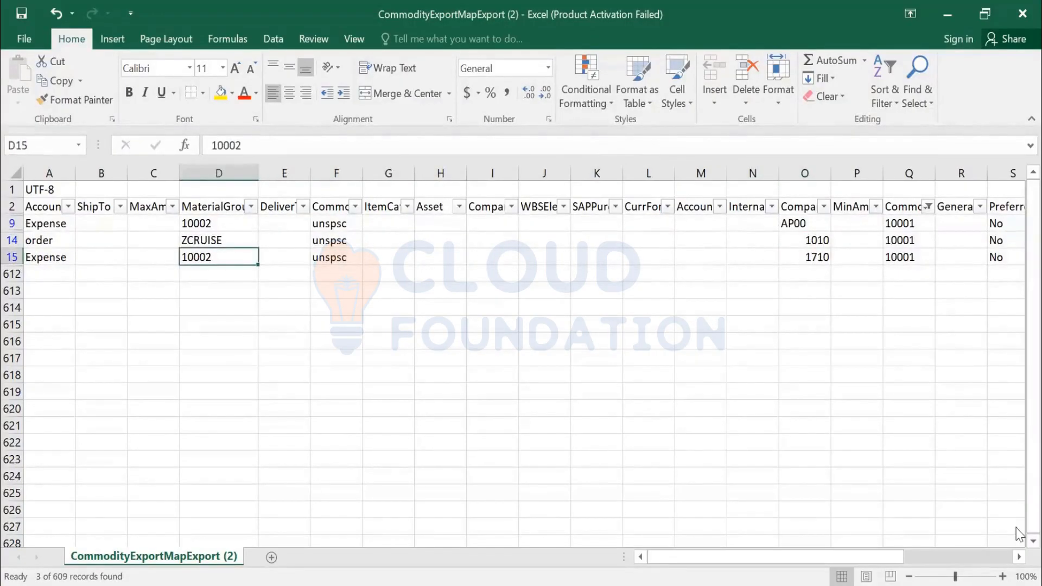
pyautogui.press('Right')
pyautogui.press('Right')
pyautogui.press('Right')
pyautogui.press('Right')
pyautogui.press('Right')
pyautogui.press('Right')
pyautogui.press('Right')
pyautogui.press('Right')
pyautogui.press('Right')
pyautogui.press('Right')
pyautogui.press('Right')
pyautogui.press('Right')
pyautogui.press('Right')
pyautogui.press('Right')
pyautogui.press('Right')
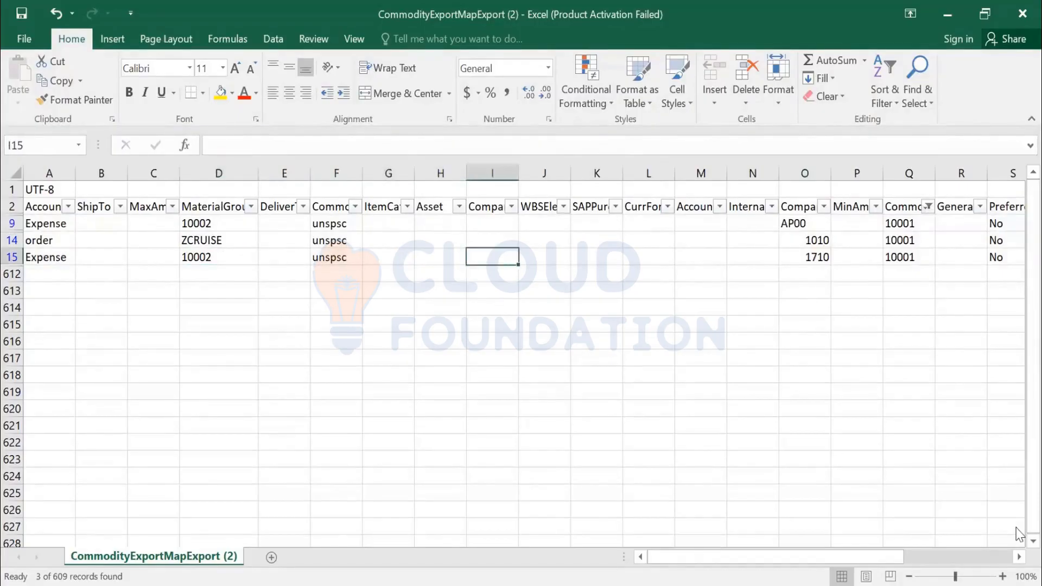
pyautogui.press('Right')
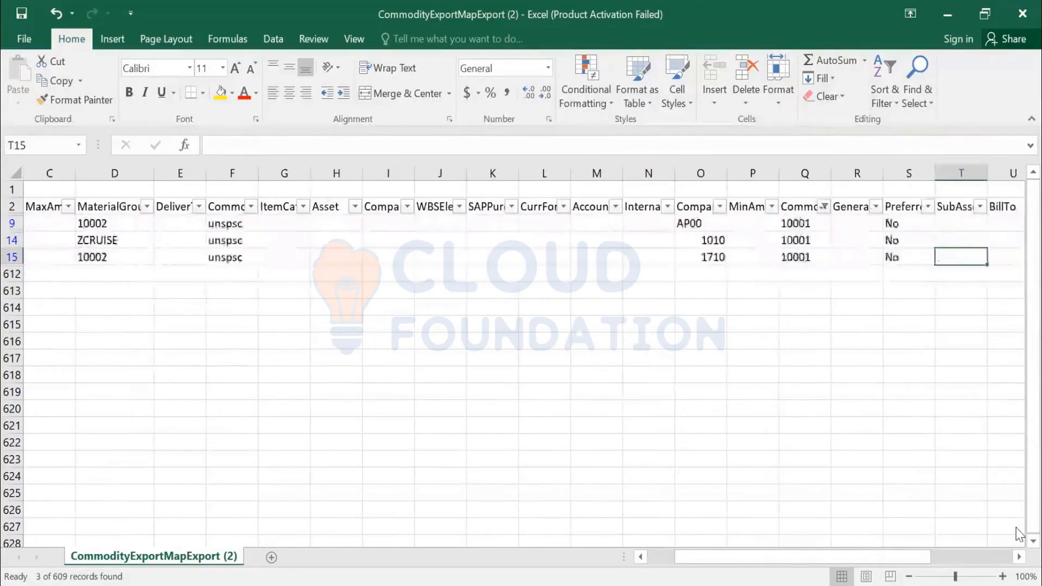
pyautogui.press('Right')
pyautogui.press('Left')
pyautogui.press('Left')
pyautogui.press('Right')
pyautogui.press('Right')
pyautogui.press('Right')
pyautogui.press('Right')
pyautogui.press('Right')
pyautogui.press('Right')
pyautogui.press('Right')
pyautogui.press('Right')
pyautogui.press('Right')
pyautogui.press('Right')
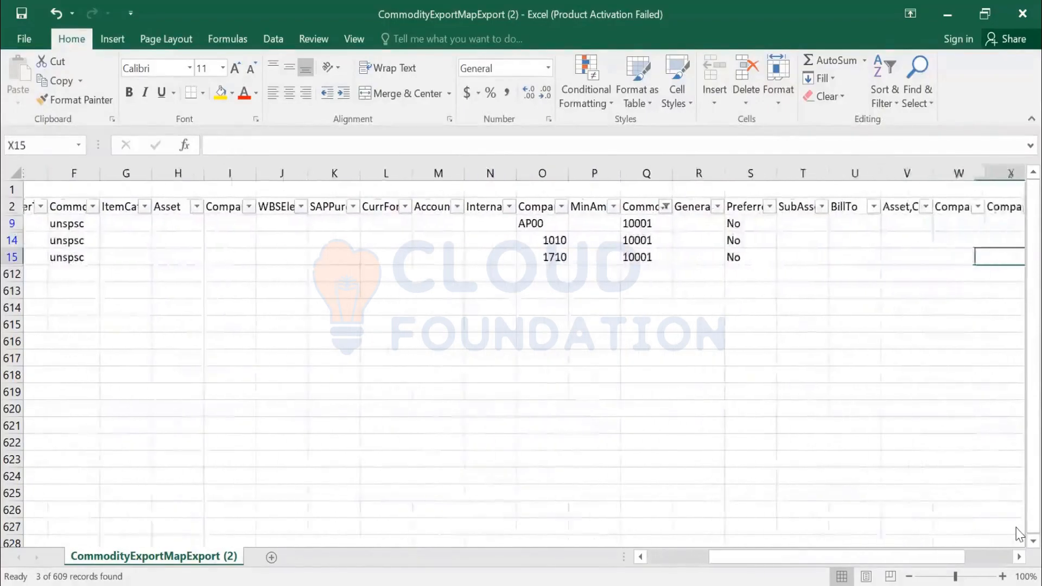
pyautogui.press('Left')
pyautogui.press('Left')
pyautogui.press('Left')
pyautogui.press('Left')
pyautogui.press('Left')
pyautogui.press('Left')
pyautogui.press('Left')
pyautogui.press('Left')
pyautogui.press('Left')
pyautogui.press('Left')
pyautogui.press('Left')
pyautogui.press('Left')
pyautogui.press('Left')
pyautogui.press('Left')
pyautogui.press('Left')
pyautogui.press('Left')
pyautogui.press('Left')
pyautogui.press('Left')
pyautogui.press('Left')
pyautogui.press('Left')
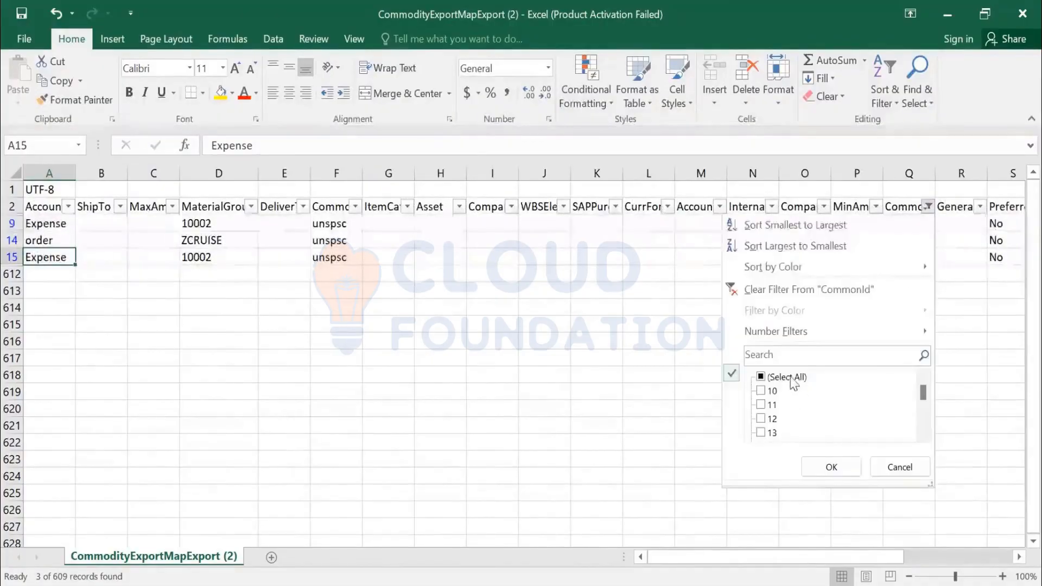
# - Clear the CommonId filter and limit ItemCategory to D, M and S
pyautogui.click(788, 379)
pyautogui.click(830, 465)
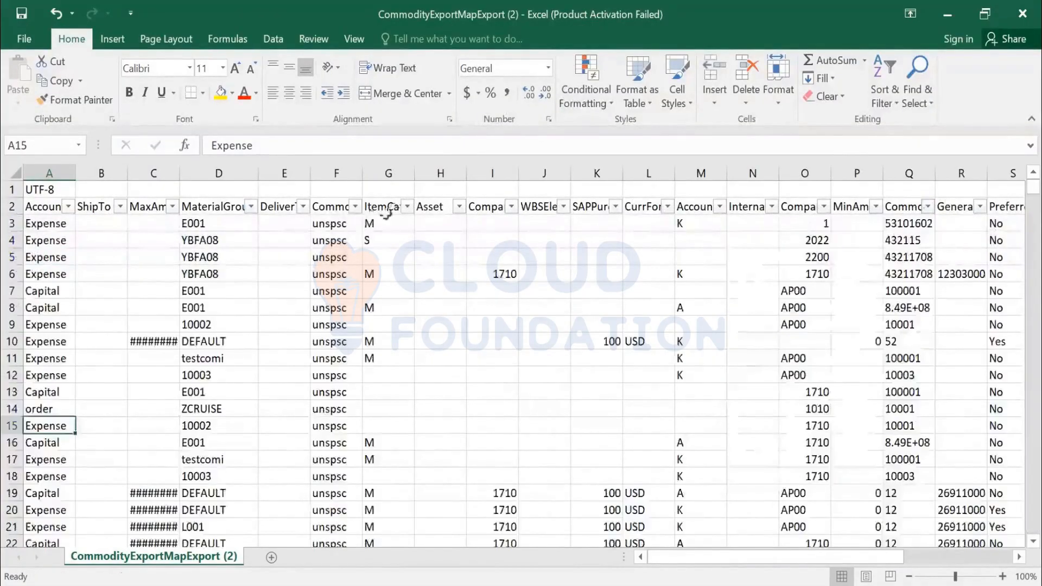
pyautogui.click(408, 207)
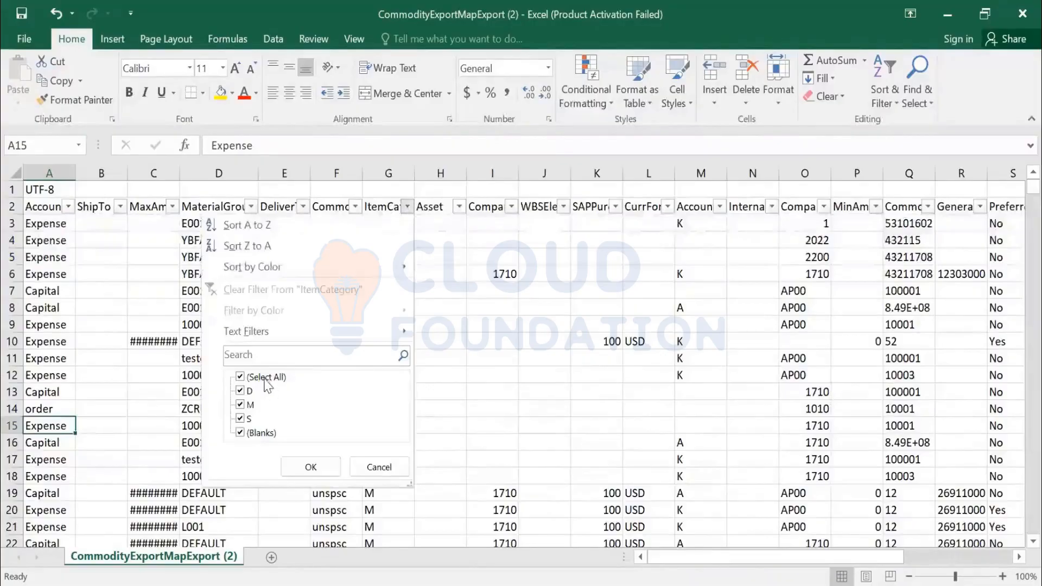
pyautogui.click(240, 378)
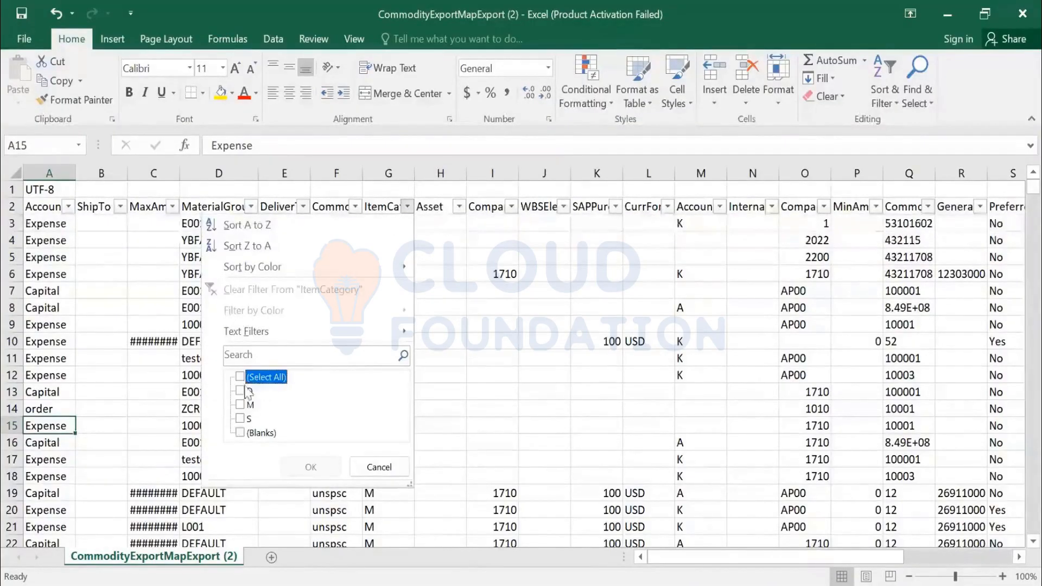
pyautogui.click(240, 392)
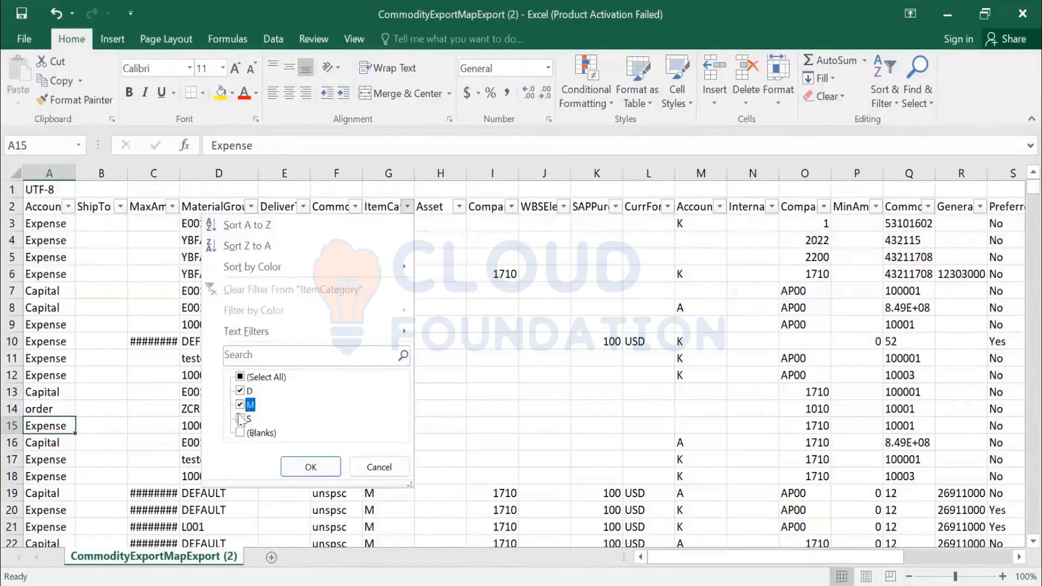
pyautogui.click(240, 419)
pyautogui.click(240, 405)
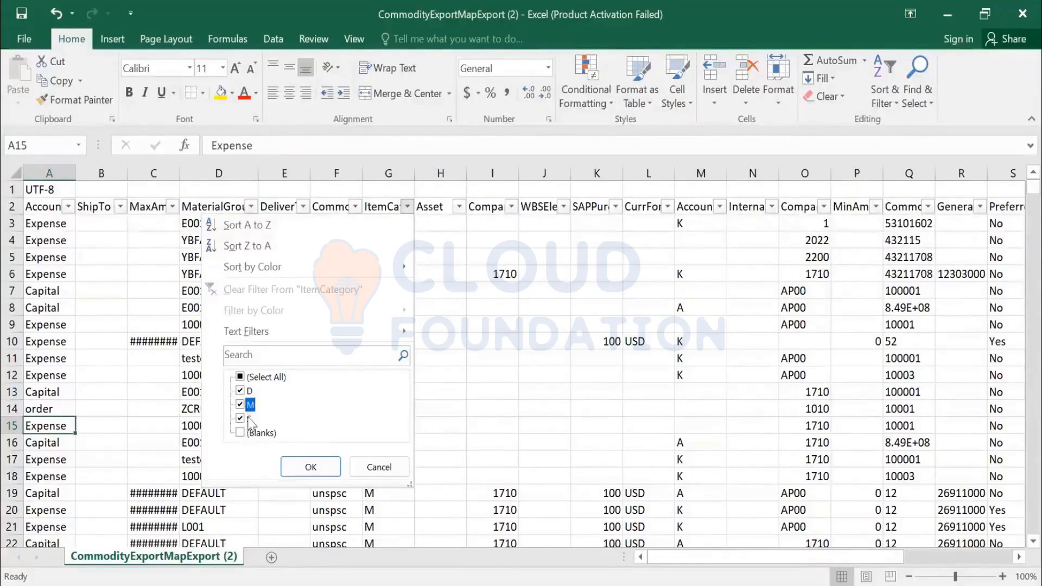
pyautogui.click(310, 466)
# - Check row 11's CommonId 100001, material group testcomi and item category M, and copy 100001
pyautogui.scroll(-5, 388, 262)
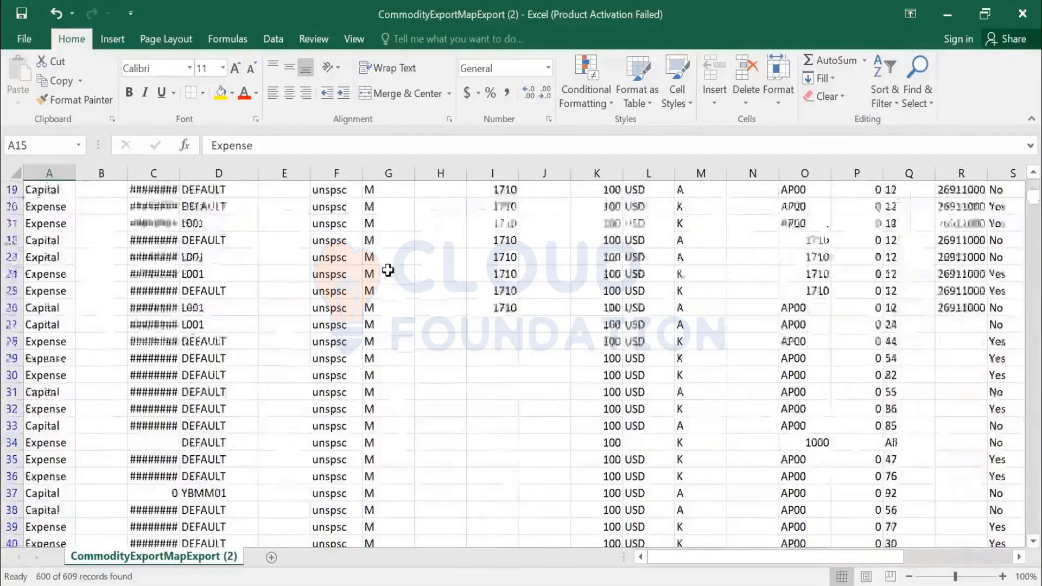
pyautogui.scroll(5, 378, 244)
pyautogui.click(378, 244)
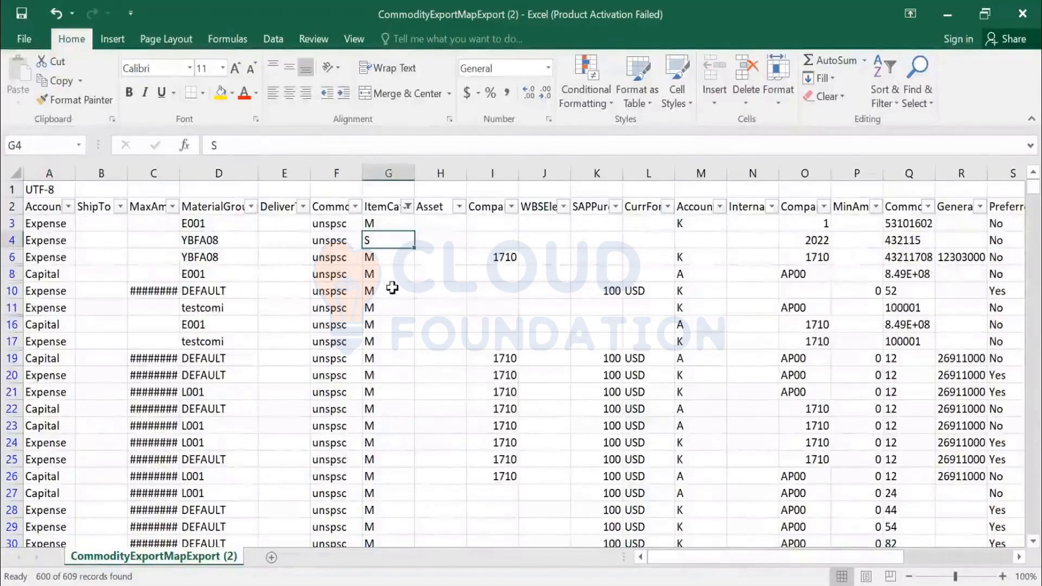
pyautogui.moveTo(375, 258); pyautogui.dragTo(384, 359)
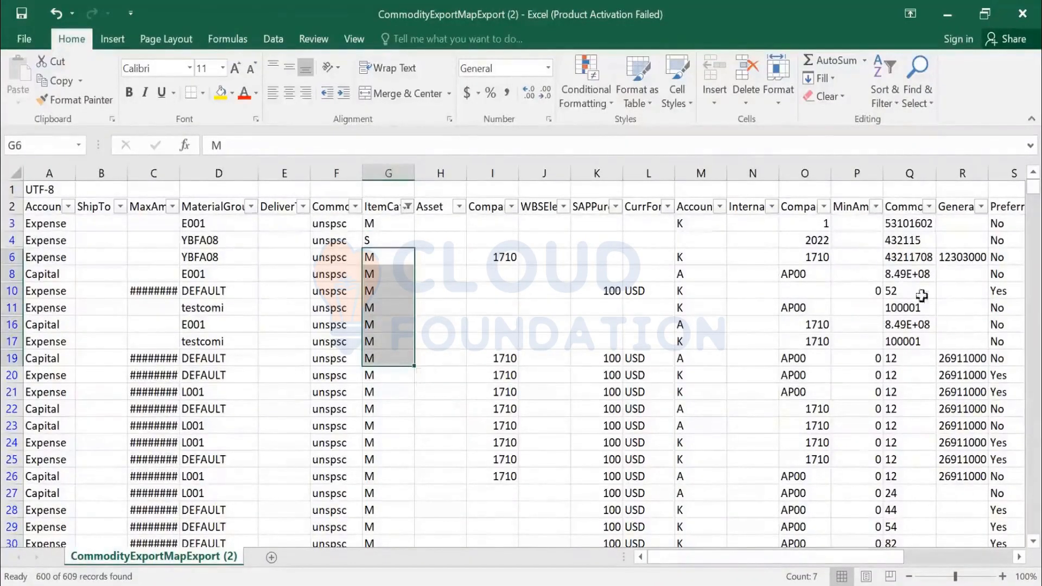
pyautogui.click(910, 310)
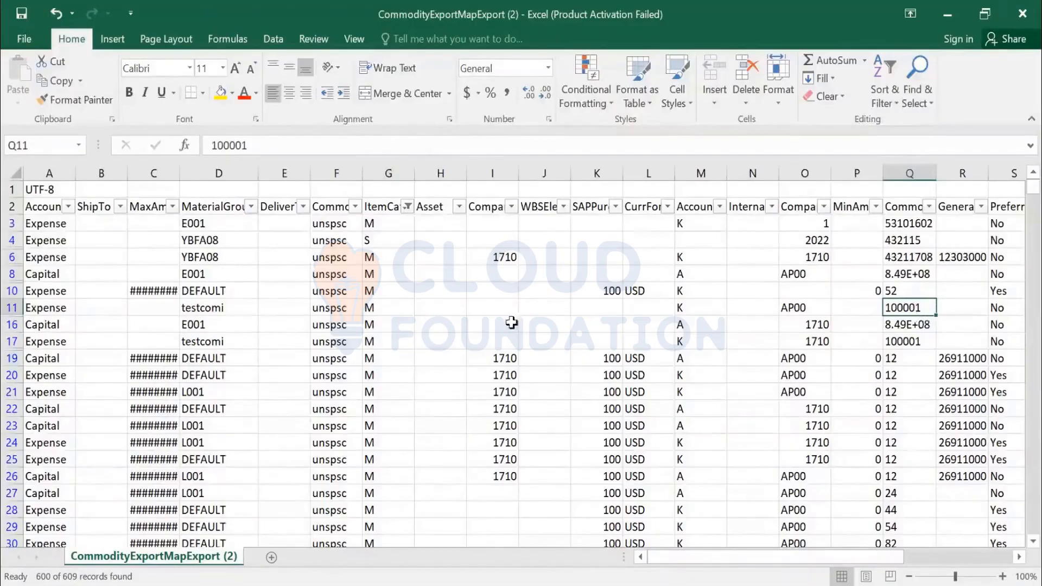
pyautogui.click(212, 307)
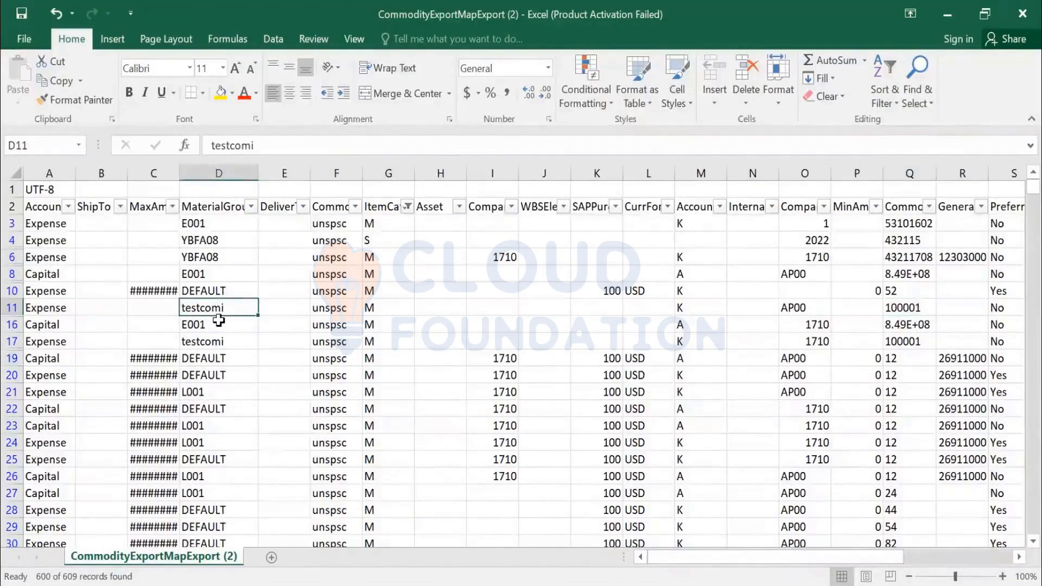
pyautogui.click(385, 310)
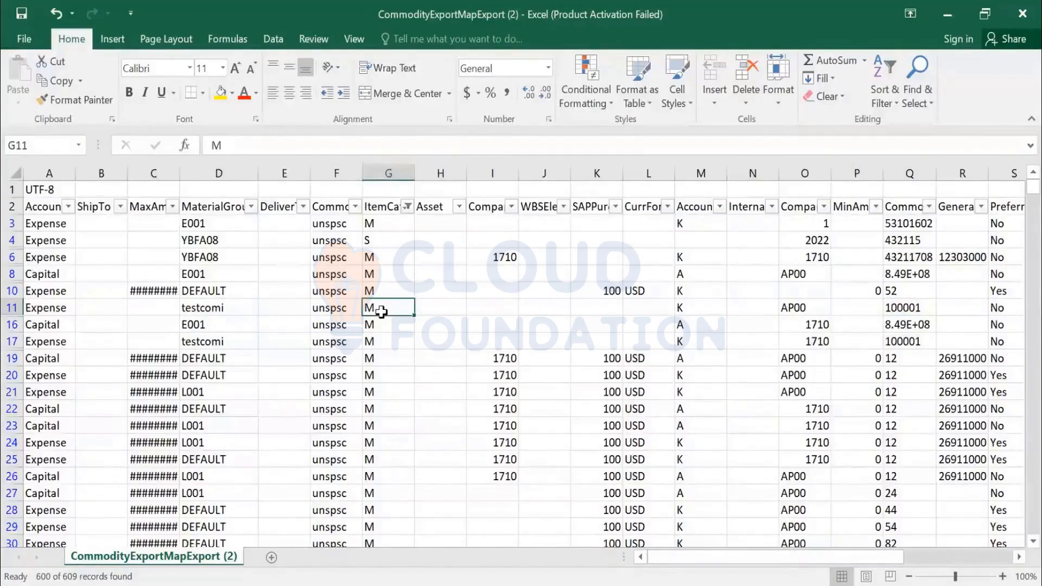
pyautogui.click(902, 310)
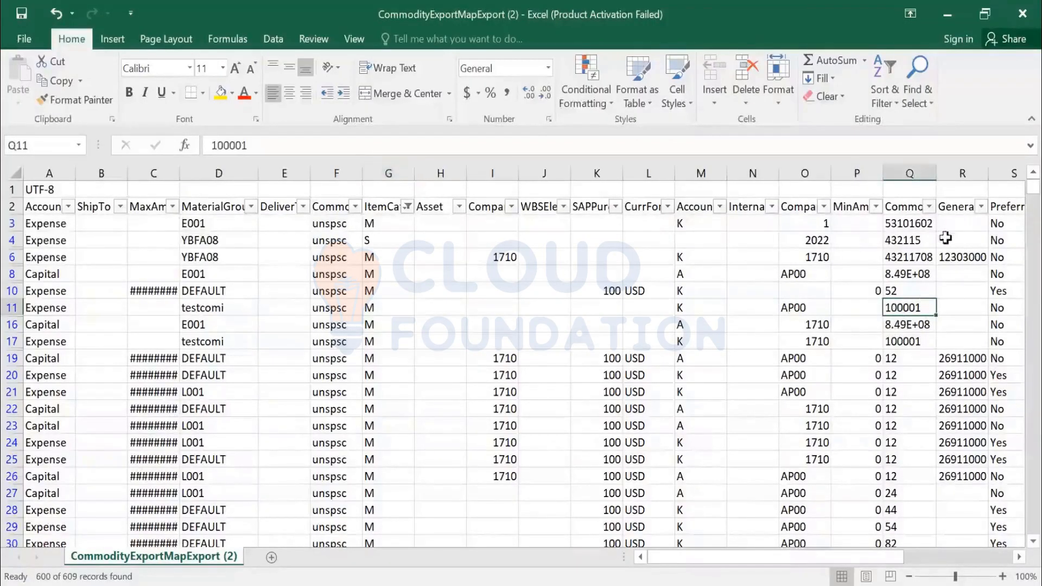
pyautogui.click(376, 148)
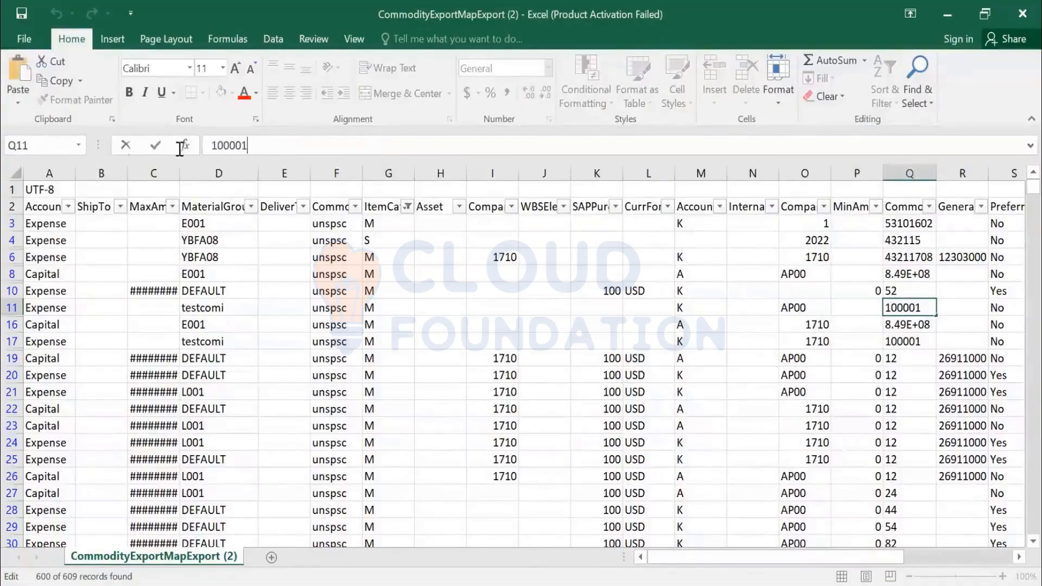
pyautogui.moveTo(250, 145); pyautogui.dragTo(182, 146)
pyautogui.hotkey('ctrl', 'c')
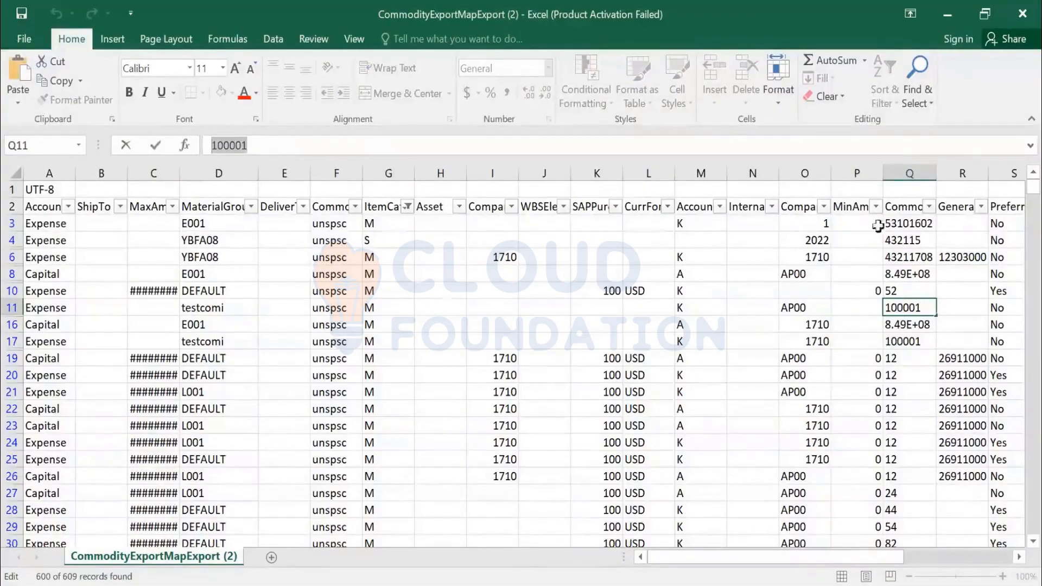
pyautogui.click(929, 207)
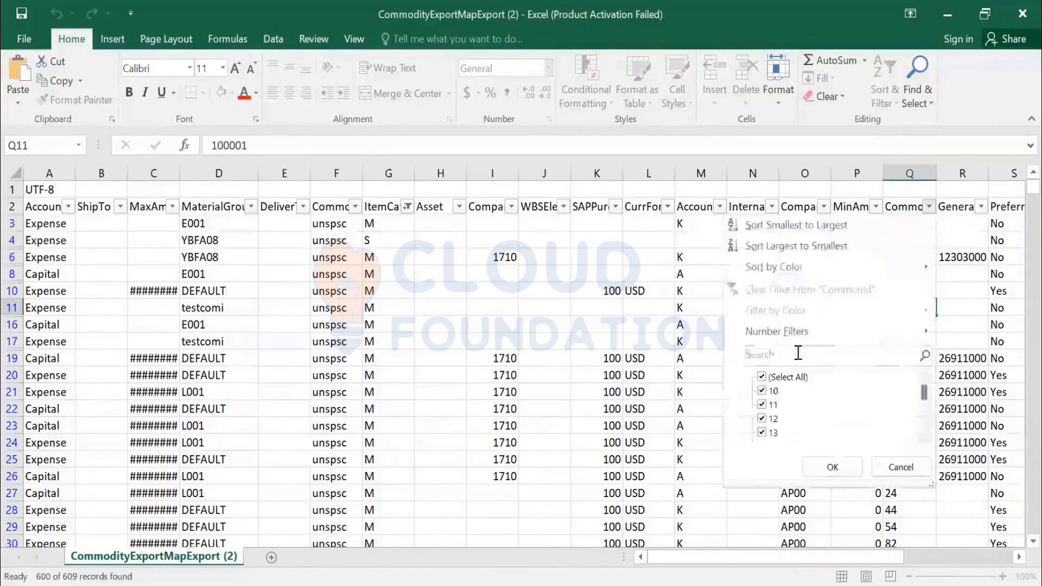
pyautogui.click(798, 353)
pyautogui.hotkey('ctrl', 'v')
pyautogui.click(847, 468)
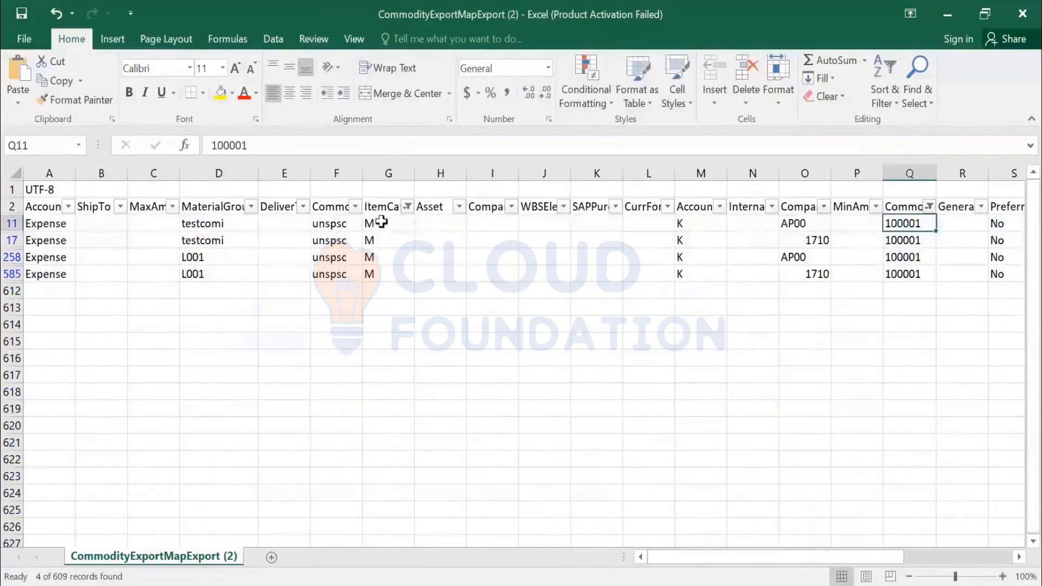
pyautogui.moveTo(382, 223); pyautogui.dragTo(389, 271)
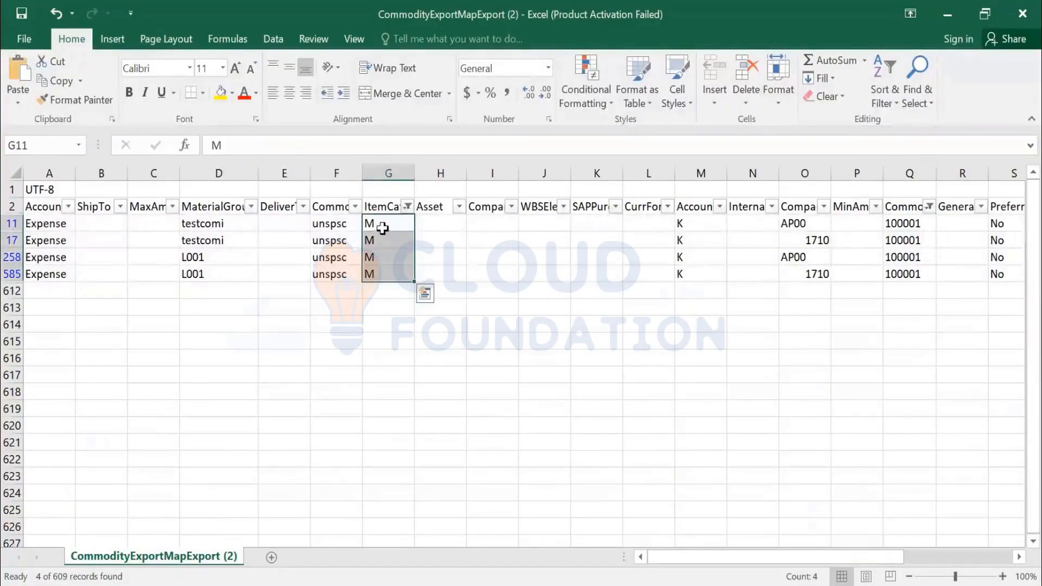
pyautogui.click(389, 255)
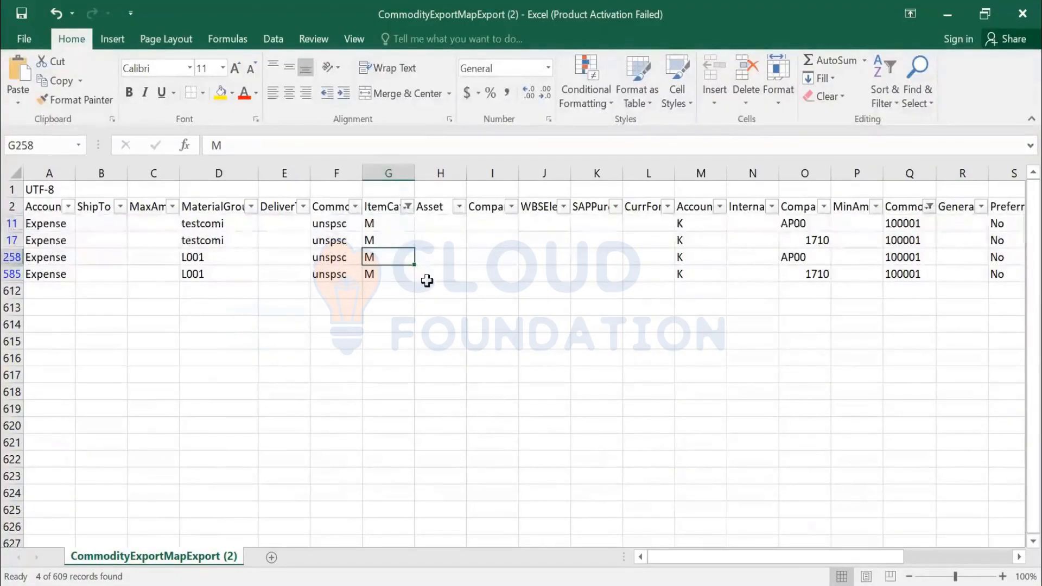
pyautogui.press('Left')
pyautogui.press('Left')
pyautogui.press('Left')
pyautogui.press('Left')
pyautogui.press('Left')
pyautogui.press('Left')
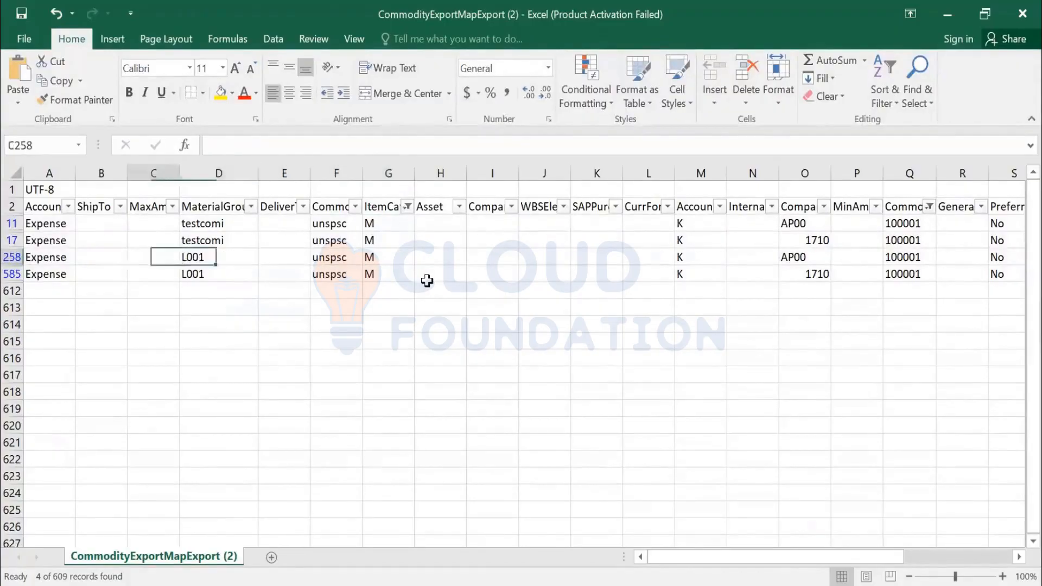
pyautogui.press('Right')
pyautogui.press('Right')
pyautogui.press('Right')
pyautogui.press('Right')
pyautogui.press('Right')
pyautogui.press('Right')
pyautogui.press('Right')
pyautogui.press('Right')
pyautogui.press('Right')
pyautogui.press('Right')
pyautogui.press('Right')
pyautogui.press('Right')
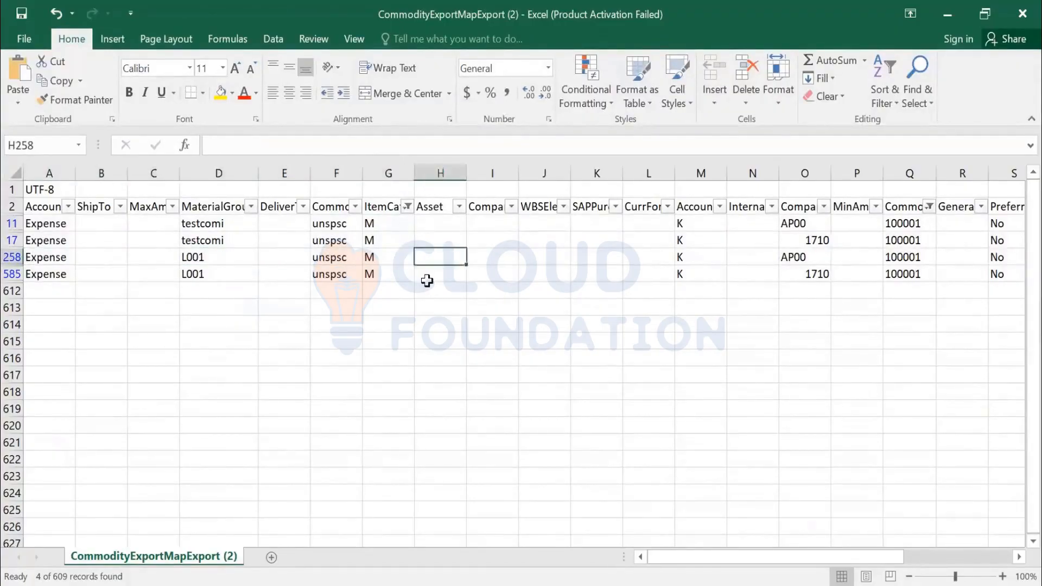
pyautogui.press('Right')
pyautogui.press('Left')
pyautogui.press('Left')
pyautogui.press('Up')
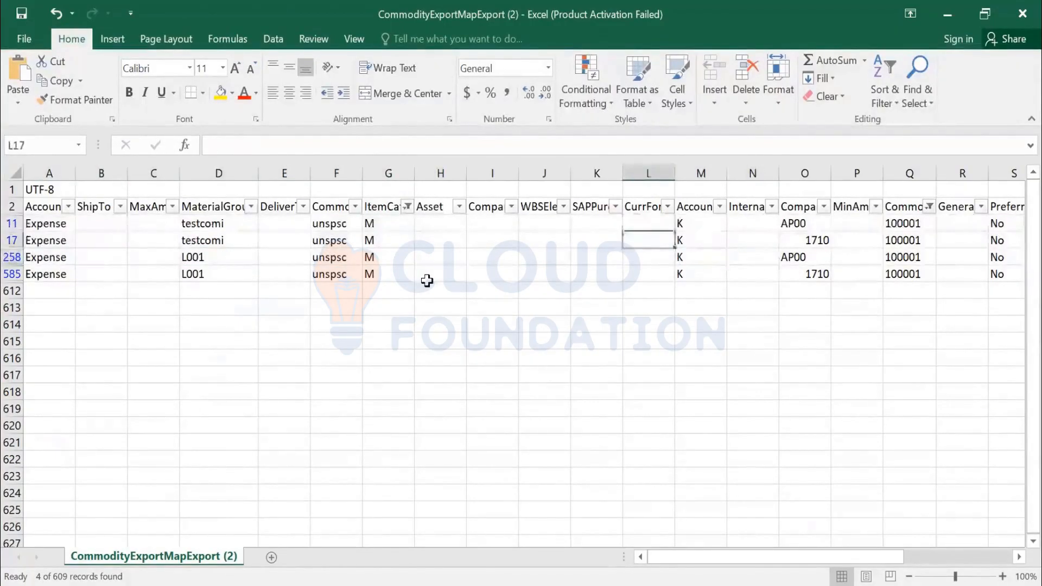
pyautogui.press('Up')
pyautogui.press('Right')
pyautogui.press('Down')
pyautogui.press('Down')
pyautogui.press('Down')
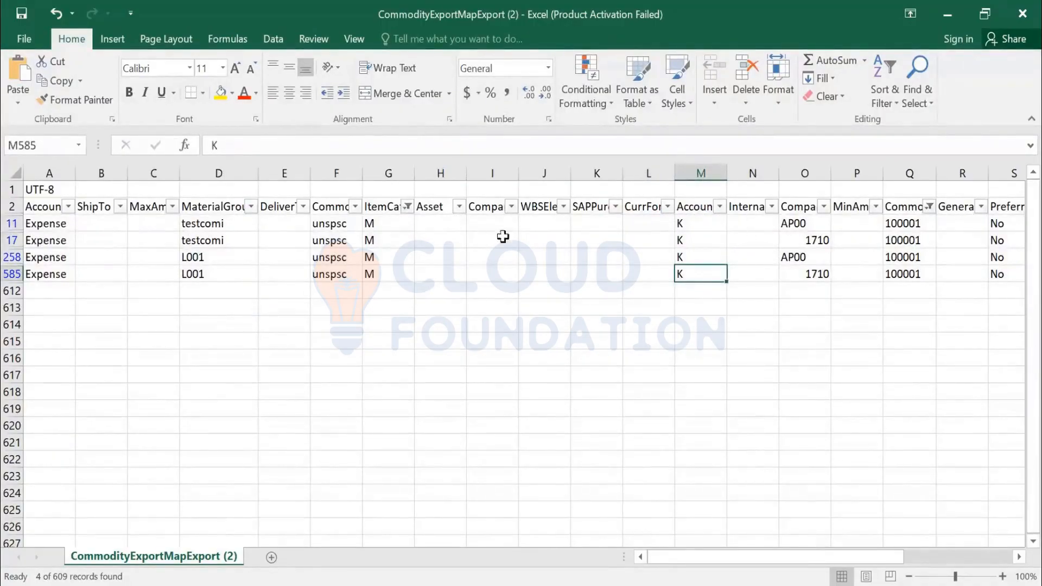
pyautogui.click(894, 239)
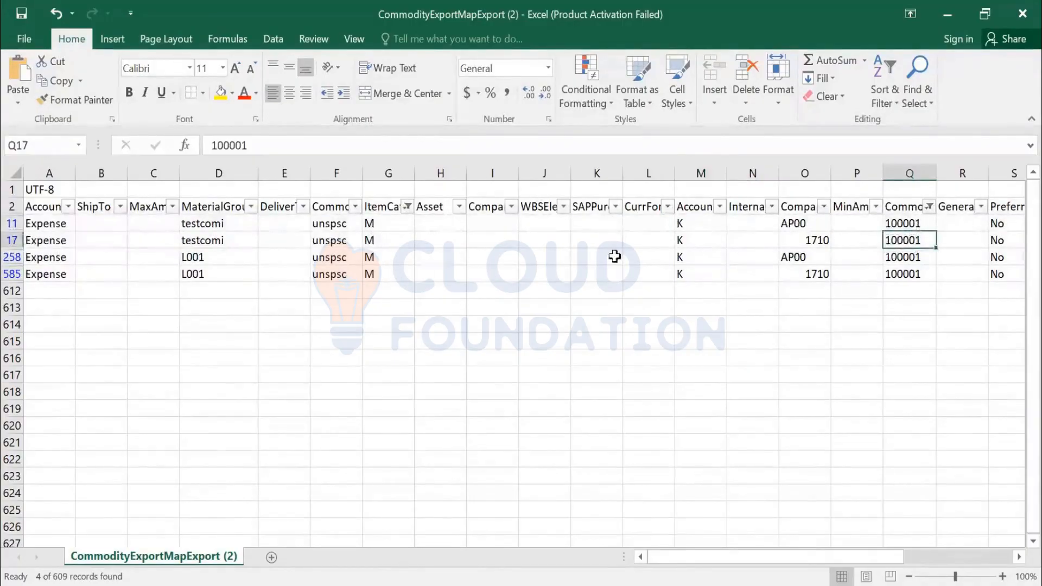
pyautogui.click(720, 207)
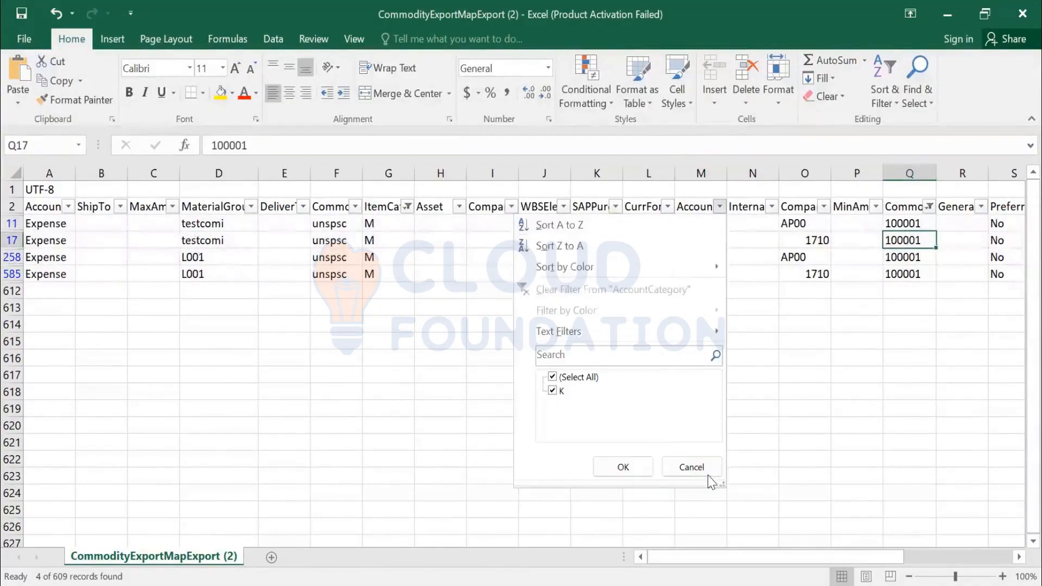
pyautogui.click(703, 468)
pyautogui.click(706, 226)
pyautogui.moveTo(706, 247); pyautogui.dragTo(706, 268)
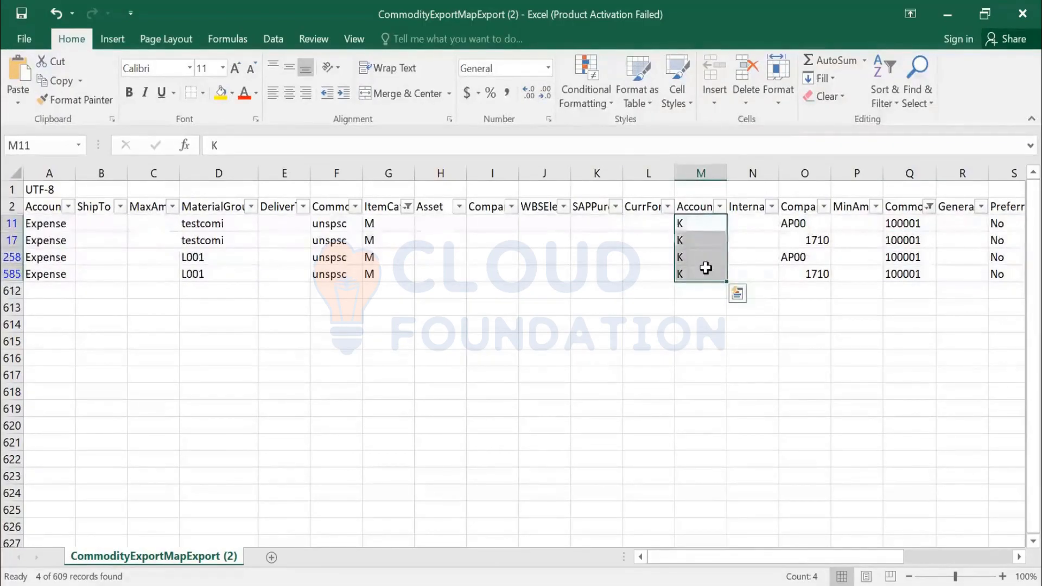
pyautogui.press('Right')
pyautogui.press('Left')
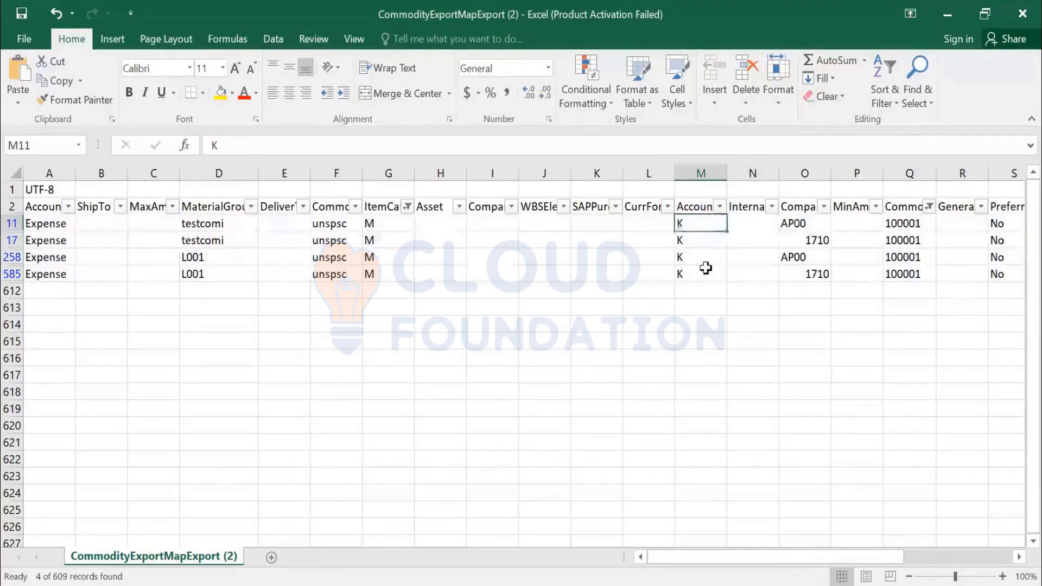
pyautogui.press('Right')
pyautogui.press('Right')
pyautogui.press('Right')
pyautogui.press('Right')
pyautogui.press('Right')
pyautogui.press('Right')
pyautogui.press('Right')
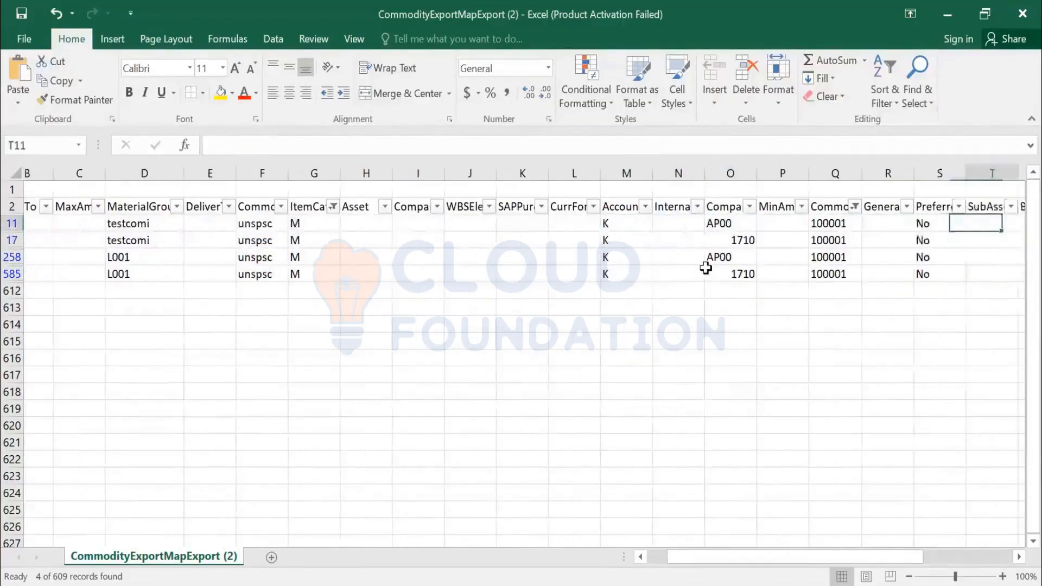
pyautogui.press('Left')
pyautogui.press('Left')
pyautogui.press('Left')
pyautogui.press('Left')
pyautogui.press('Left')
pyautogui.press('Left')
pyautogui.press('Left')
pyautogui.press('Left')
pyautogui.press('Left')
pyautogui.press('Left')
pyautogui.press('Right')
pyautogui.press('Right')
pyautogui.press('Right')
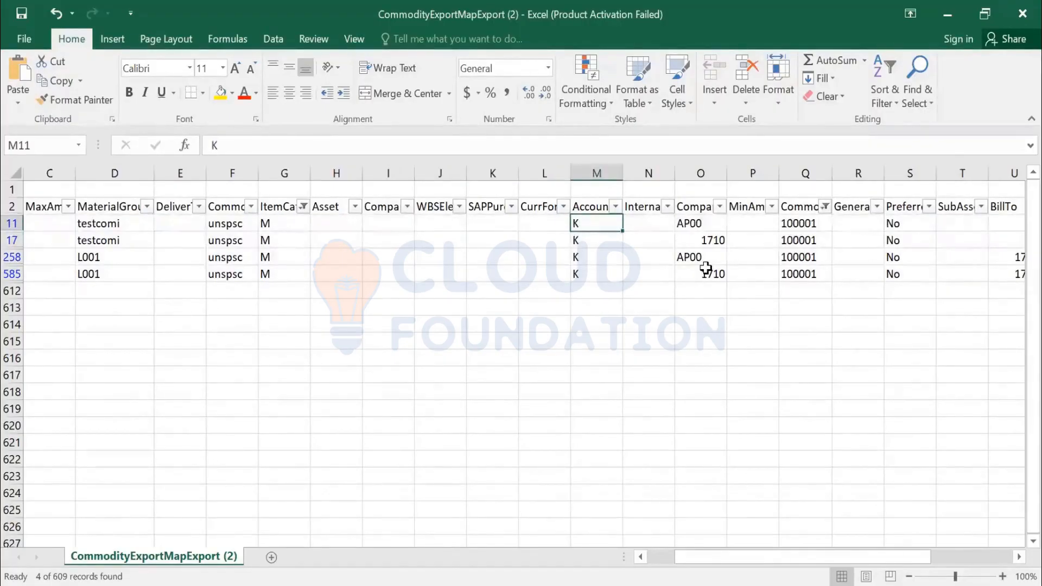
pyautogui.press('Right')
pyautogui.press('Right')
pyautogui.press('Right')
pyautogui.press('Right')
pyautogui.press('Right')
pyautogui.press('Right')
pyautogui.press('Right')
pyautogui.press('Right')
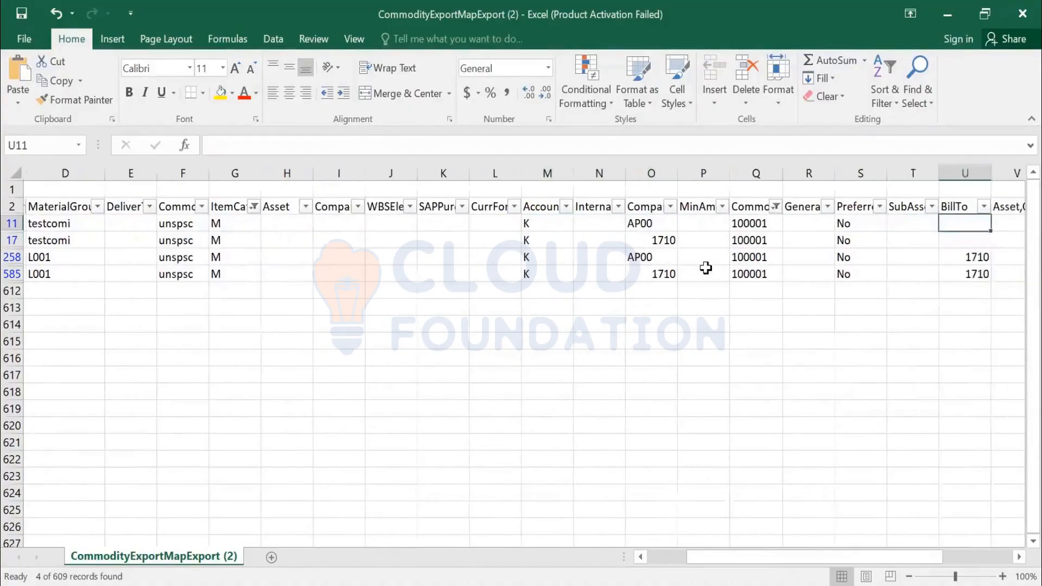
pyautogui.press('Right')
pyautogui.press('Right')
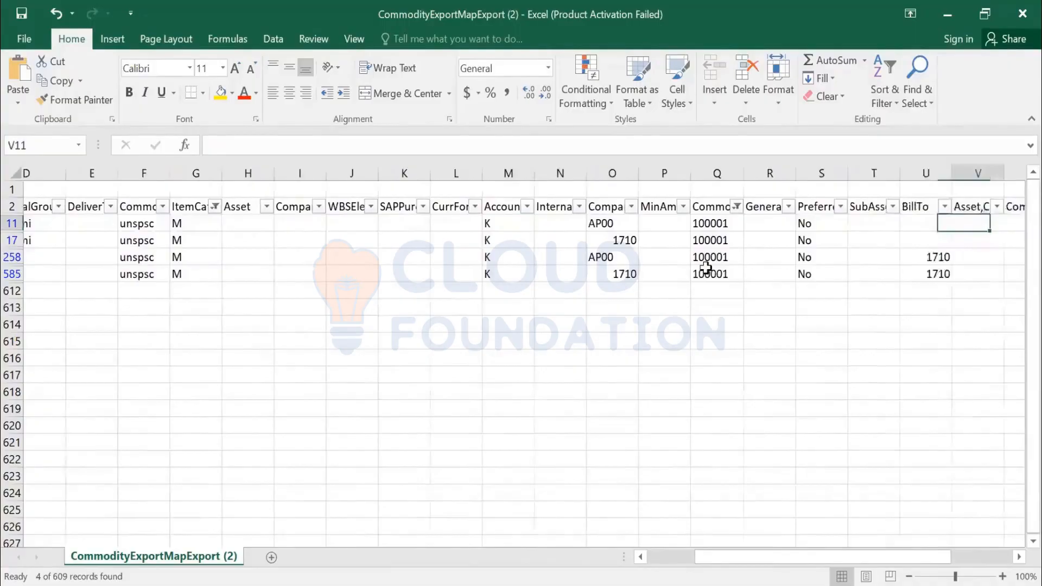
pyautogui.press('Down')
pyautogui.press('Down')
pyautogui.press('Down')
pyautogui.press('Left')
pyautogui.press('Left')
pyautogui.press('Left')
pyautogui.press('Left')
pyautogui.press('Left')
pyautogui.press('Left')
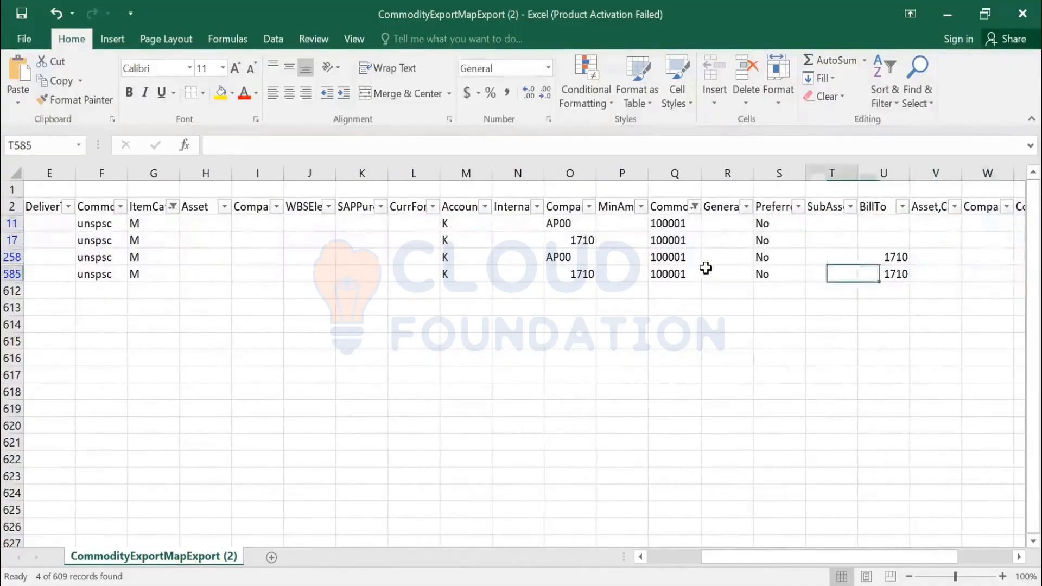
pyautogui.press('Right')
pyautogui.press('Right')
pyautogui.press('Right')
pyautogui.press('Right')
pyautogui.press('Right')
pyautogui.press('Right')
pyautogui.press('Right')
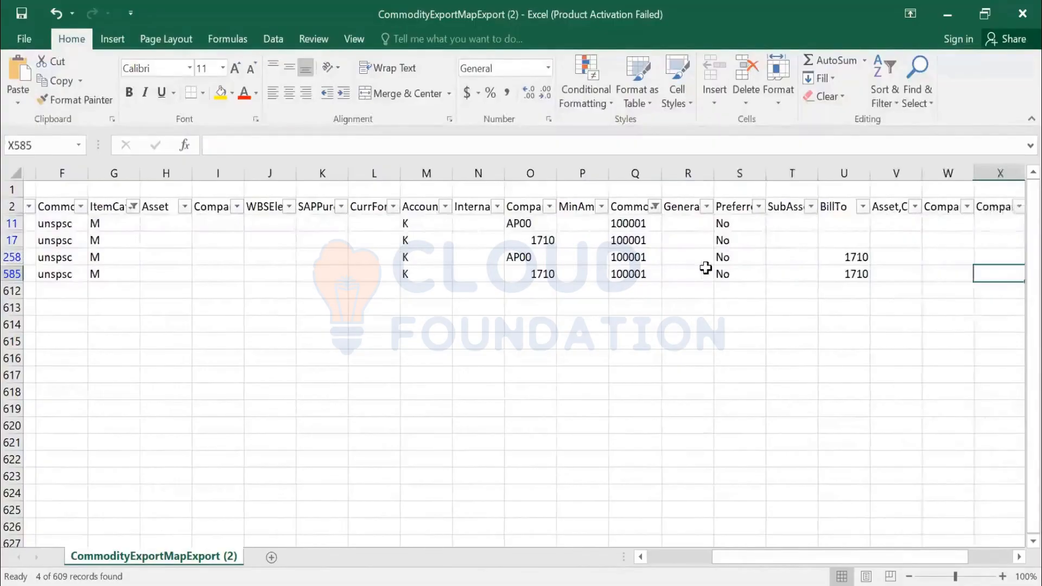
pyautogui.press('Right')
pyautogui.press('Right')
pyautogui.press('Right')
pyautogui.press('Right')
pyautogui.press('Right')
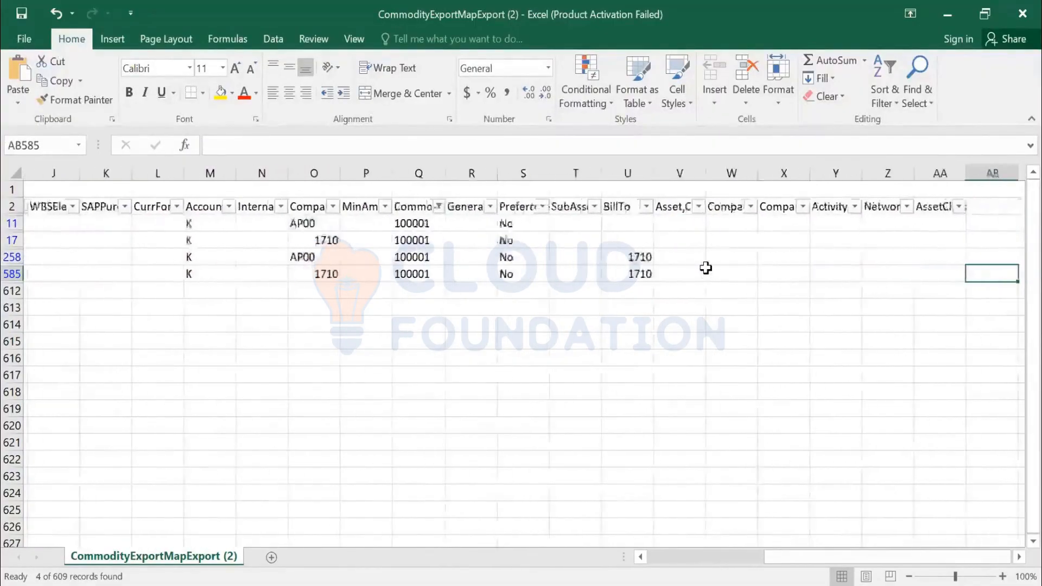
pyautogui.press('Home')
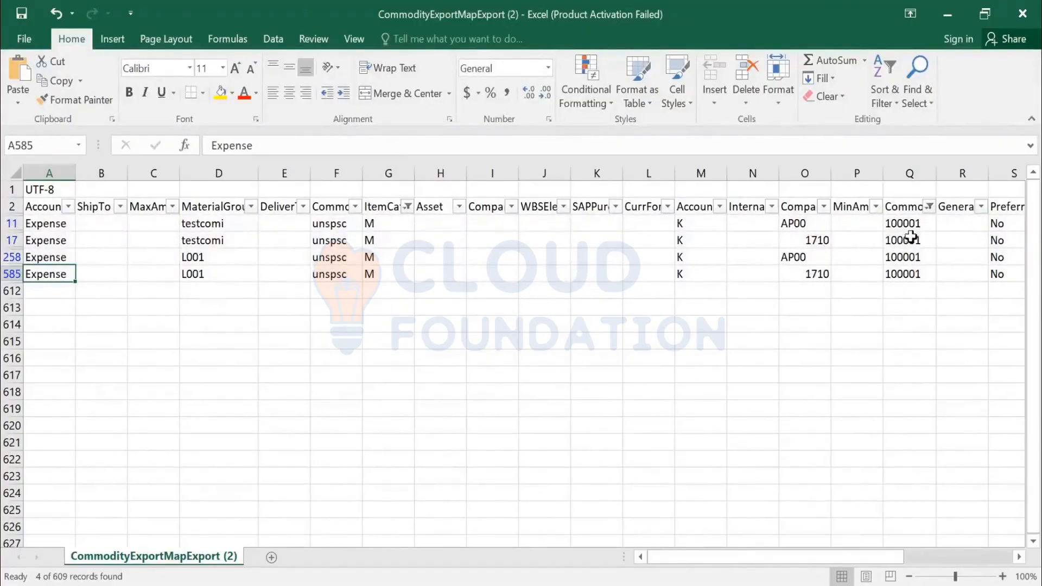
# - Inspect the commodity code, account category and company code values in columns Q, M and O
pyautogui.moveTo(914, 233); pyautogui.dragTo(918, 273)
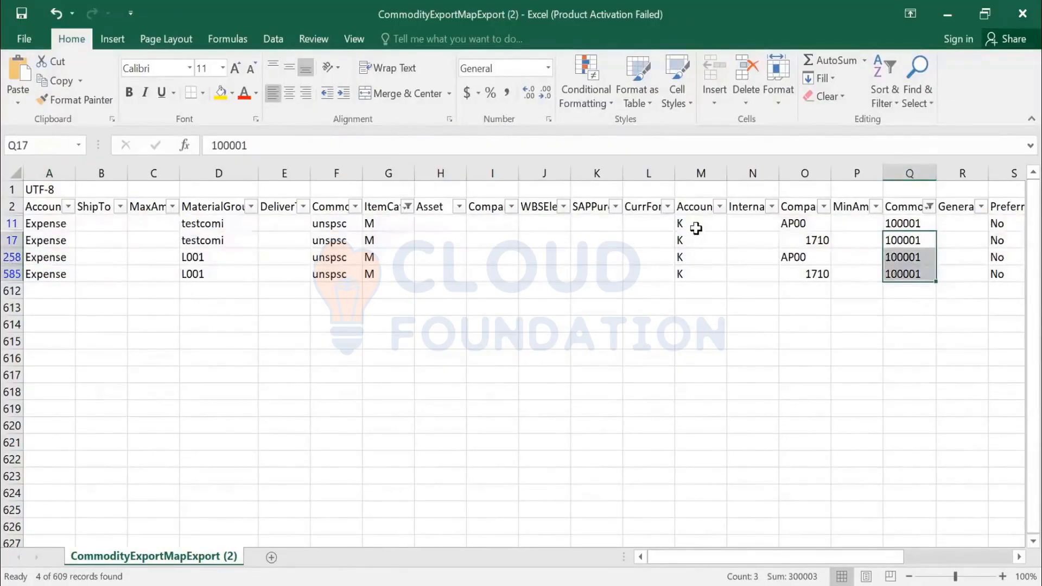
pyautogui.moveTo(697, 228); pyautogui.dragTo(711, 263)
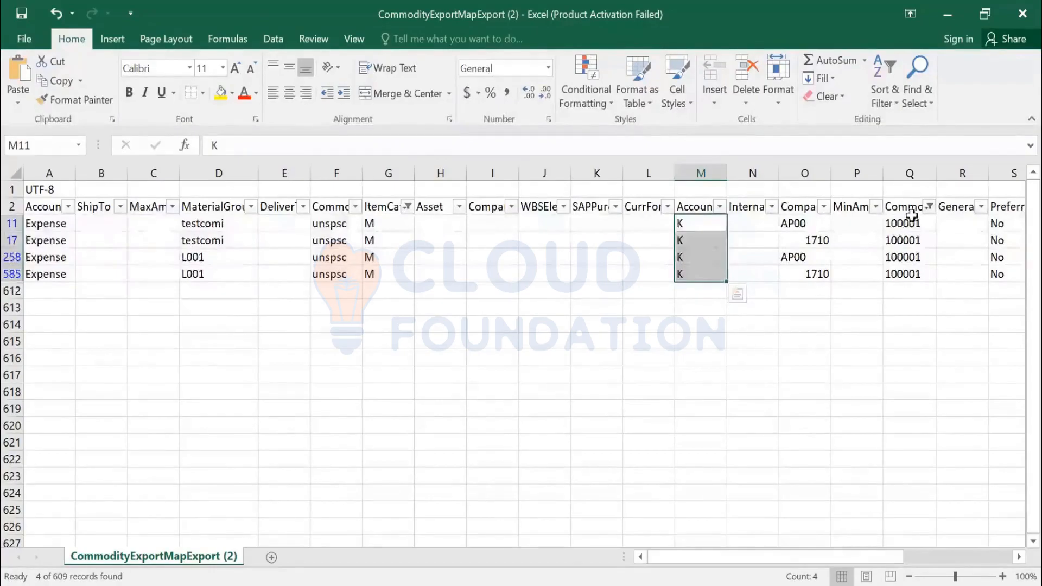
pyautogui.click(906, 239)
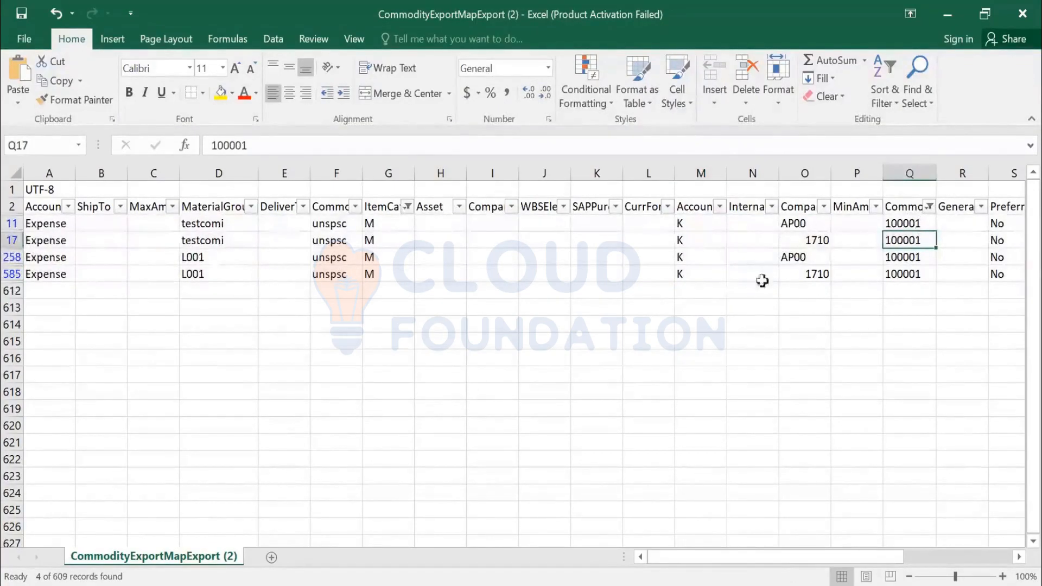
pyautogui.moveTo(811, 277); pyautogui.dragTo(811, 223)
pyautogui.hotkey('ctrl', 'v')
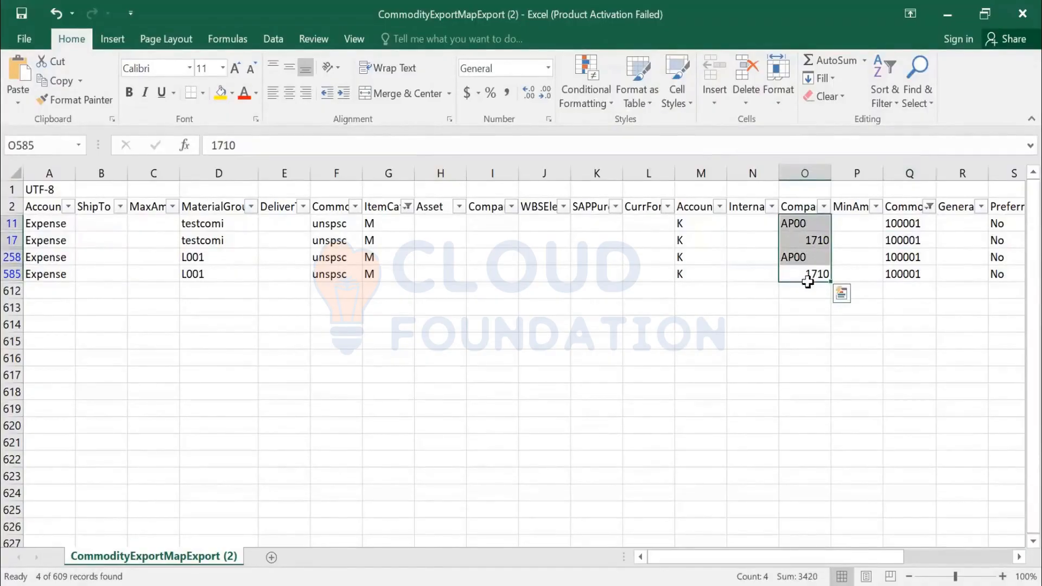
pyautogui.click(690, 276)
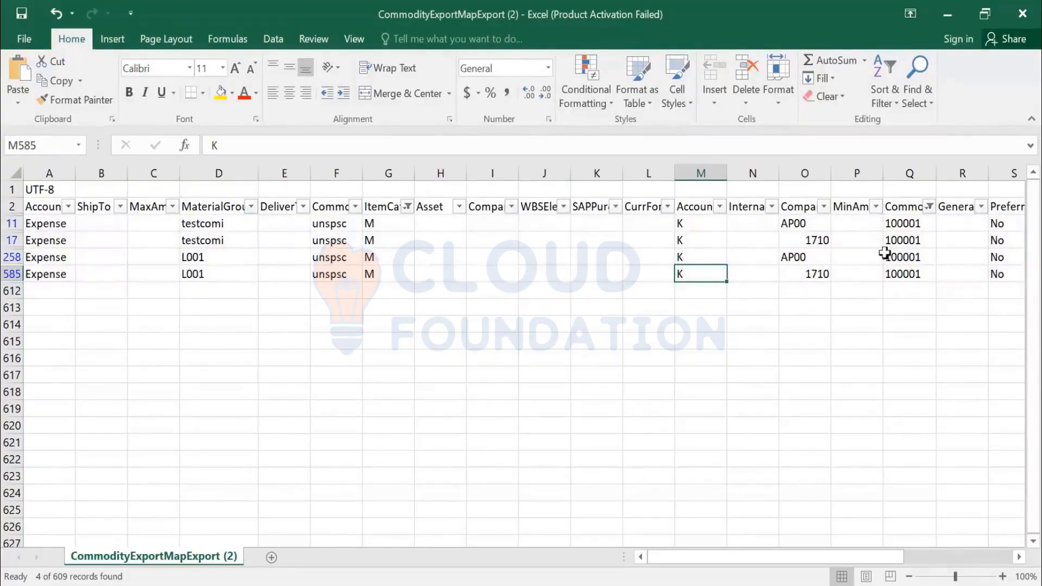
# - Check row 585's company code 1710 and account category K, then switch back to Ariba
pyautogui.moveTo(904, 224); pyautogui.dragTo(905, 274)
pyautogui.hotkey('ctrl', 'v')
pyautogui.click(905, 274)
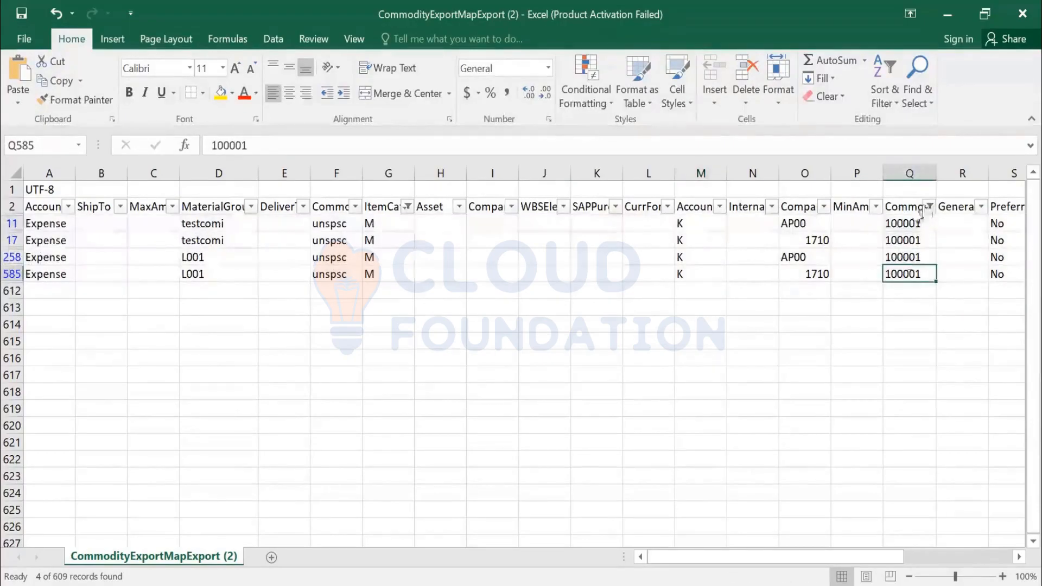
pyautogui.click(812, 273)
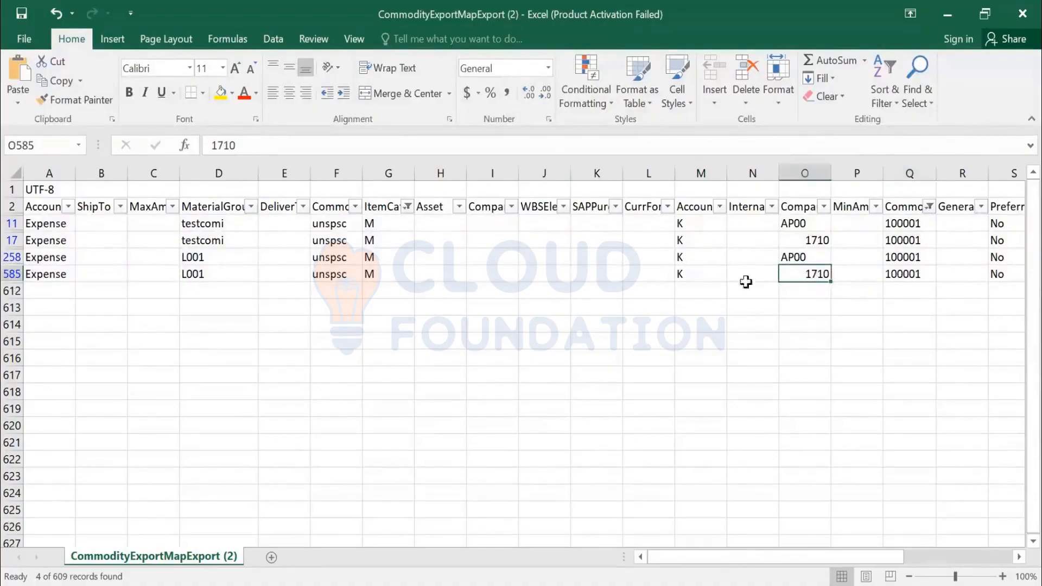
pyautogui.click(710, 275)
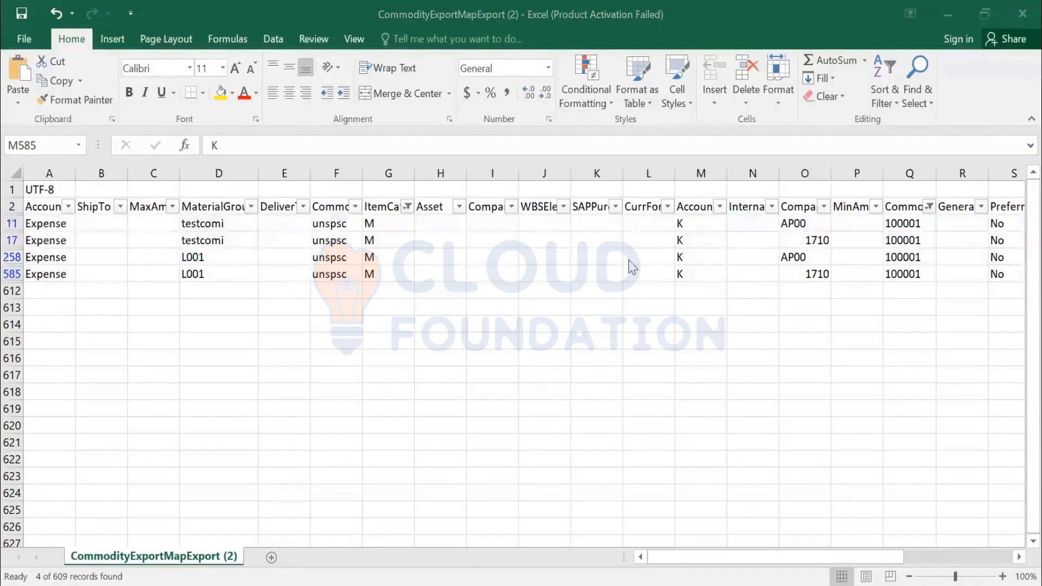
pyautogui.hotkey('alt', 'Tab')
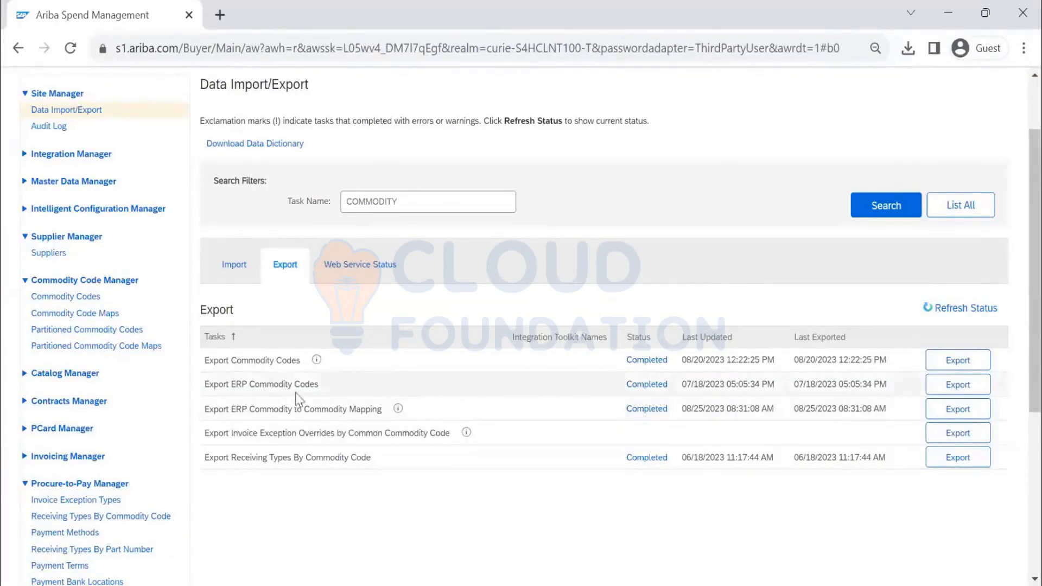
# - Check the Export ERP Commodity Codes task and the import task list, then go to Commodity Codes
pyautogui.moveTo(327, 390); pyautogui.dragTo(206, 380)
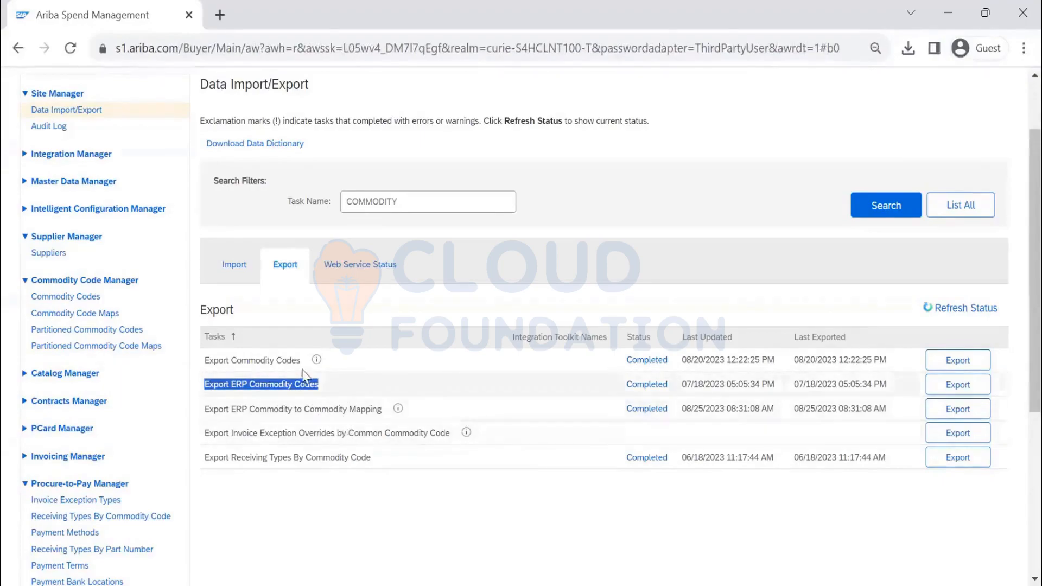
pyautogui.click(234, 265)
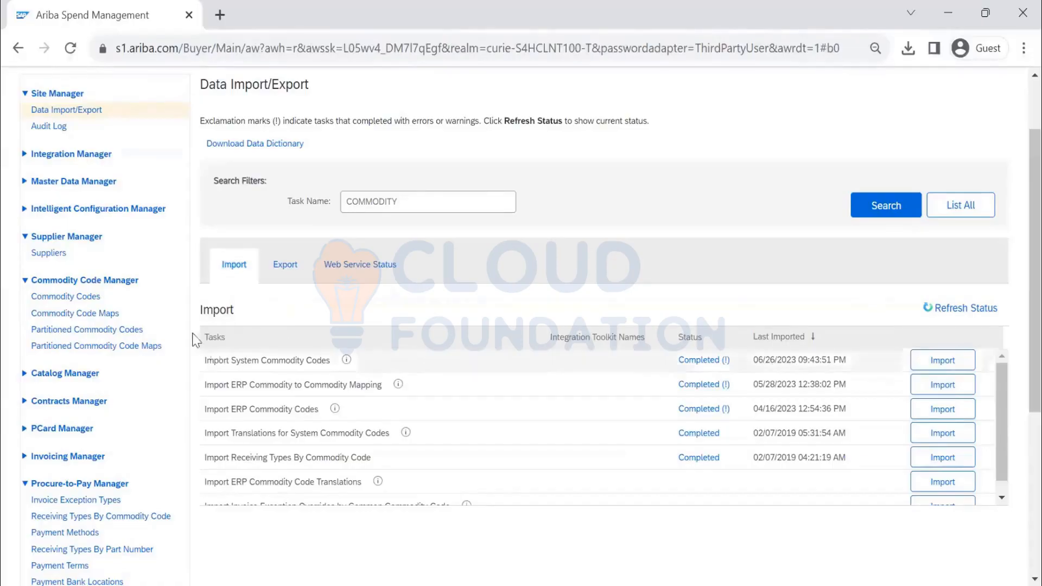
pyautogui.click(95, 293)
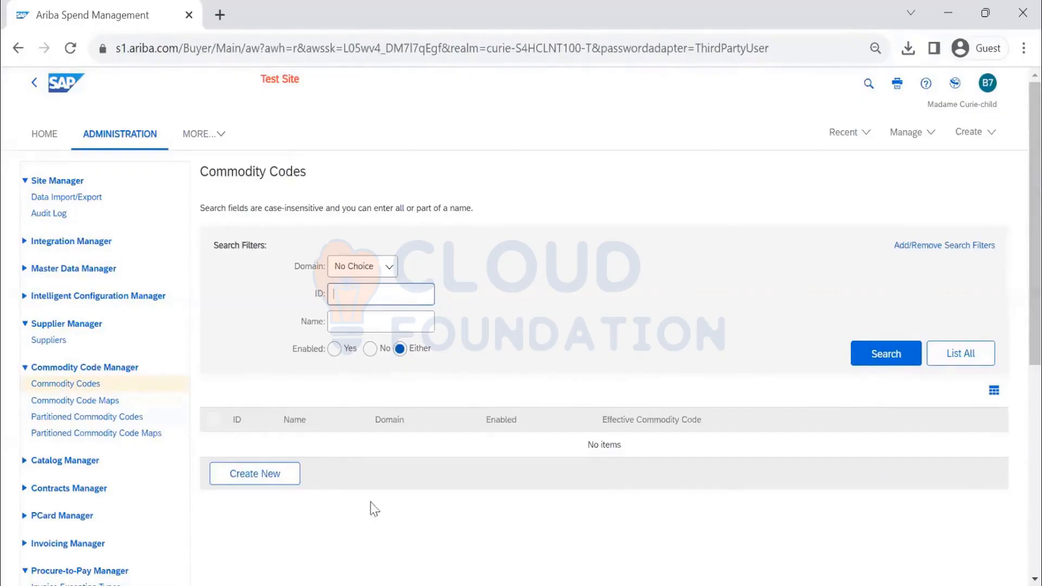
# - Create a custom-domain code with ID 4523 and name FURNITURE FITTING, then open the parent lookup
pyautogui.click(263, 477)
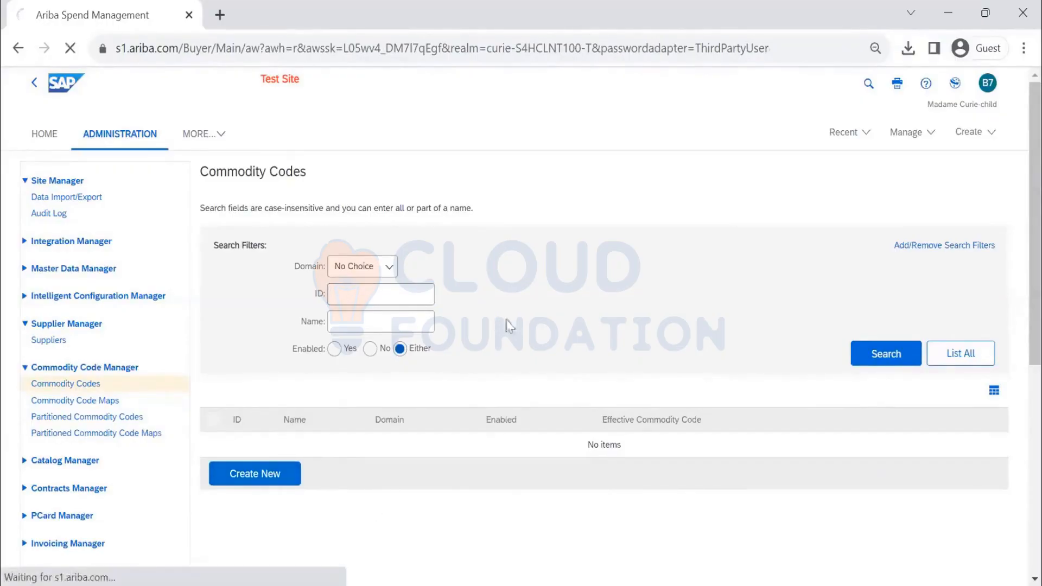
pyautogui.scroll(-2, 218, 334)
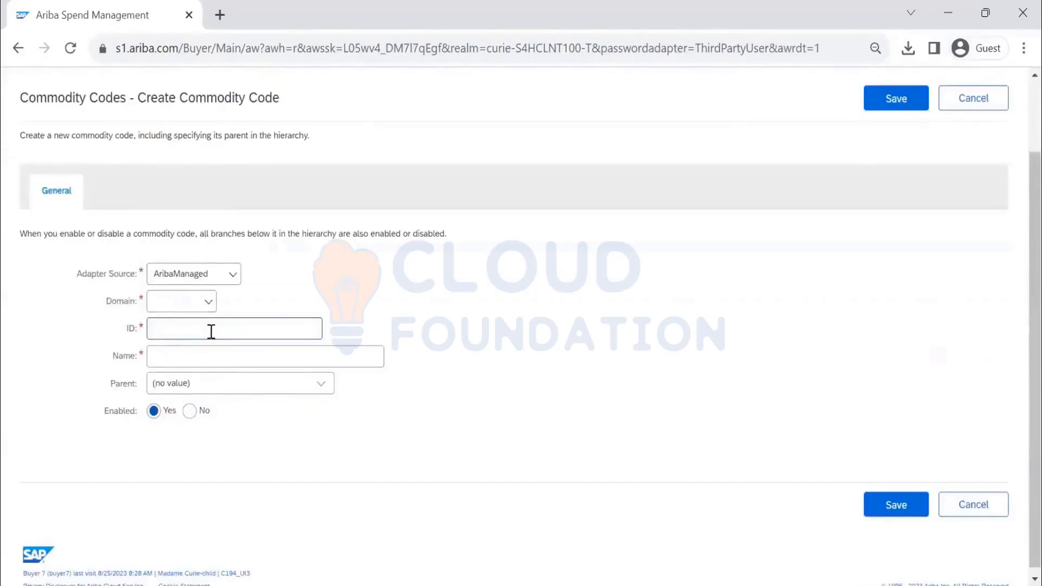
pyautogui.click(198, 308)
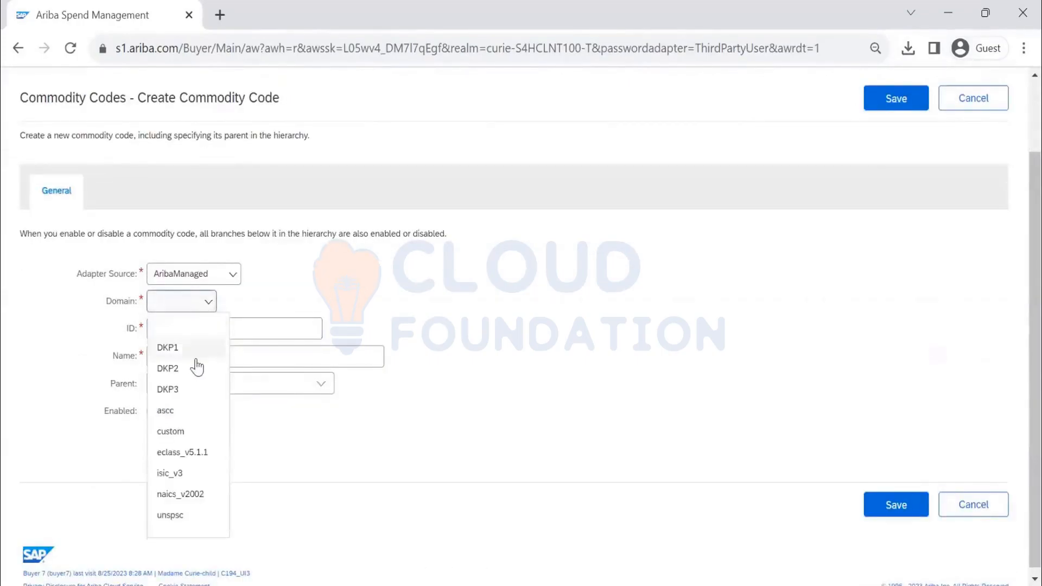
pyautogui.click(191, 431)
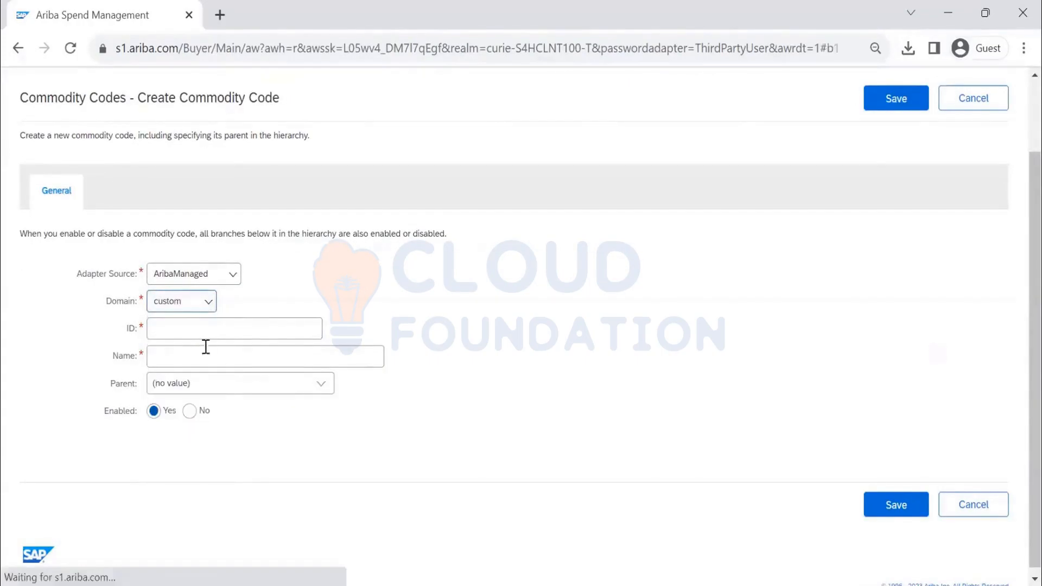
pyautogui.click(205, 327)
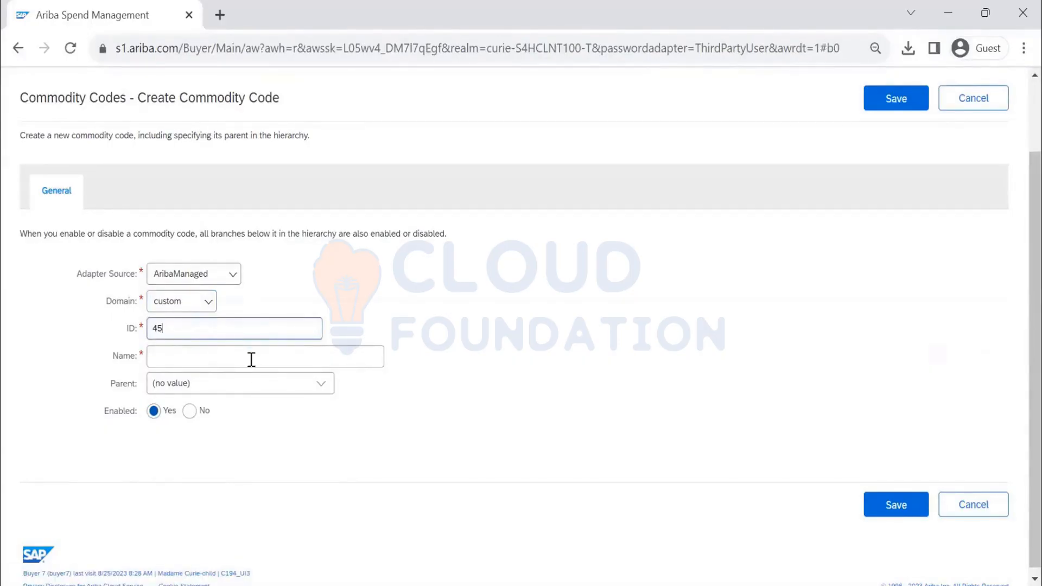
pyautogui.write('4523')
pyautogui.click(237, 357)
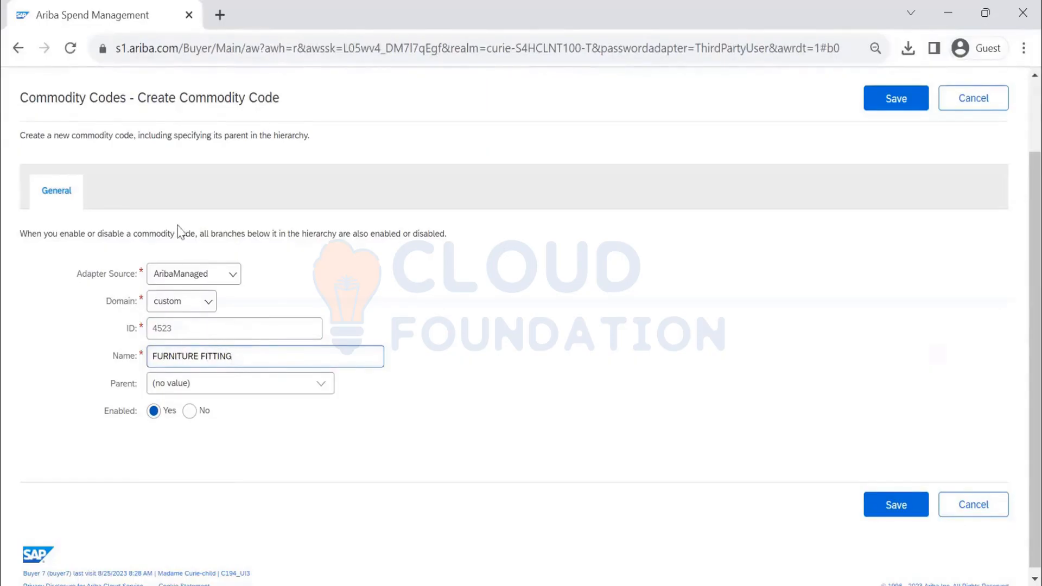
pyautogui.click(325, 386)
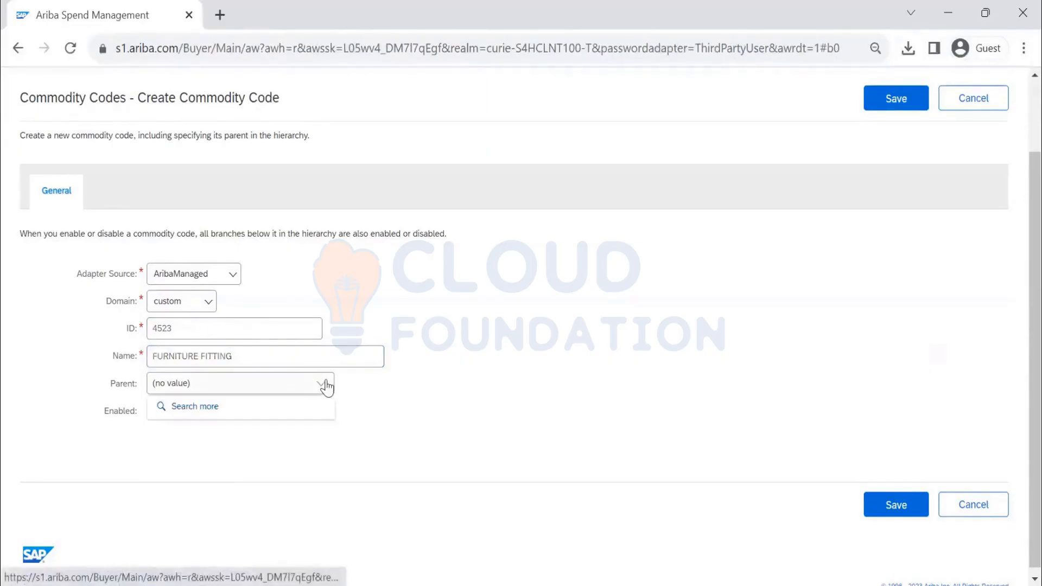
pyautogui.click(300, 402)
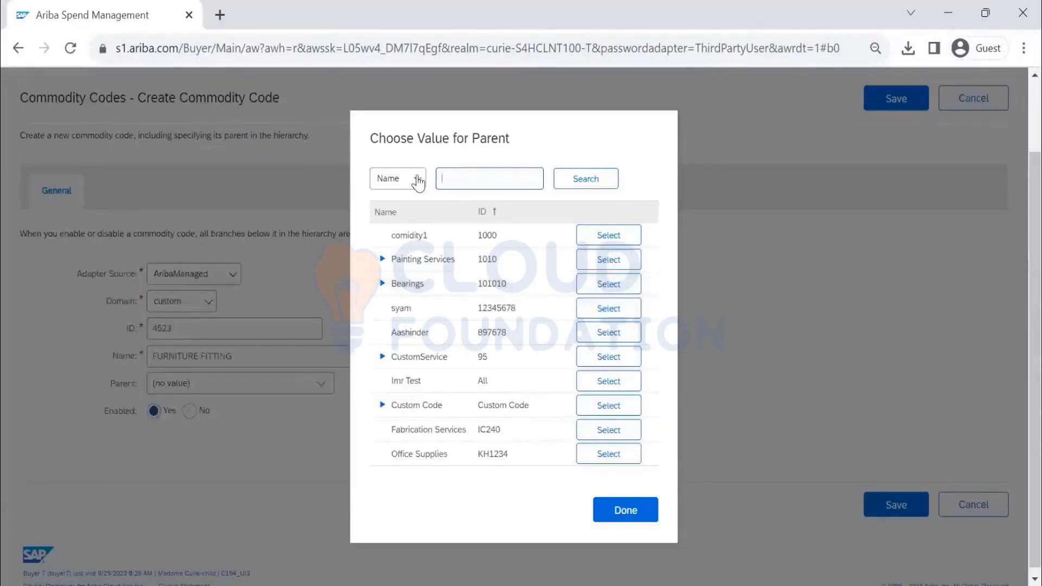
# - Search the parent codes by ID for 45
pyautogui.click(418, 183)
pyautogui.click(407, 232)
pyautogui.click(490, 178)
pyautogui.write('45')
pyautogui.click(570, 183)
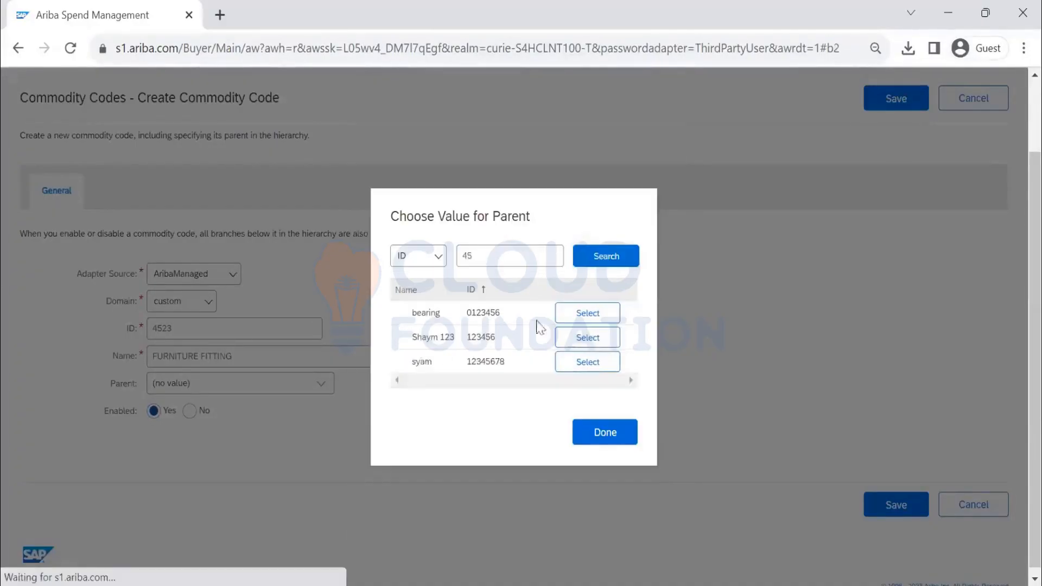
pyautogui.click(481, 255)
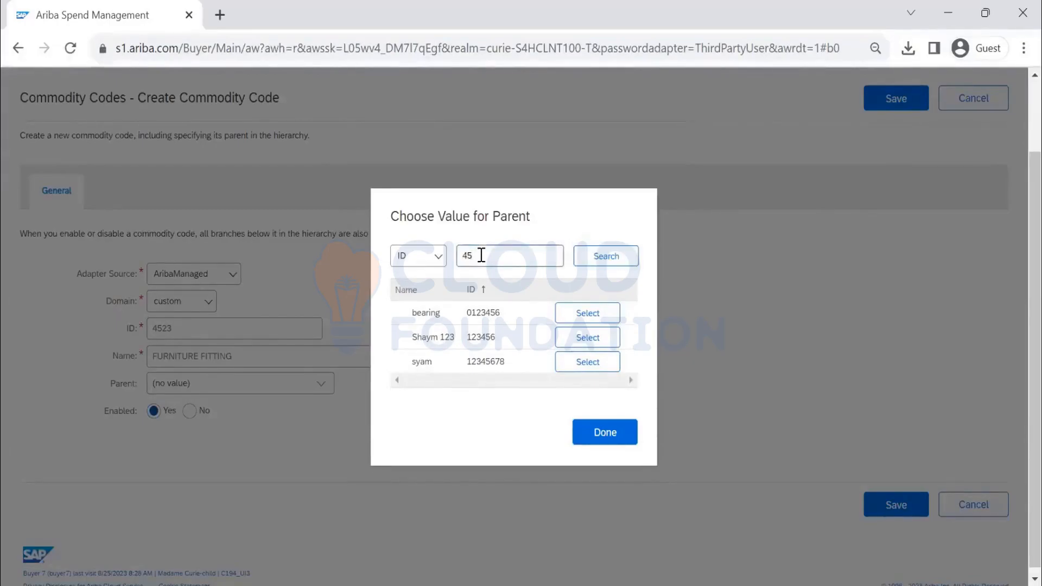
# - Close the parent chooser with no parent and save the 4523 FURNITURE FITTING code
pyautogui.click(605, 434)
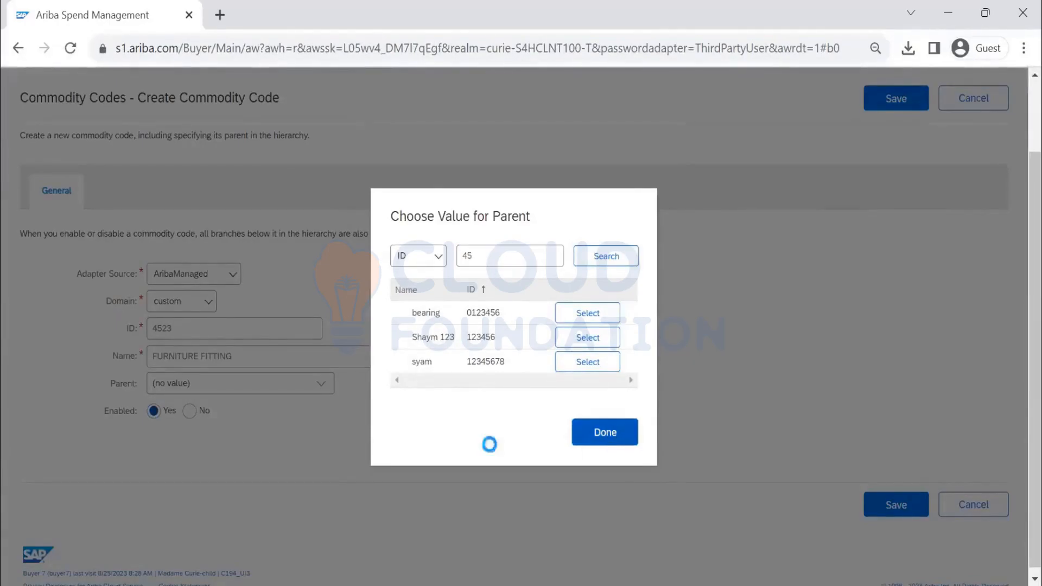
pyautogui.click(877, 111)
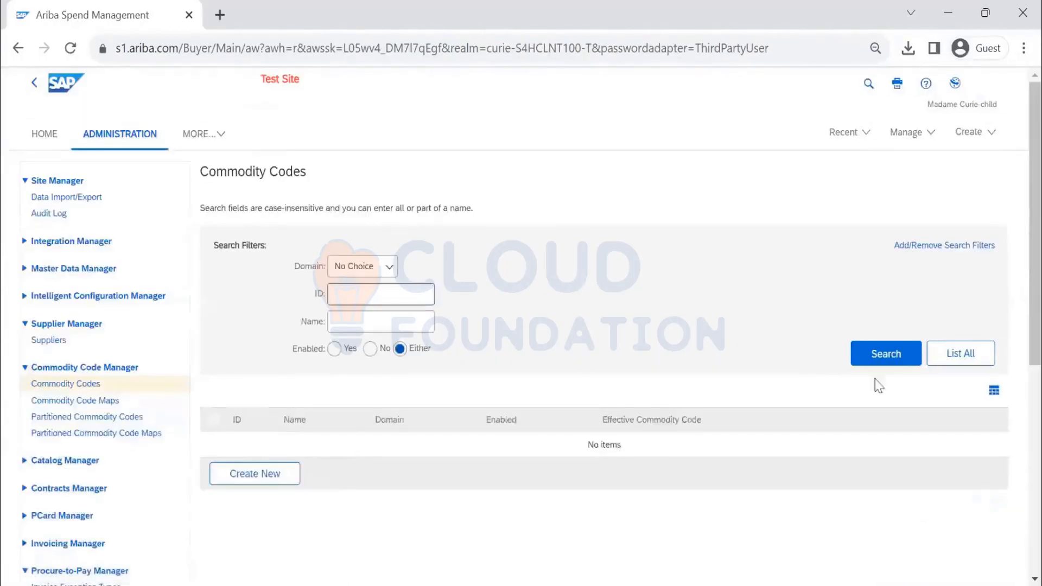
pyautogui.click(891, 358)
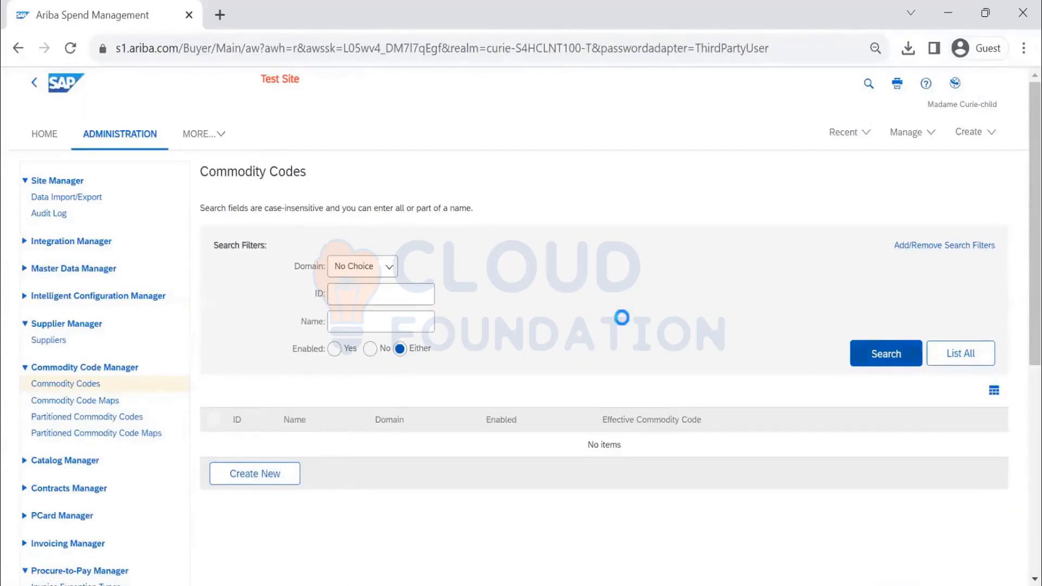
# - Search commodity codes by name 'FURNI', locate 4523 FURNITURE FITTING, then open Commodity Code Maps
pyautogui.click(407, 323)
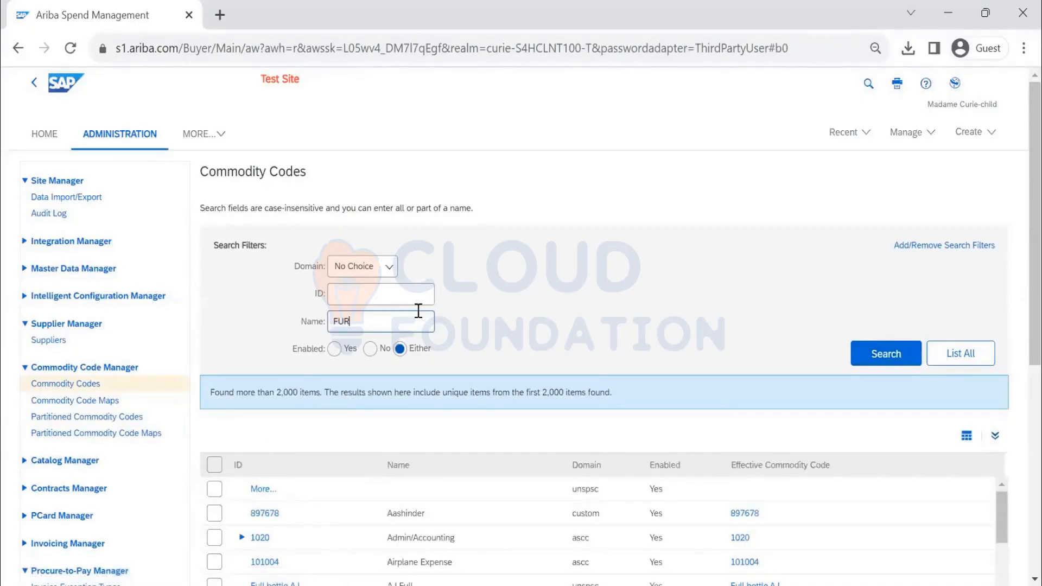
pyautogui.write('FURNITURE')
pyautogui.press('Return')
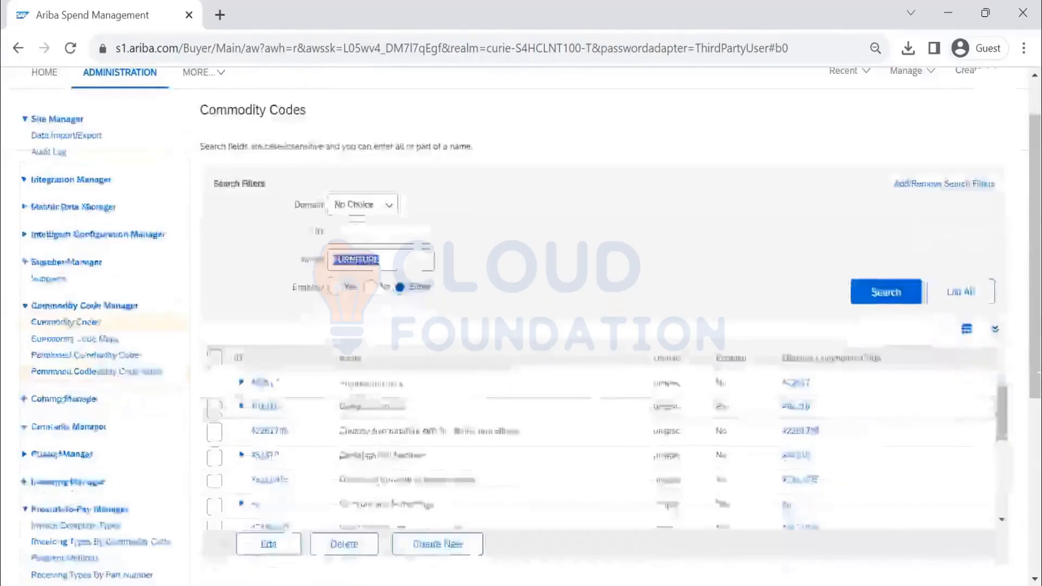
pyautogui.scroll(-3, 442, 314)
pyautogui.scroll(-3, 442, 314)
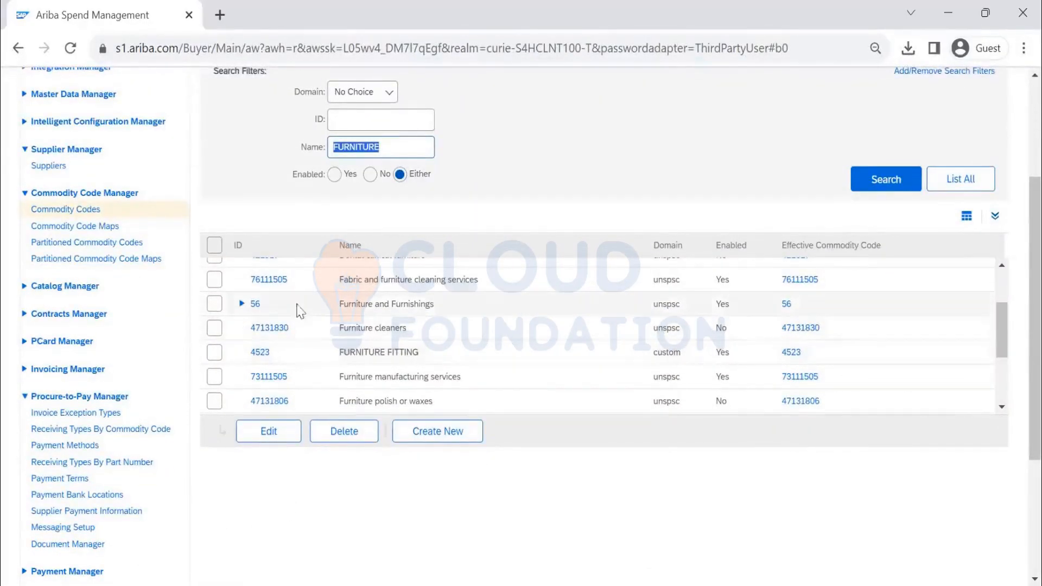
pyautogui.click(114, 228)
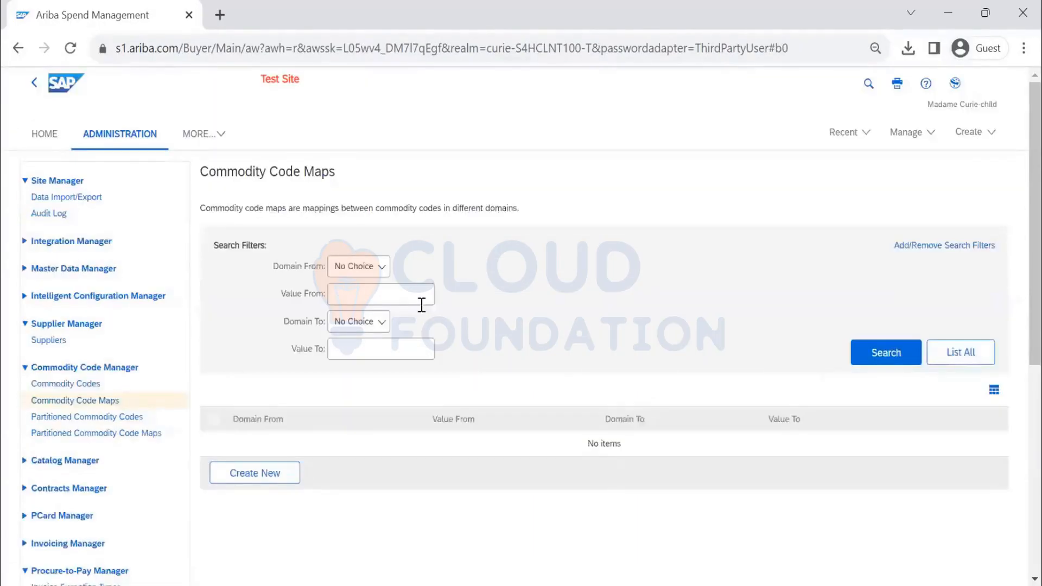
# - Start a new commodity code map with source domain custom and value 4523
pyautogui.click(256, 477)
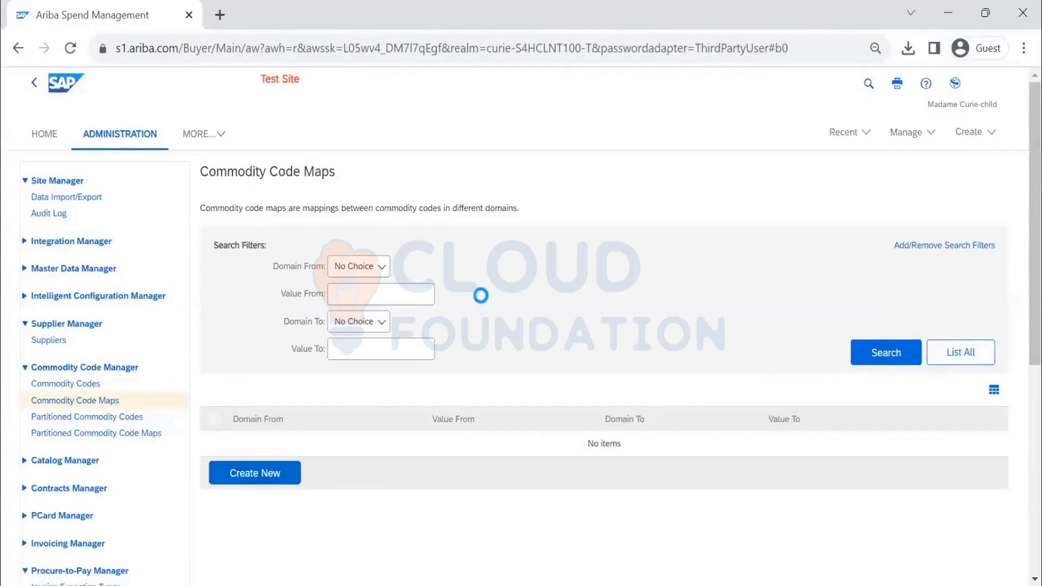
pyautogui.scroll(-2, 412, 266)
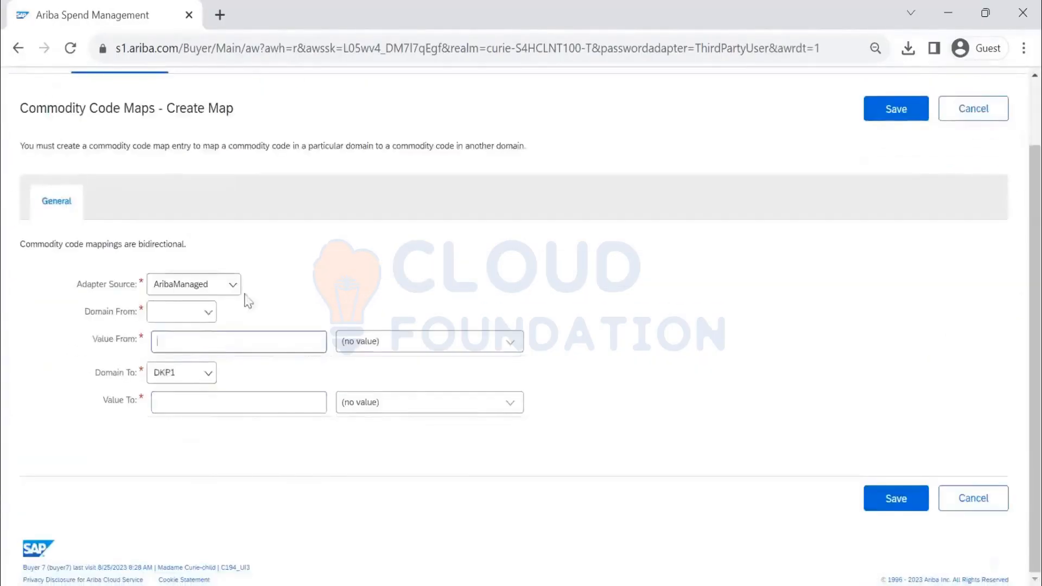
pyautogui.click(208, 313)
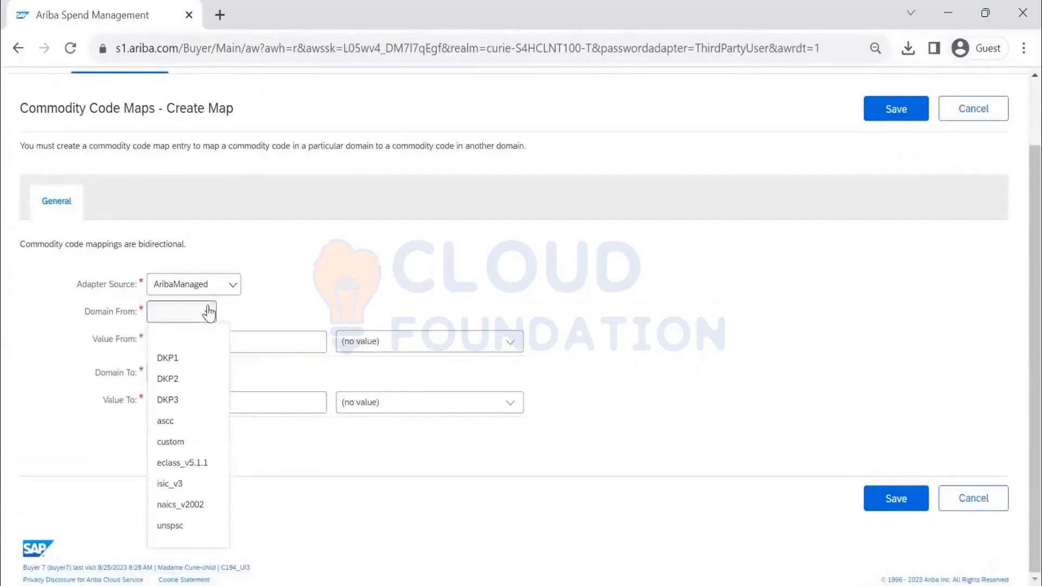
pyautogui.click(184, 440)
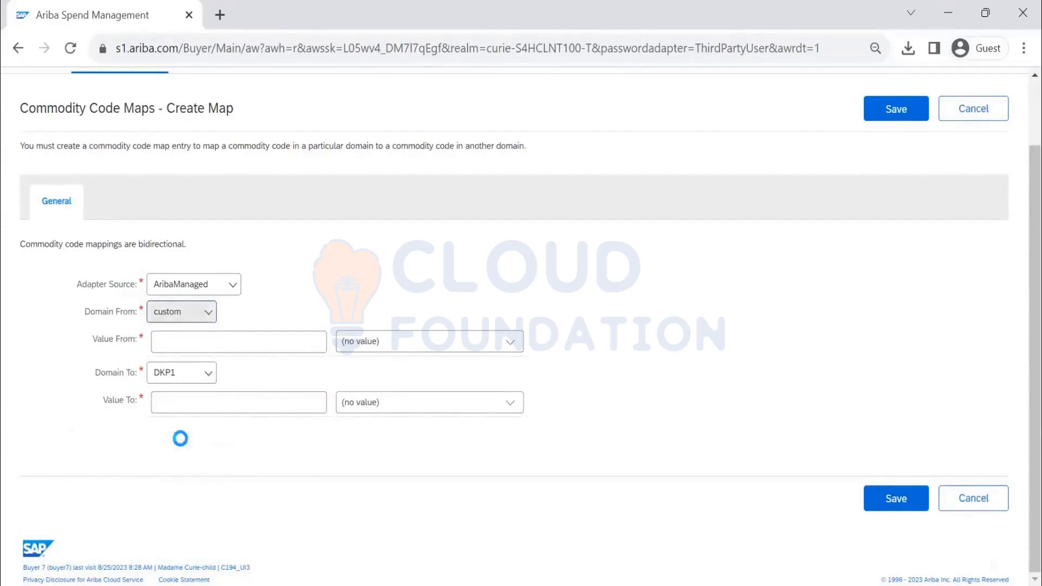
pyautogui.click(288, 345)
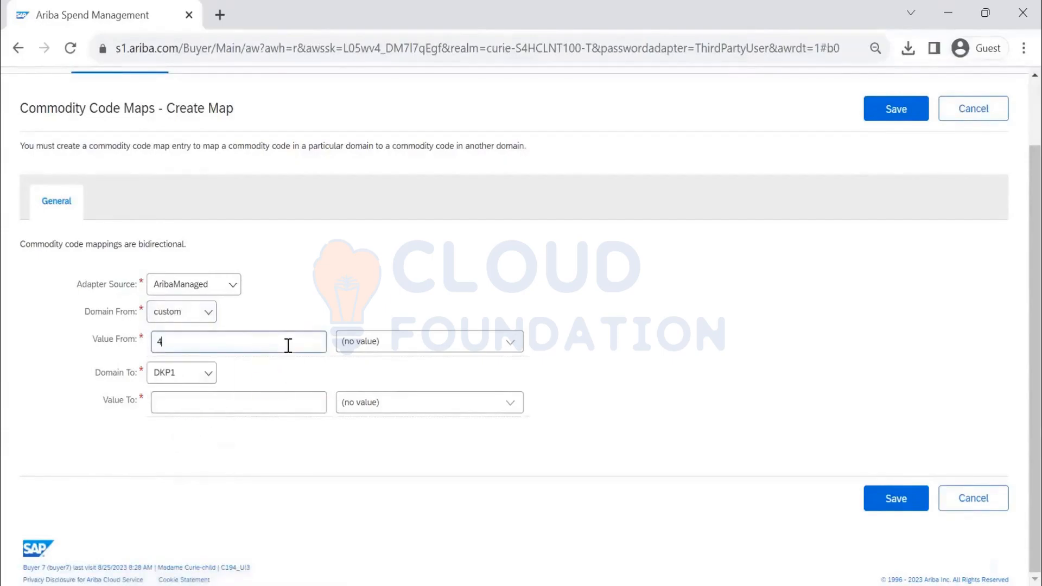
pyautogui.write('4523')
# - Look up 4523 by ID and select FURNITURE FITTING as the source code
pyautogui.click(510, 343)
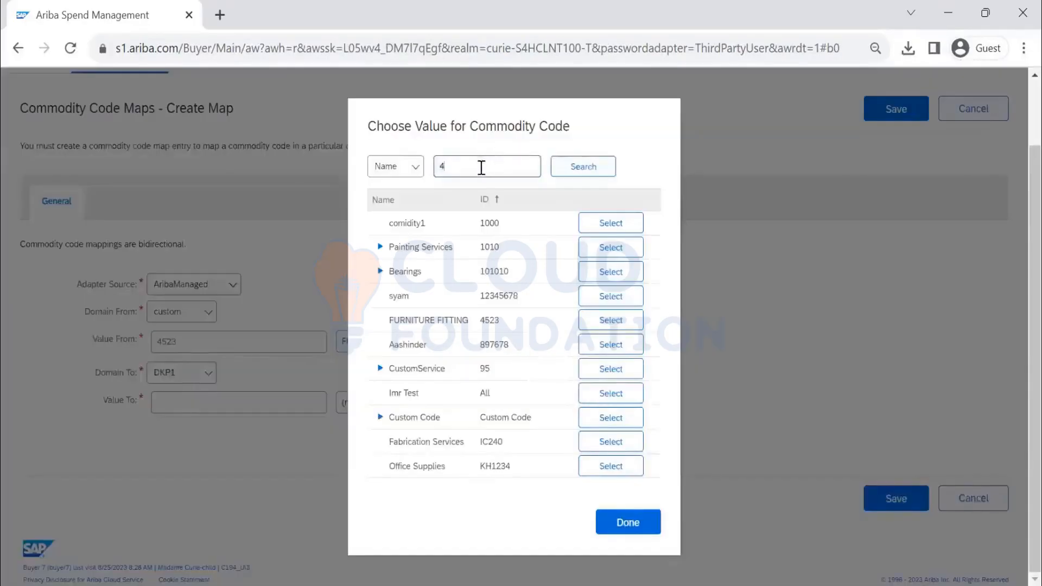
pyautogui.click(478, 171)
pyautogui.write('4523')
pyautogui.click(396, 167)
pyautogui.click(413, 211)
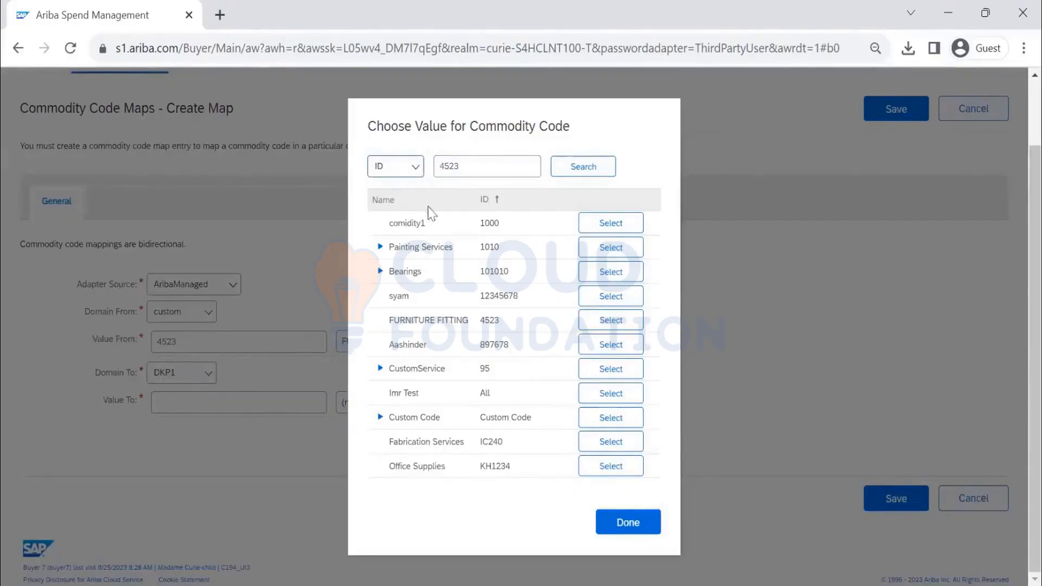
pyautogui.click(585, 169)
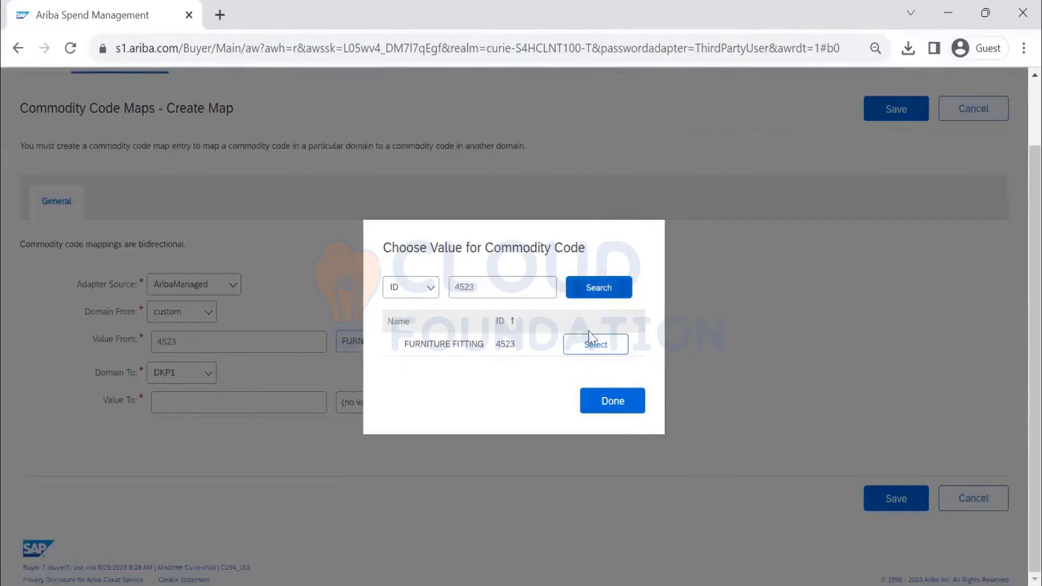
pyautogui.click(590, 348)
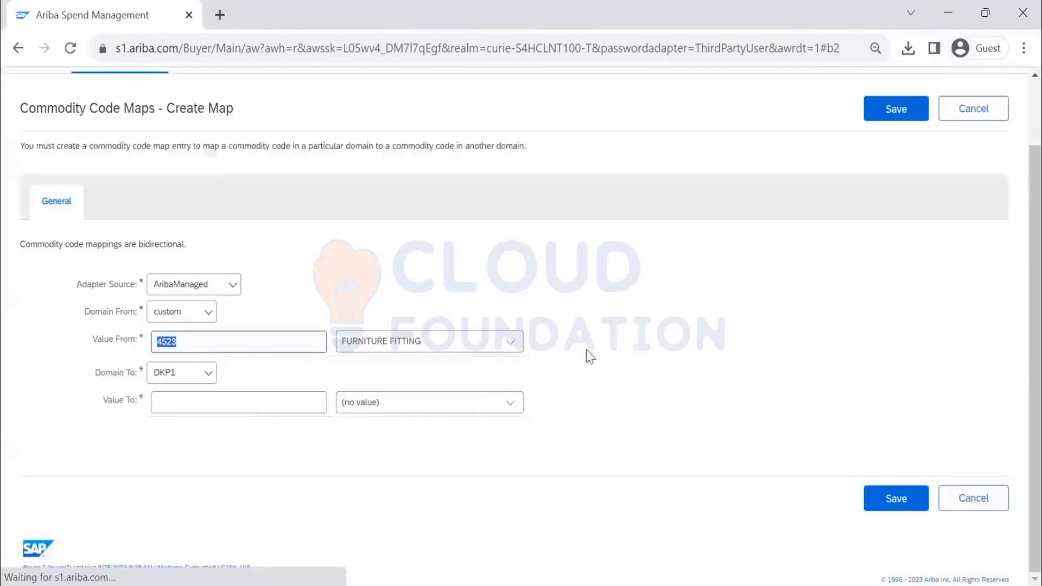
# - Set the map's target domain to unspsc and open the full target code lookup
pyautogui.click(181, 374)
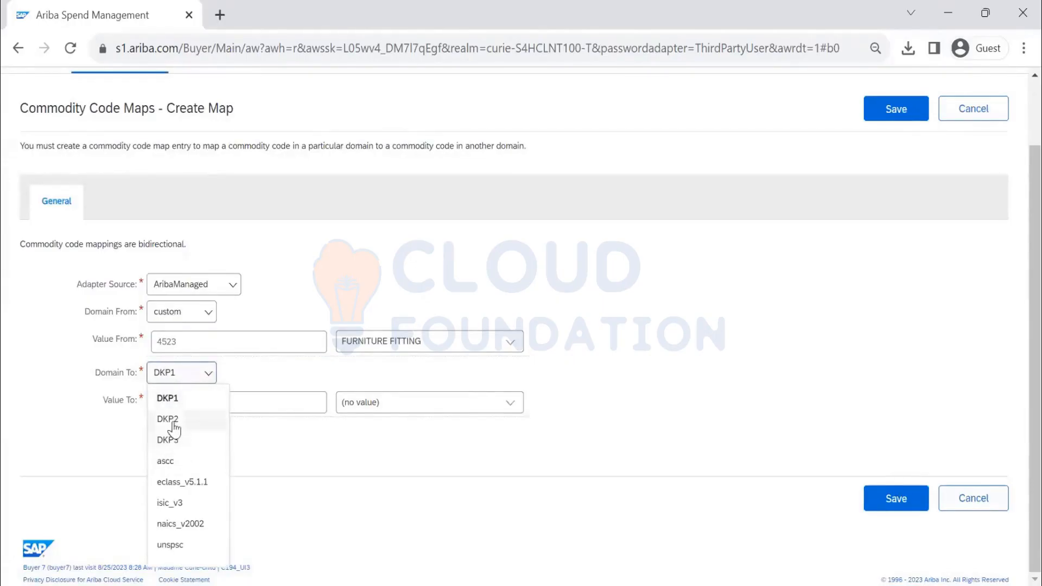
pyautogui.click(171, 545)
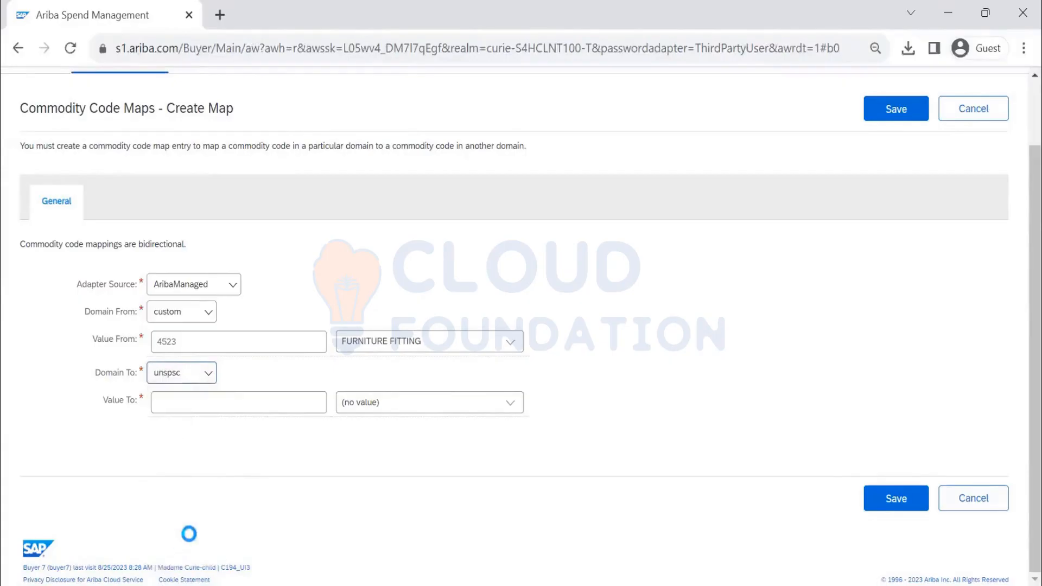
pyautogui.click(513, 411)
pyautogui.click(494, 427)
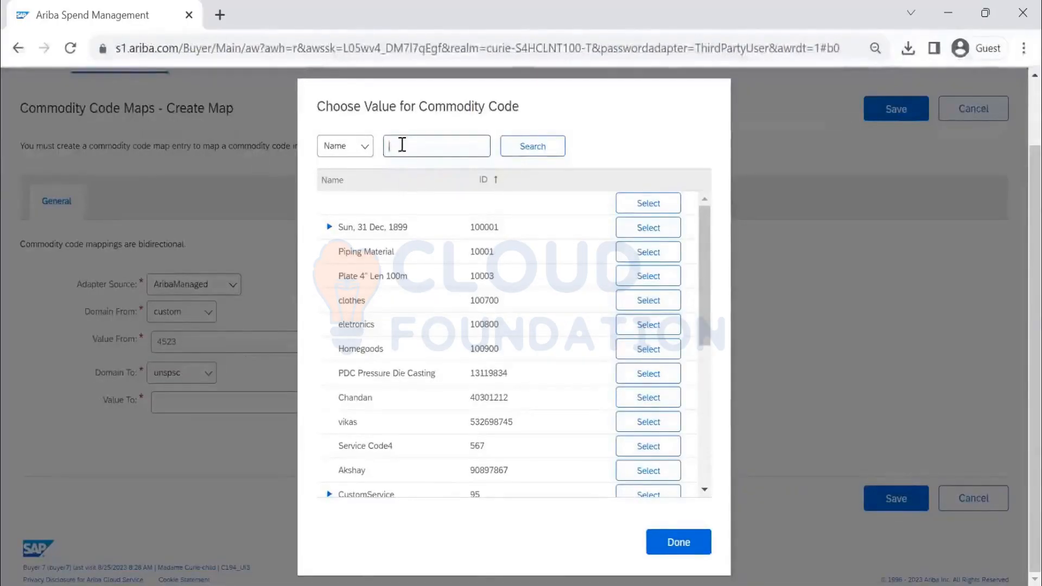
# - Search targets for 'FURNITU', select 73111505 Furniture manufacturing services, and save the map
pyautogui.write('FURNITURE')
pyautogui.press('Return')
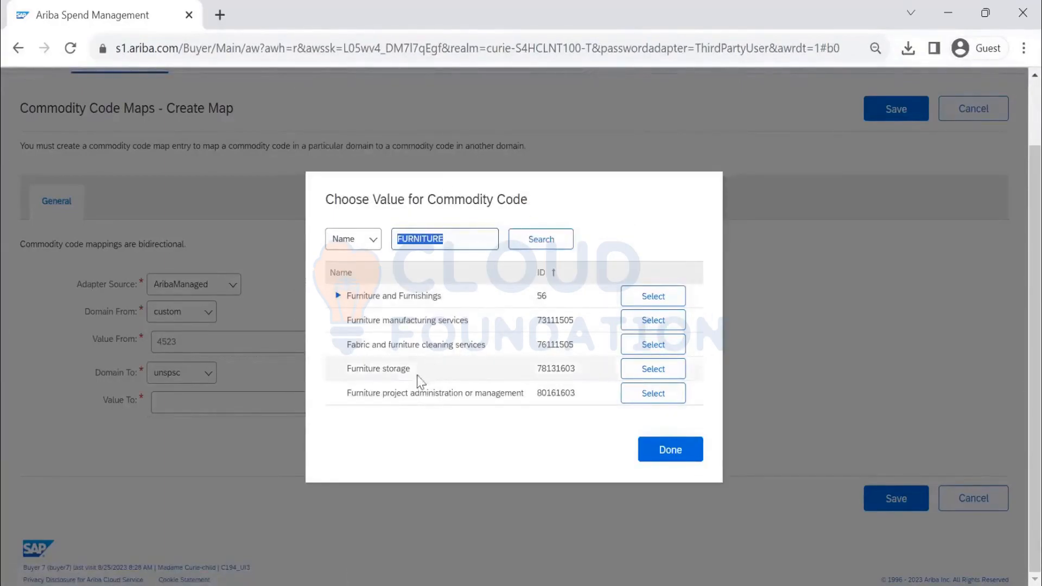
pyautogui.click(644, 321)
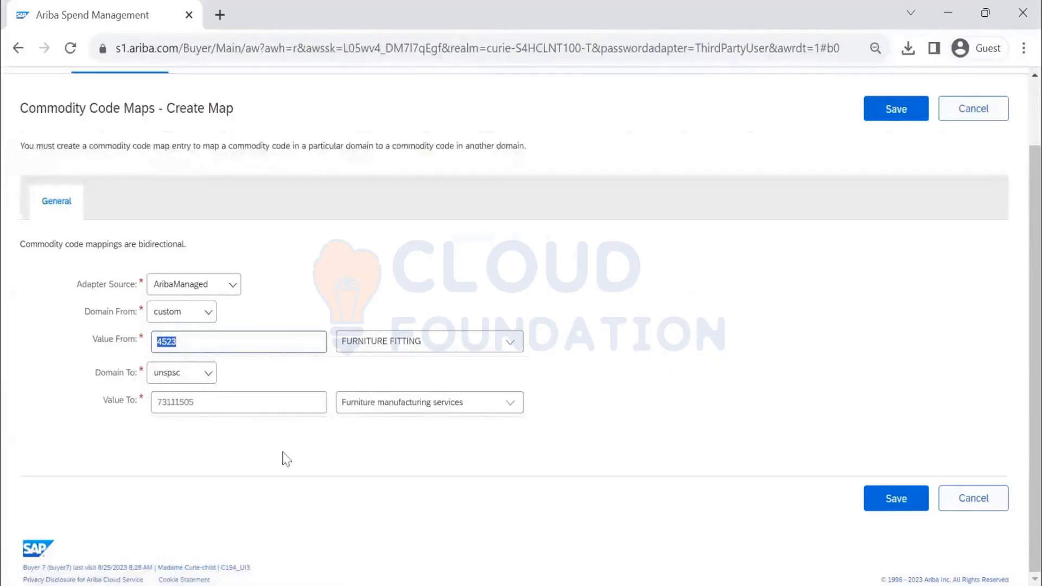
pyautogui.click(894, 497)
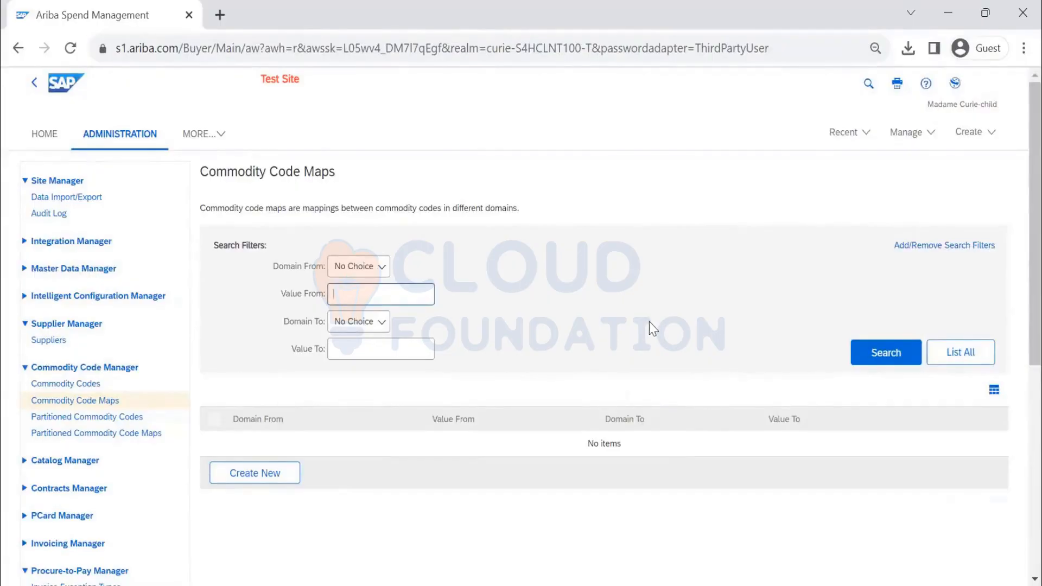
# - Visit Partitioned Commodity Codes and Partitioned Commodity Code Maps, starting a new map entry
pyautogui.click(87, 417)
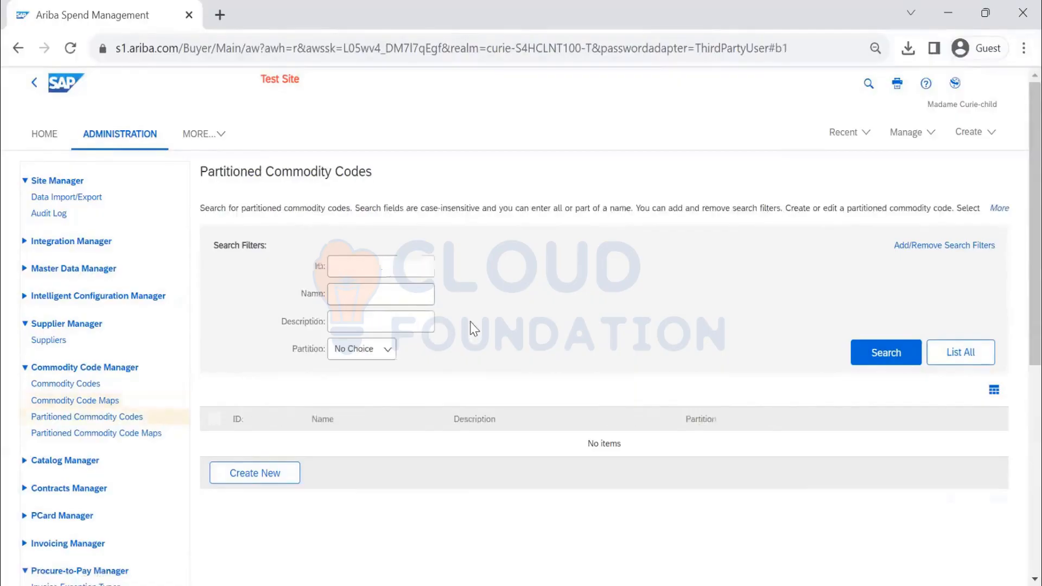
pyautogui.click(293, 478)
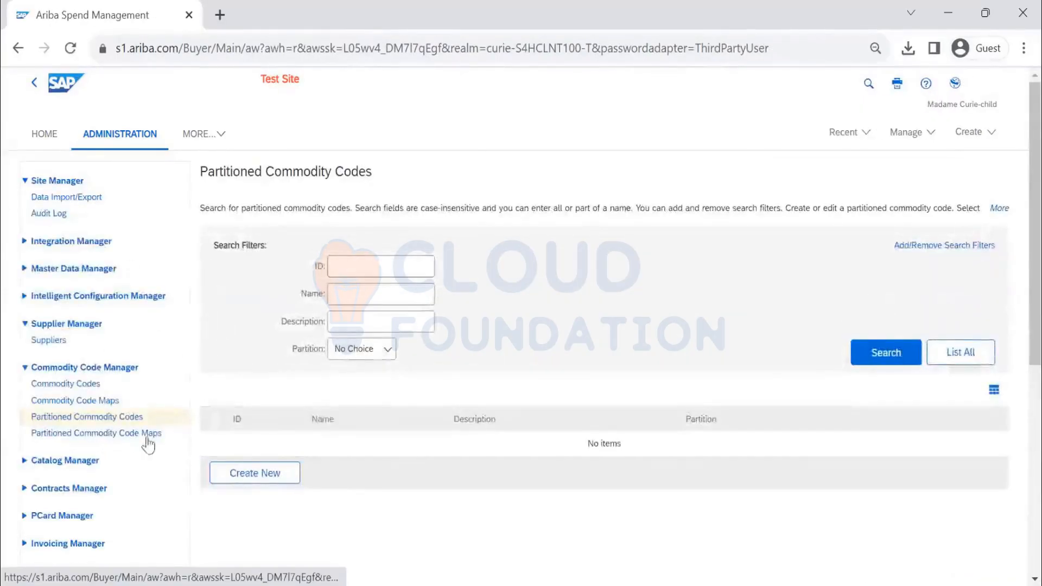
pyautogui.click(146, 434)
pyautogui.click(275, 474)
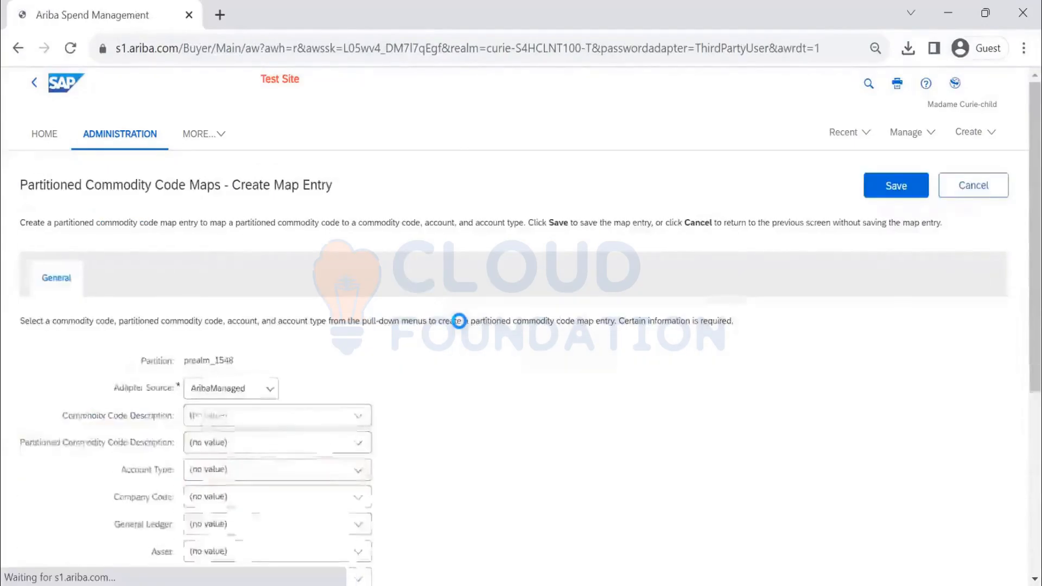
# - Review the blank map entry form, cancel it unsaved, and return to Data Import/Export
pyautogui.scroll(-5, 623, 344)
pyautogui.scroll(5, 624, 344)
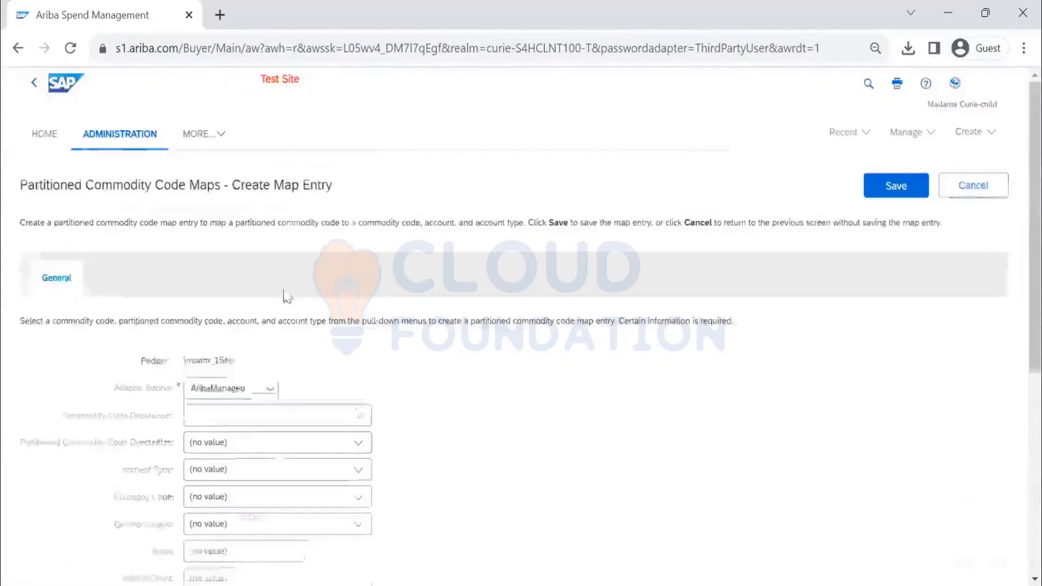
pyautogui.scroll(-1, 253, 439)
pyautogui.scroll(-4, 254, 438)
pyautogui.scroll(6, 228, 377)
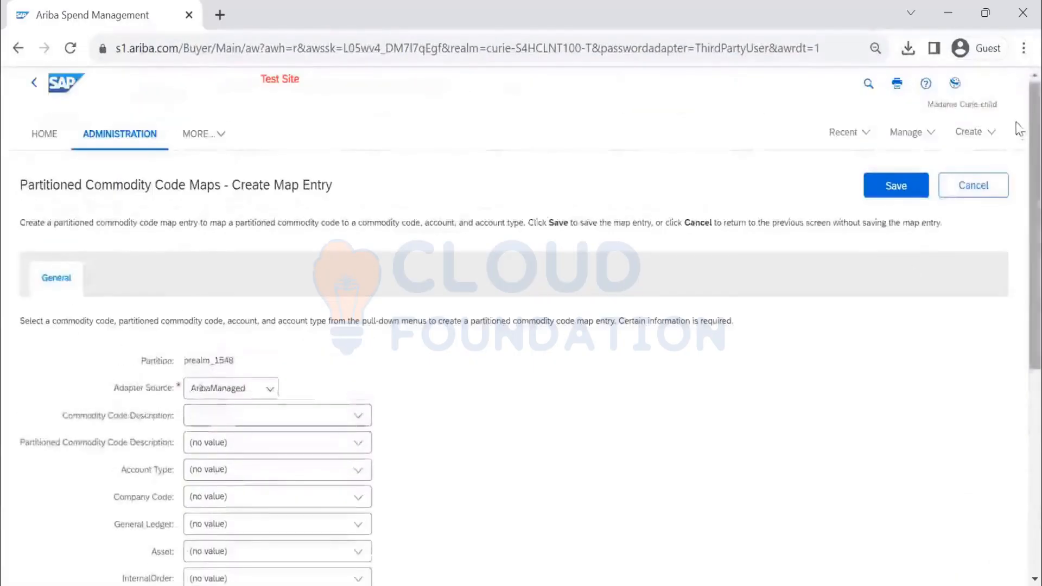
pyautogui.click(970, 195)
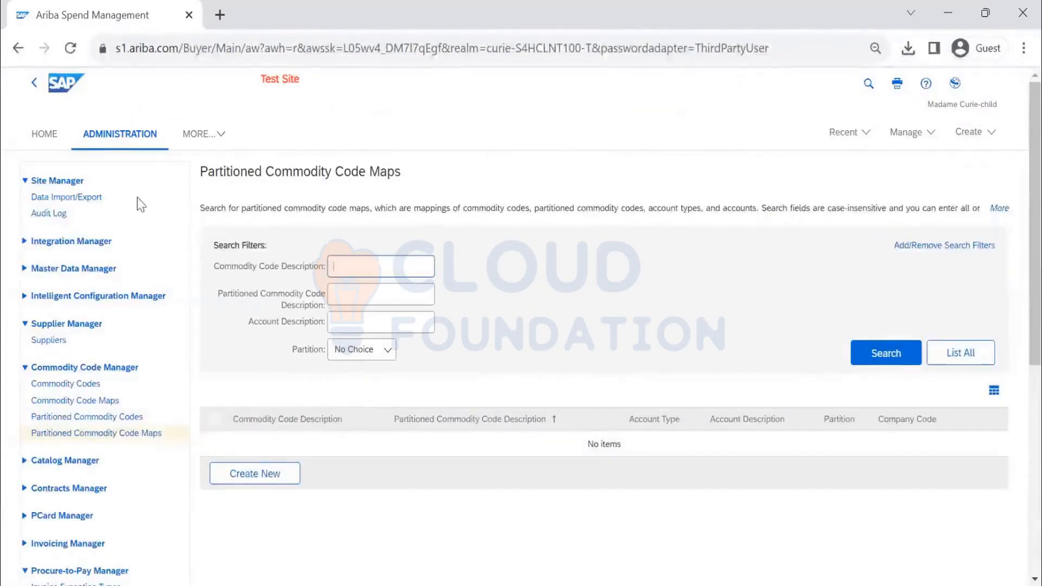
pyautogui.click(88, 198)
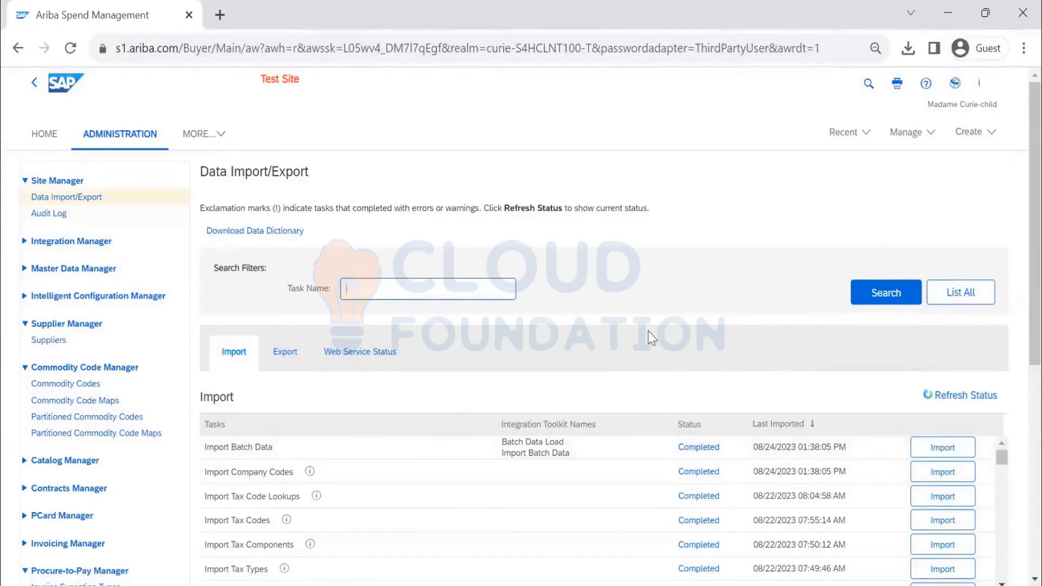
# - Scroll down to the import task list showing each task's Completed status
pyautogui.scroll(-2, 648, 335)
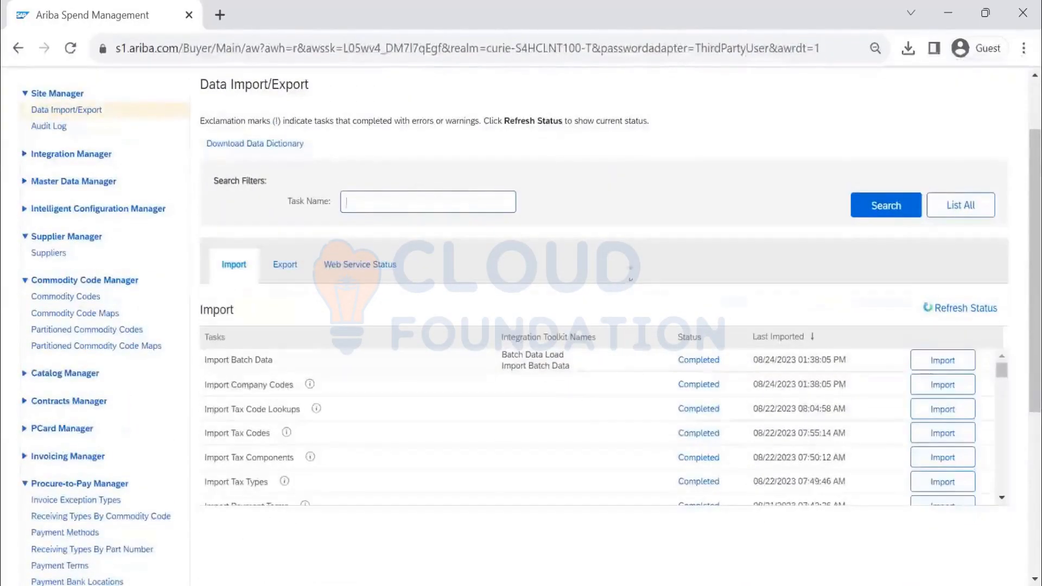
# - In the Excel workbook, find 'COMMODITY' matches up to the Export Commodity Codes entry
pyautogui.click(586, 29)
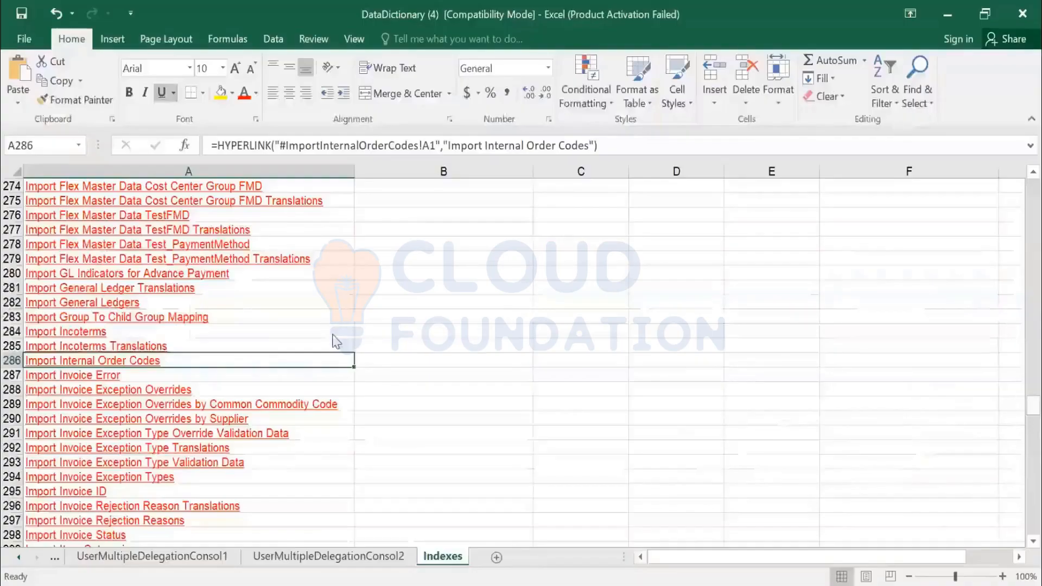
pyautogui.hotkey('ctrl', 'f')
pyautogui.write('COMMODITY')
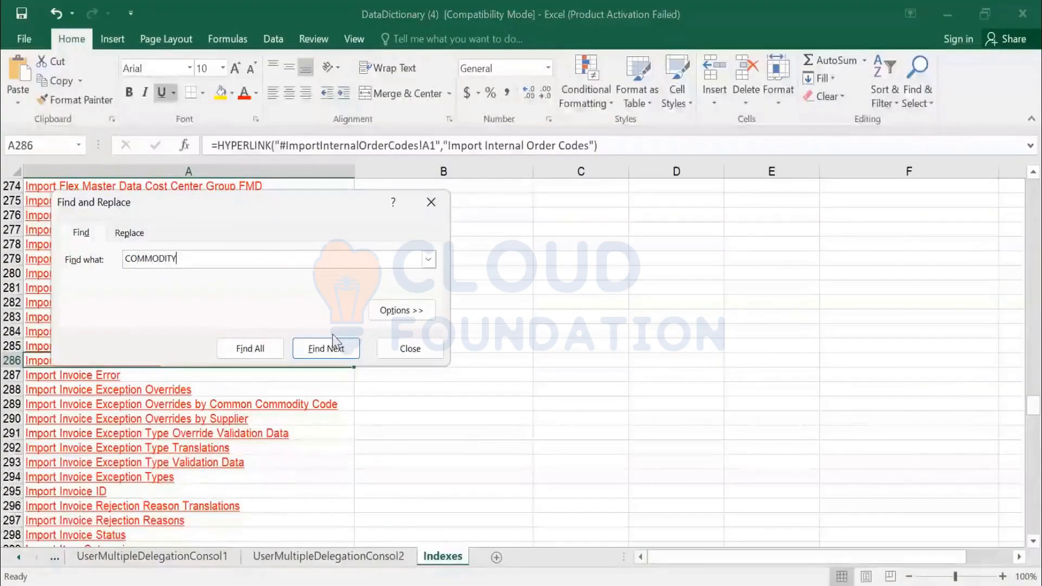
pyautogui.press('Return')
pyautogui.click(333, 344)
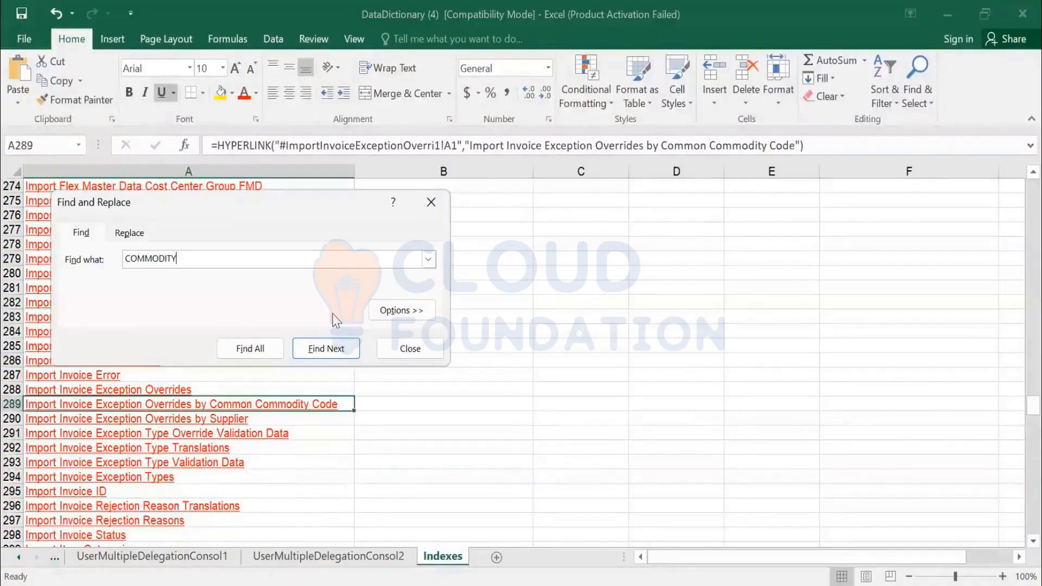
pyautogui.click(334, 322)
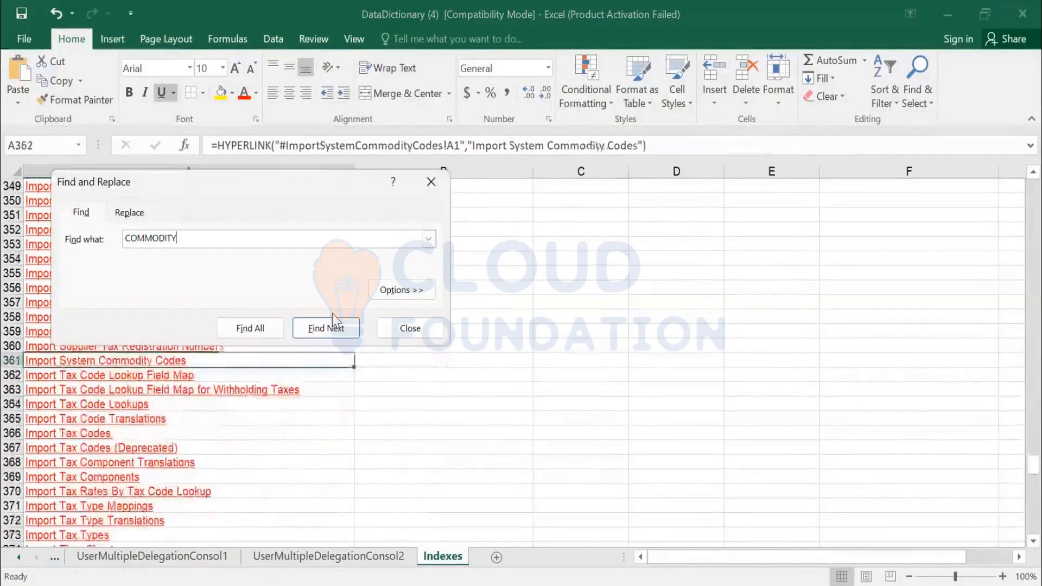
pyautogui.click(334, 321)
pyautogui.click(333, 321)
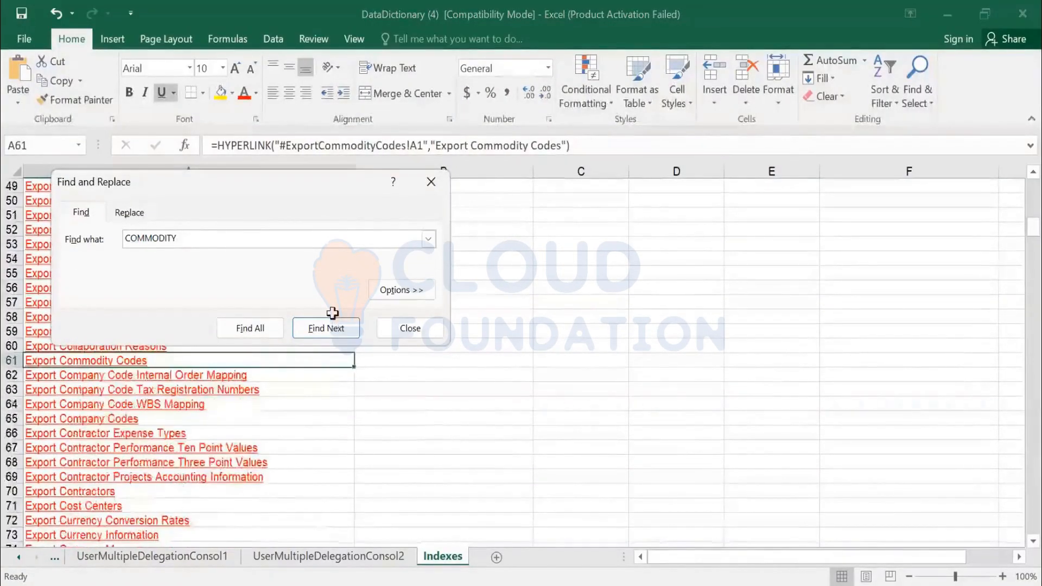
pyautogui.press('Escape')
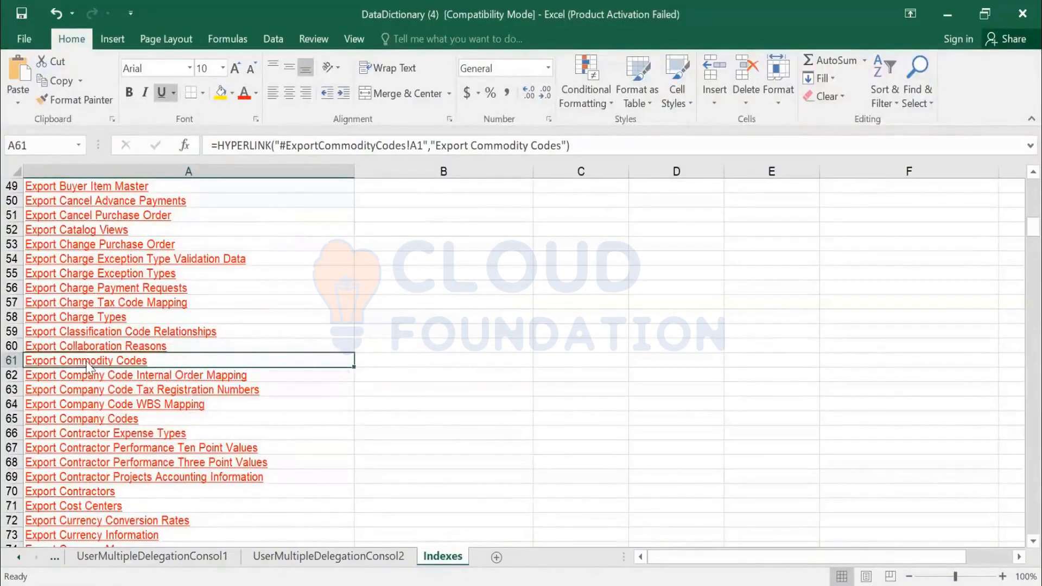
# - Search for 'IMPORT COMMODITY CODES', then the shortened 'IMPORT COMMO', finding no match
pyautogui.hotkey('ctrl', 'f')
pyautogui.write('IMPORT COMMO')
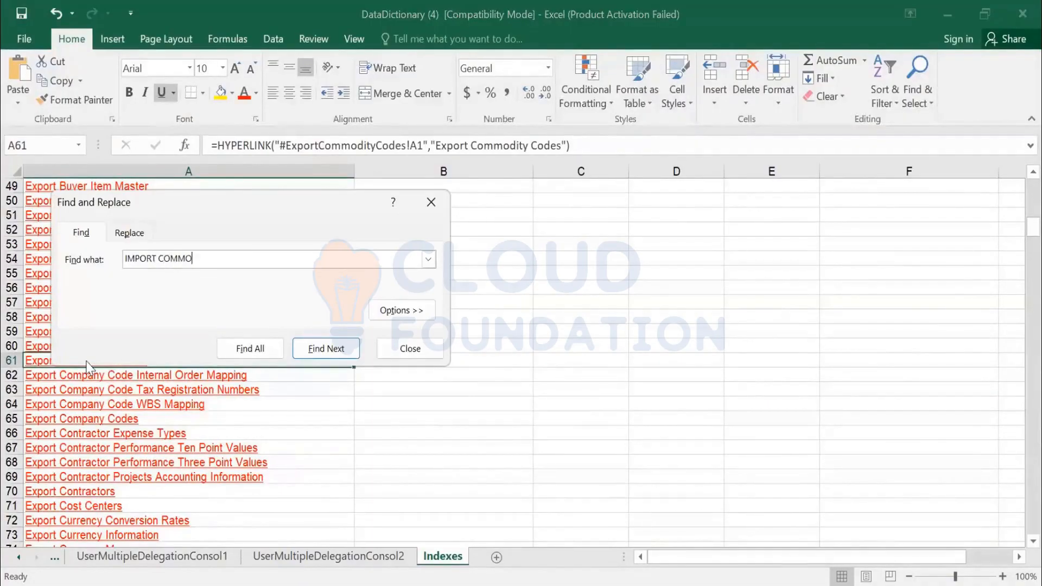
pyautogui.write('DITY CODES')
pyautogui.press('Return')
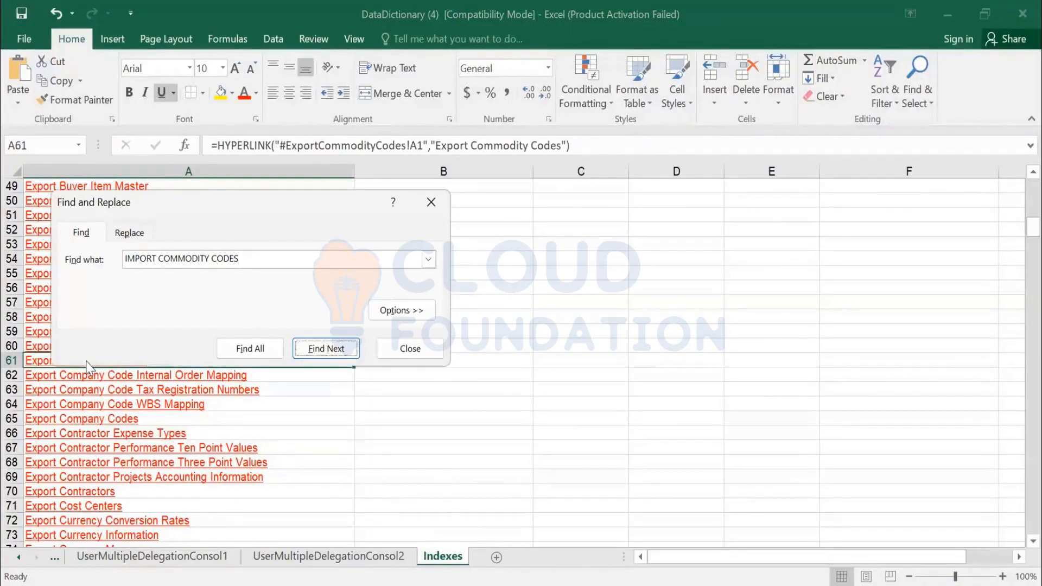
pyautogui.press('Return')
pyautogui.press('BackSpace')
pyautogui.press('Return')
pyautogui.press('BackSpace')
pyautogui.press('BackSpace')
pyautogui.press('BackSpace')
pyautogui.press('BackSpace')
pyautogui.press('Return')
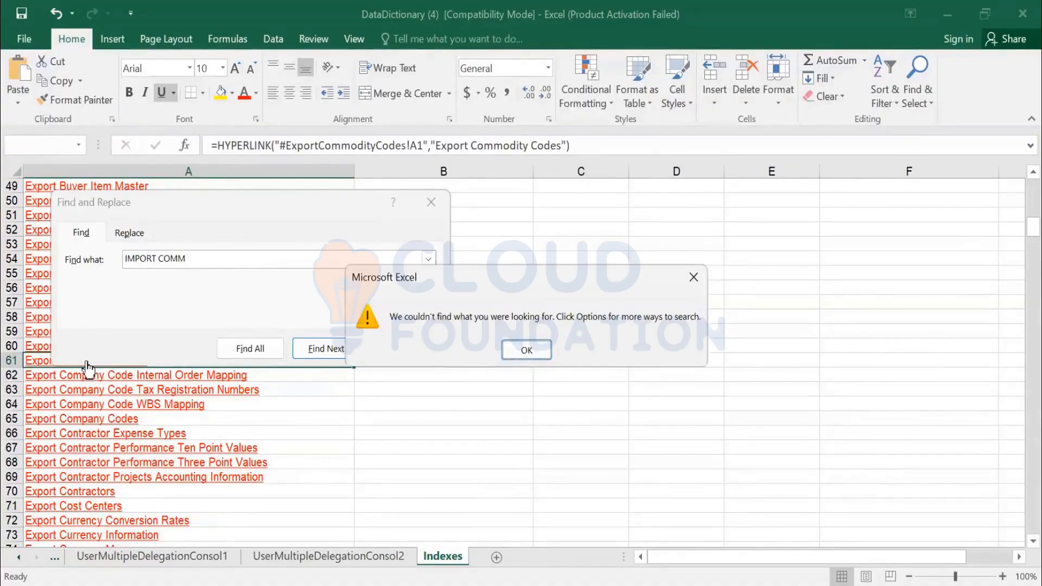
pyautogui.press('Escape')
pyautogui.press('Escape')
# - Search 'com' to reach the Import ERP entries and open the Import ERP Commodity Codes sheet
pyautogui.hotkey('ctrl', 'f')
pyautogui.write('c')
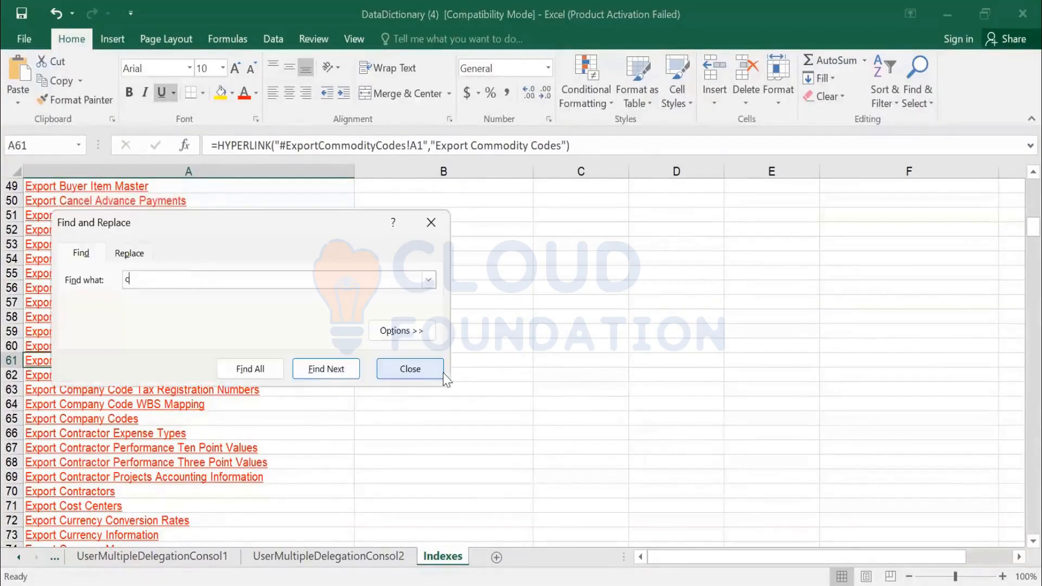
pyautogui.write('ommodity')
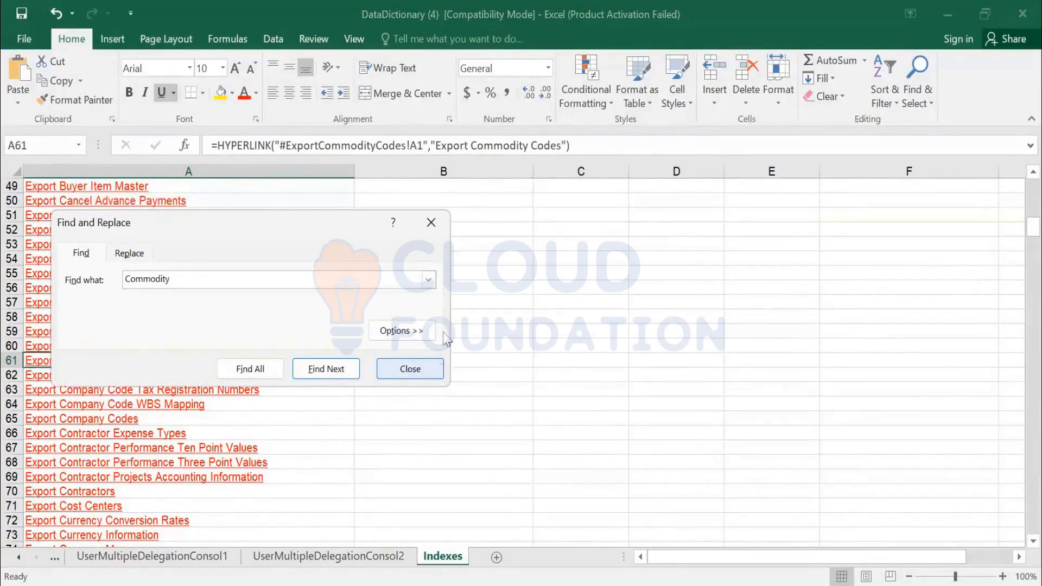
pyautogui.press('Return')
pyautogui.press('Return')
pyautogui.press('Return')
pyautogui.press('Return')
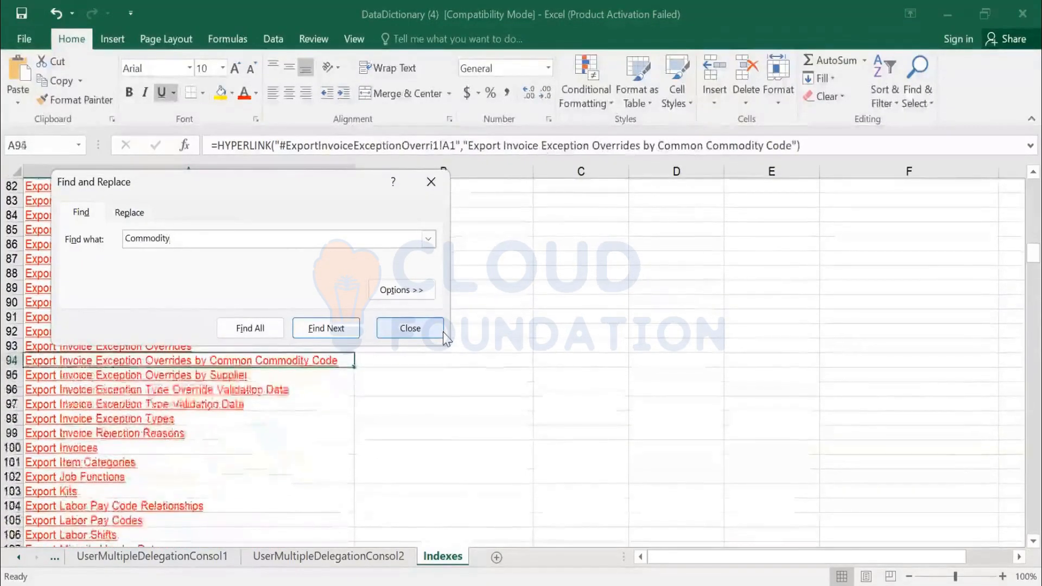
pyautogui.press('Return')
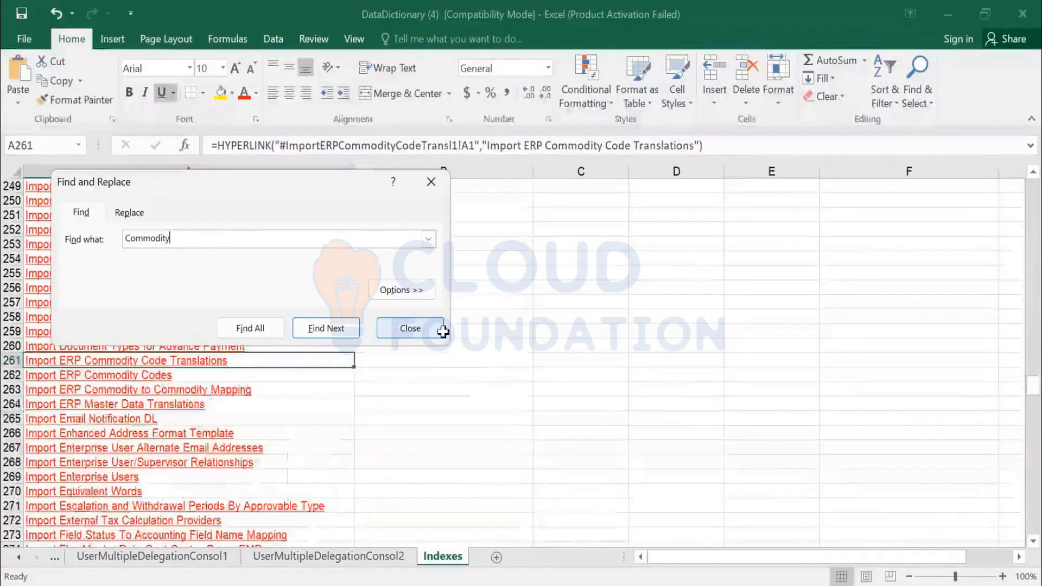
pyautogui.click(410, 328)
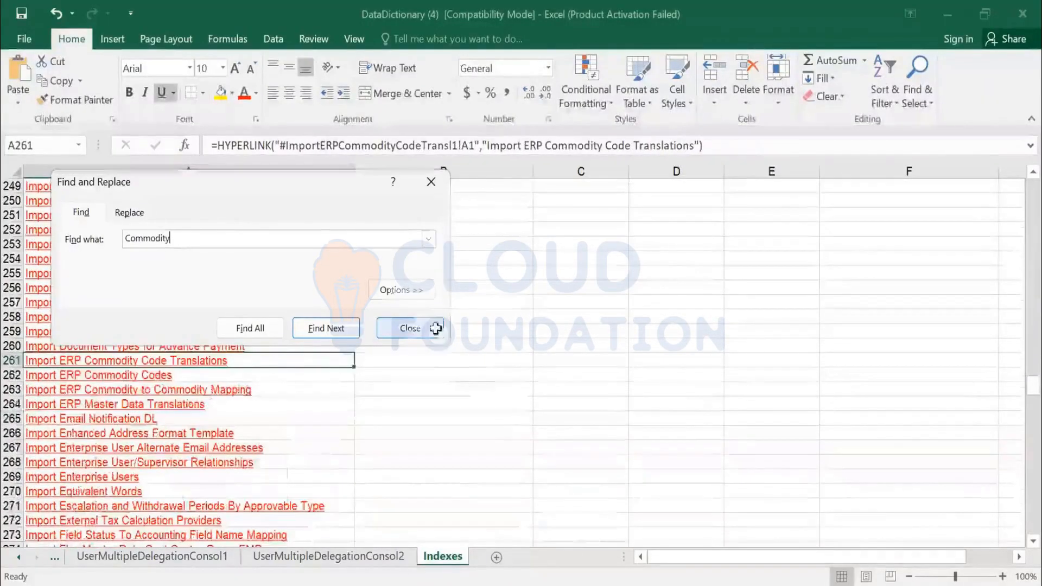
pyautogui.click(139, 374)
# - Open the Import ERP Commodity Codes sheet and highlight the MATKL and WGBEZ column names with their UniqueName and Name fields
pyautogui.click(139, 374)
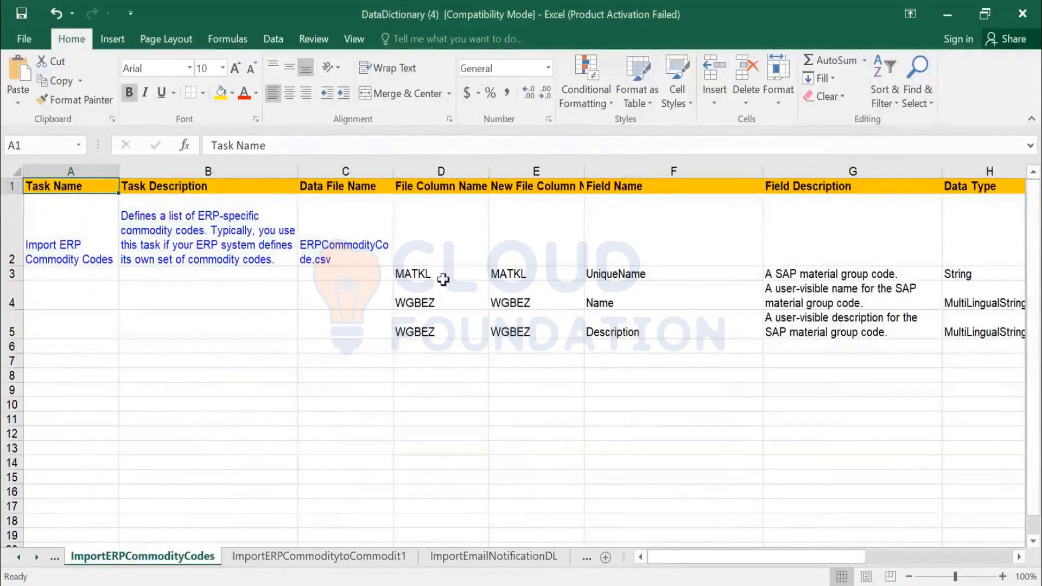
pyautogui.moveTo(443, 275); pyautogui.dragTo(447, 329)
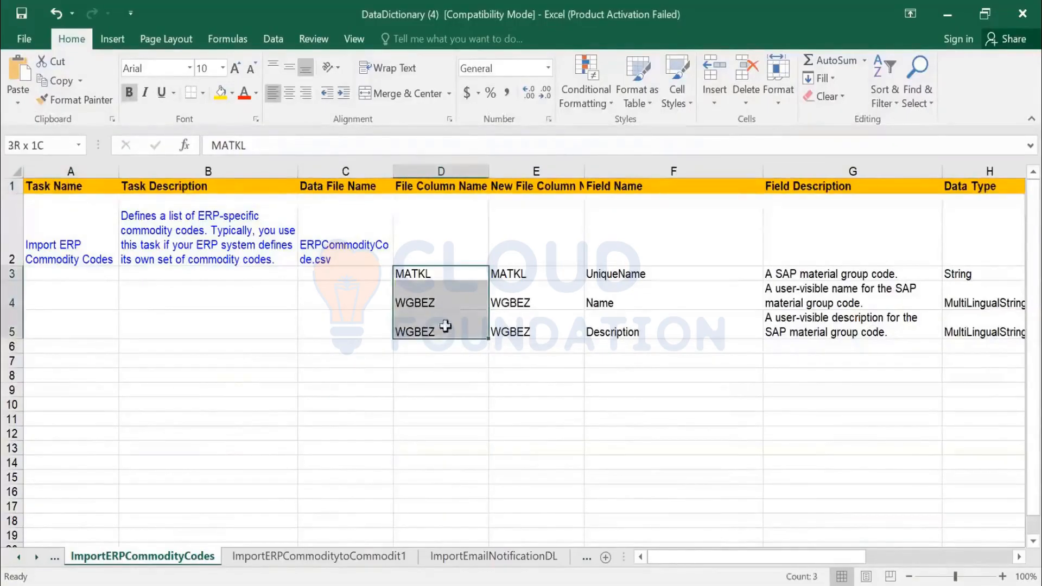
pyautogui.click(435, 269)
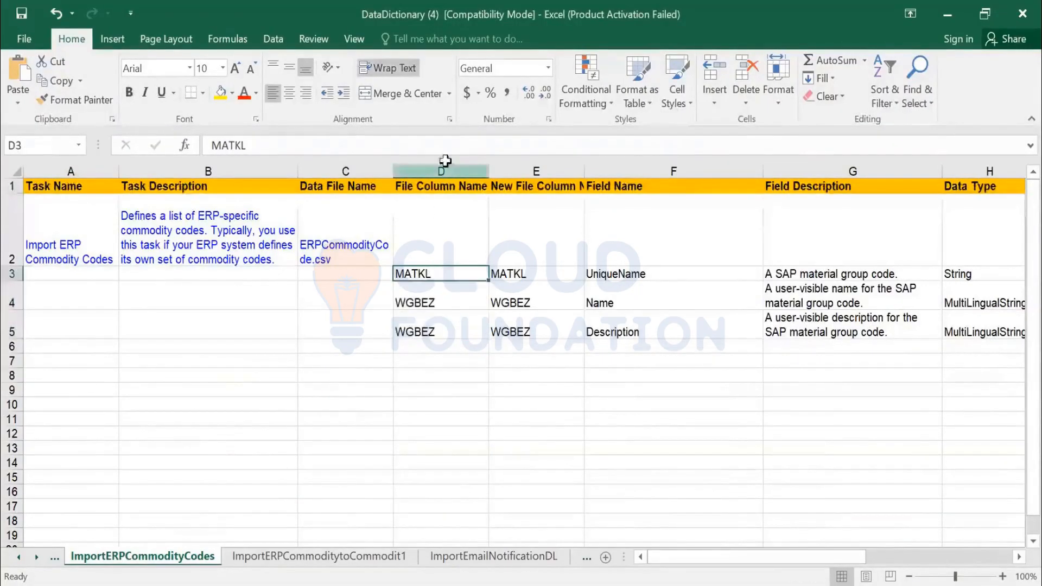
pyautogui.click(629, 275)
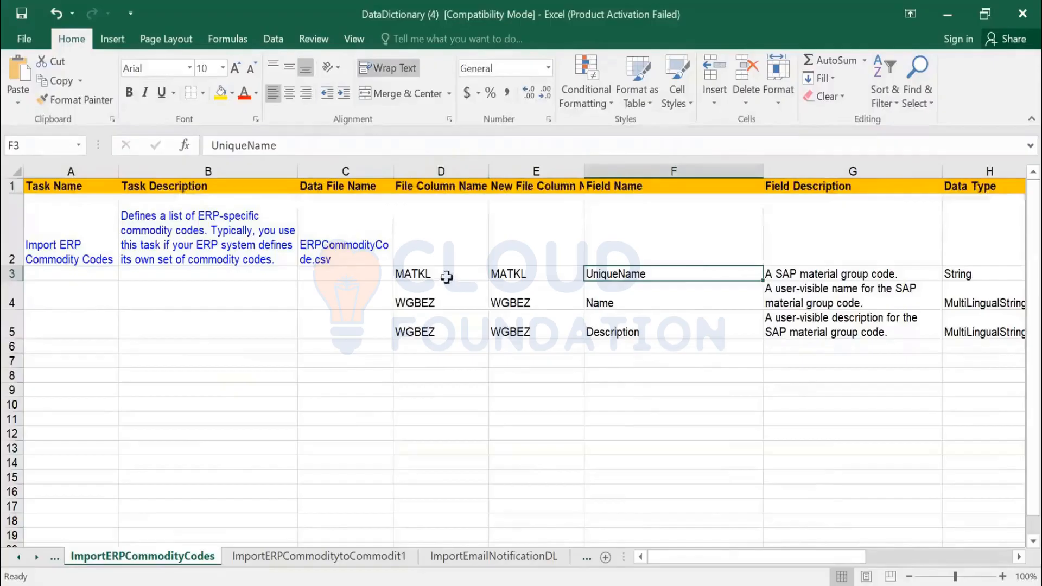
pyautogui.moveTo(446, 278); pyautogui.dragTo(454, 325)
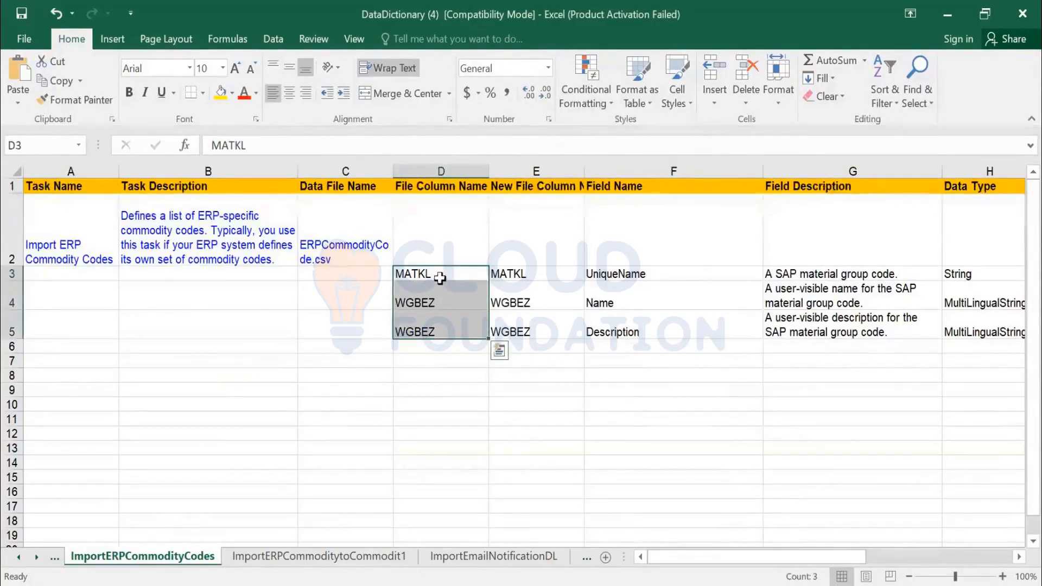
pyautogui.click(689, 289)
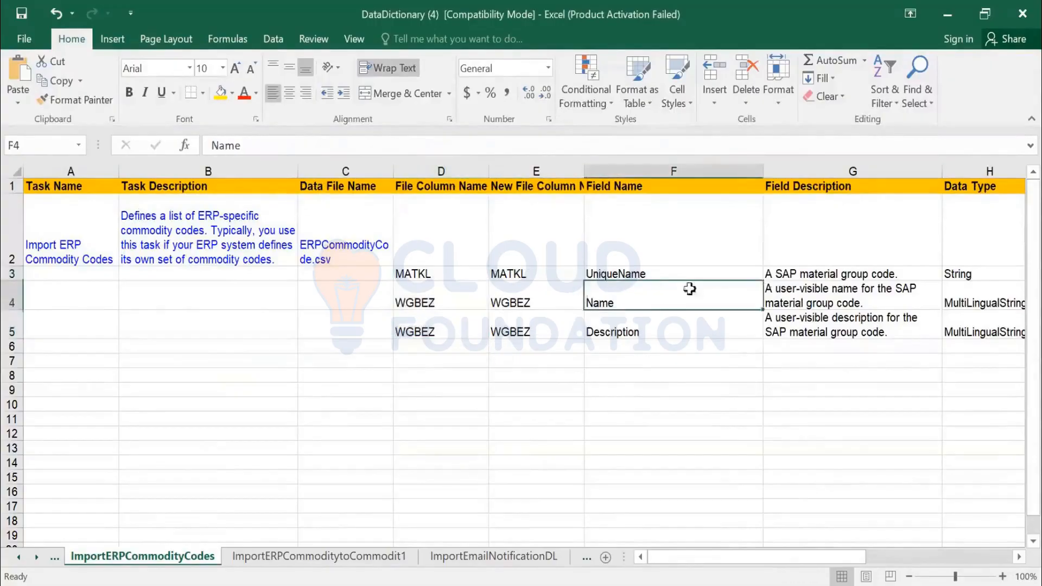
pyautogui.click(787, 273)
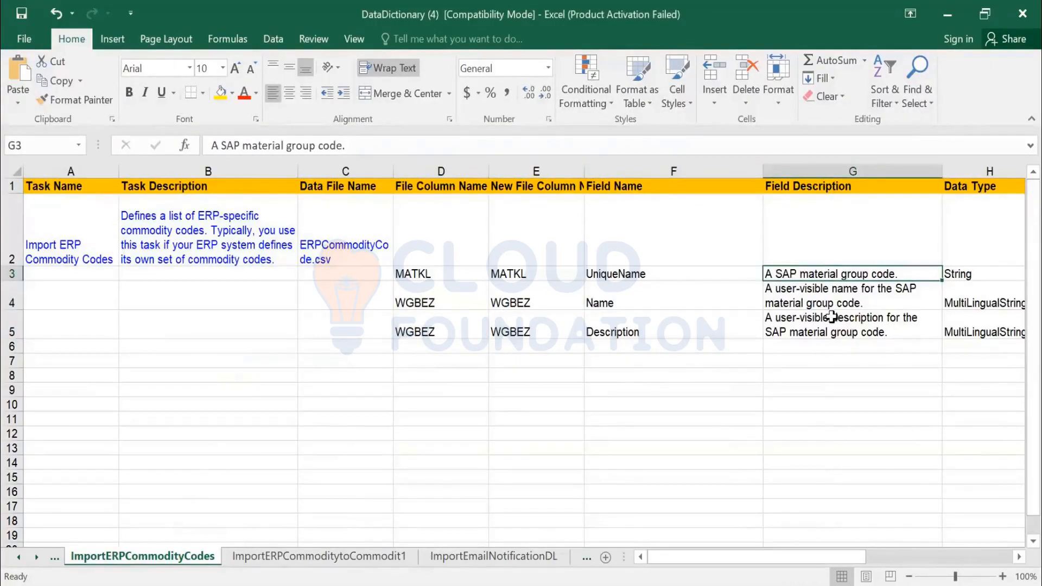
# - Review the field descriptions for the UniqueName, Name and Description fields in column G
pyautogui.press('Left')
pyautogui.press('Left')
pyautogui.press('Left')
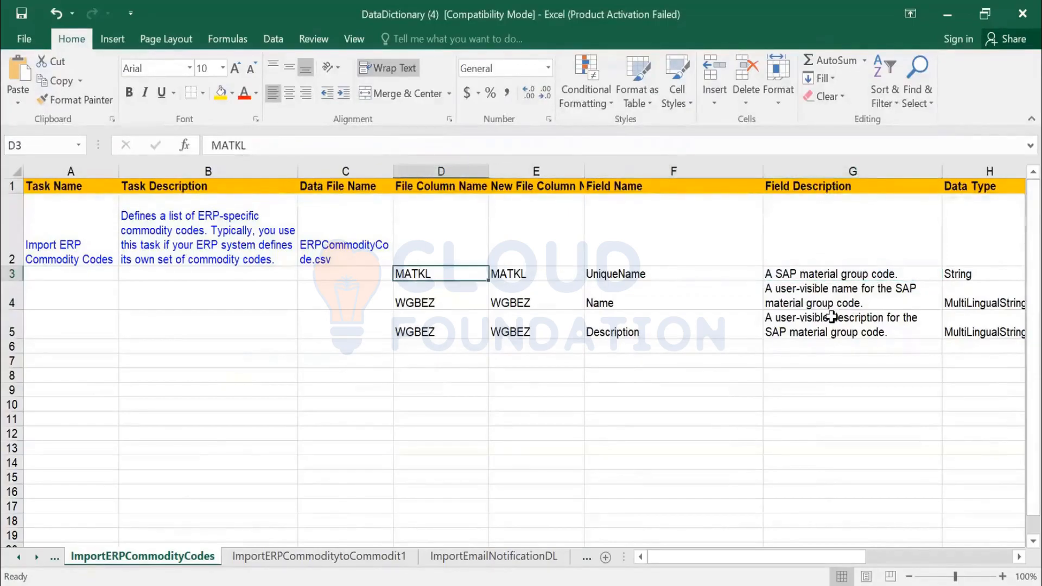
pyautogui.press('Right')
pyautogui.press('Right')
pyautogui.press('Right')
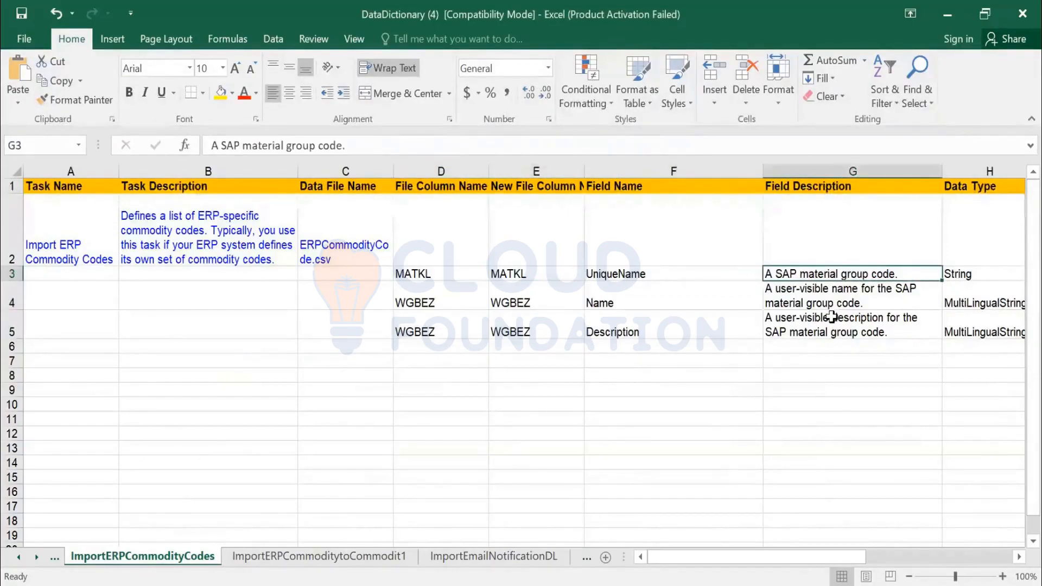
pyautogui.press('Down')
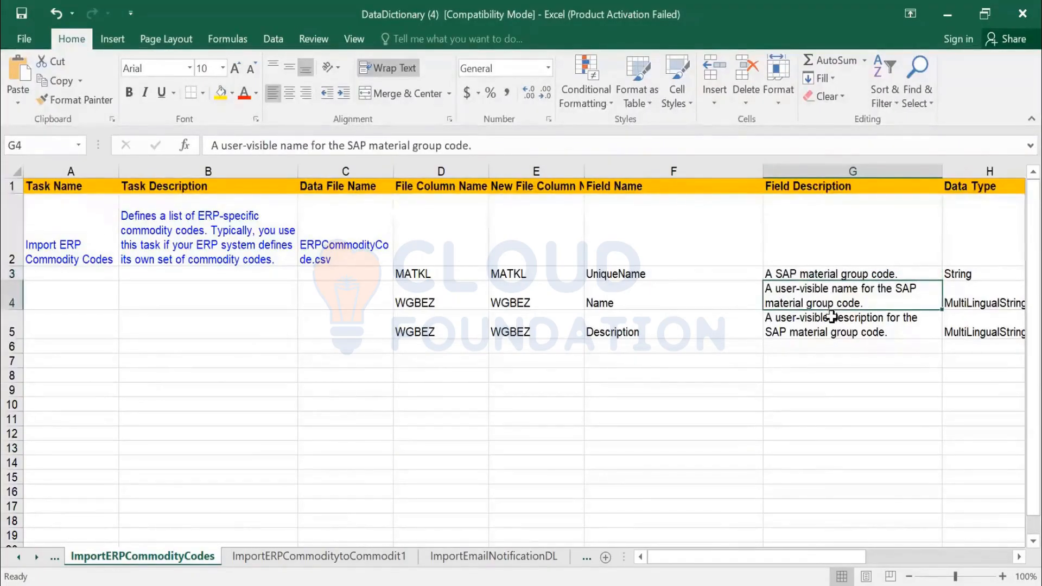
pyautogui.press('Down')
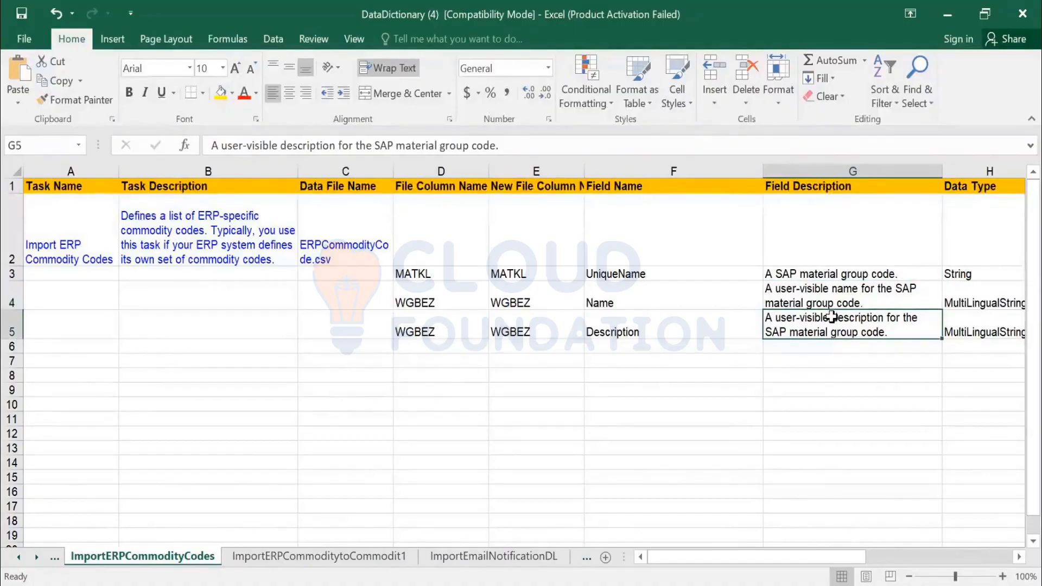
pyautogui.press('Left')
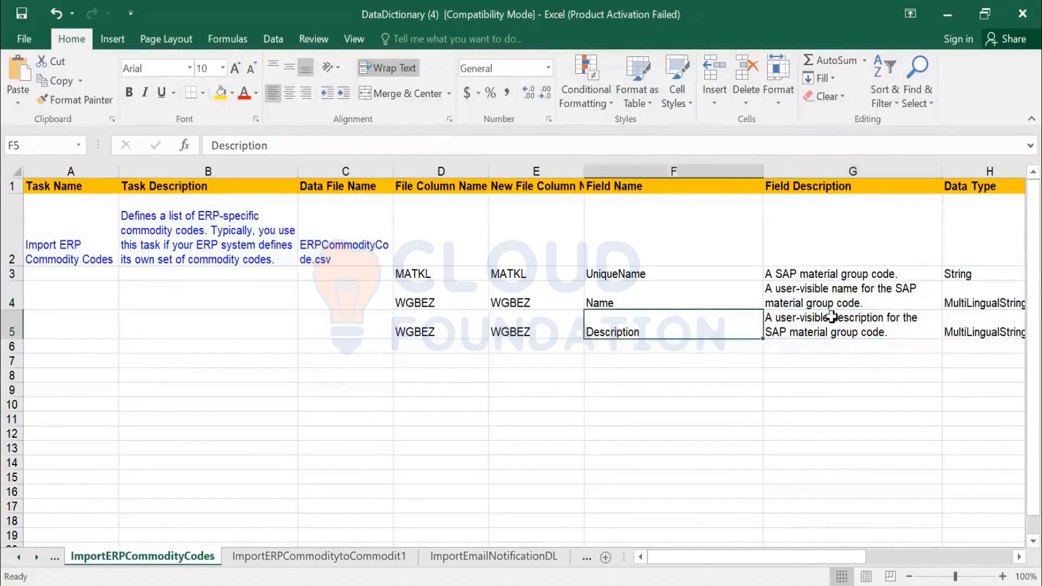
pyautogui.press('Up')
pyautogui.press('Right')
pyautogui.press('Down')
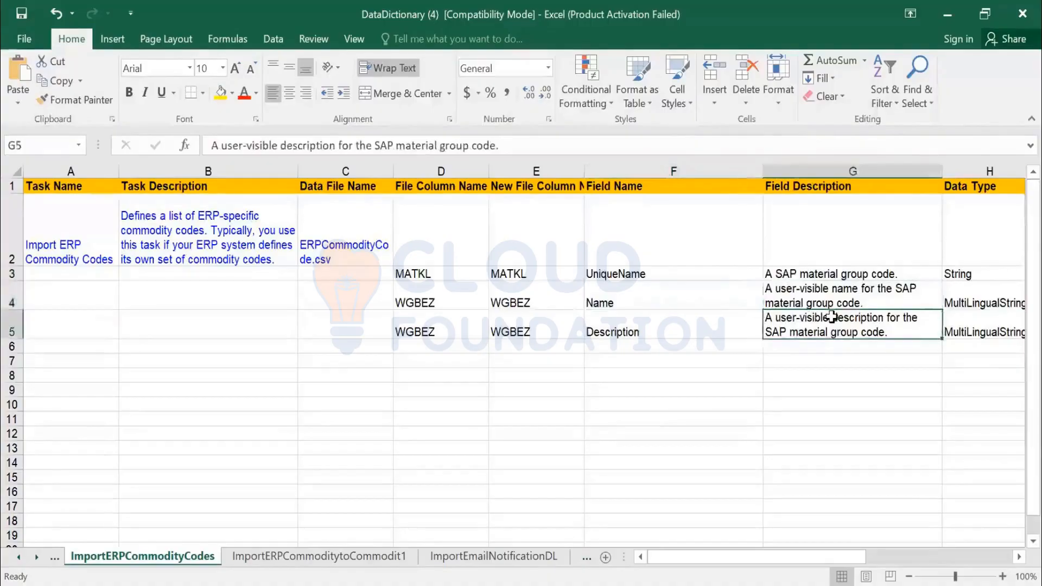
# - Check the Allow Null column and the sample values, starting from 001 in K3
pyautogui.press('Right')
pyautogui.press('Right')
pyautogui.press('Right')
pyautogui.press('Right')
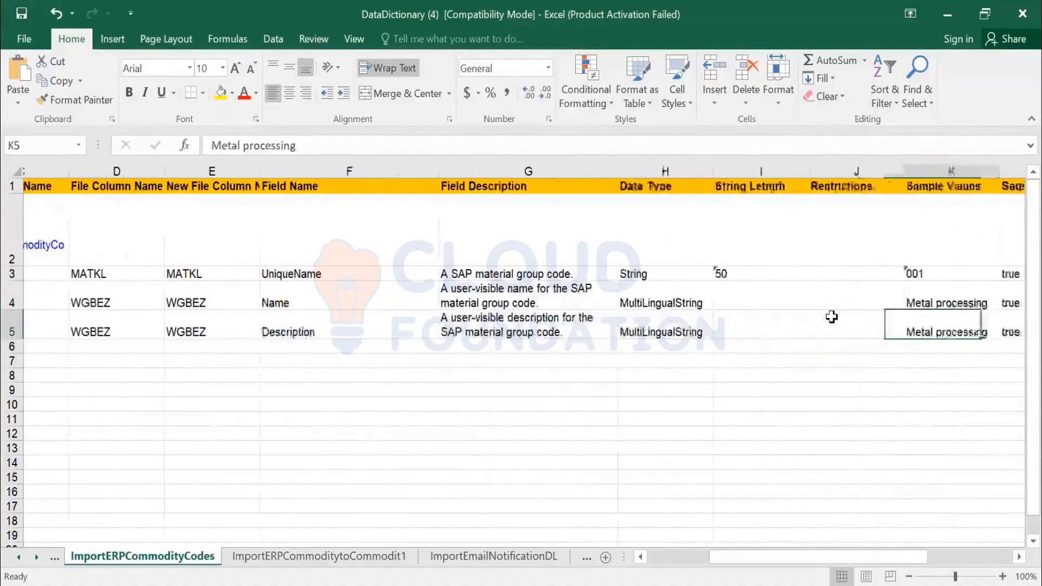
pyautogui.press('Left')
pyautogui.press('Right')
pyautogui.press('Right')
pyautogui.press('Right')
pyautogui.press('Up')
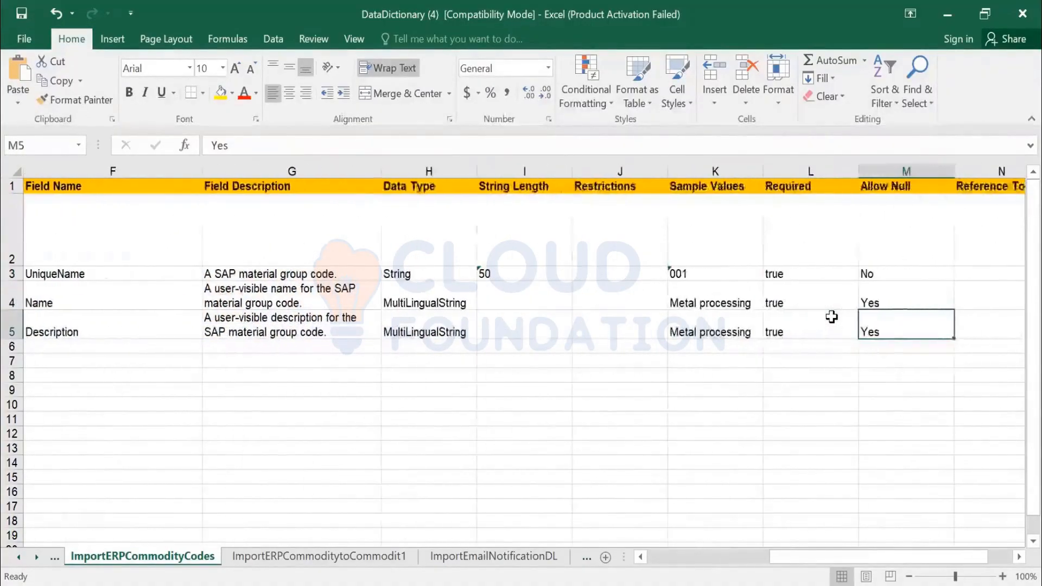
pyautogui.press('Down')
pyautogui.press('Right')
pyautogui.press('Right')
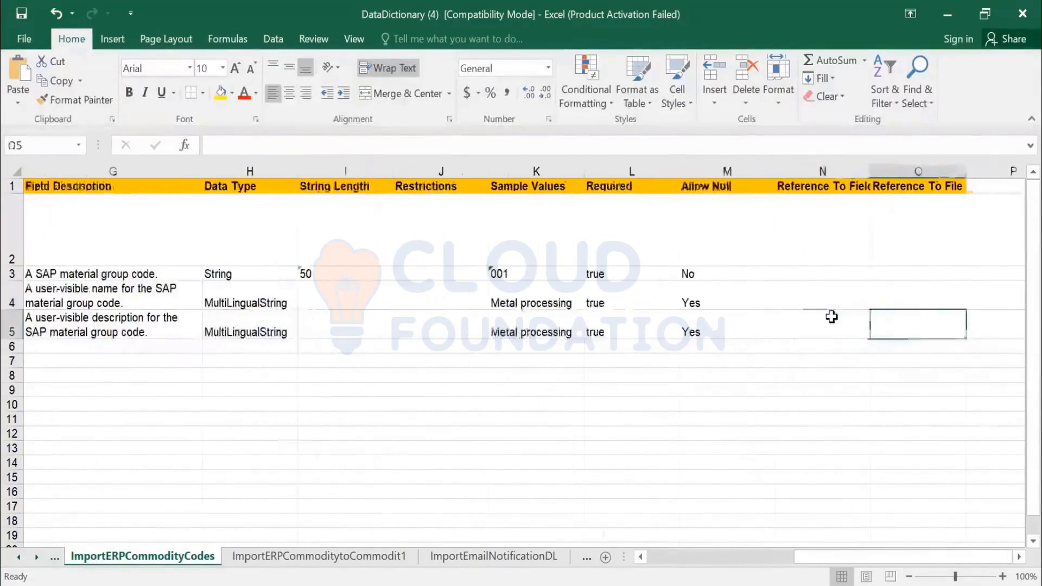
pyautogui.press('Left')
pyautogui.press('Left')
pyautogui.press('Left')
pyautogui.press('Left')
pyautogui.press('Up')
pyautogui.press('Up')
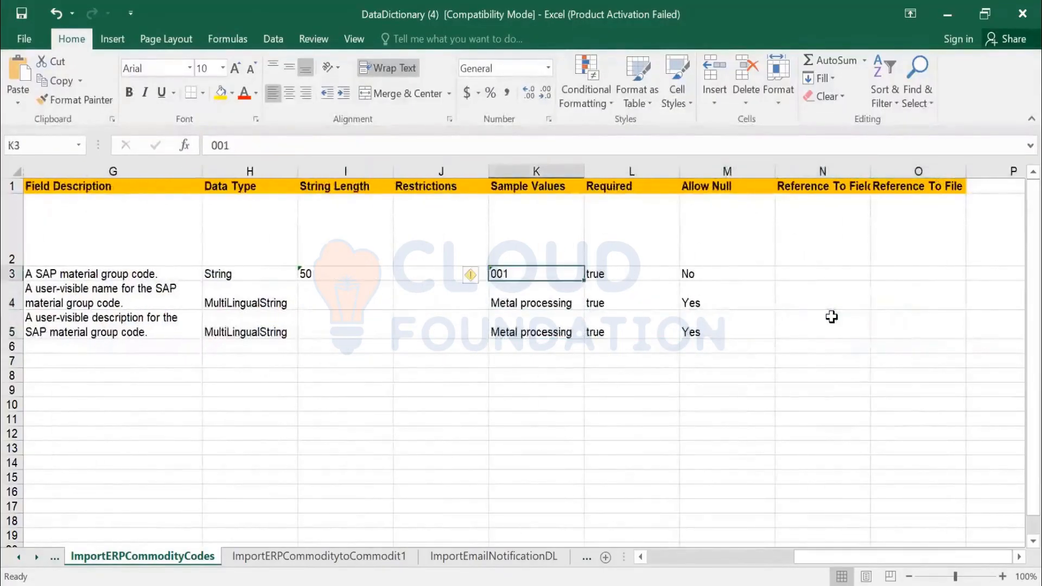
pyautogui.press('Down')
pyautogui.press('Down')
pyautogui.press('Down')
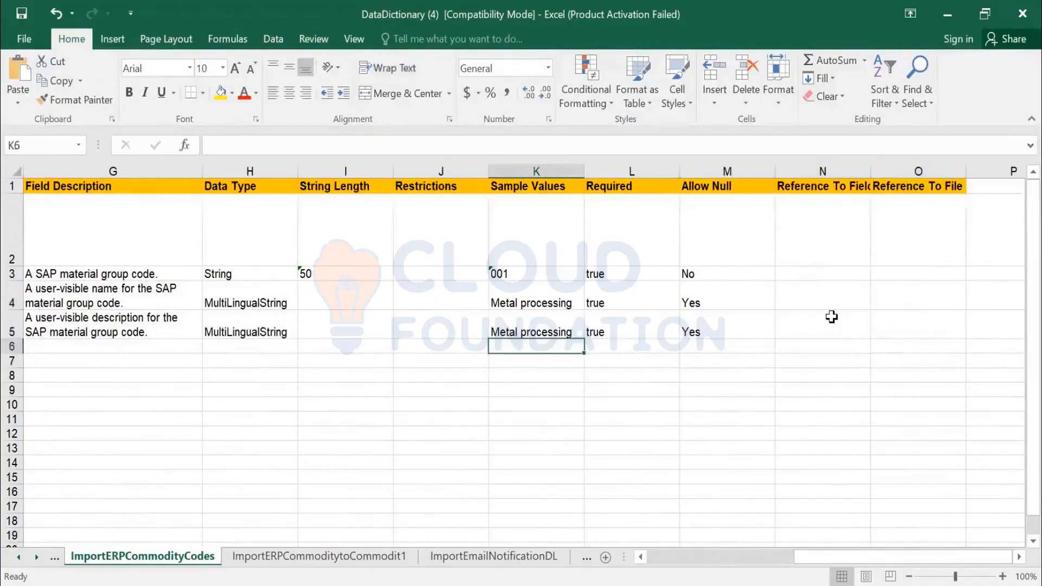
pyautogui.press('Up')
pyautogui.press('Left')
pyautogui.press('Left')
pyautogui.press('Left')
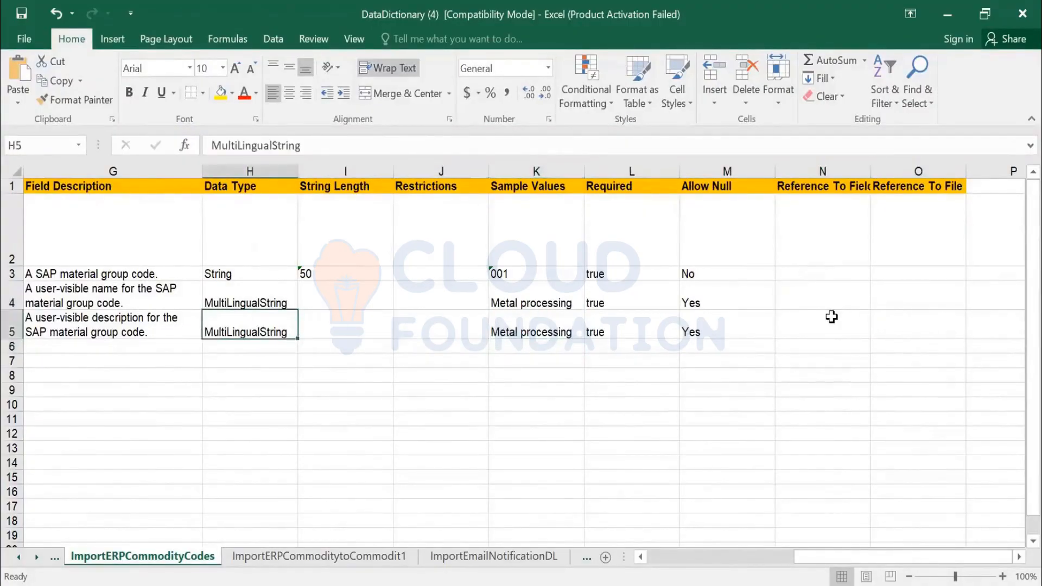
# - Confirm MATKL is a String data type with a string length of 50
pyautogui.press('Right')
pyautogui.press('Up')
pyautogui.press('Up')
pyautogui.press('Left')
pyautogui.press('Left')
pyautogui.press('Left')
pyautogui.press('Left')
pyautogui.press('Left')
pyautogui.press('Left')
pyautogui.press('Left')
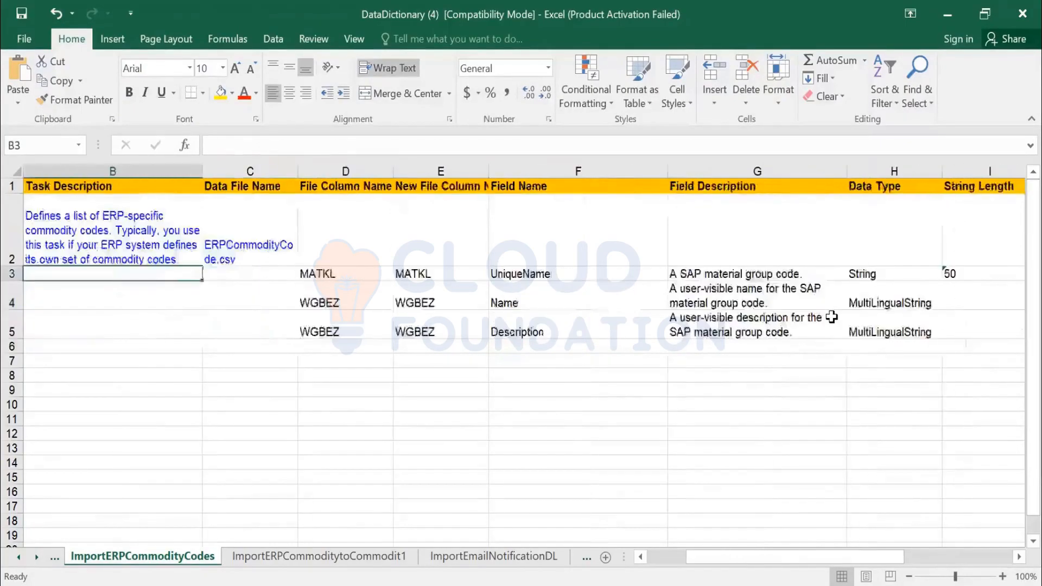
pyautogui.press('Right')
pyautogui.press('Right')
pyautogui.press('Right')
pyautogui.press('Right')
pyautogui.press('Right')
pyautogui.press('Right')
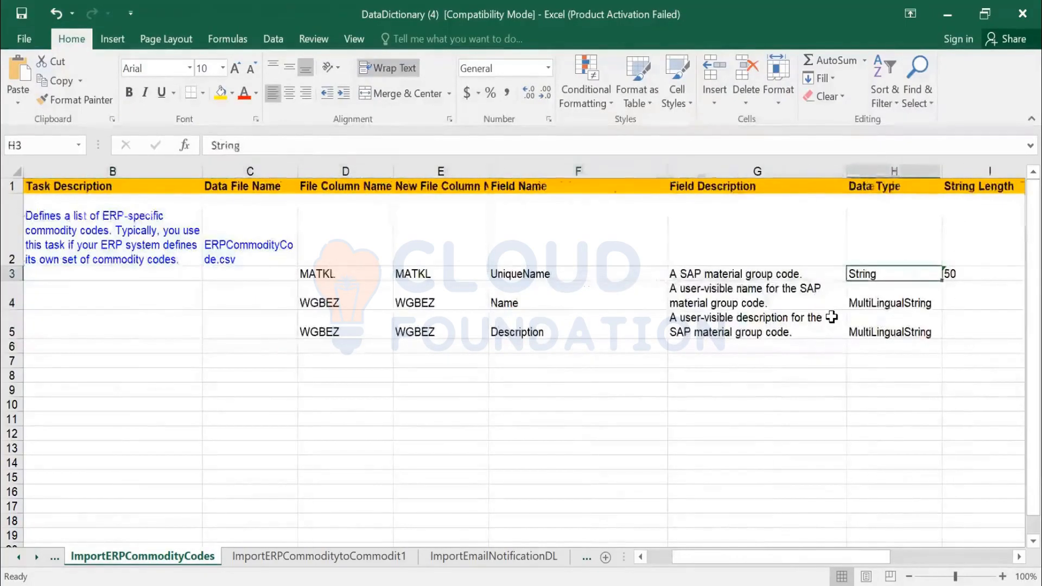
pyautogui.press('Right')
pyautogui.press('Down')
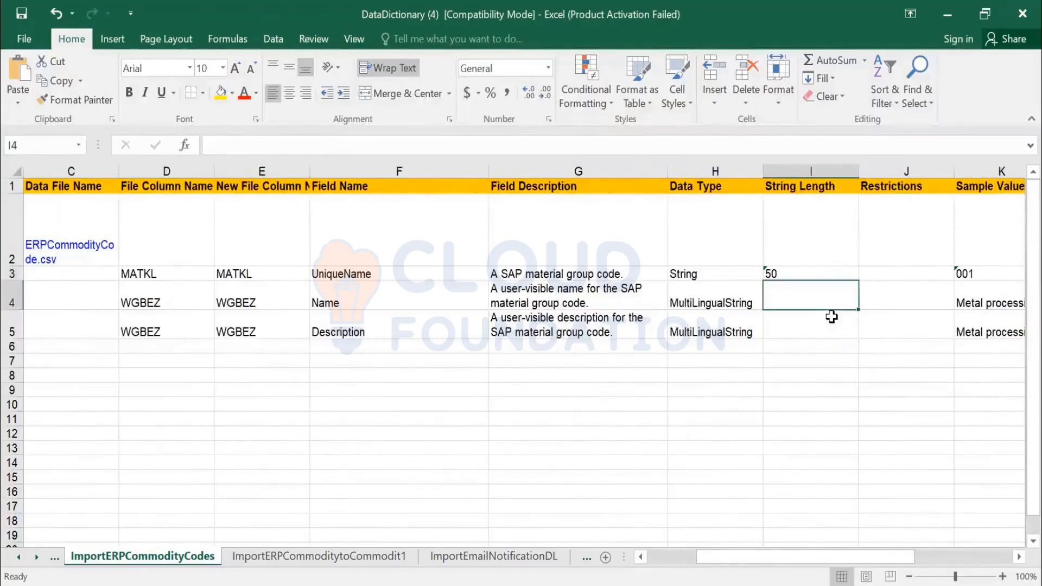